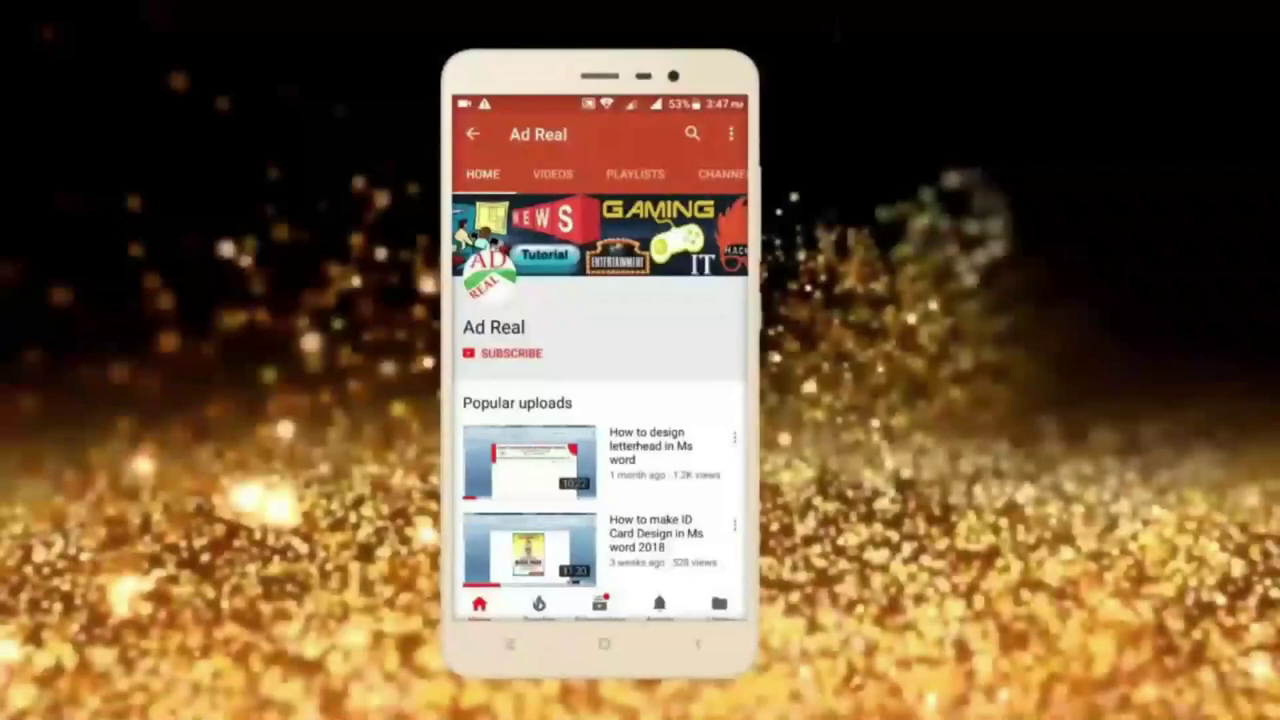
Step: Subscribe to the channel in the intro, leaving a blank PowerPoint presentation open
click(508, 353)
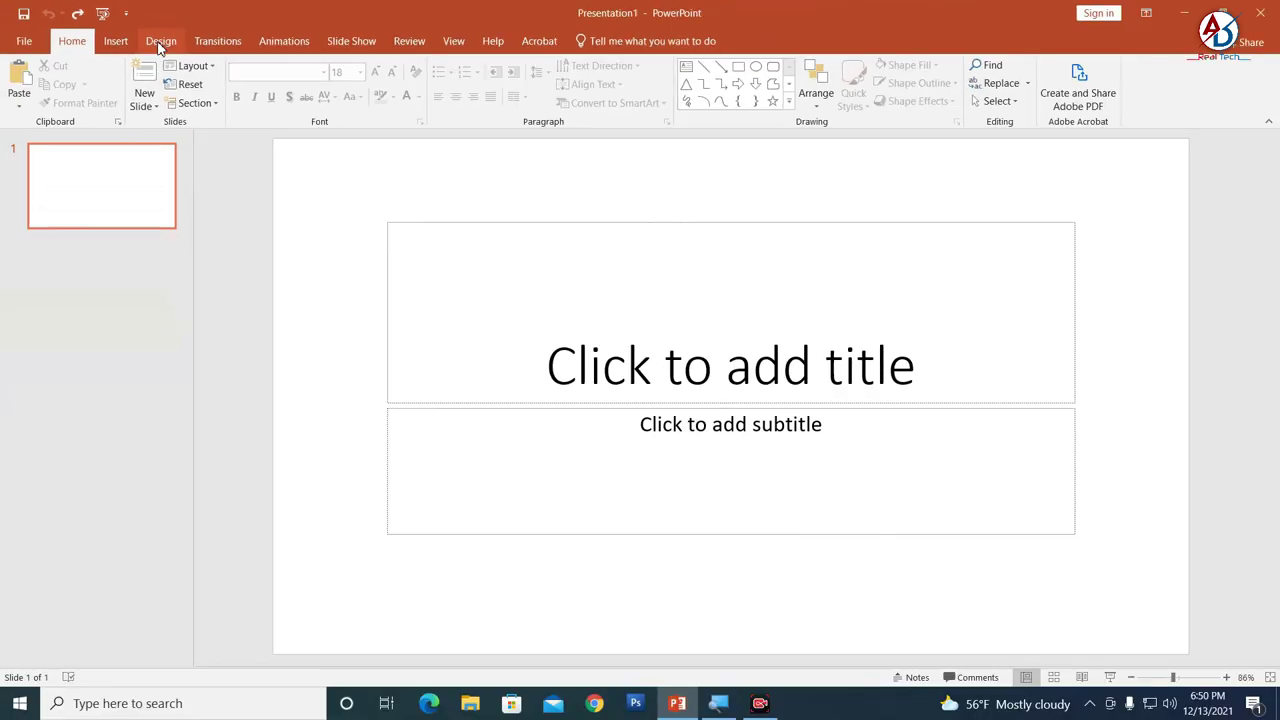
Step: Open the Custom Slide Size dialog from the Design tab's Slide Size menu
click(161, 44)
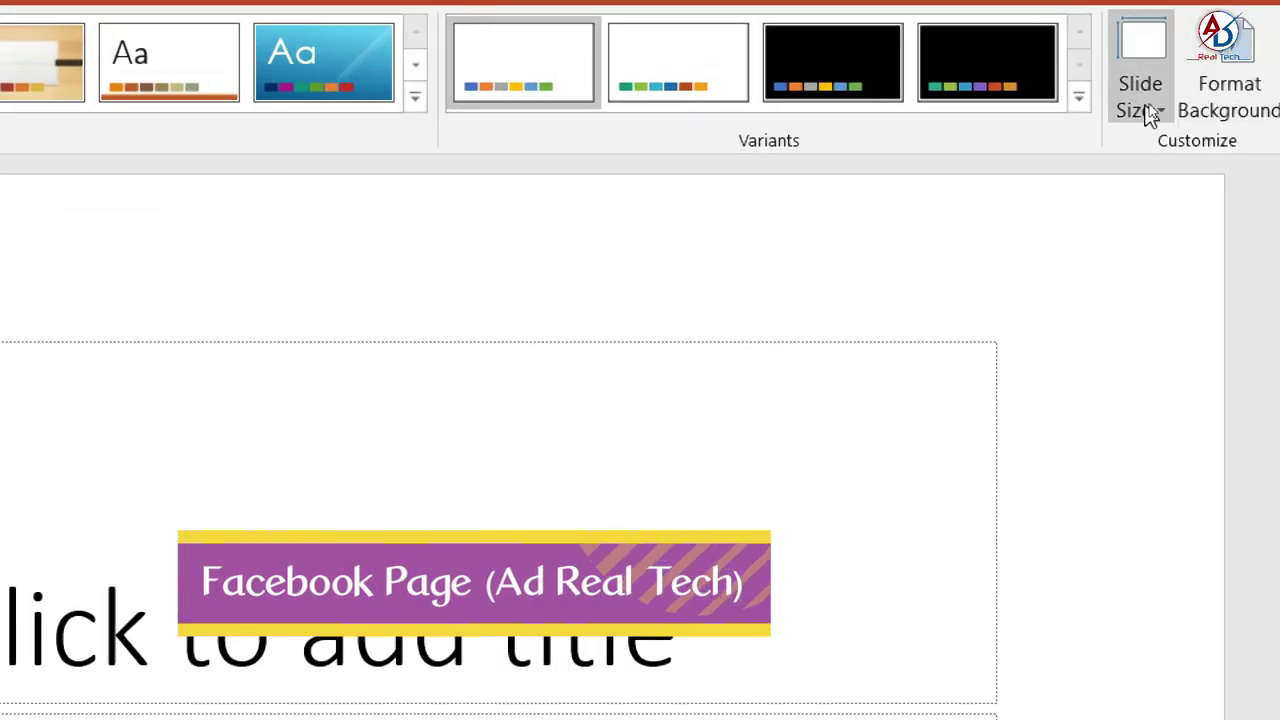
click(1153, 106)
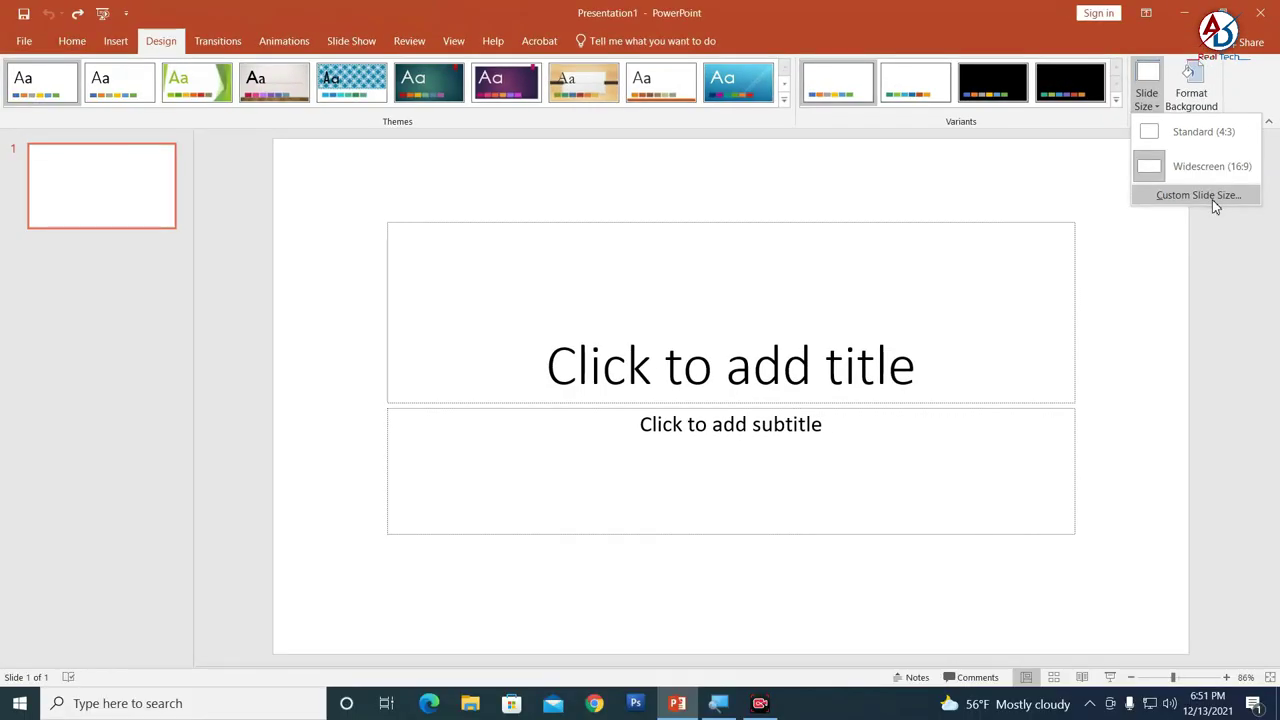
click(1160, 212)
Step: Resize the slide to 5 in wide by 7 in high portrait, maximizing content
drag(619, 270, 689, 265)
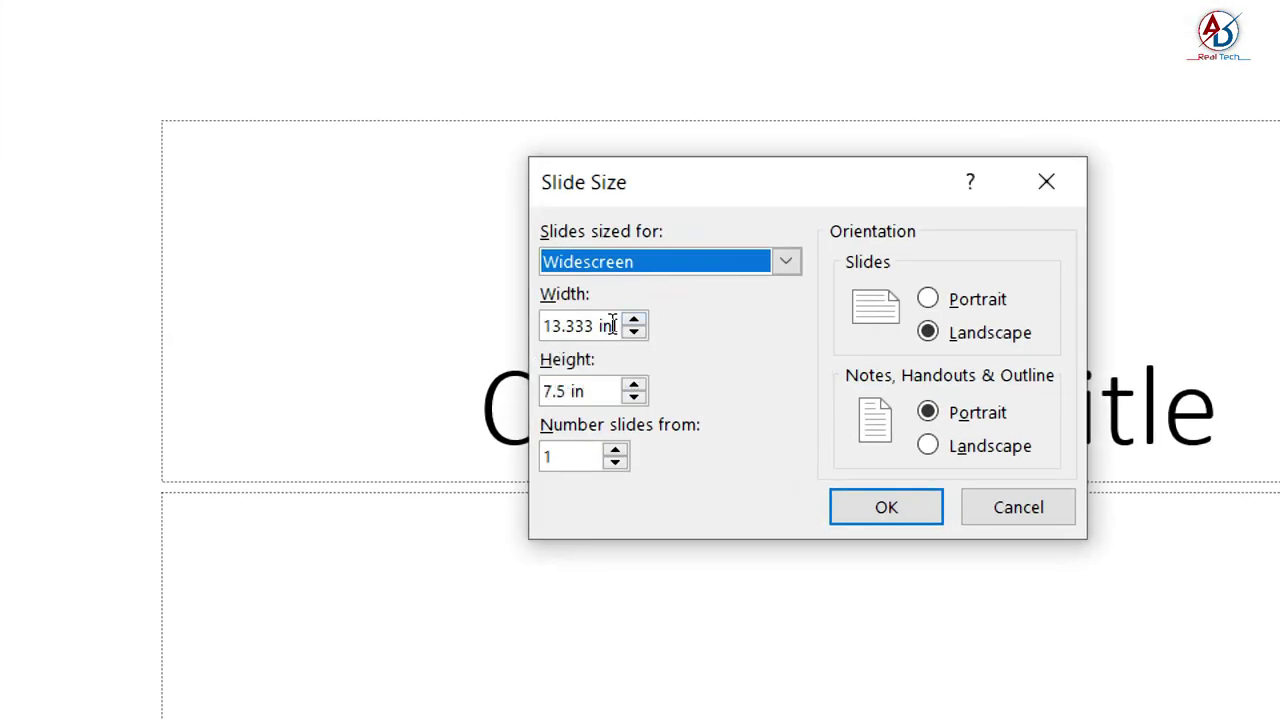
drag(610, 324, 556, 324)
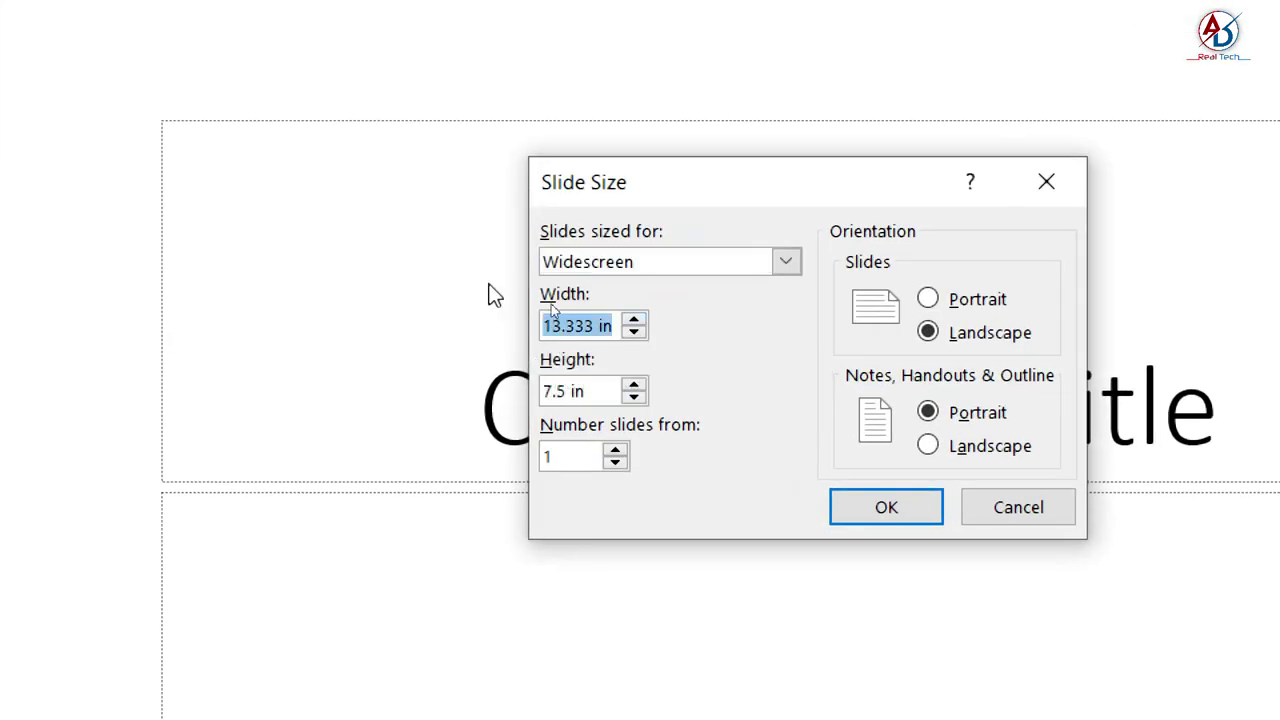
text(5)
key(Tab)
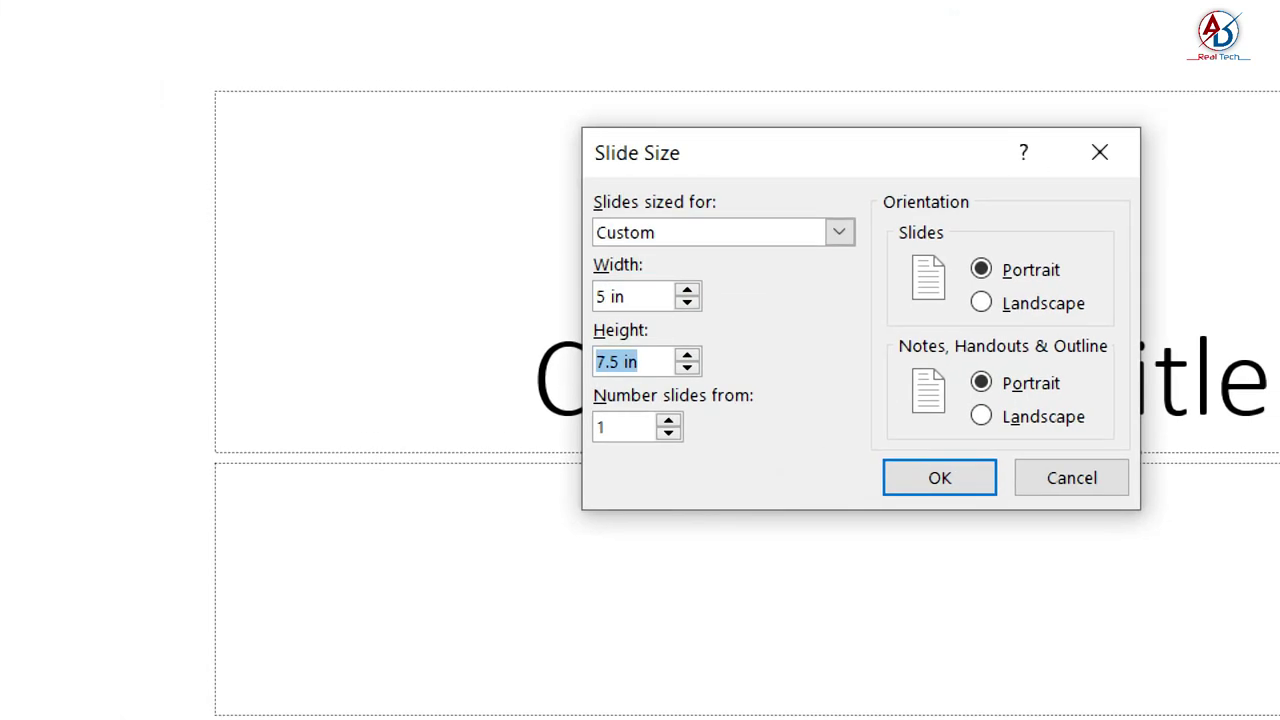
text(7)
key(Tab)
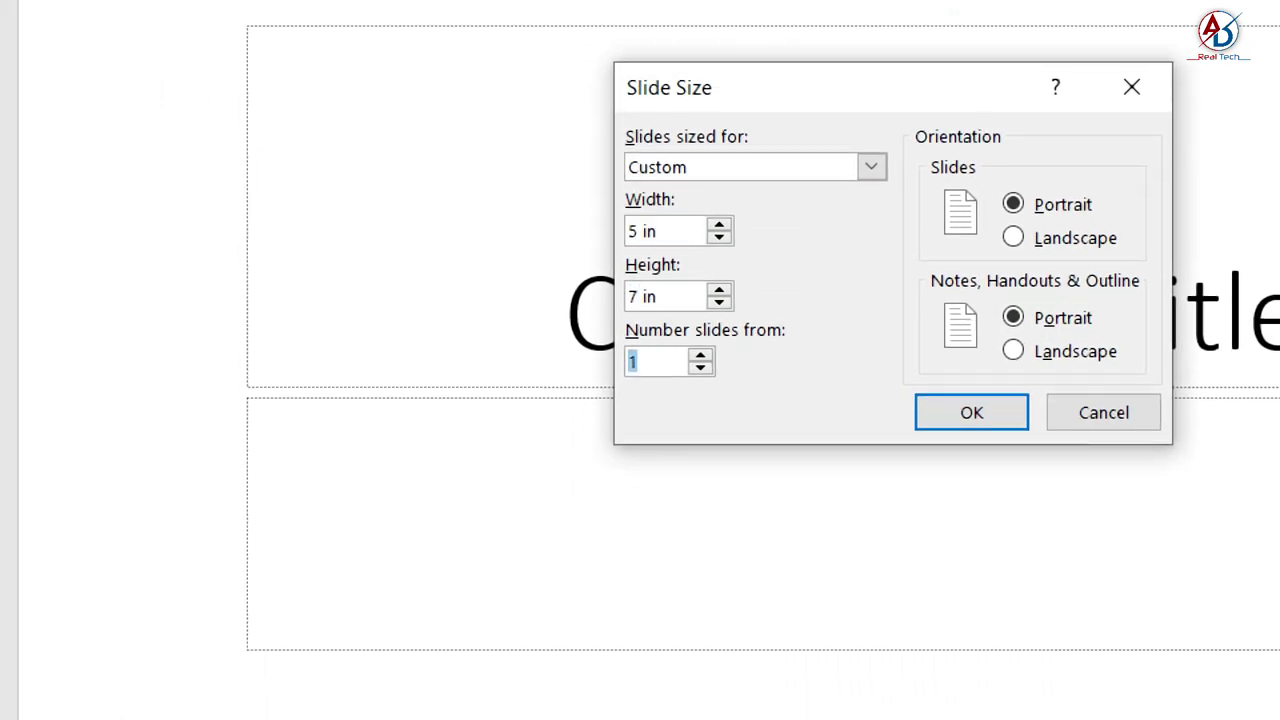
click(672, 298)
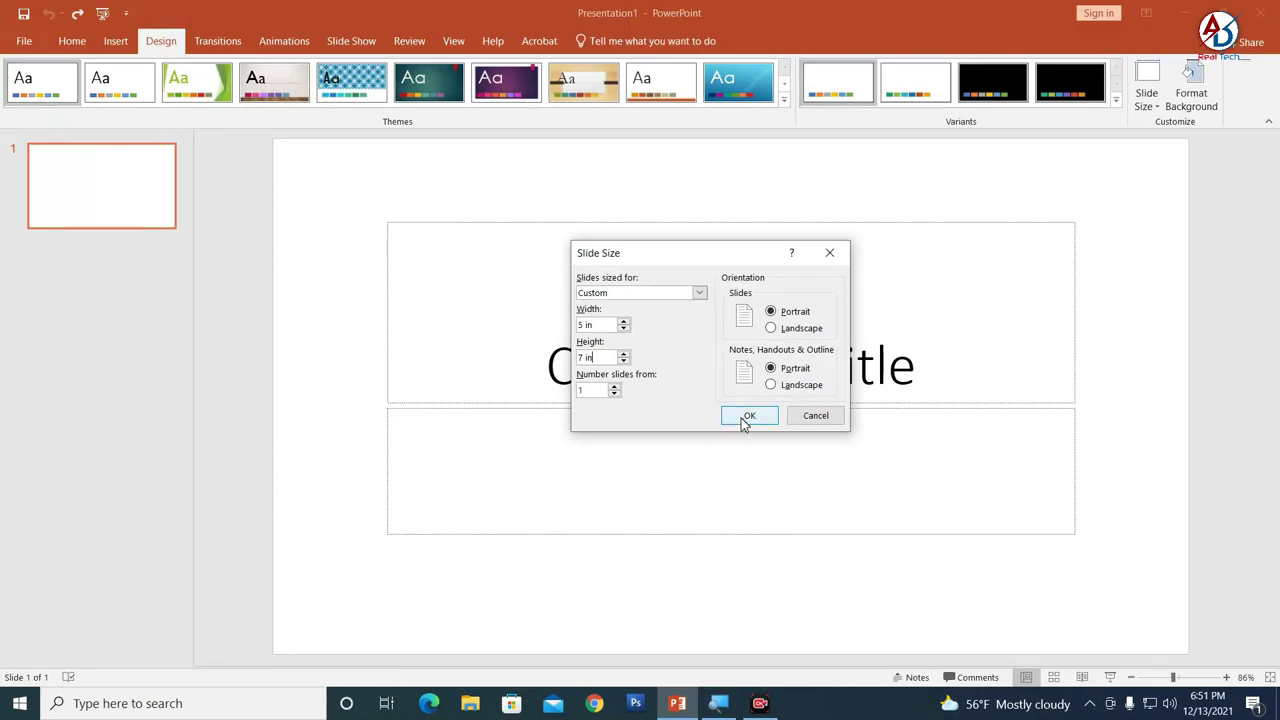
click(745, 416)
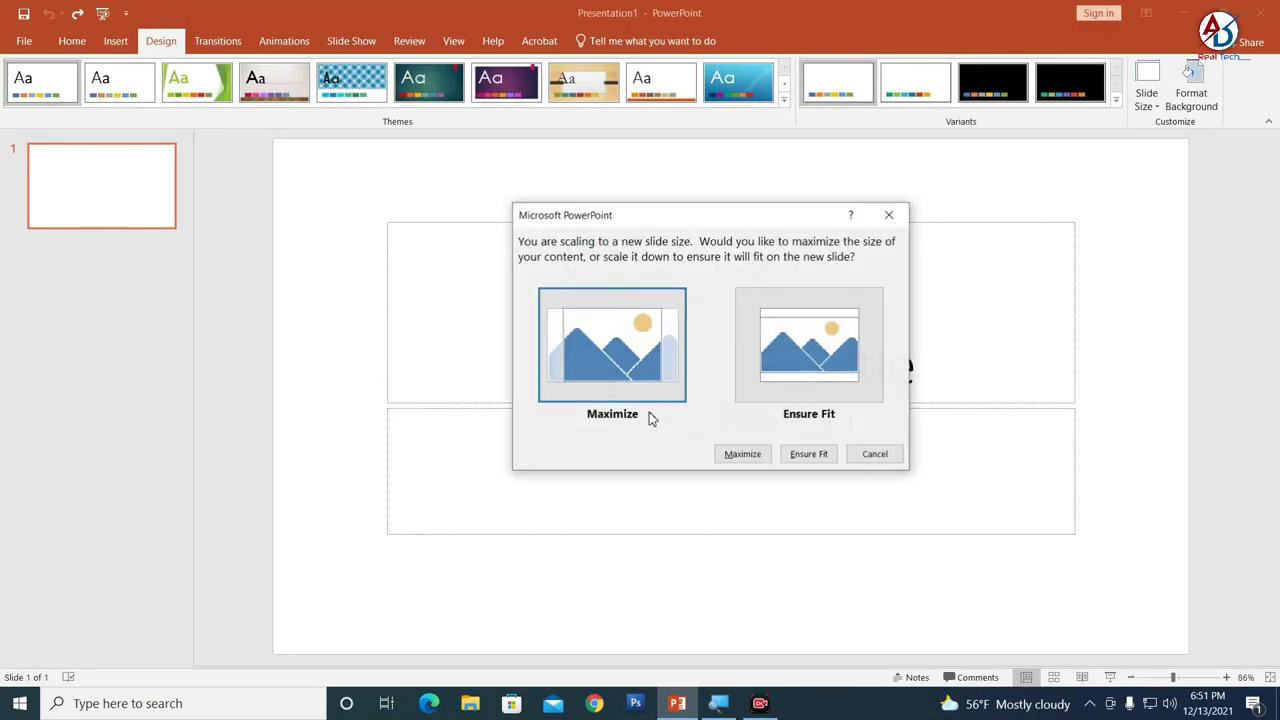
click(617, 345)
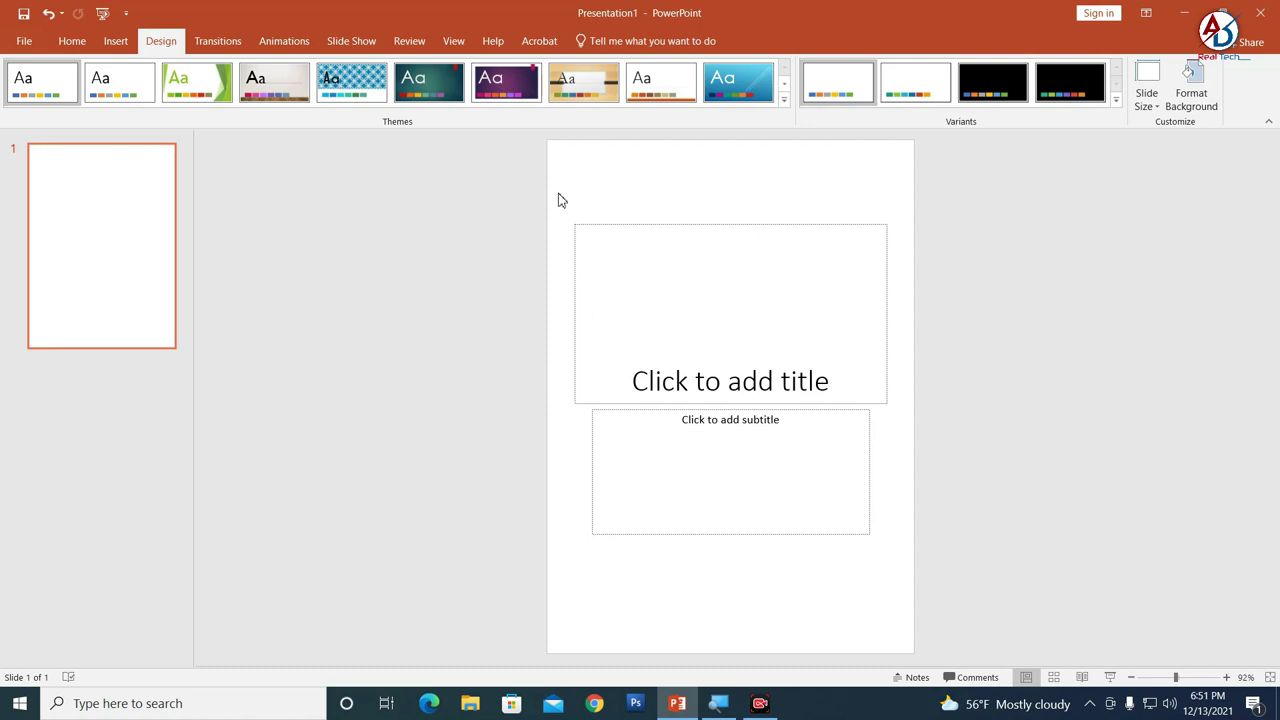
Step: Select and delete both the title and subtitle placeholders, leaving an empty slide
drag(558, 200, 906, 590)
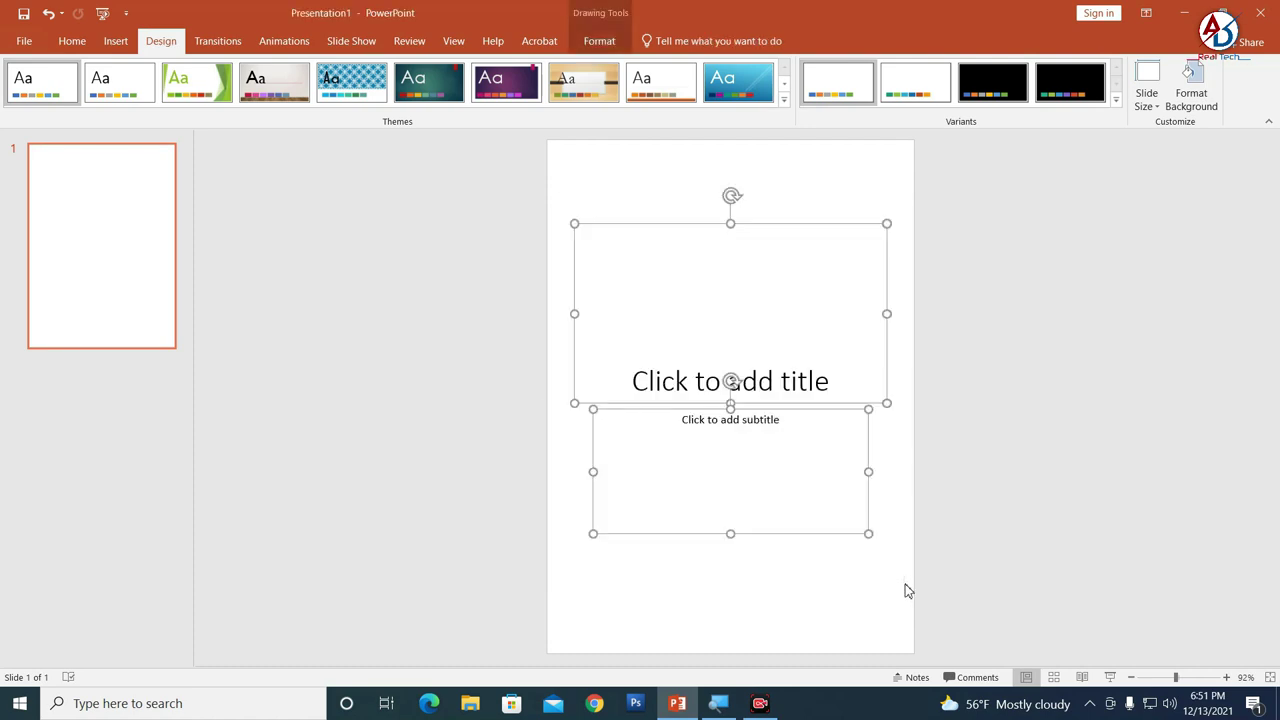
key(Delete)
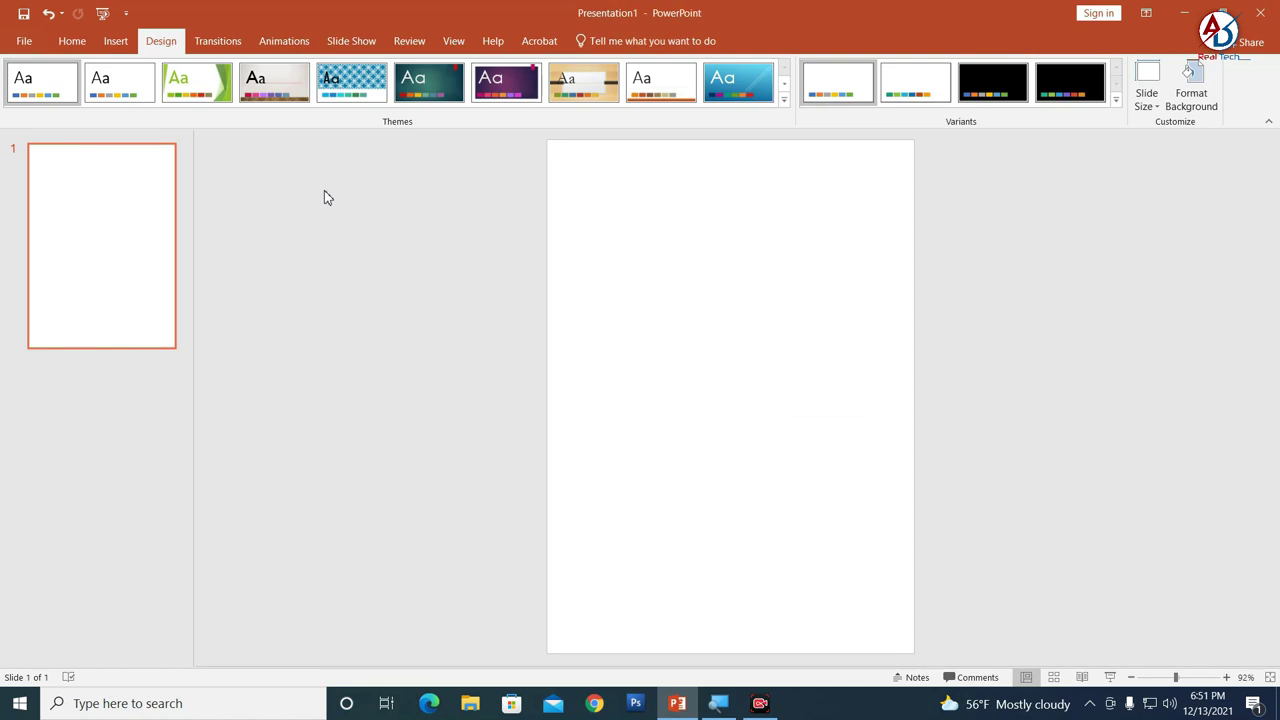
click(116, 41)
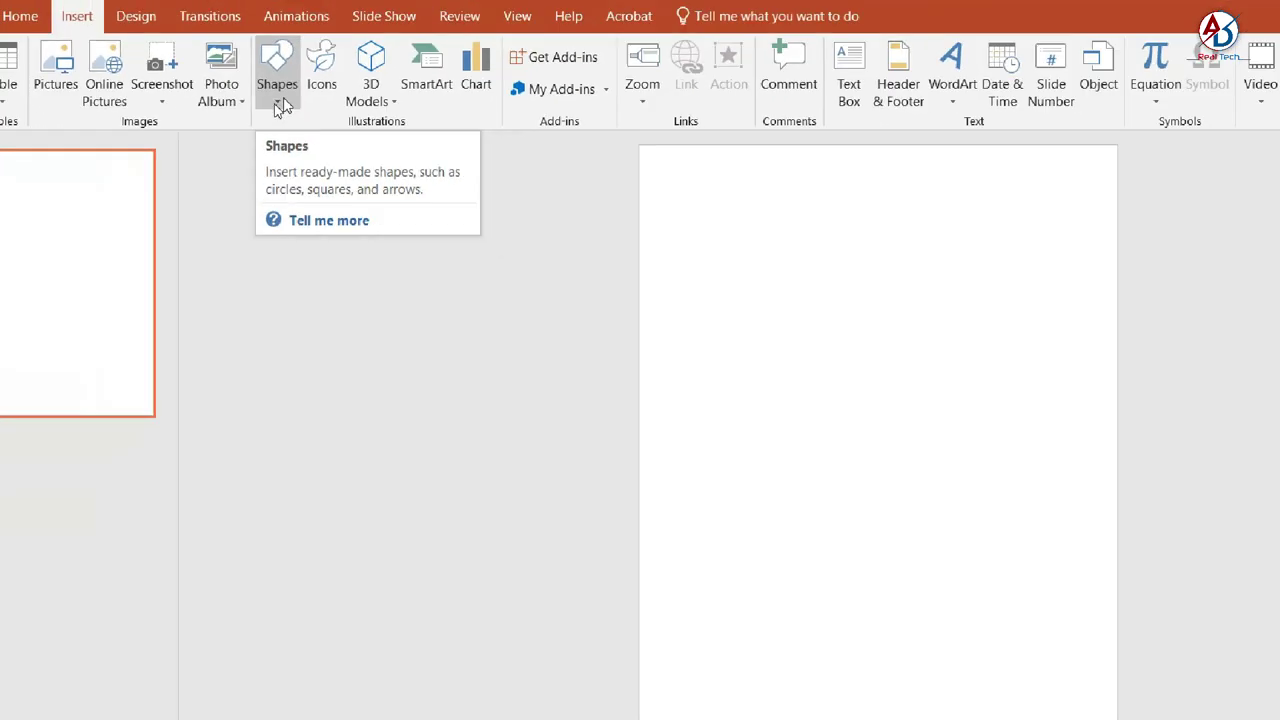
Step: Draw a freeform header banner with a stepped lower edge, about 1.01" by 4.52", across the slide top
click(270, 98)
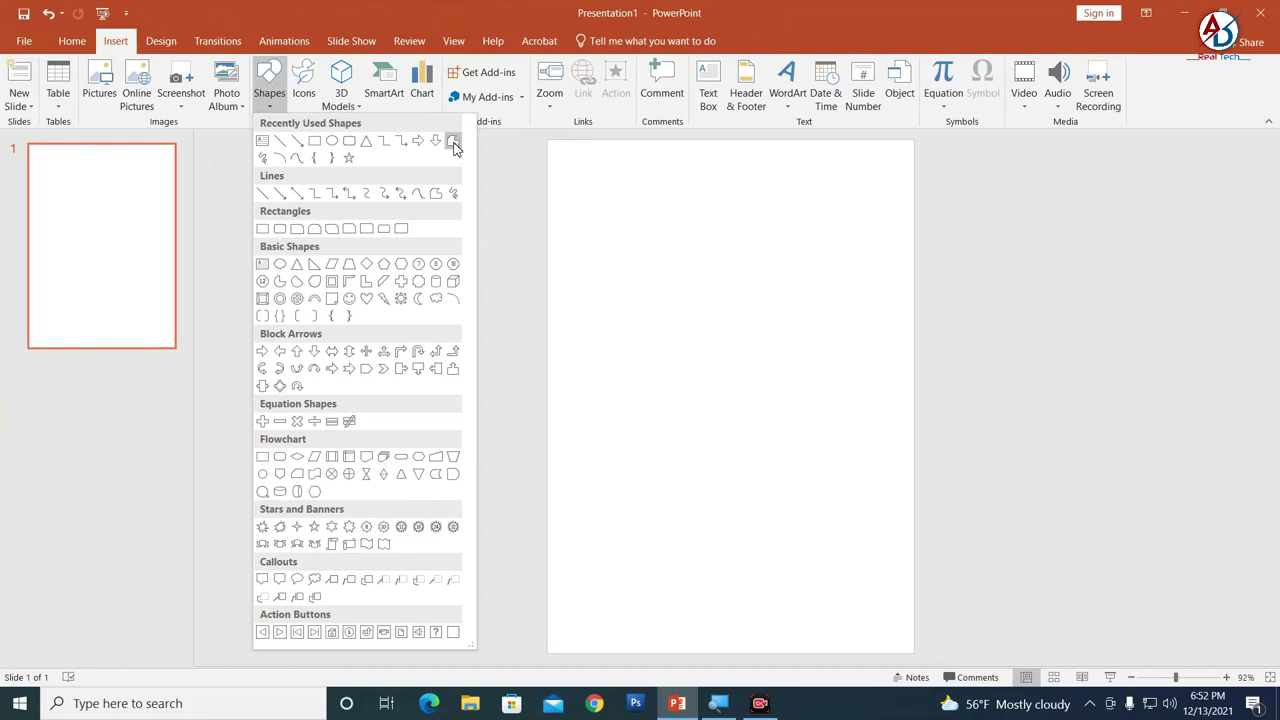
click(453, 143)
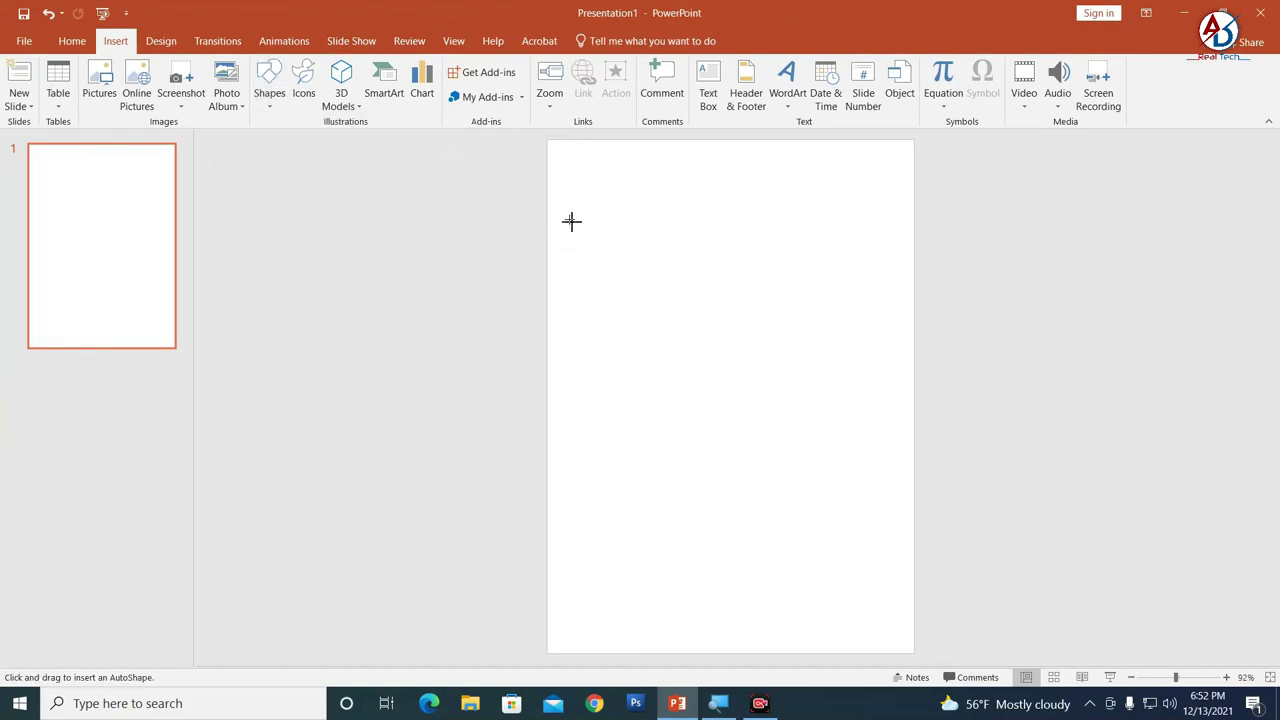
drag(571, 221, 569, 149)
mouse_move(570, 148)
mouse_down()
mouse_move(902, 154)
mouse_move(903, 177)
mouse_move(708, 180)
mouse_move(665, 220)
mouse_move(566, 223)
mouse_move(667, 220)
mouse_up()
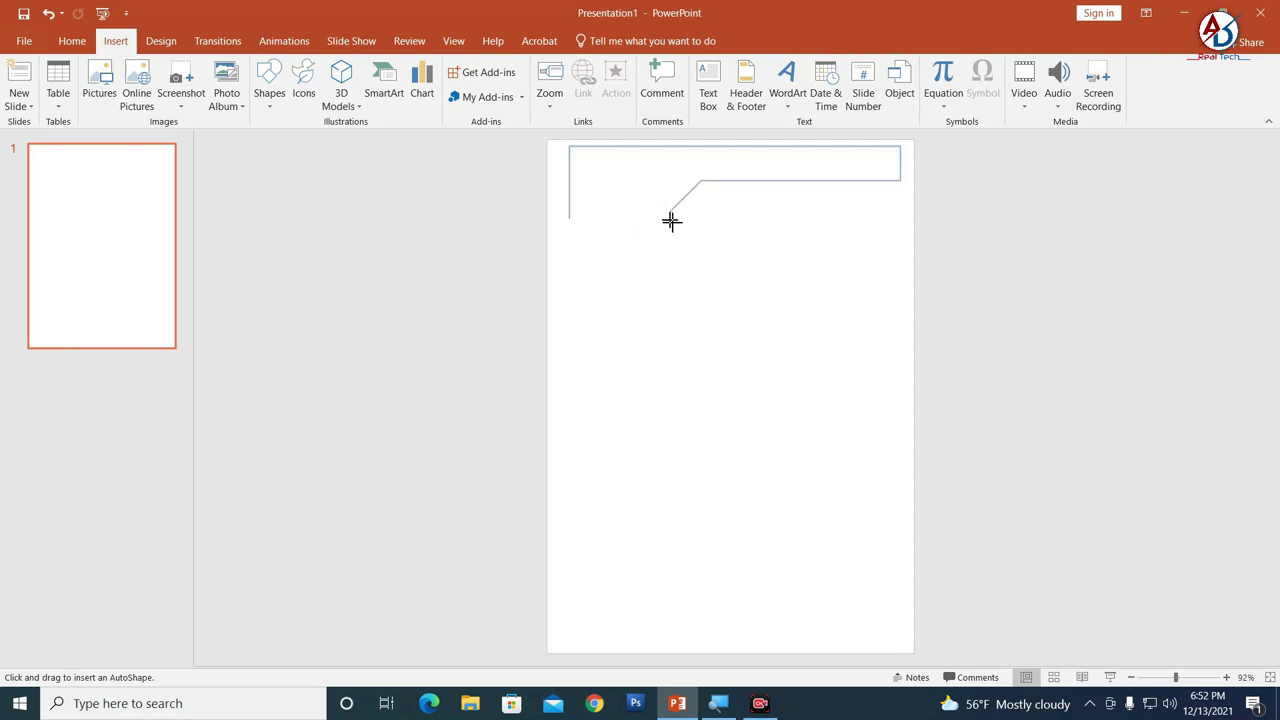
drag(667, 220, 571, 222)
Step: Set the header shape's outline to No Outline
scroll(720, 309, up, 1)
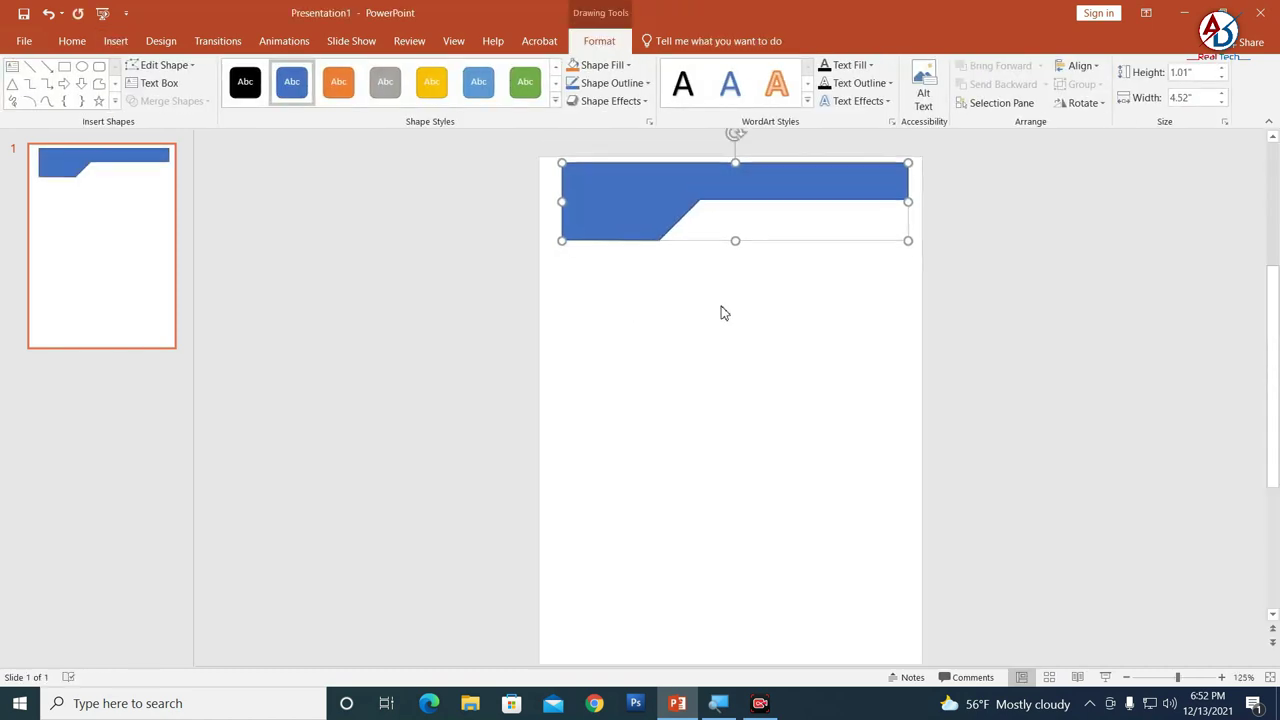
scroll(480, 329, up, 4)
scroll(621, 273, up, 1)
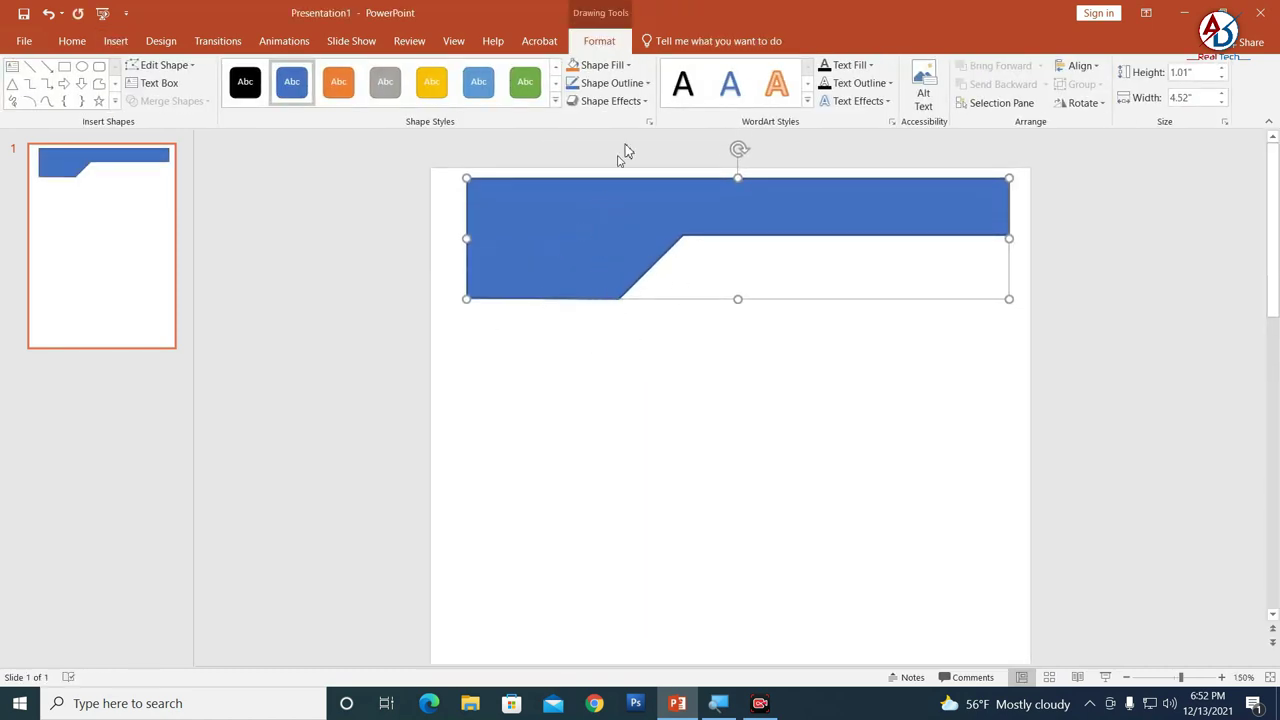
scroll(646, 323, down, 1)
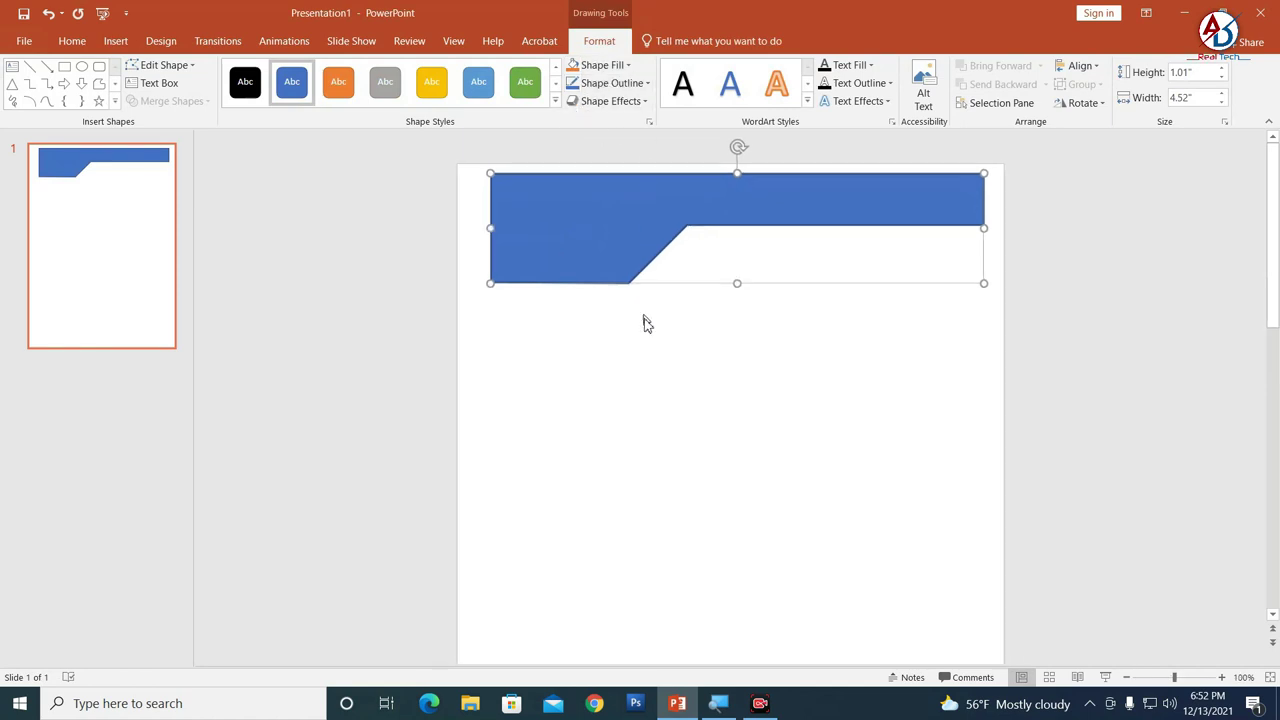
scroll(649, 343, down, 7)
scroll(576, 230, up, 4)
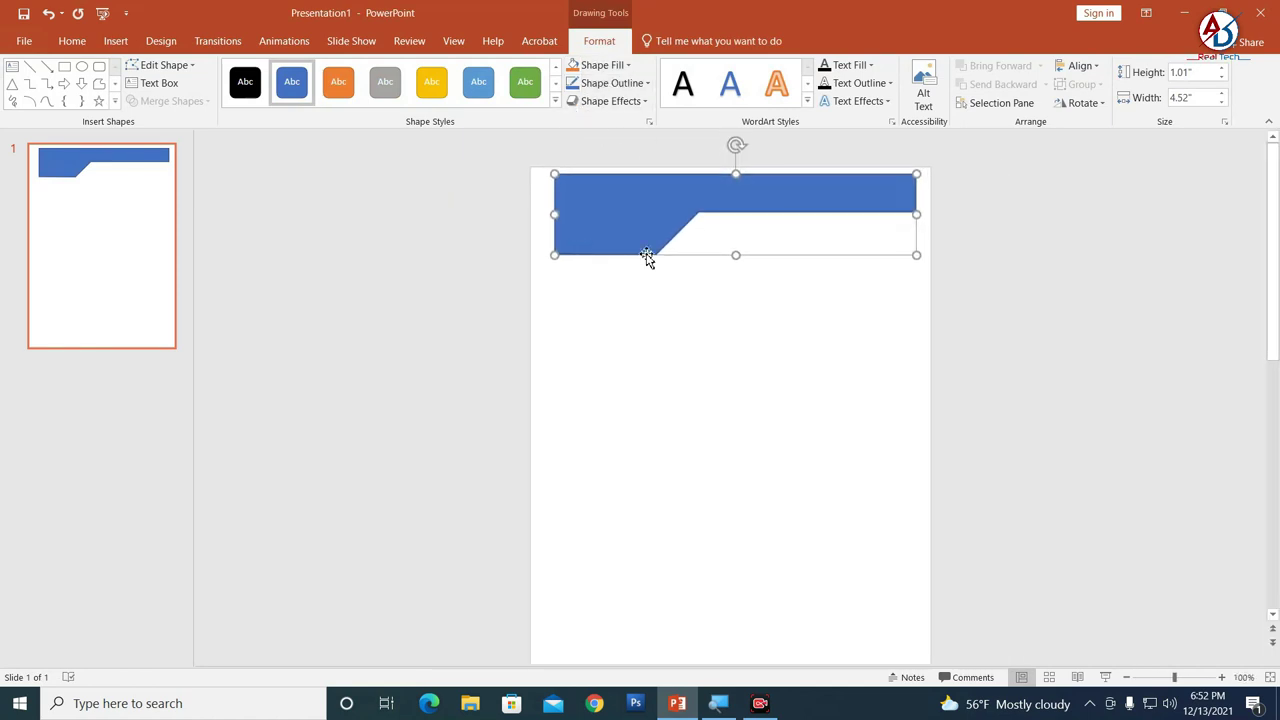
click(617, 86)
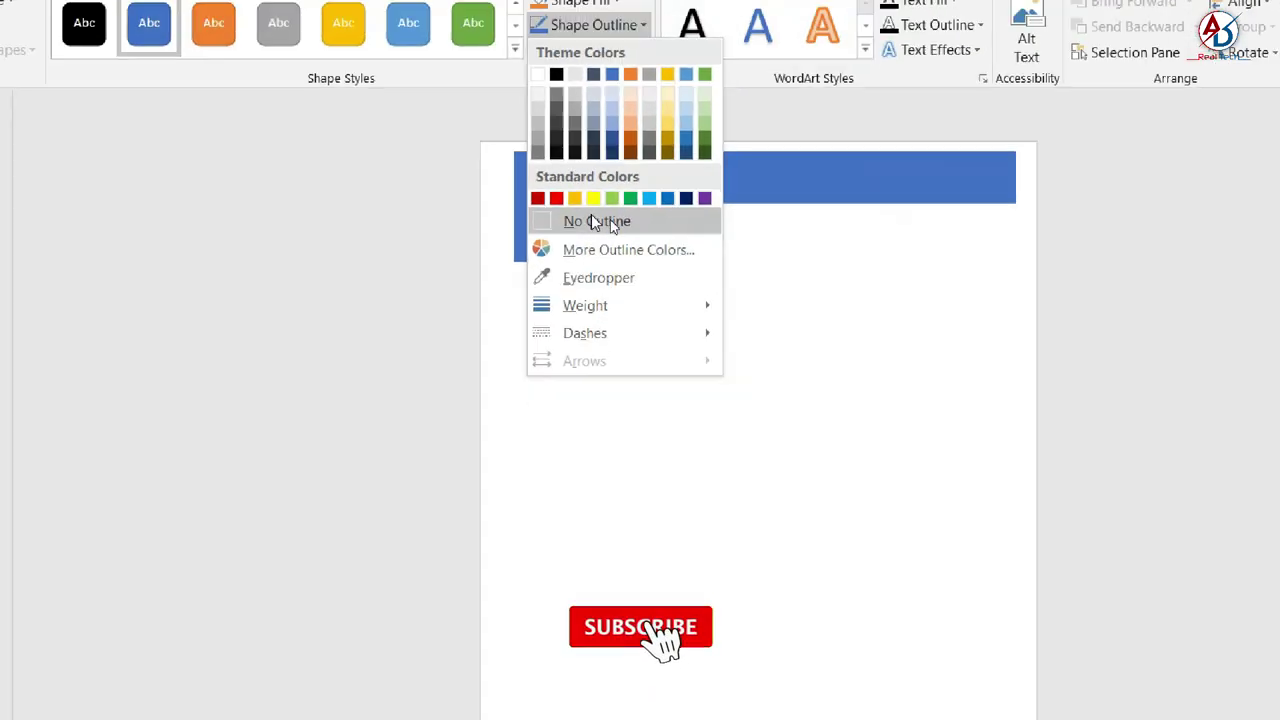
click(630, 226)
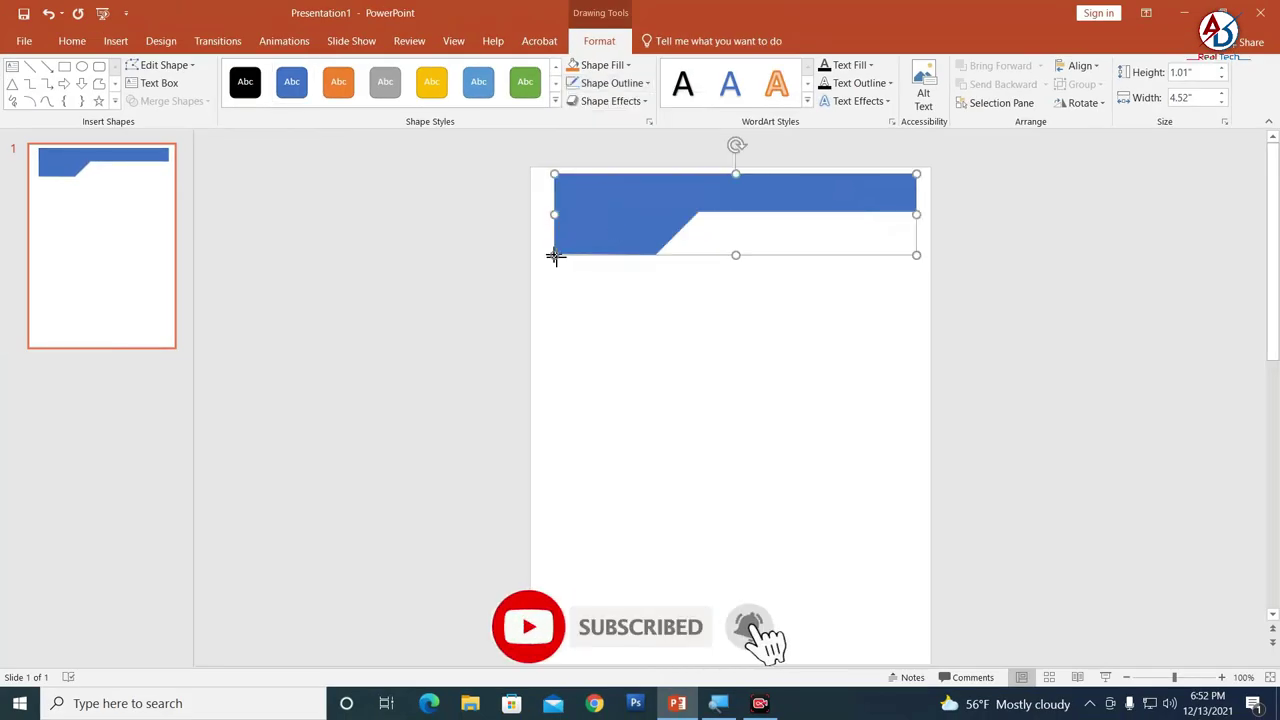
Step: Stretch the header flush to the slide's top and sides, about 1.08" by 4.83"
mouse_move(554, 256)
mouse_down()
mouse_move(557, 237)
mouse_move(616, 231)
mouse_up()
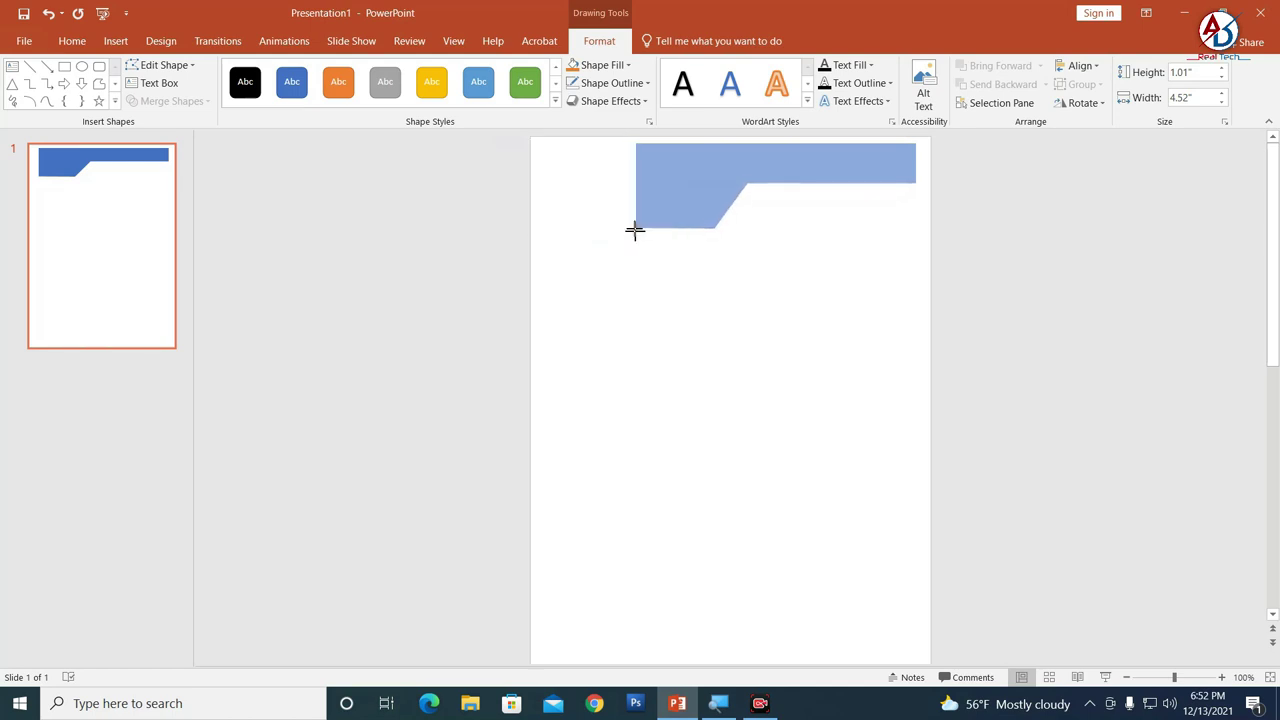
drag(632, 231, 537, 220)
drag(916, 226, 924, 230)
scroll(923, 305, up, 10)
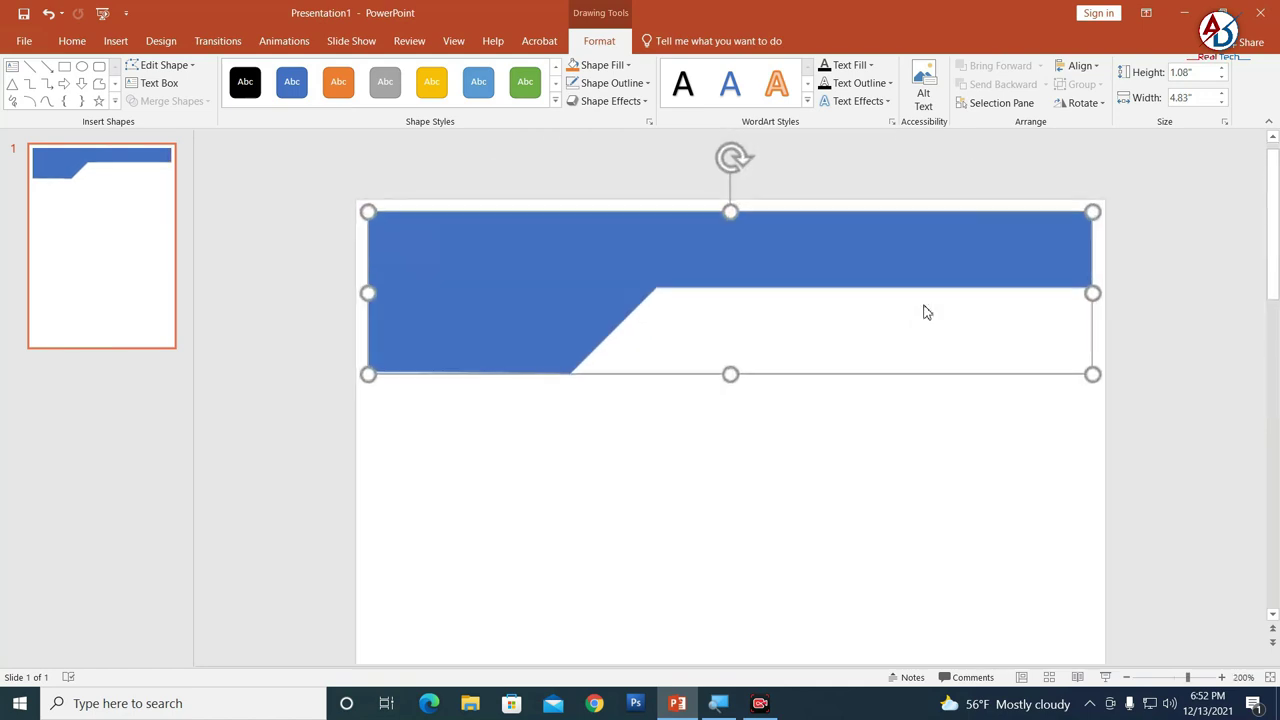
scroll(822, 408, down, 12)
Step: Fill the header shape light blue using Shape Fill
click(822, 408)
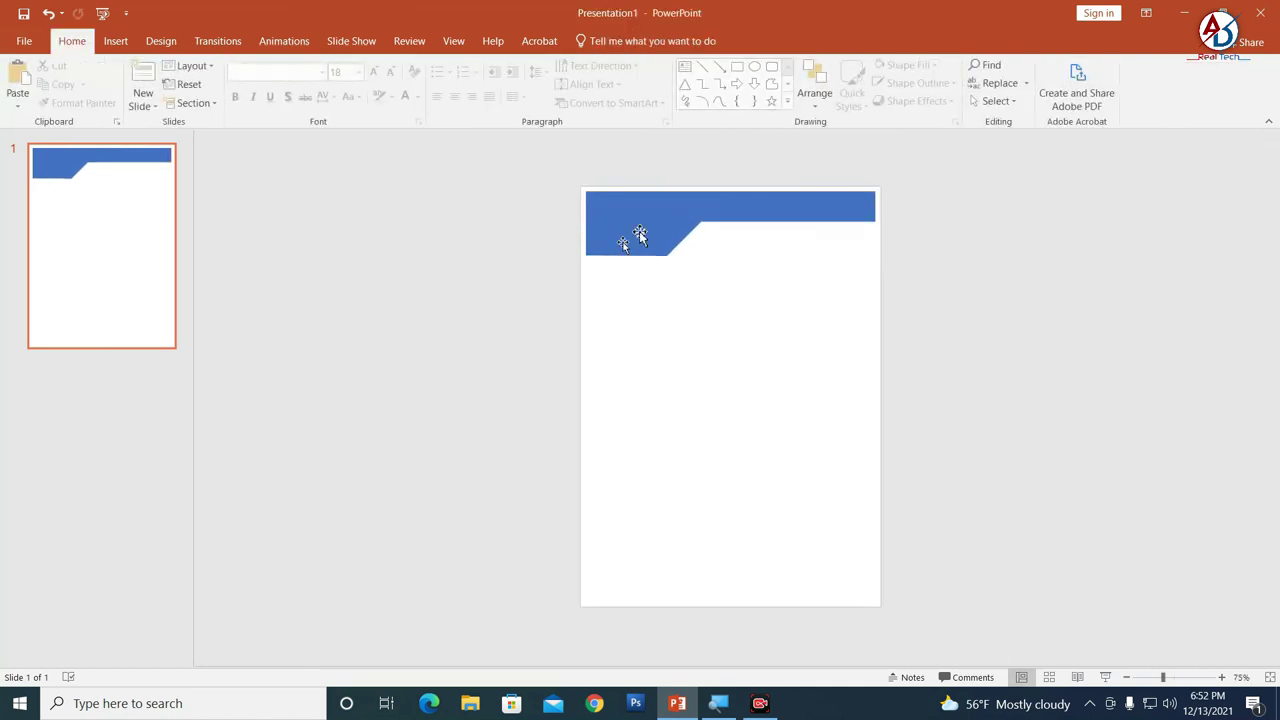
scroll(749, 334, down, 1)
click(644, 249)
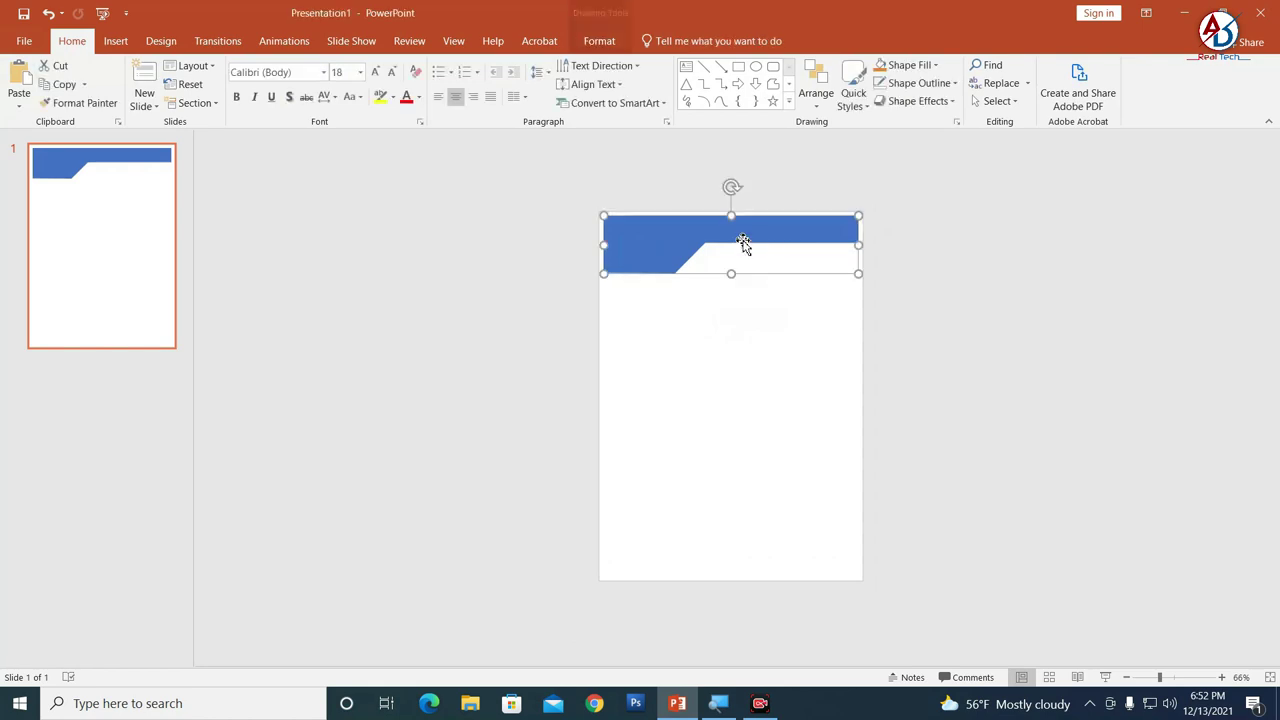
click(602, 41)
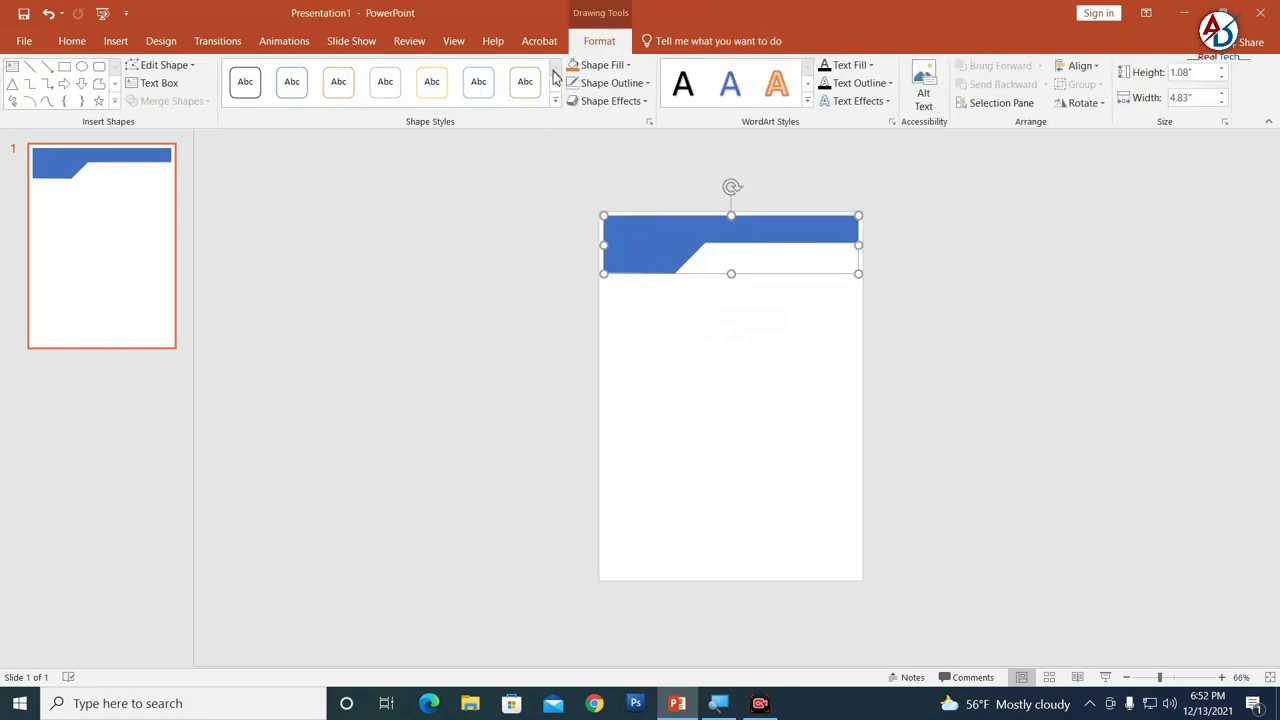
click(603, 65)
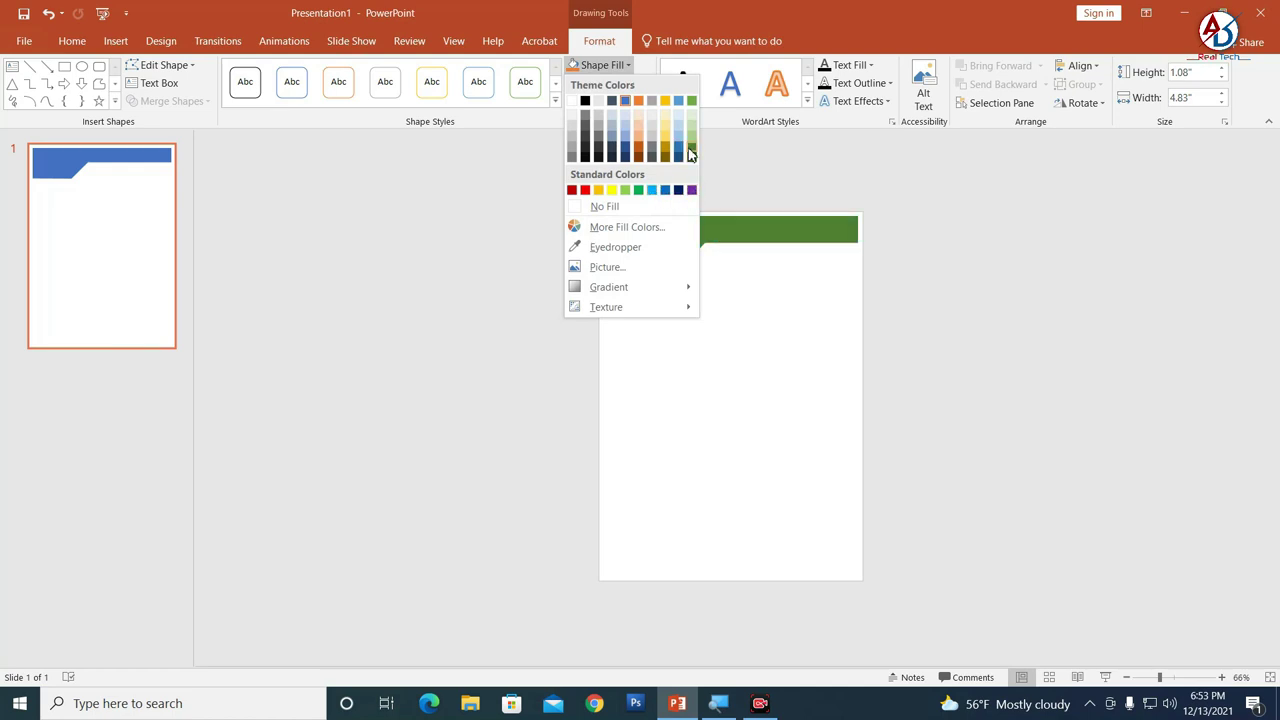
click(656, 190)
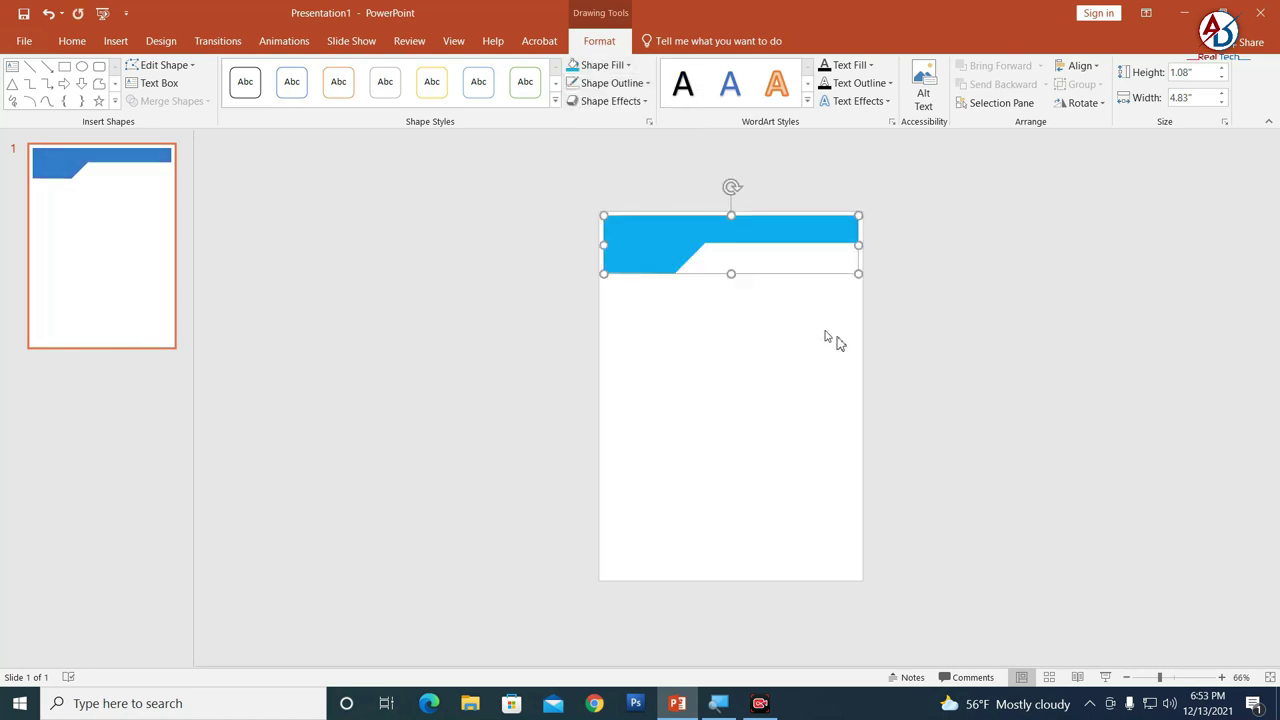
click(831, 383)
Step: Change the header's fill to a darker standard blue
scroll(766, 354, up, 8)
scroll(766, 354, up, 4)
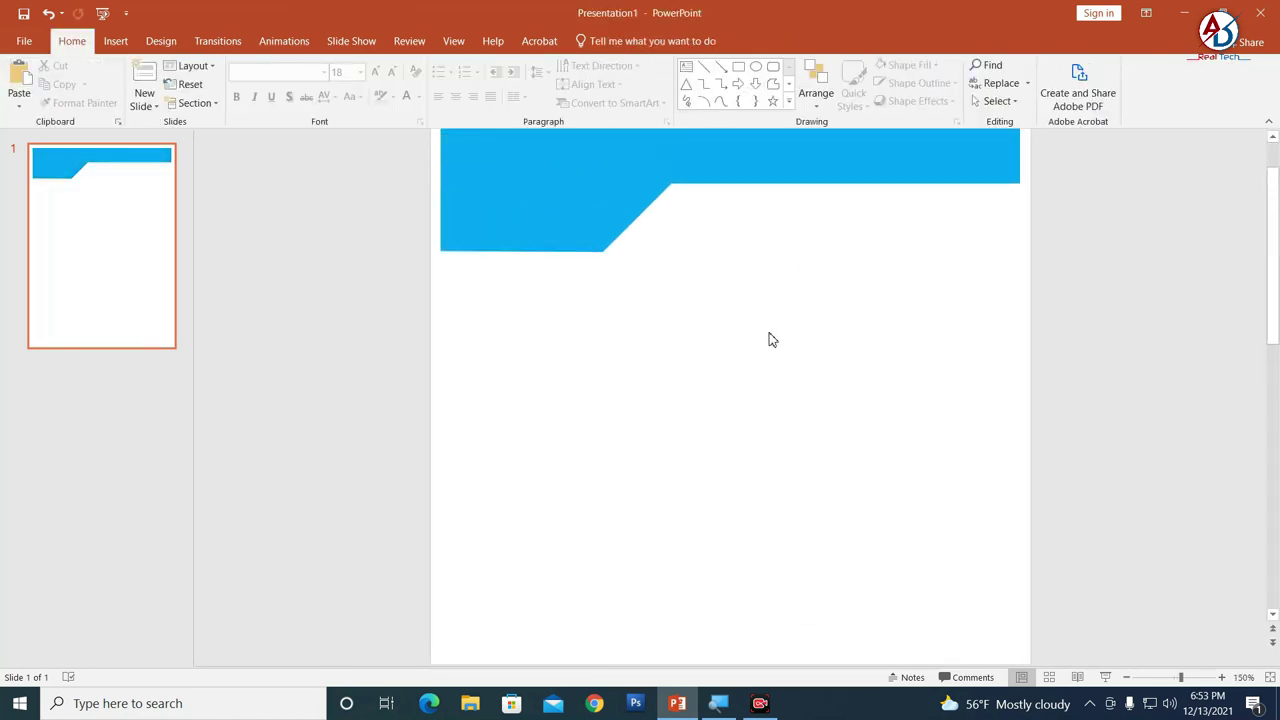
click(453, 200)
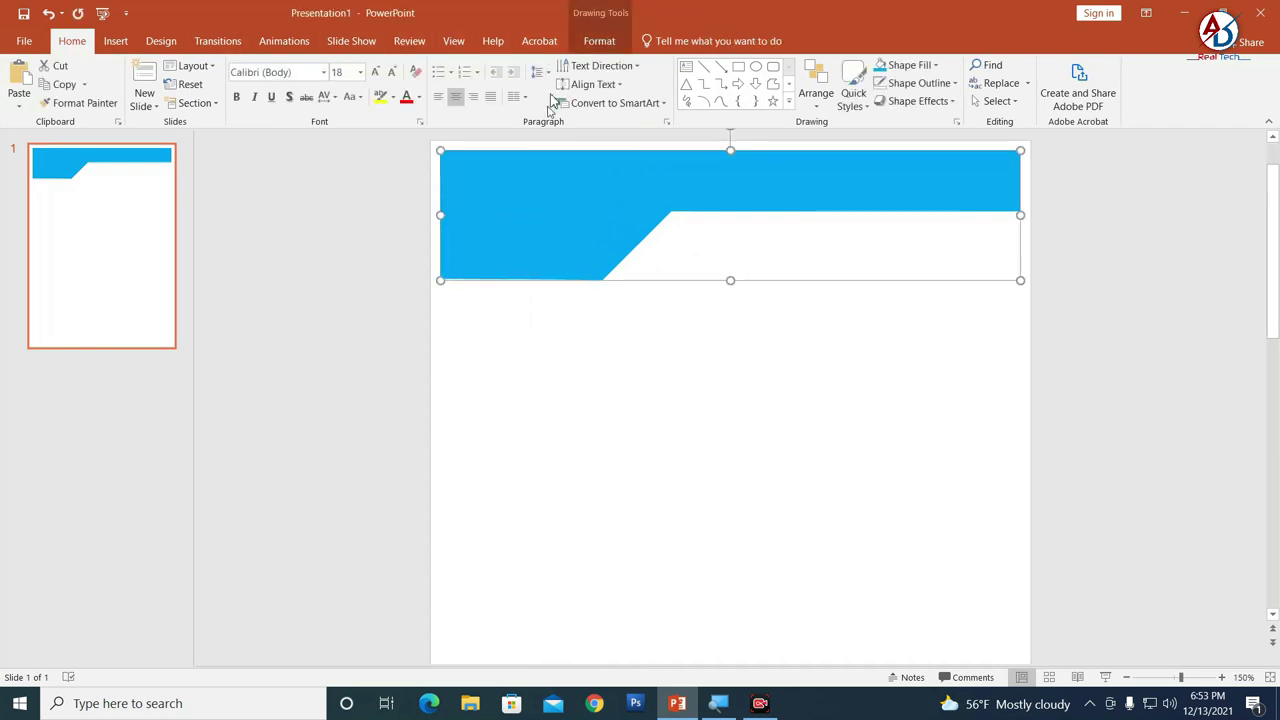
click(599, 41)
click(603, 65)
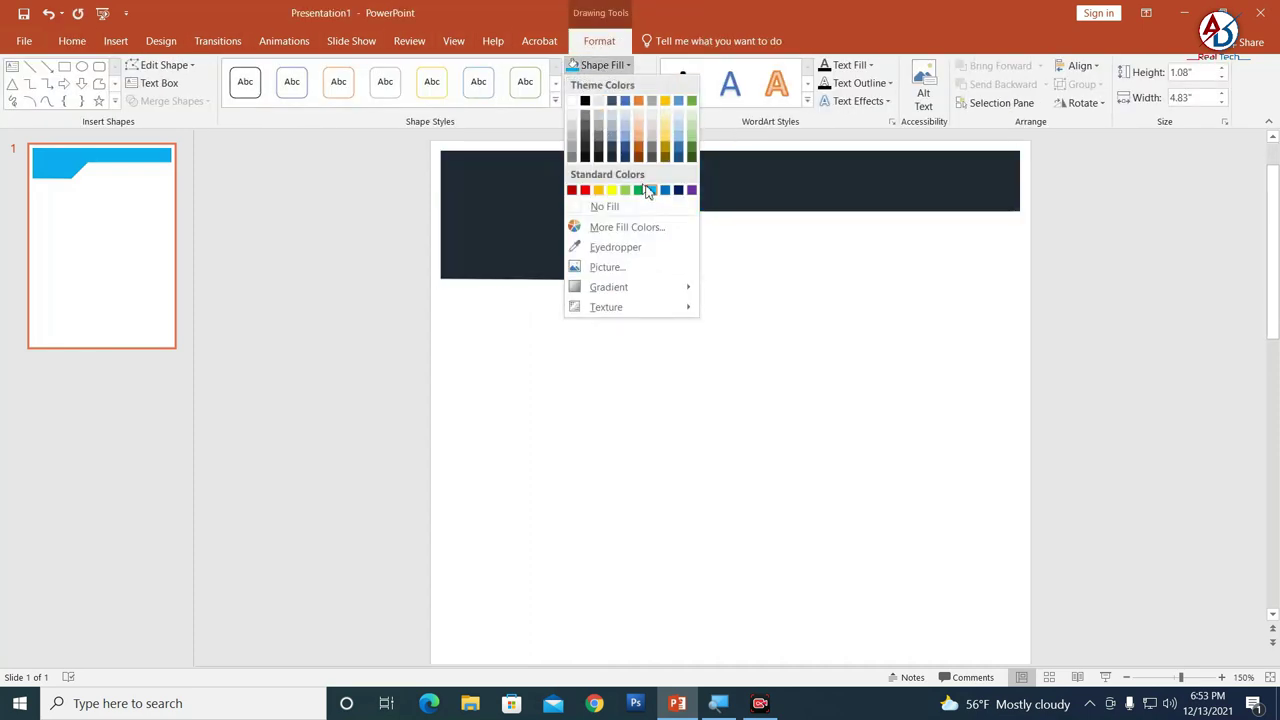
click(669, 190)
click(776, 372)
scroll(771, 385, down, 5)
scroll(765, 395, down, 3)
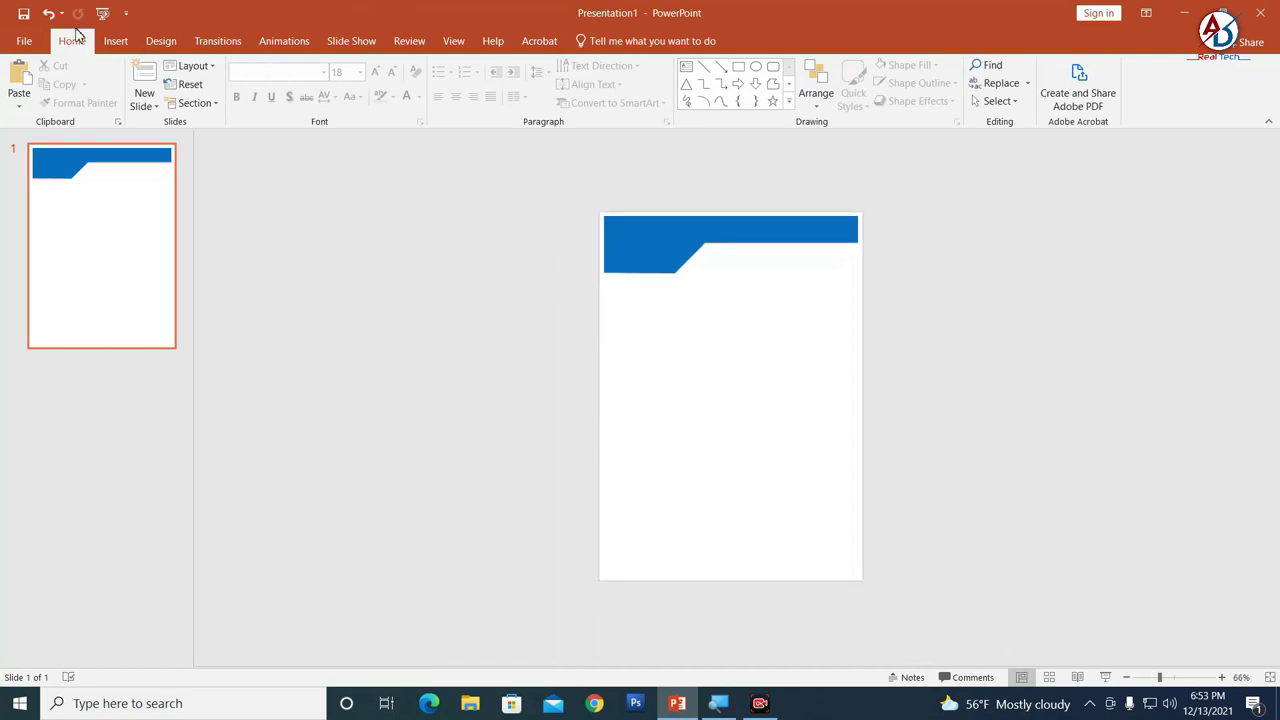
click(120, 44)
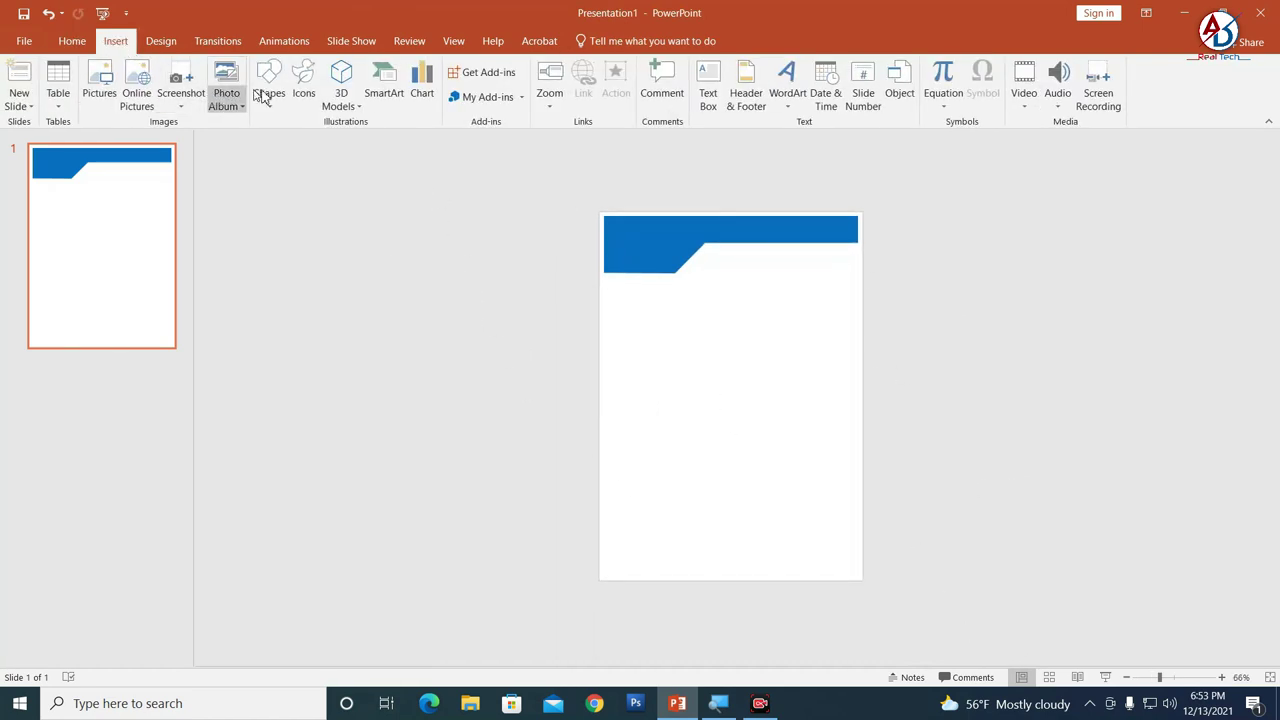
Step: Draw a thin rectangle bar across the top of the slide
click(269, 82)
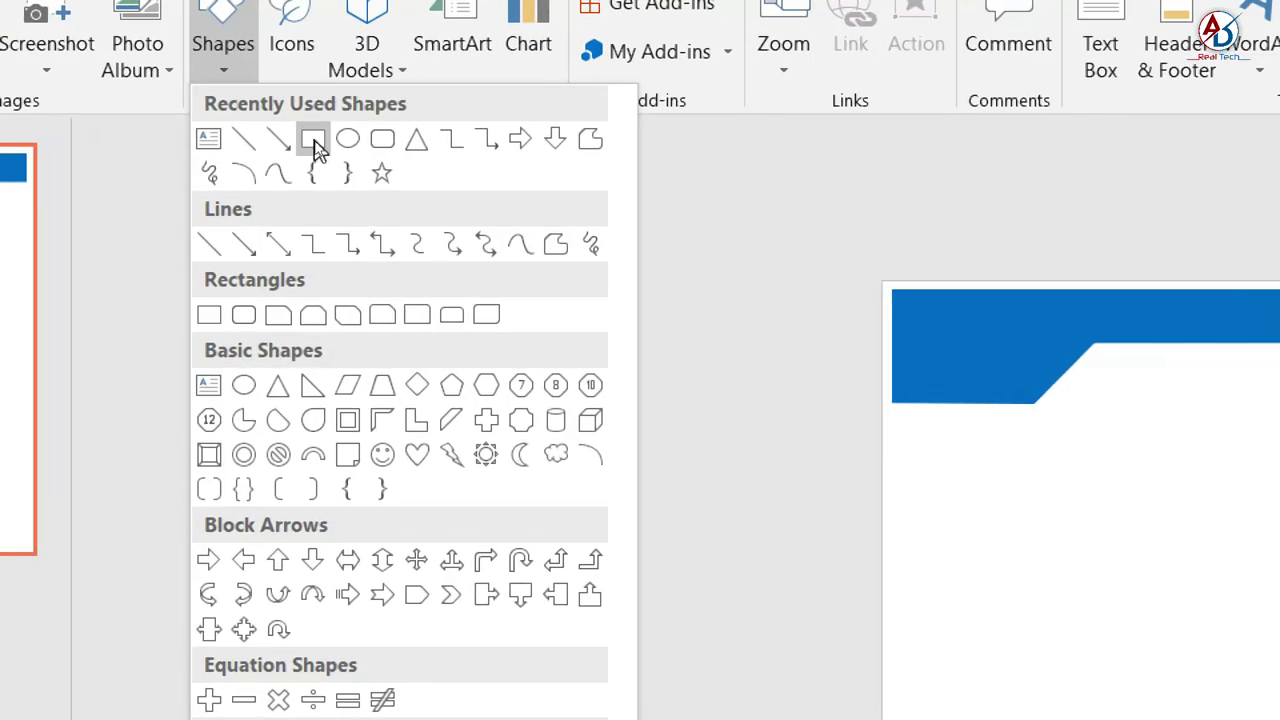
click(314, 141)
ctrl+scroll(626, 569, up, 5)
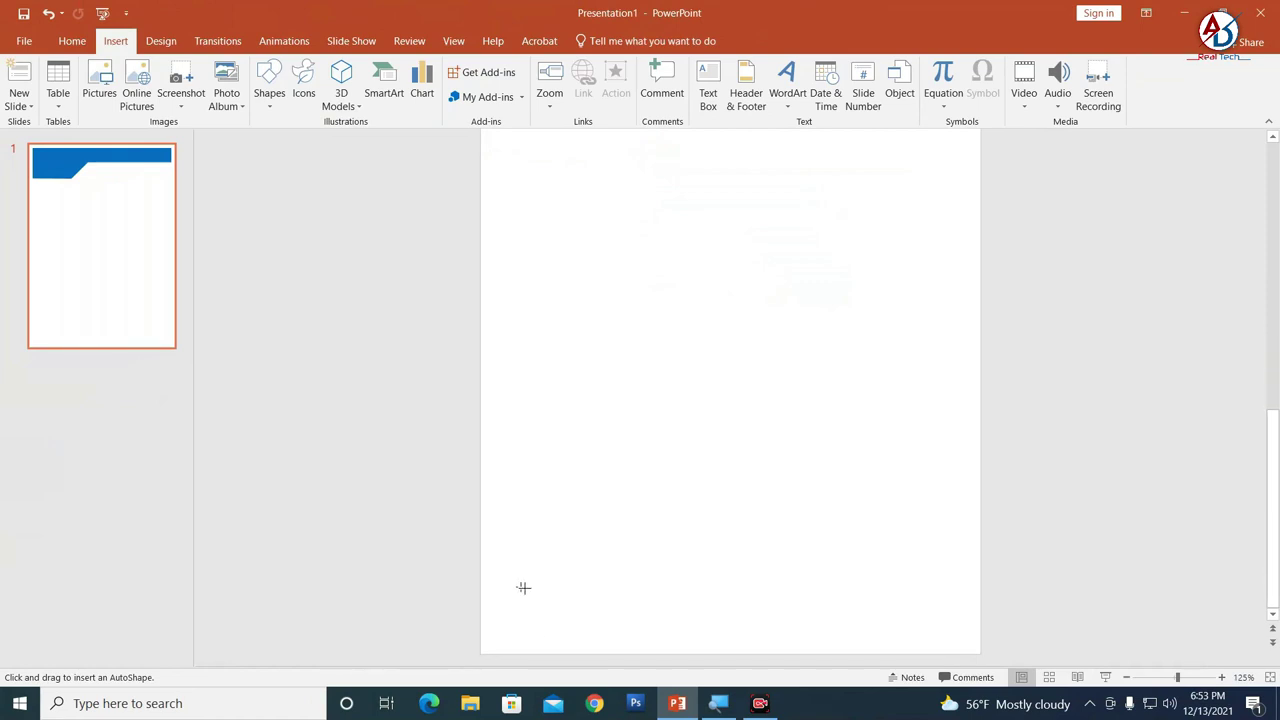
ctrl+scroll(591, 403, down, 5)
ctrl+scroll(594, 386, up, 3)
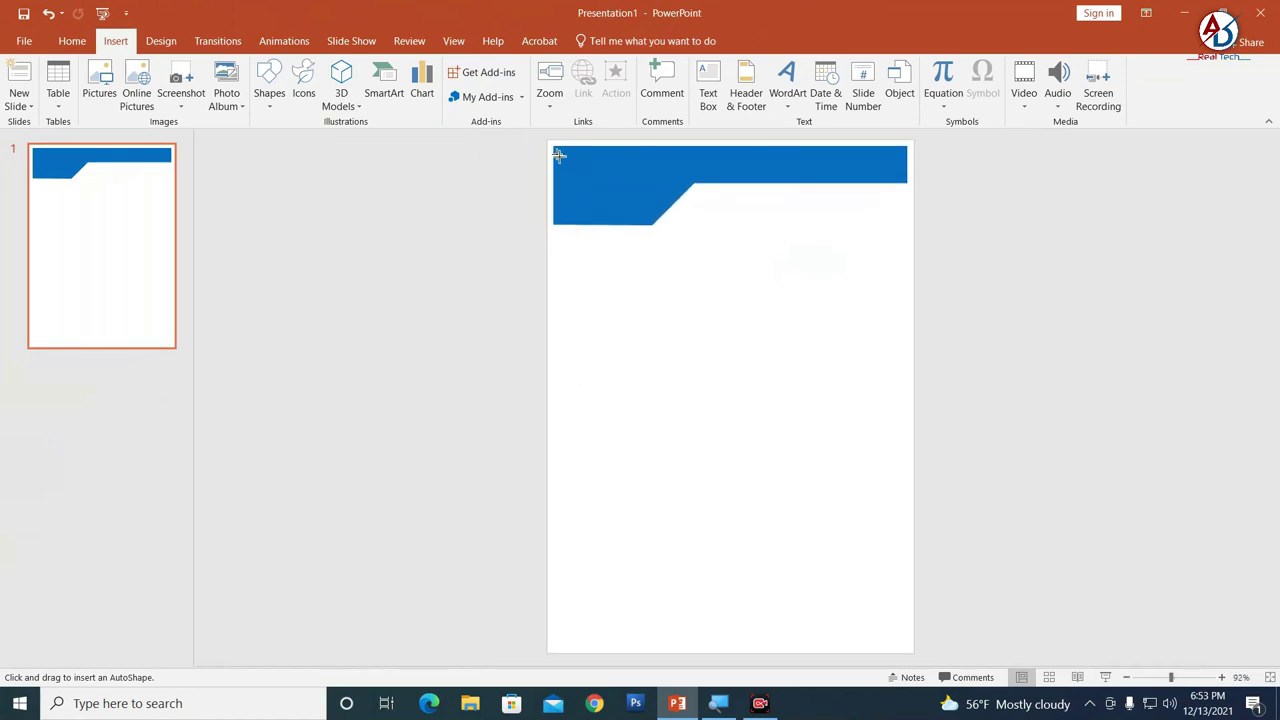
drag(555, 147, 905, 163)
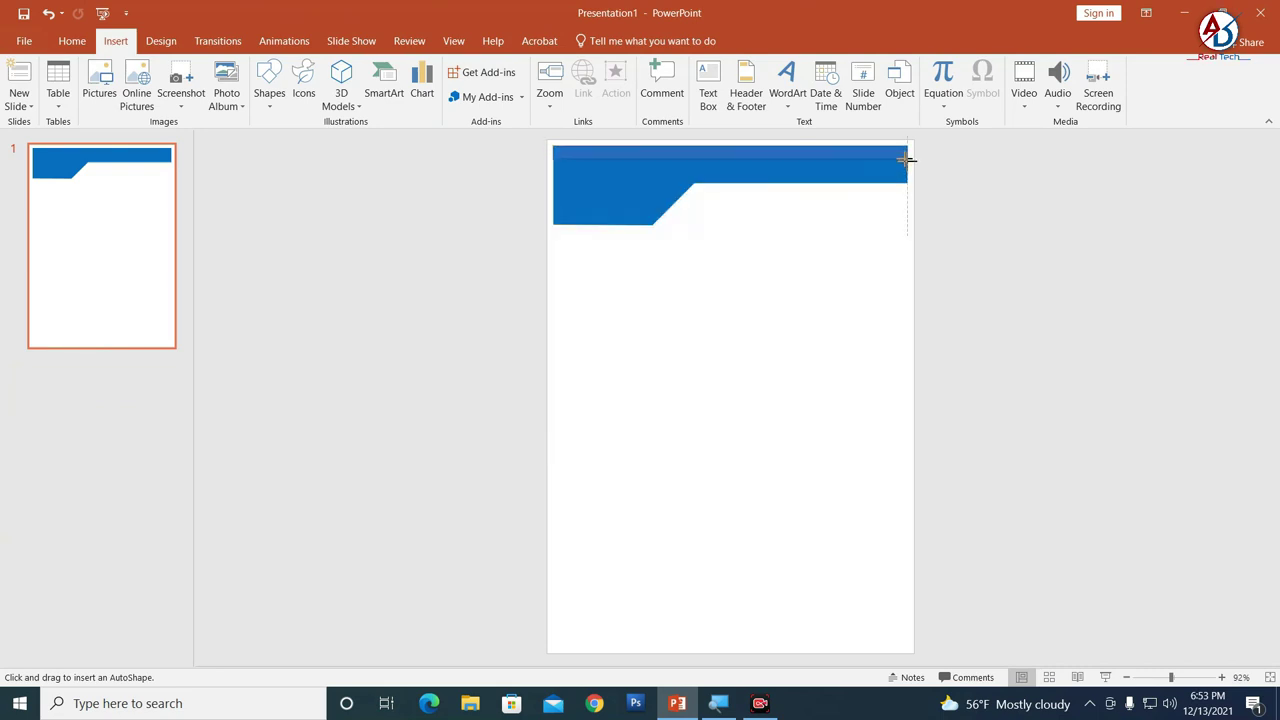
drag(906, 157, 907, 158)
Step: Remove the thin bar's outline, keeping its blue fill
click(612, 83)
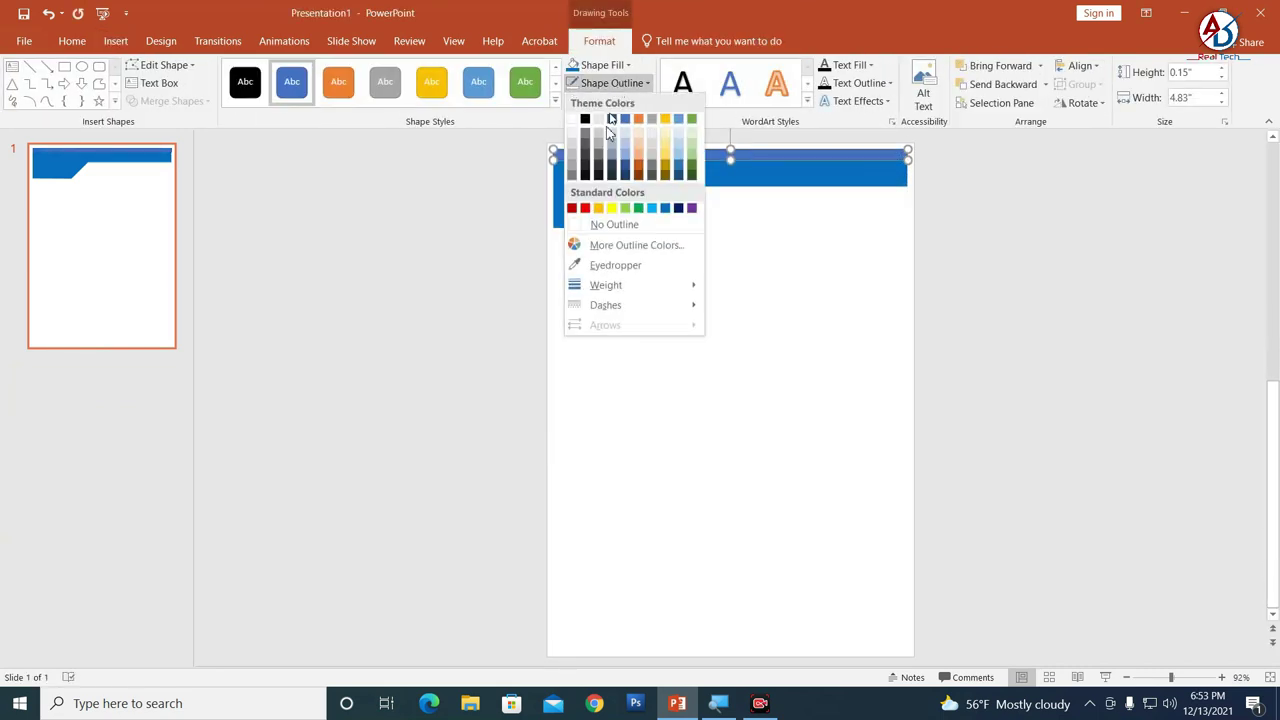
click(606, 226)
click(590, 65)
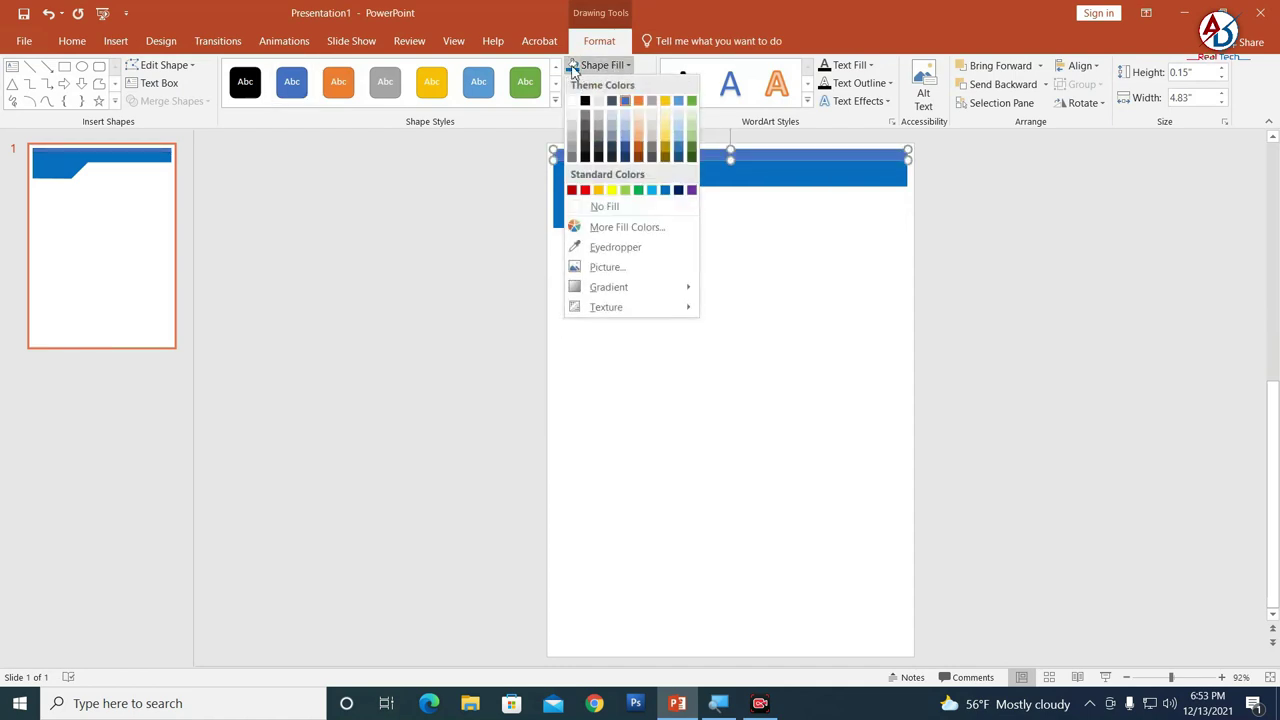
click(571, 70)
Step: Move the 0.15" by 4.83" bar down to the slide's bottom edge as a footer
drag(693, 155, 690, 638)
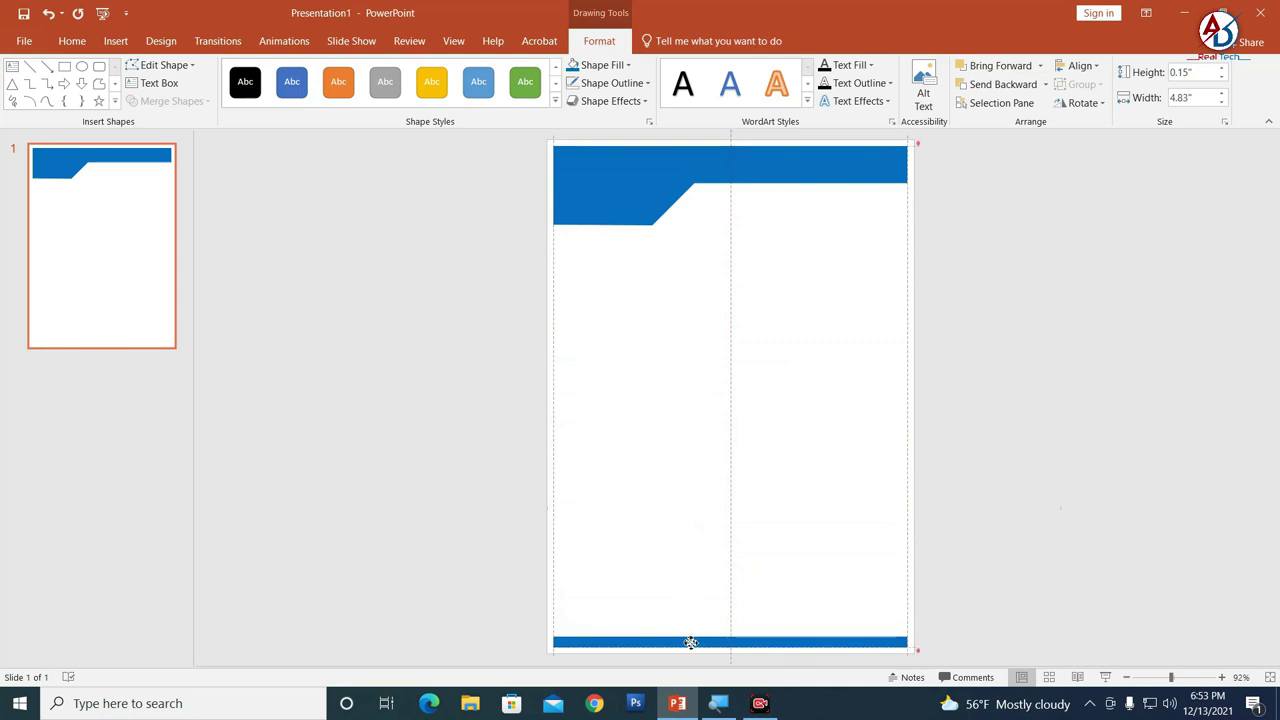
drag(690, 638, 690, 645)
click(917, 549)
scroll(823, 514, down, 5)
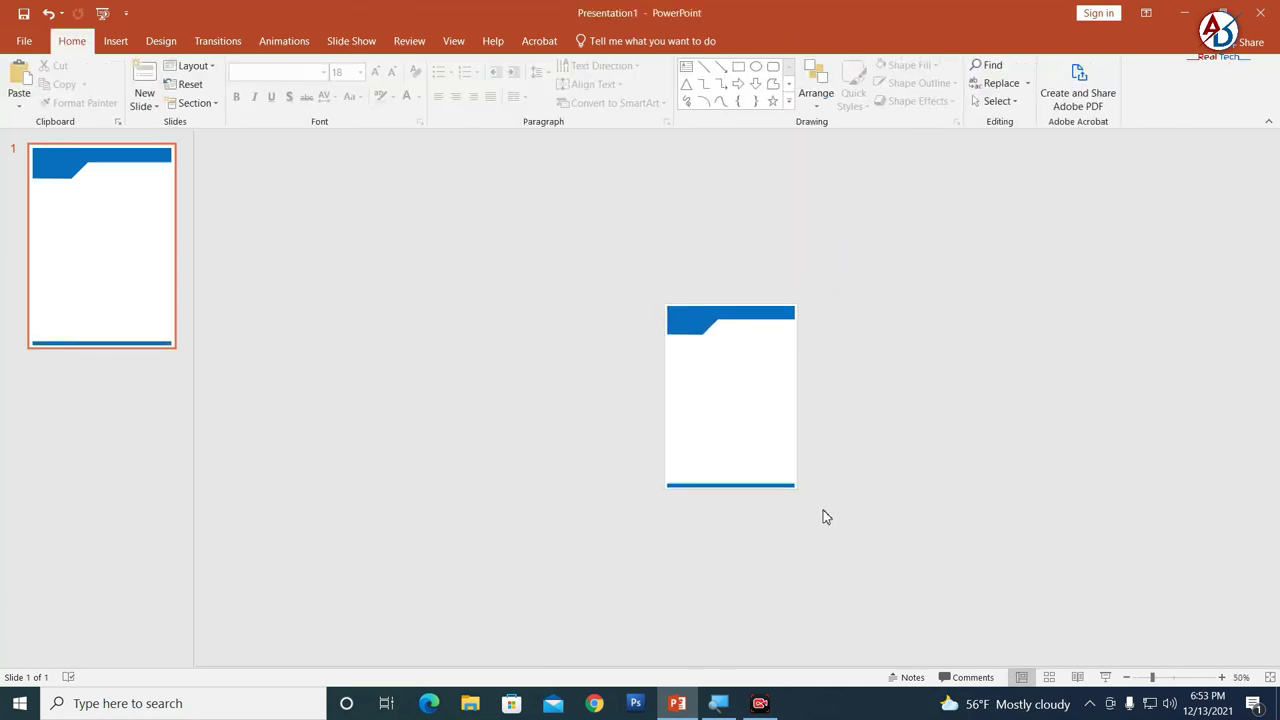
scroll(730, 436, up, 3)
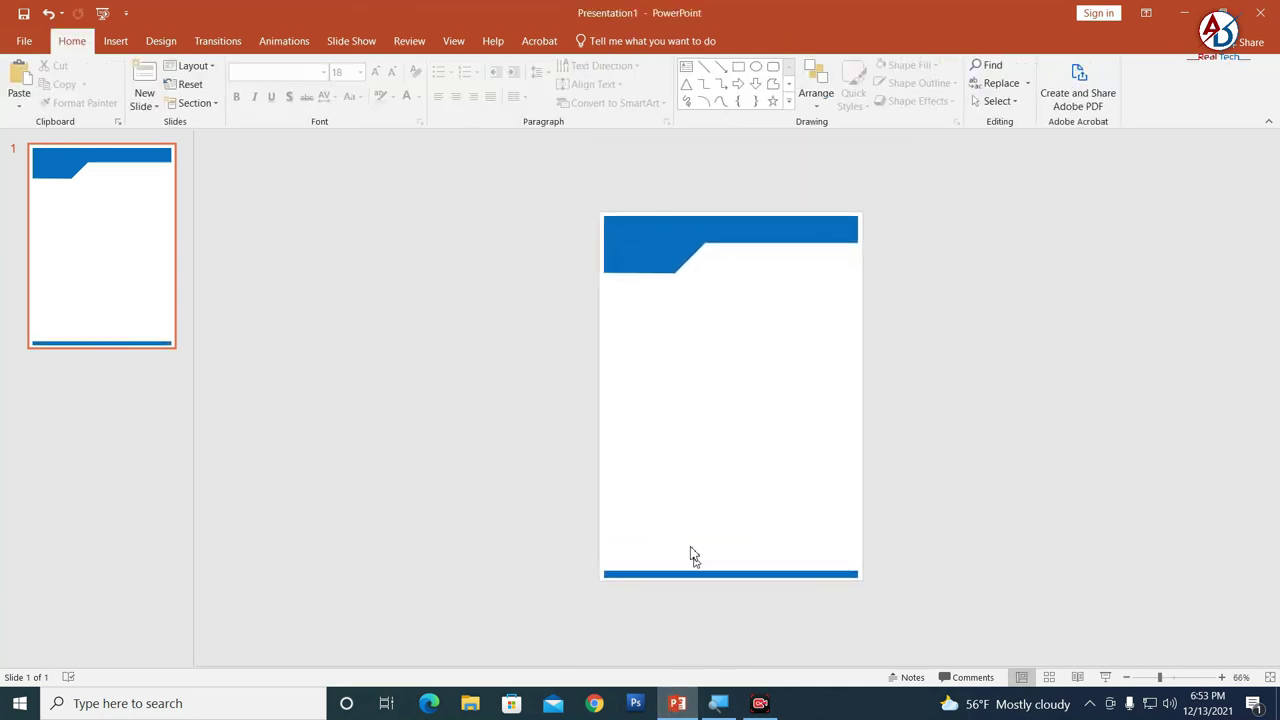
scroll(748, 458, up, 5)
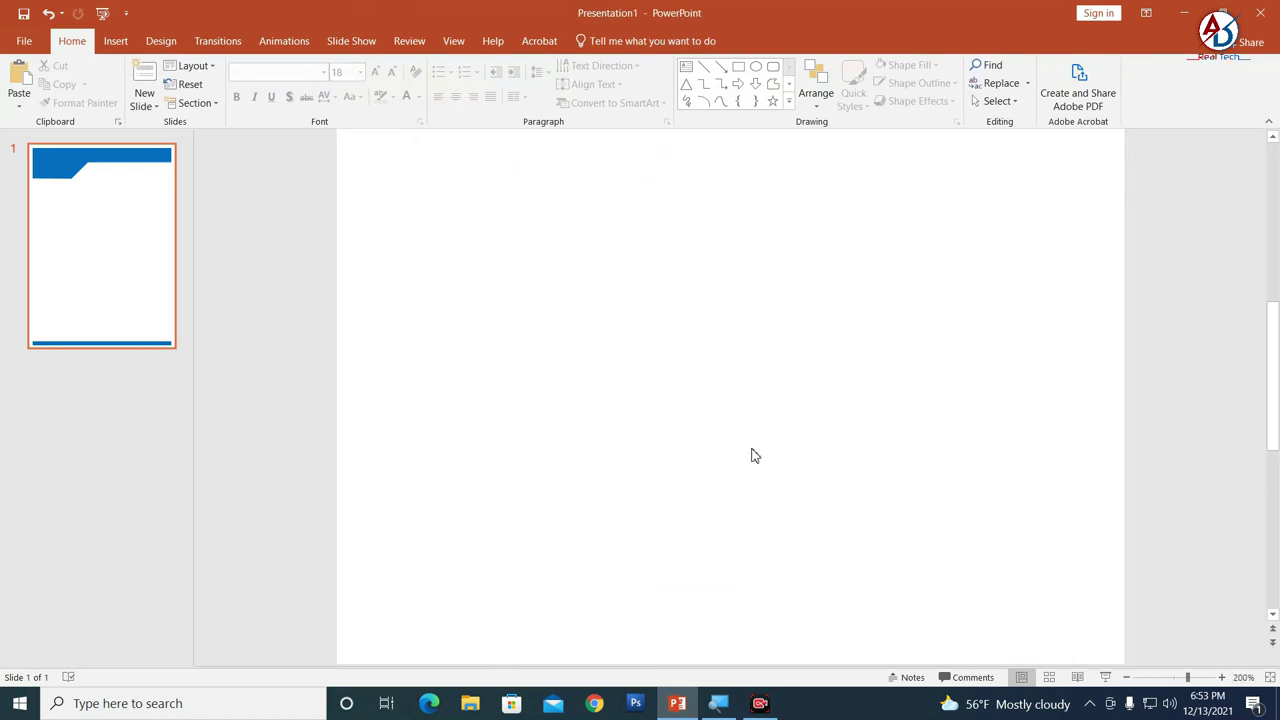
scroll(751, 451, up, 3)
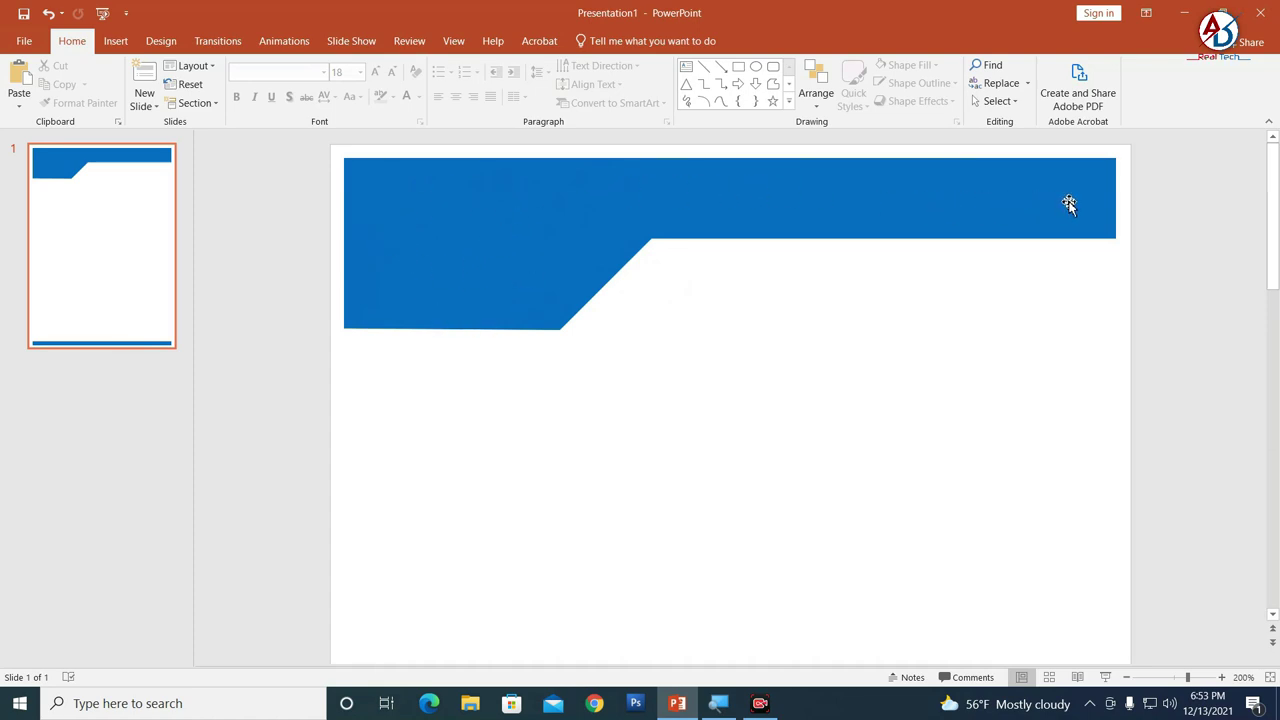
Step: Add a text box below the header reading 'COMPANY NAME HERE' and select its text
click(113, 42)
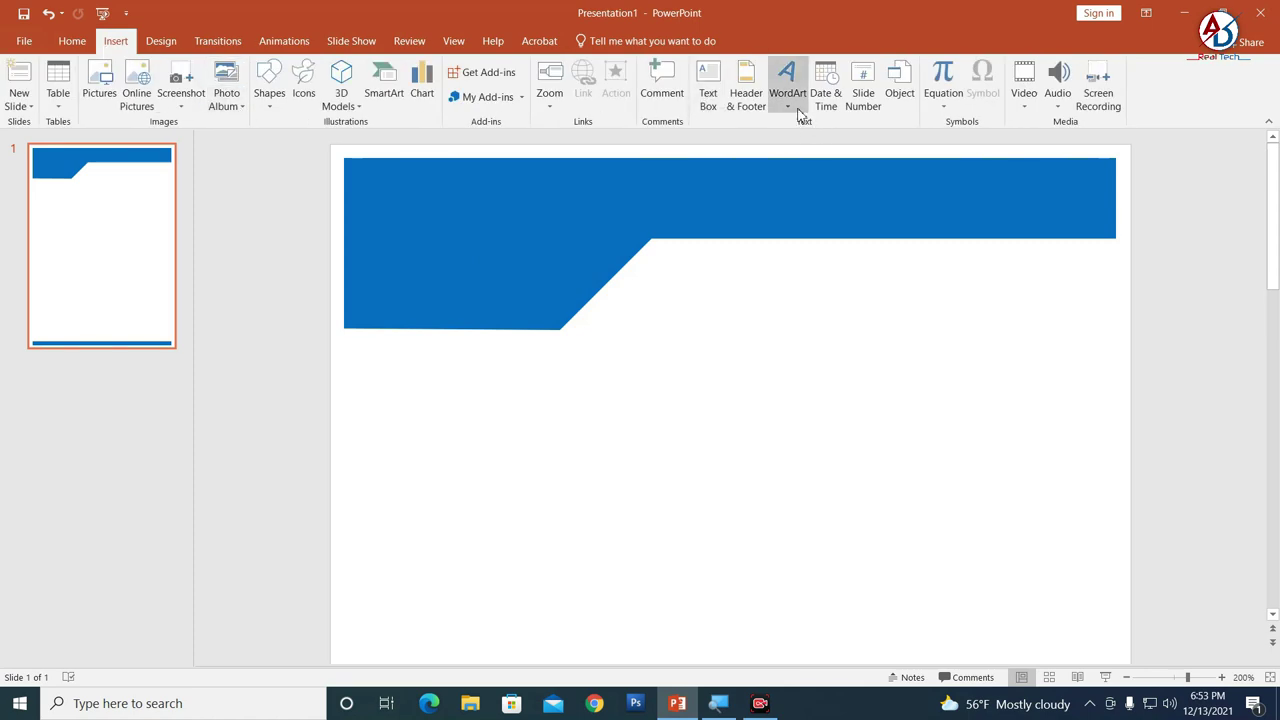
click(789, 98)
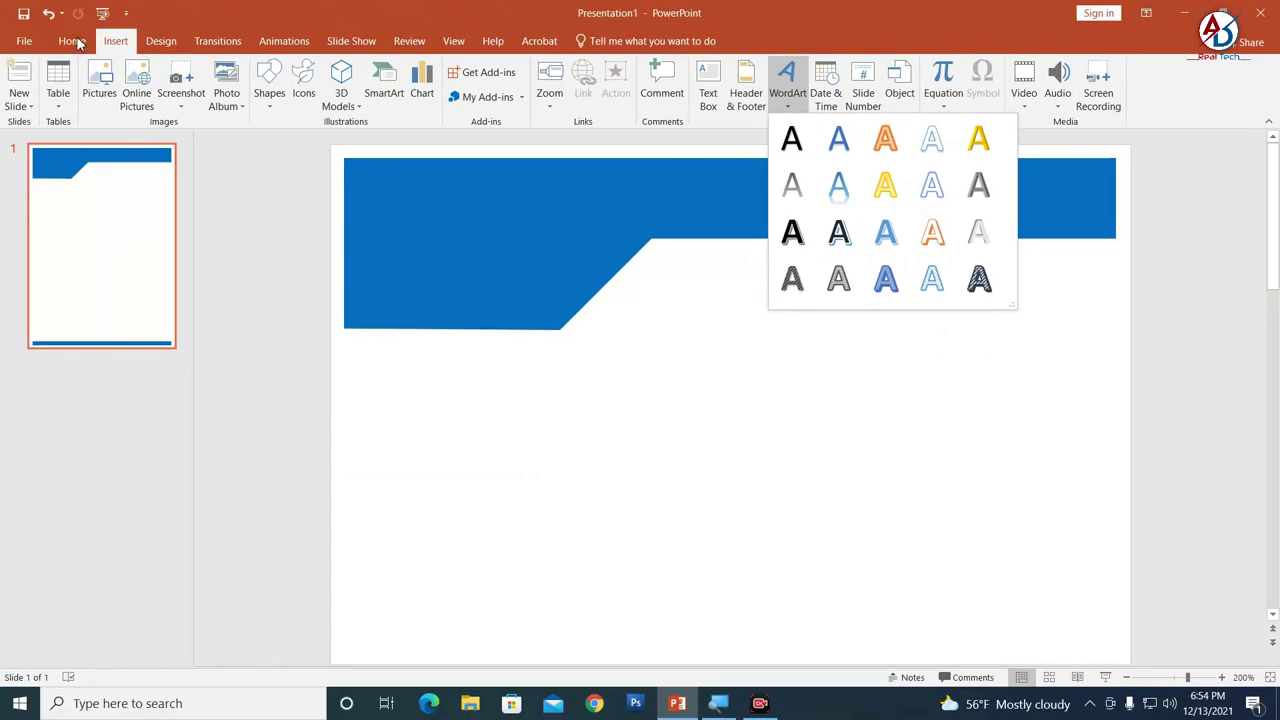
click(72, 41)
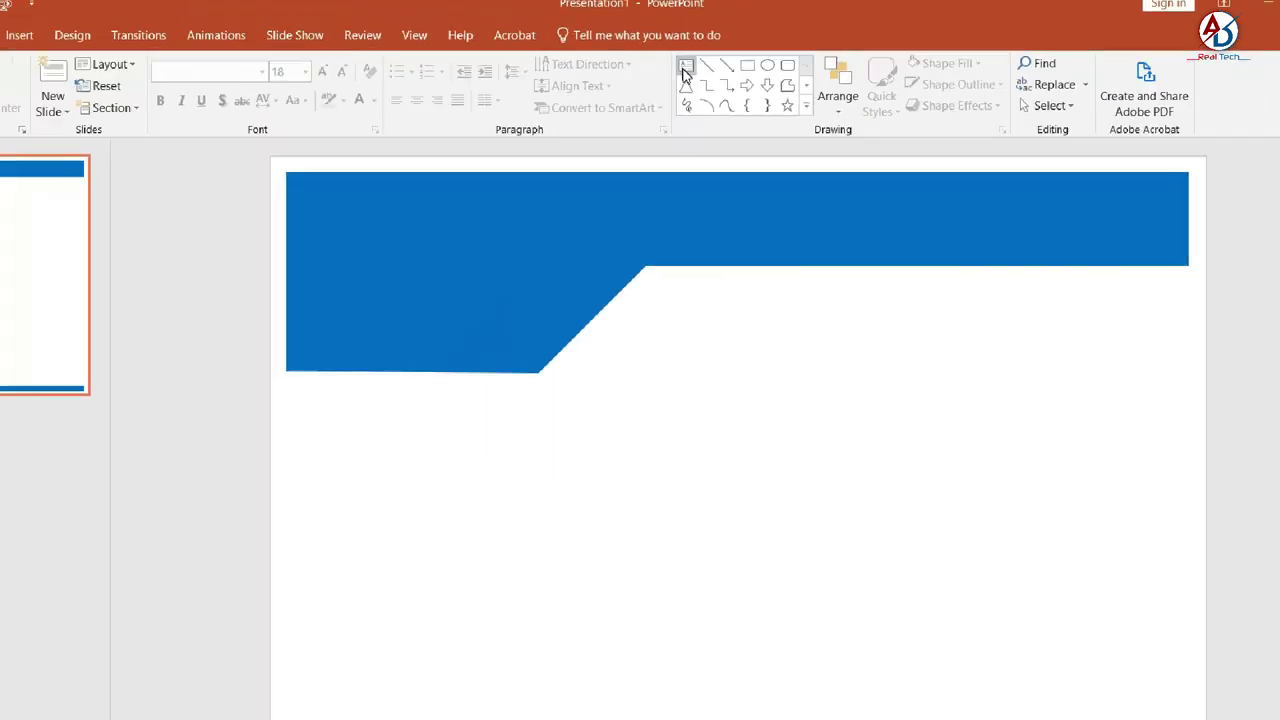
click(686, 70)
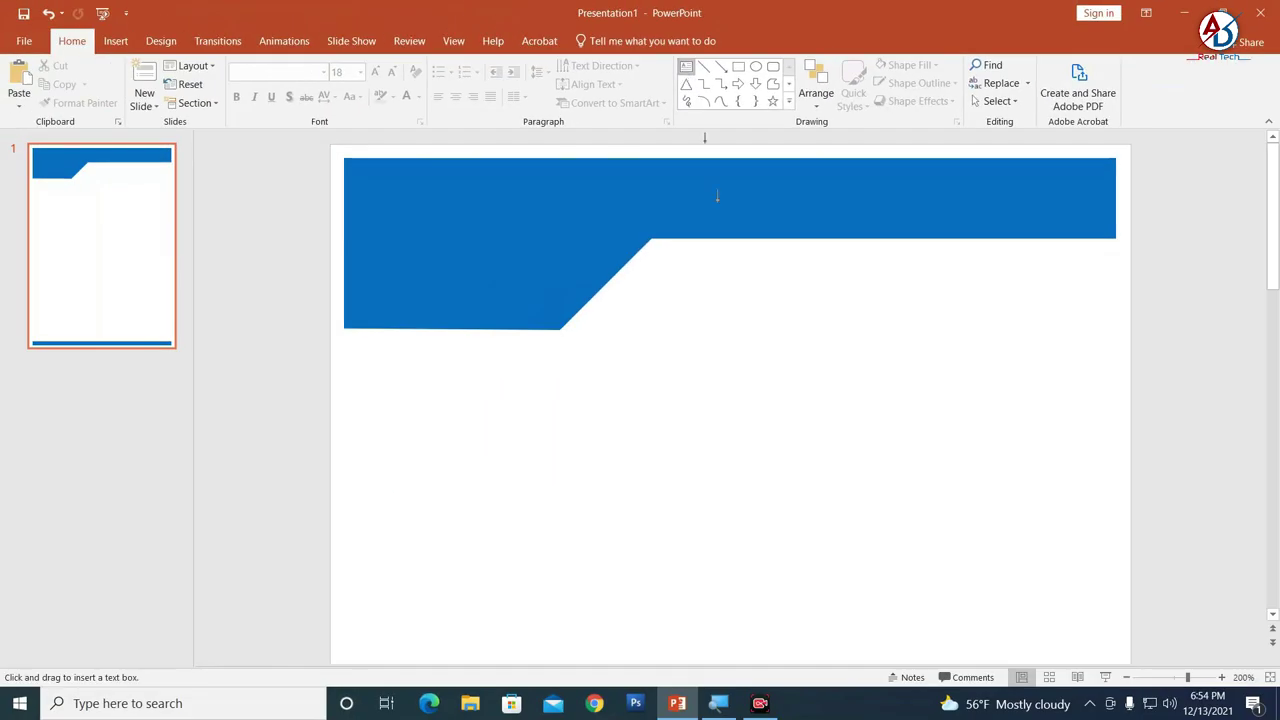
click(629, 364)
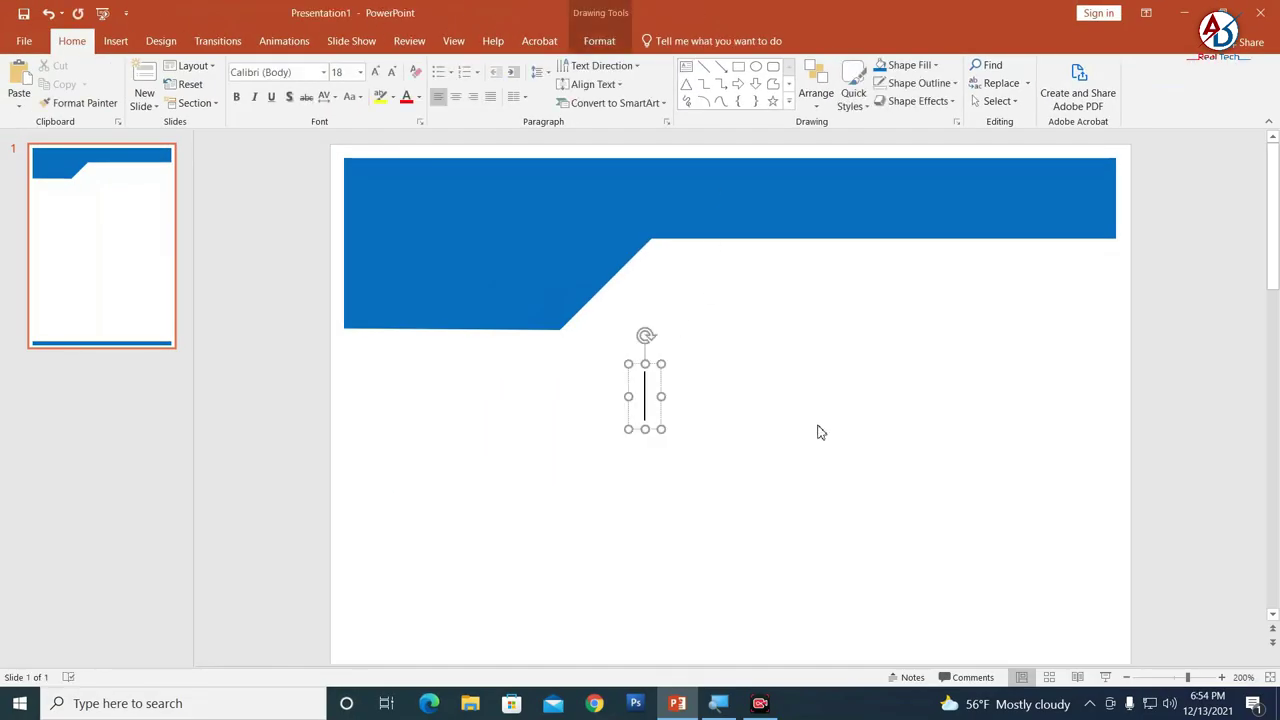
text(COMPANY NAME HERE)
drag(1018, 398, 620, 428)
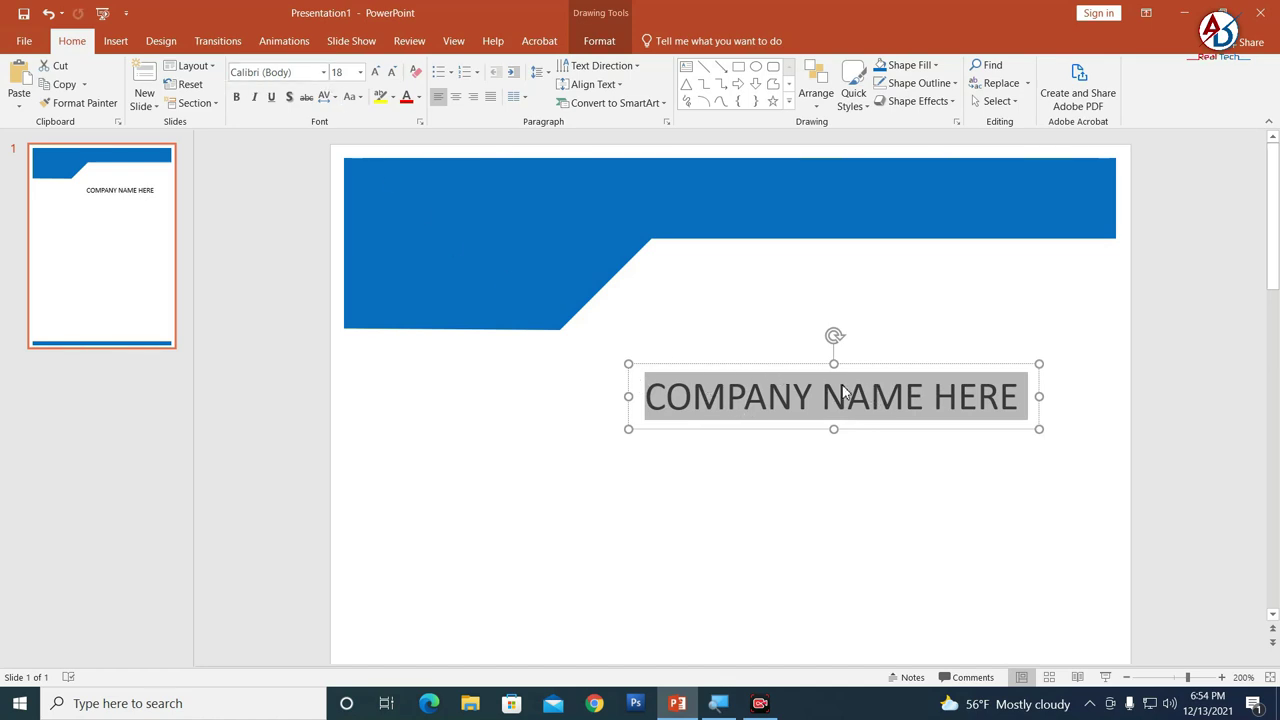
Step: Format the company name as bold 20th Century Font at size 24
click(323, 74)
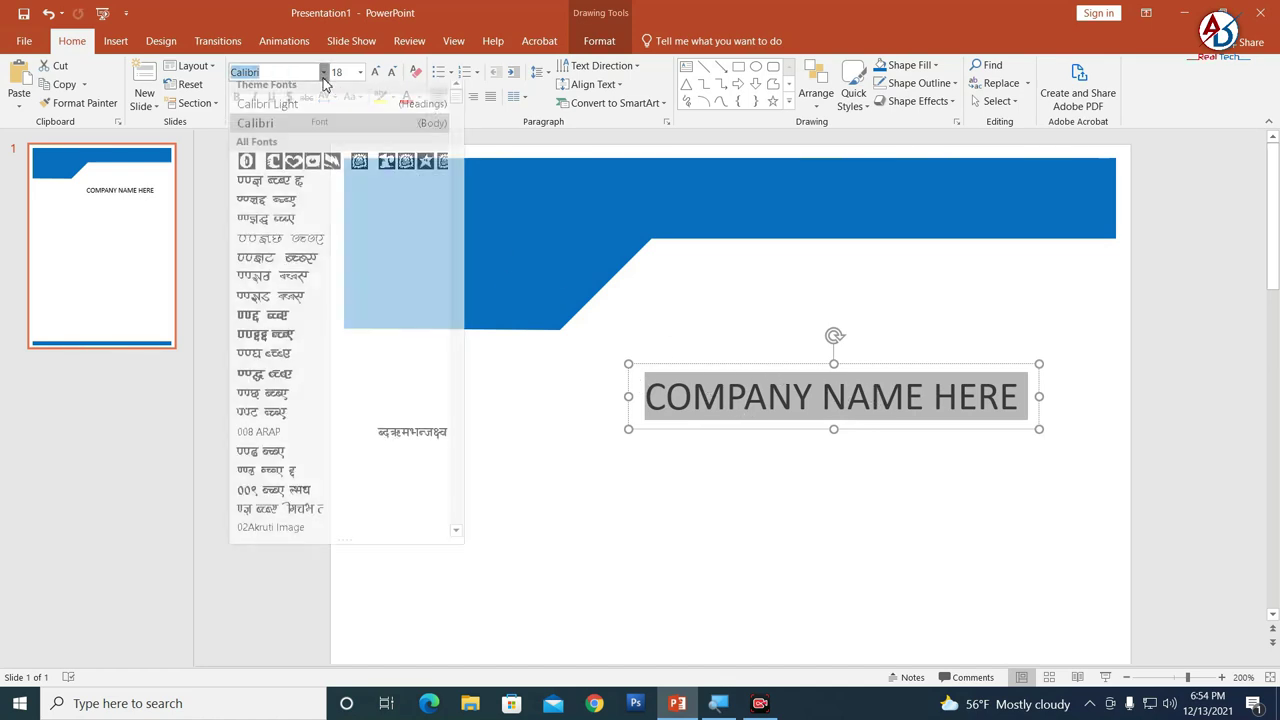
scroll(323, 372, down, 5)
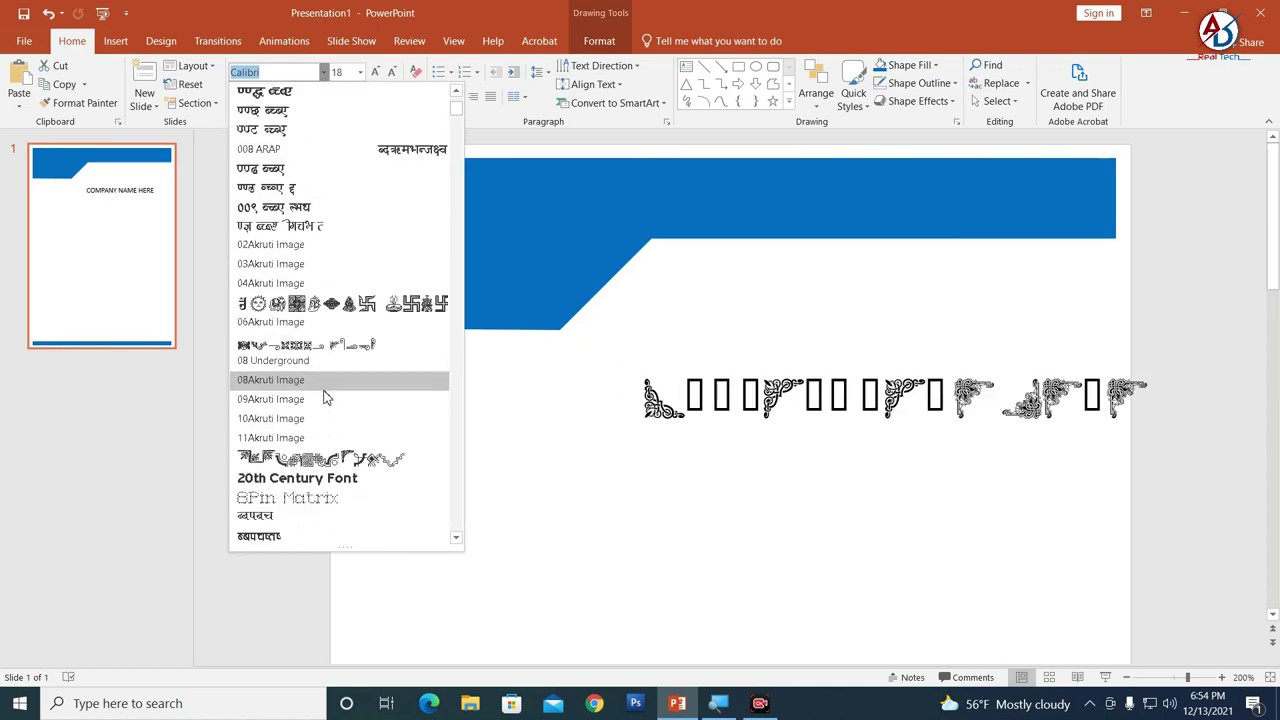
scroll(323, 394, down, 4)
scroll(323, 410, down, 1)
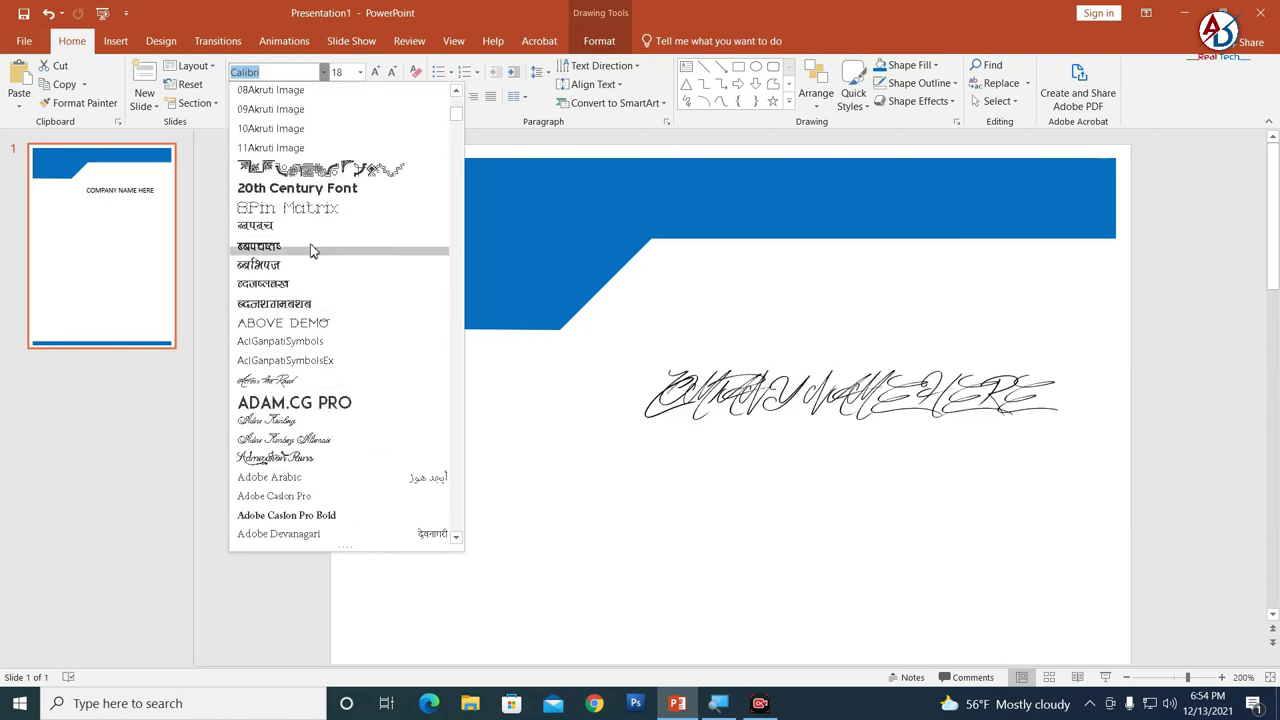
scroll(330, 372, down, 3)
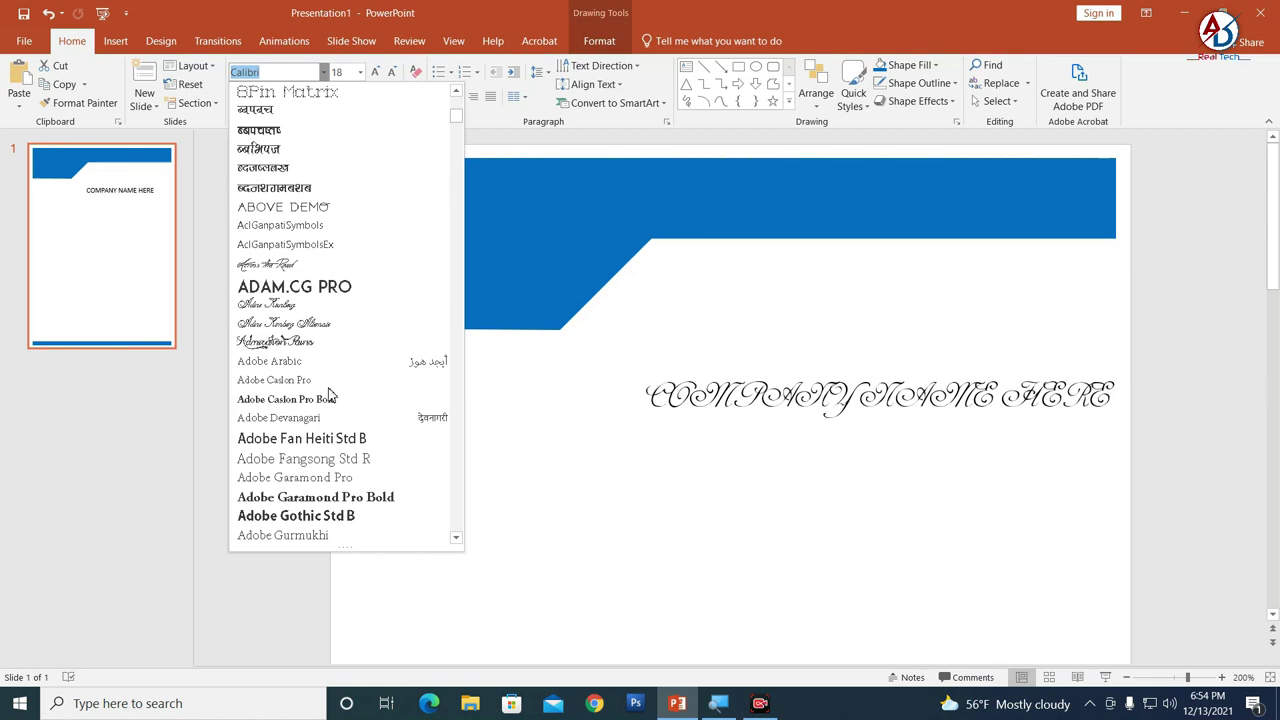
scroll(323, 346, up, 2)
scroll(318, 325, up, 2)
scroll(313, 311, up, 1)
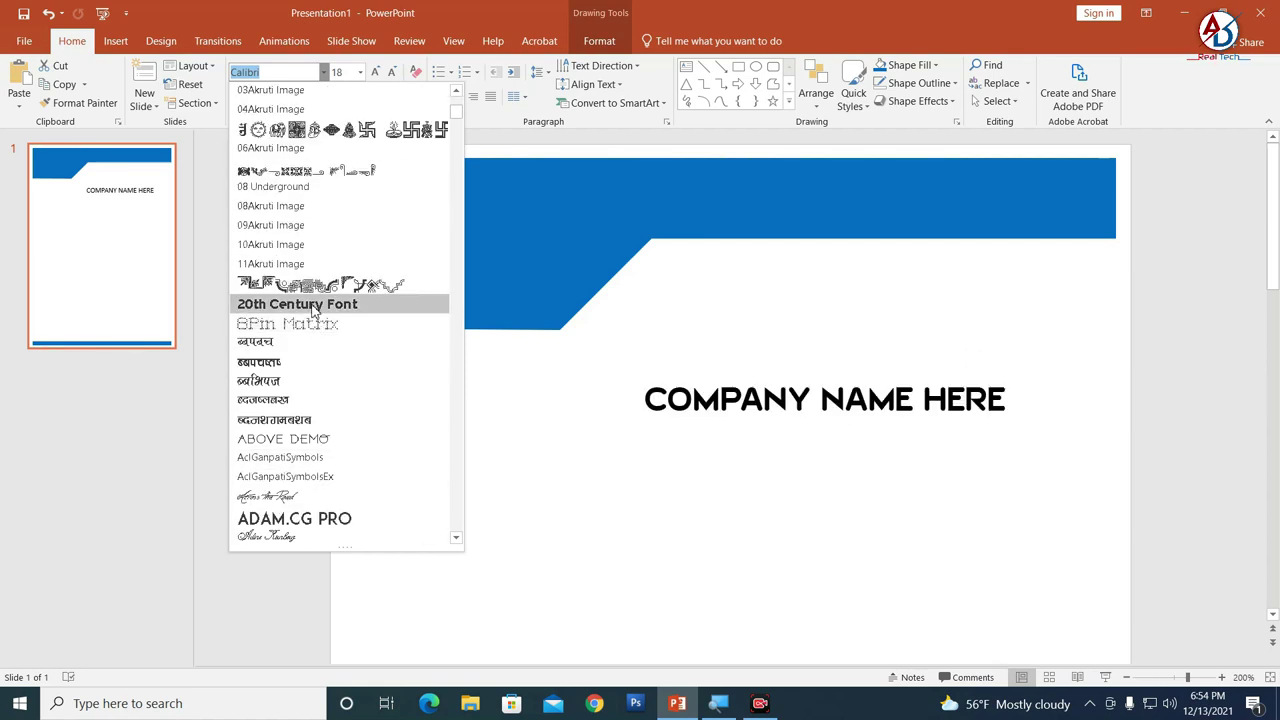
click(313, 311)
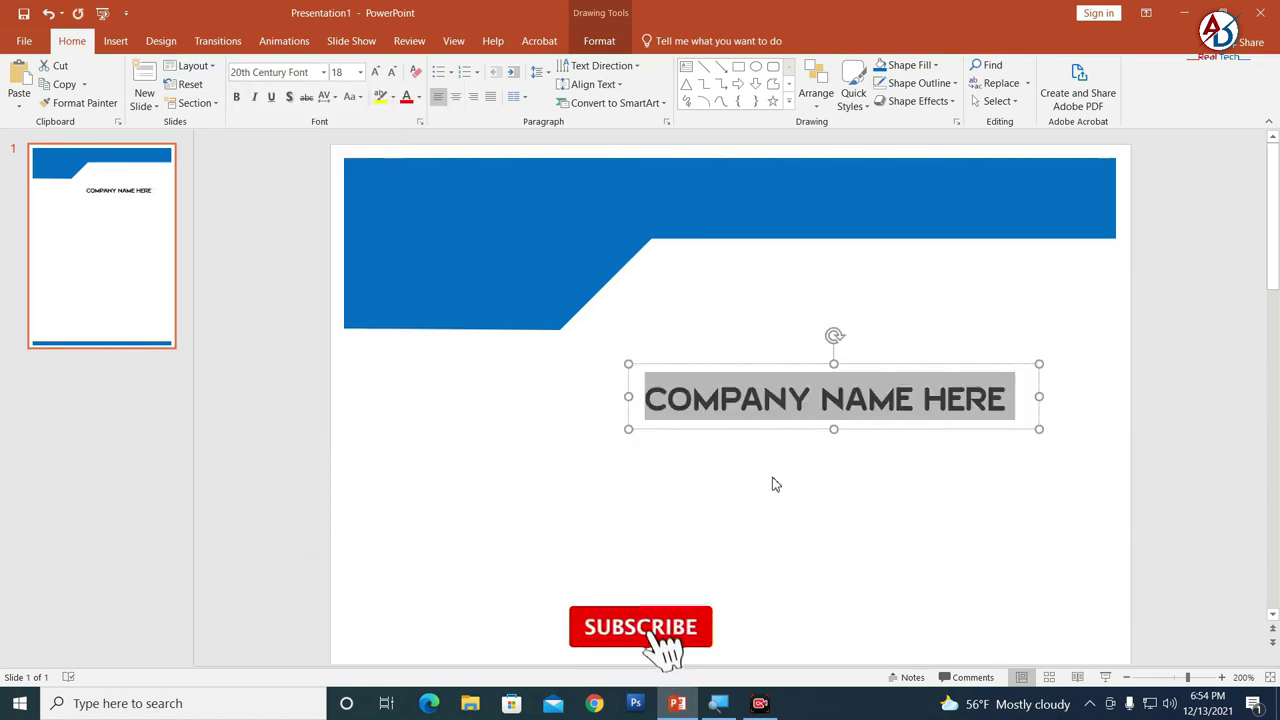
click(238, 99)
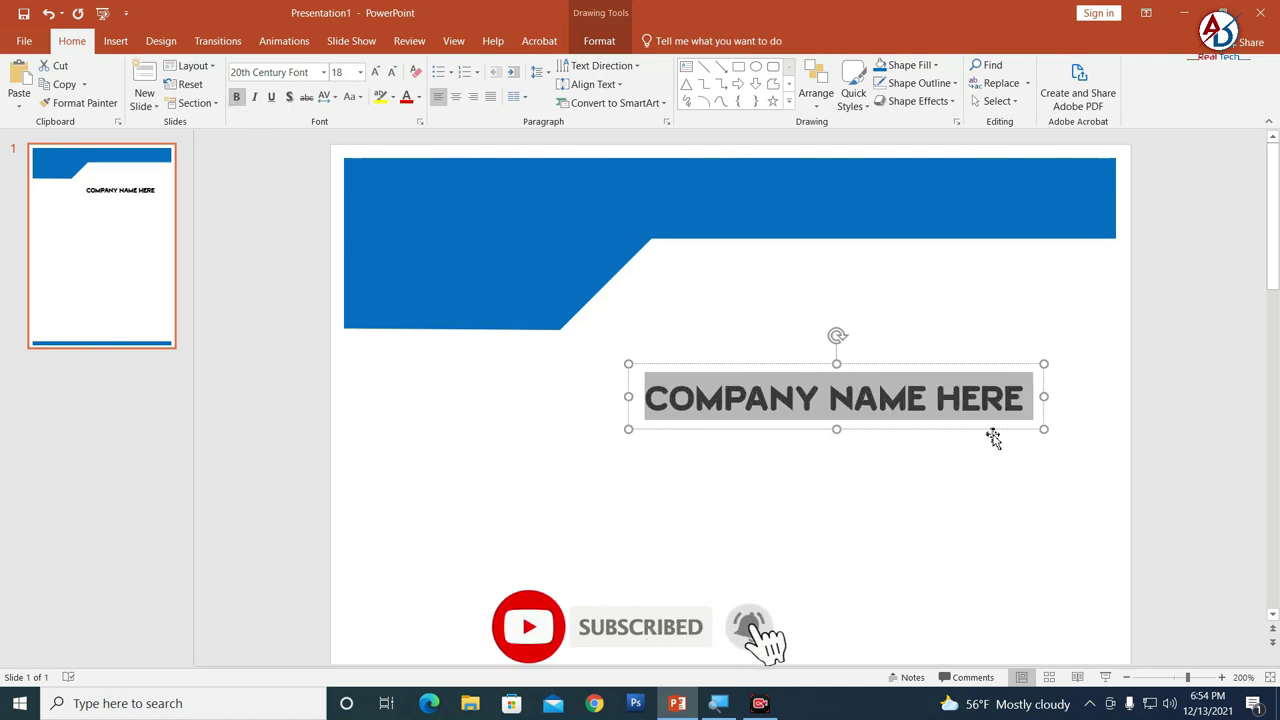
click(373, 74)
click(373, 74)
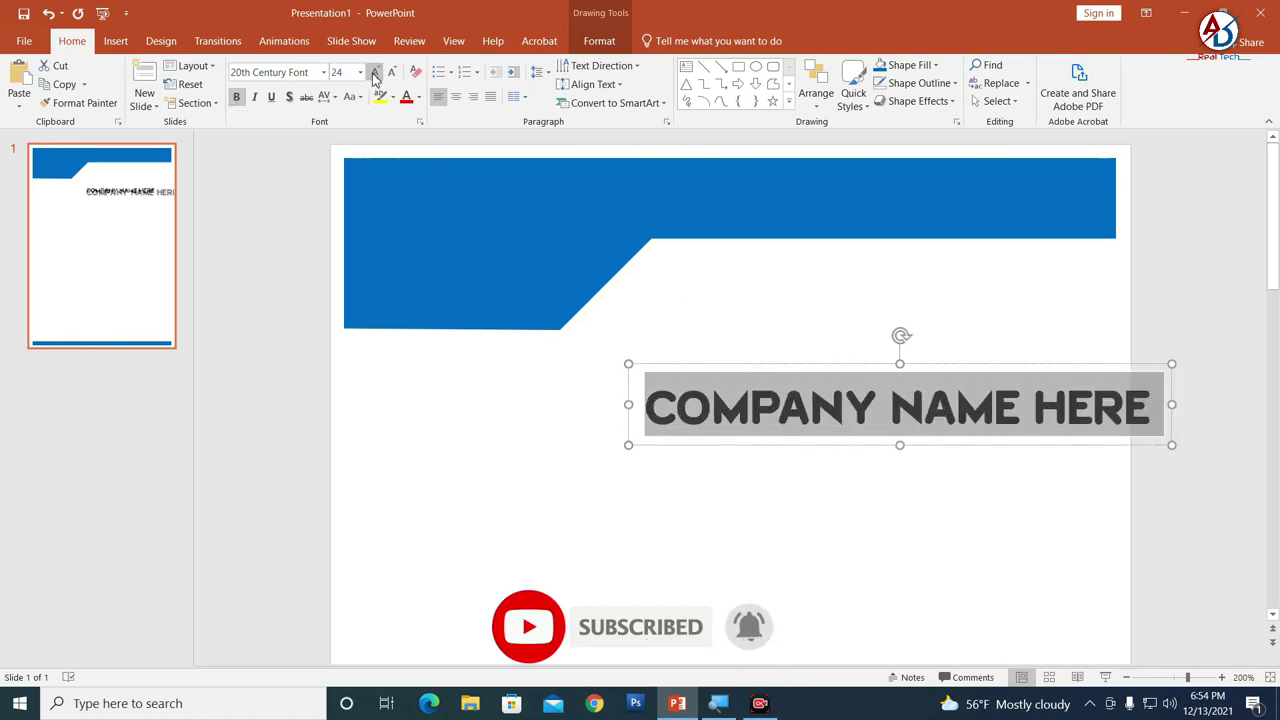
Step: Resize the COMPANY NAME HERE title to 28 pt and place it at the banner's right end
drag(848, 368, 751, 150)
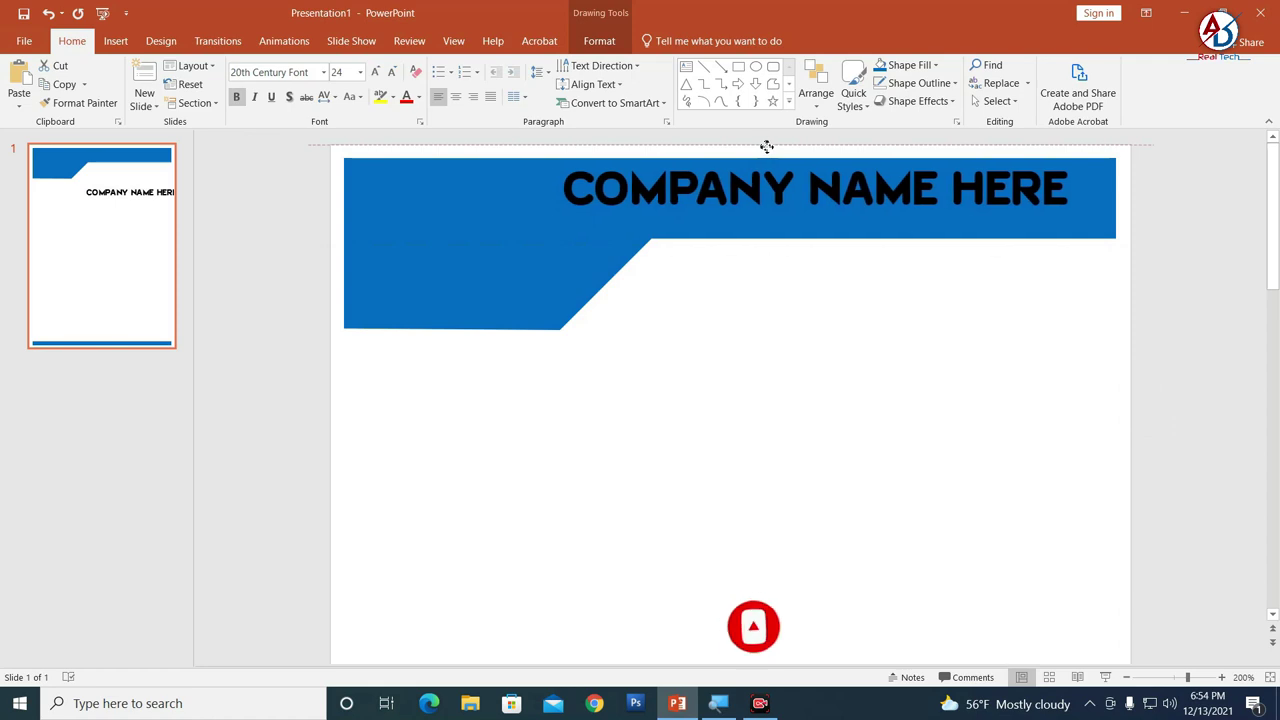
scroll(723, 240, up, 1)
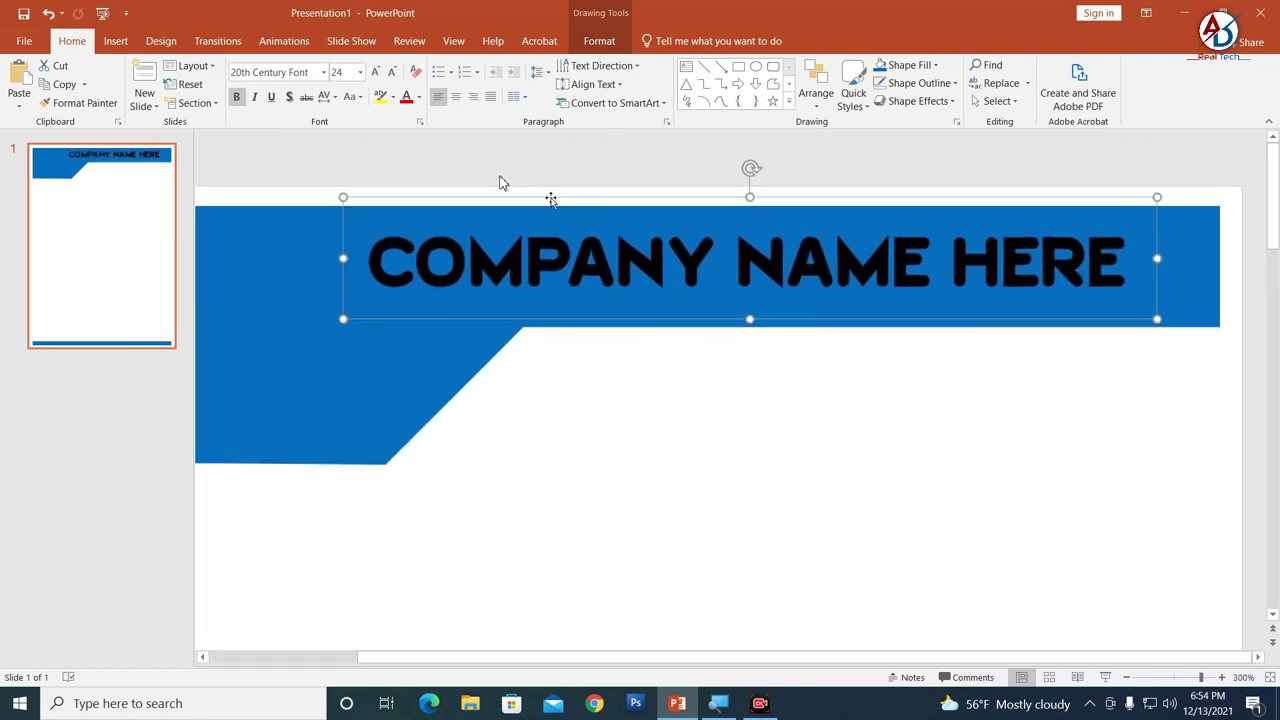
click(391, 72)
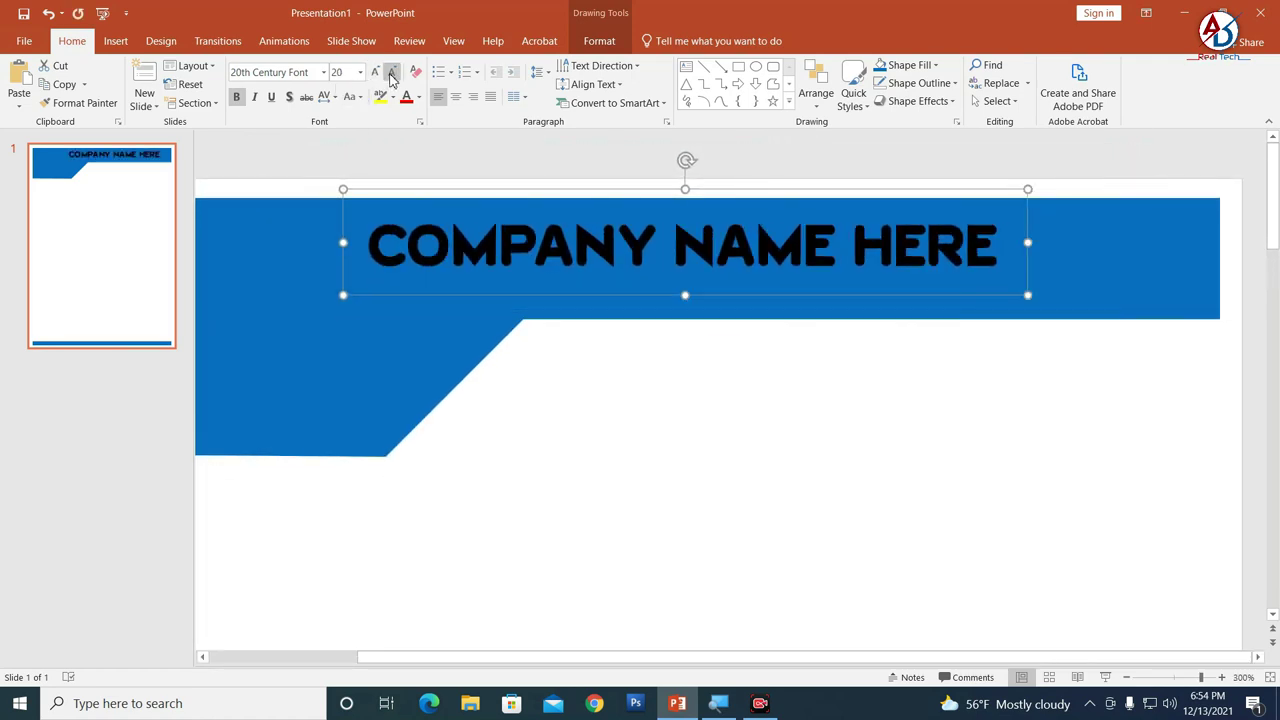
click(391, 72)
scroll(725, 408, down, 3)
scroll(783, 284, up, 1)
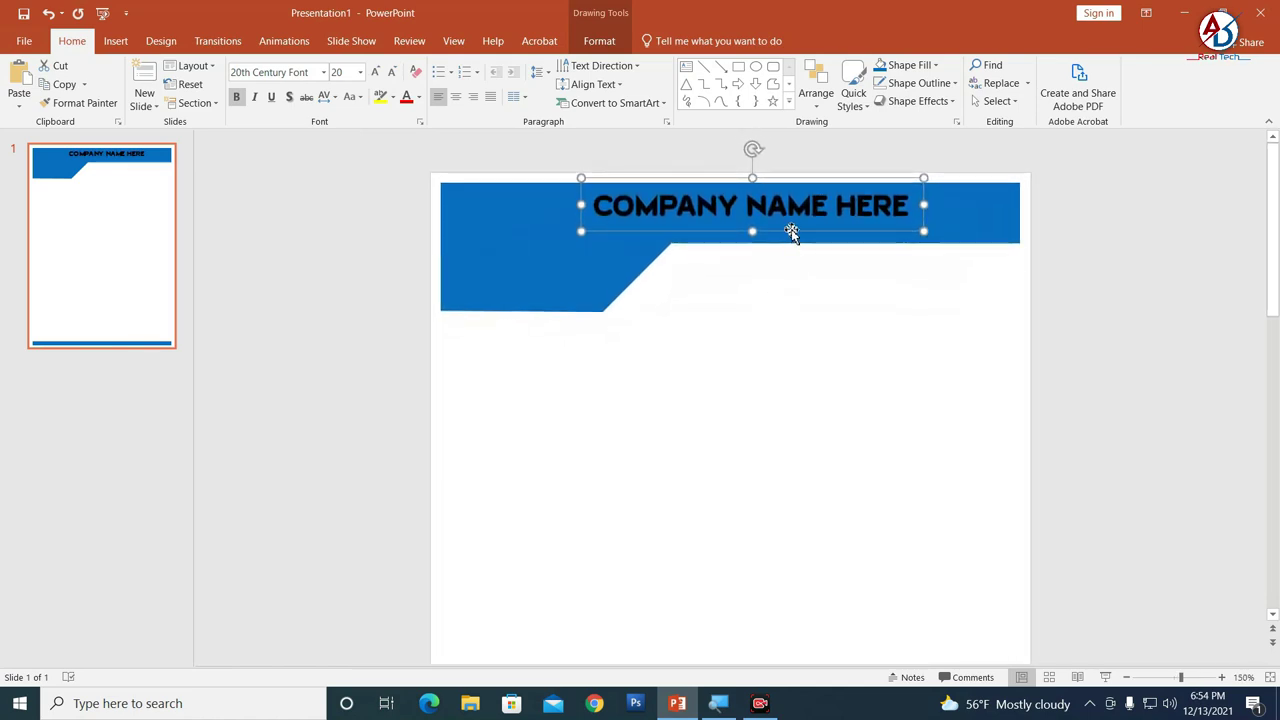
drag(791, 232, 749, 197)
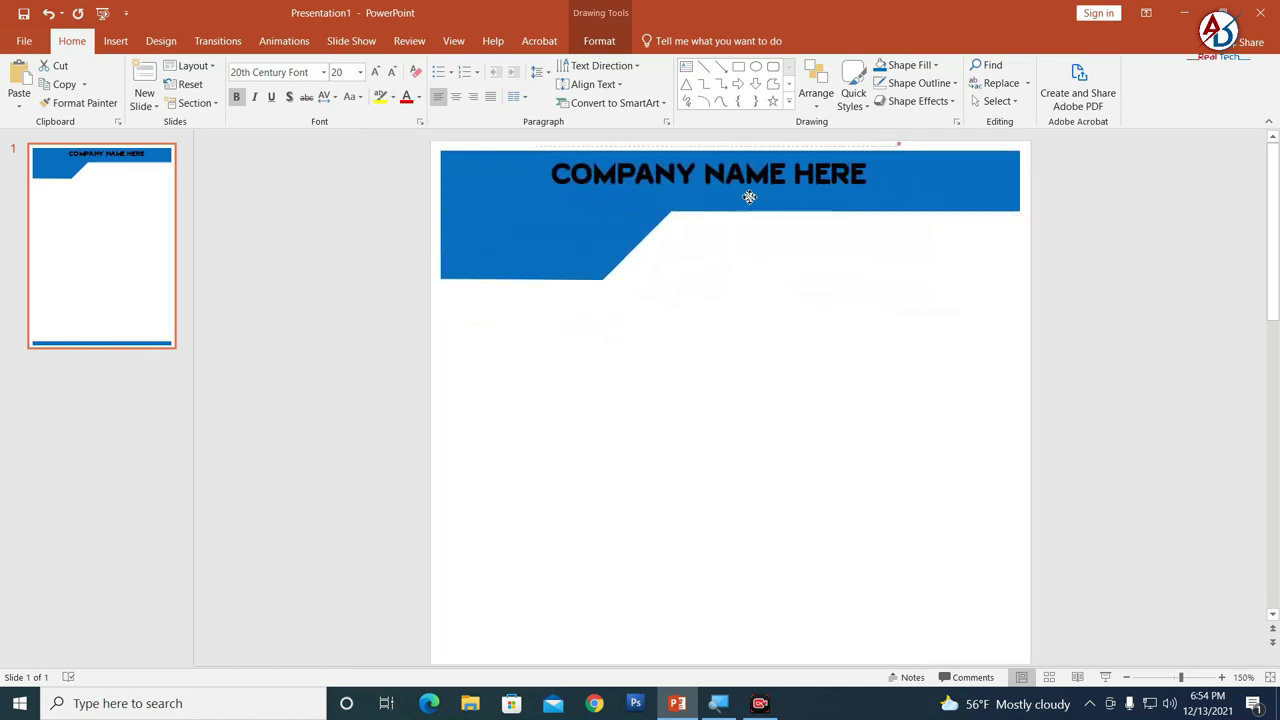
click(378, 71)
click(378, 71)
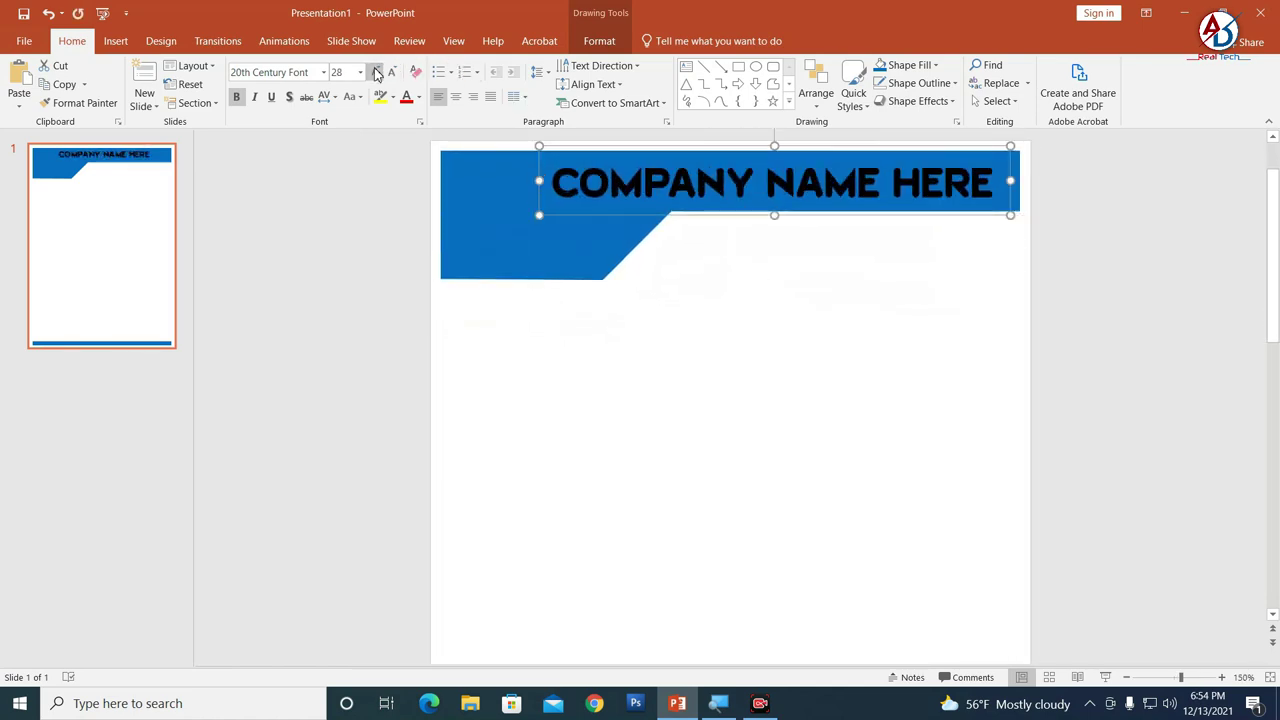
drag(708, 214, 716, 211)
Step: Change the company name's font colour to white
click(418, 97)
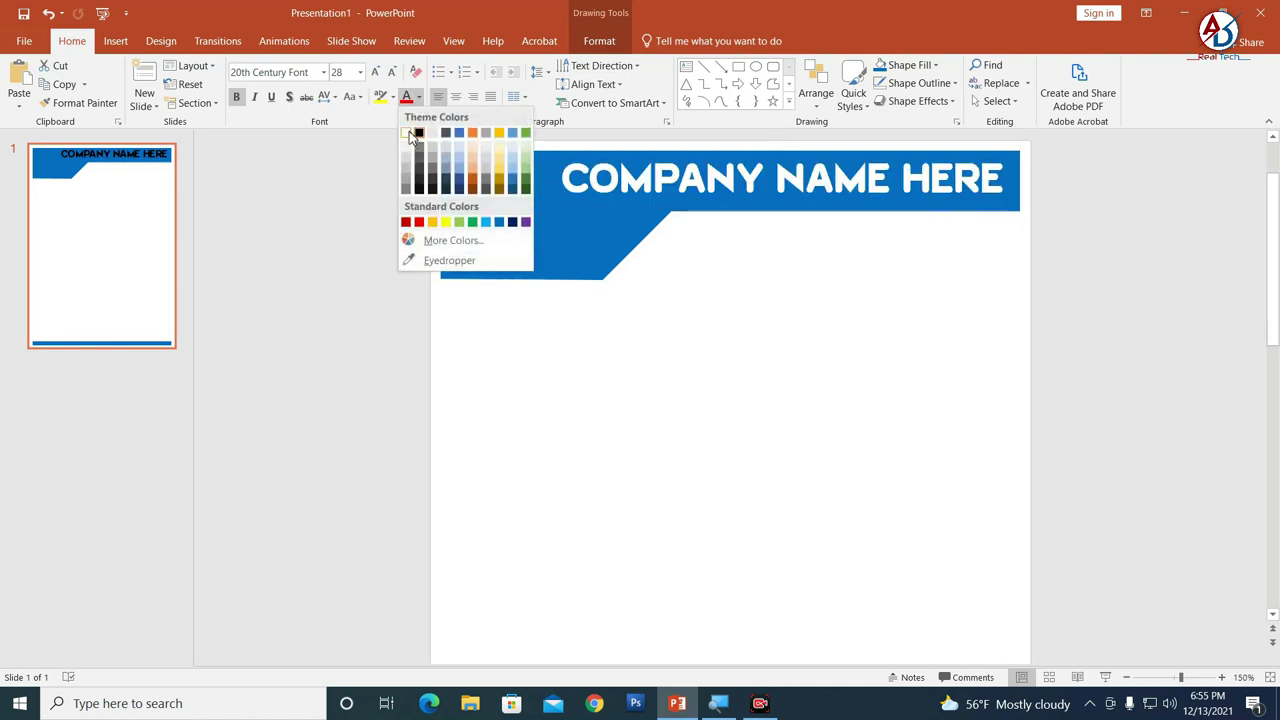
click(406, 133)
click(783, 383)
scroll(833, 507, down, 8)
scroll(855, 514, up, 3)
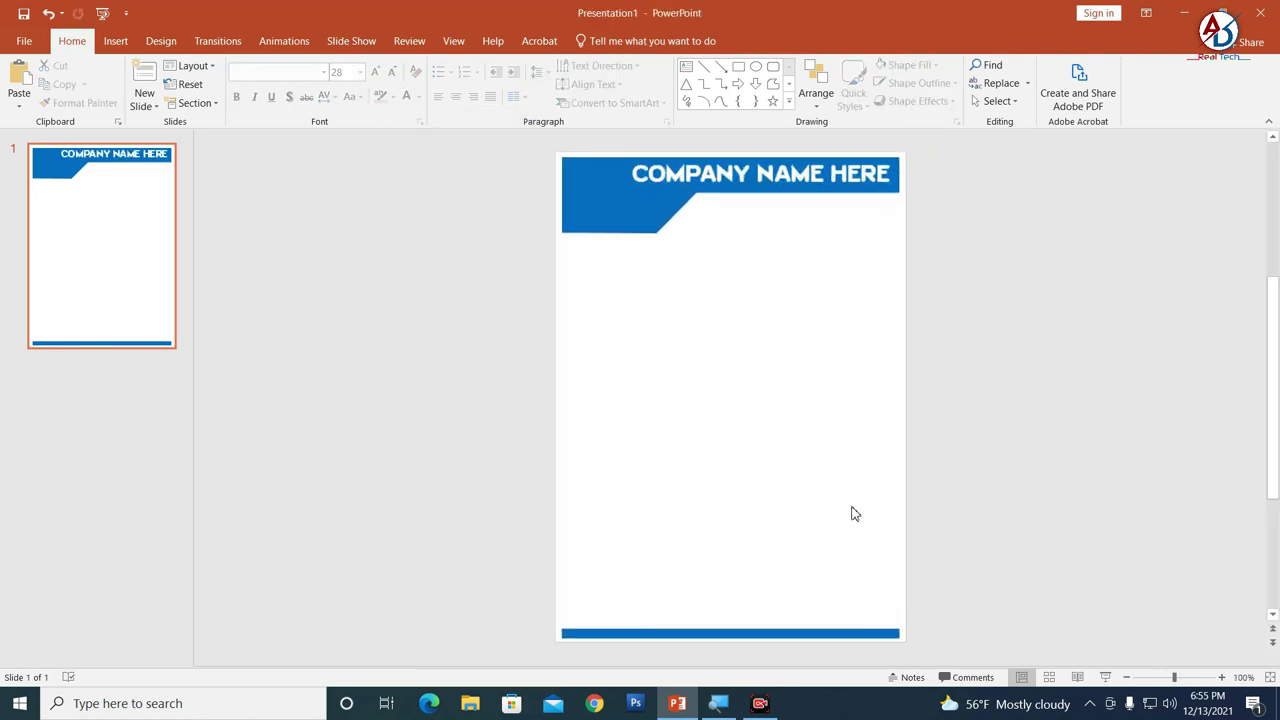
scroll(853, 510, up, 5)
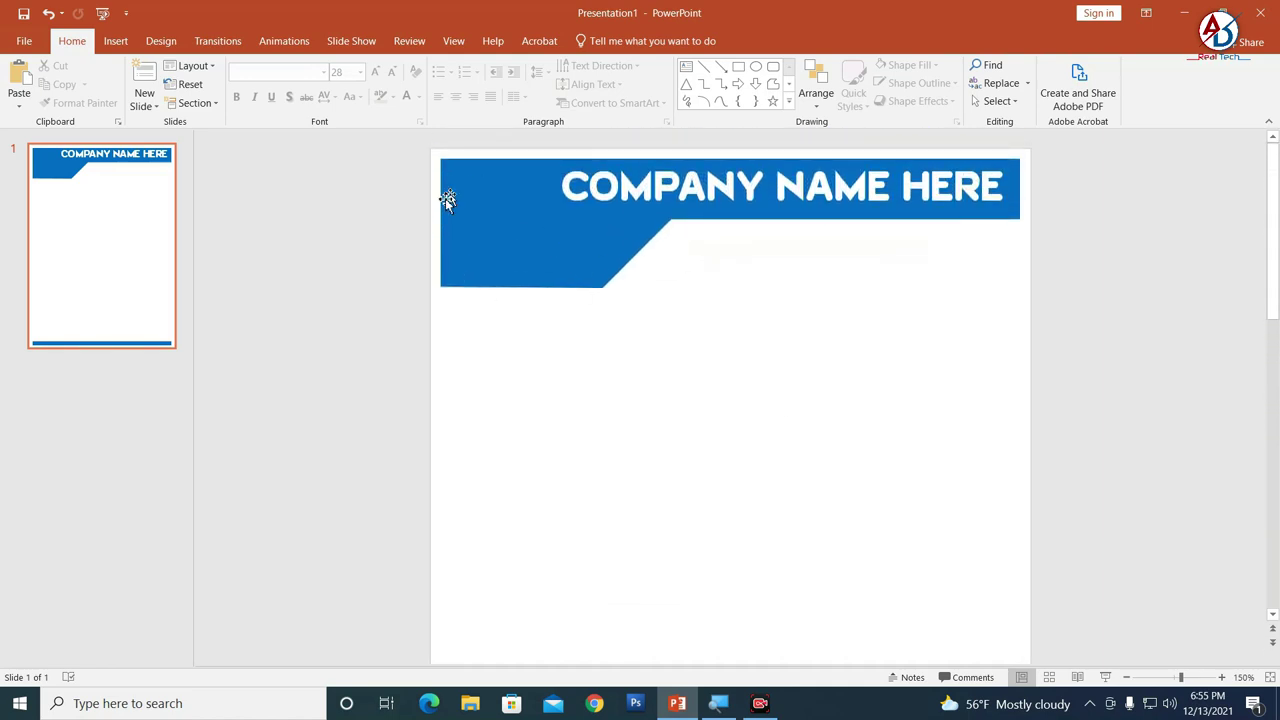
scroll(657, 377, down, 5)
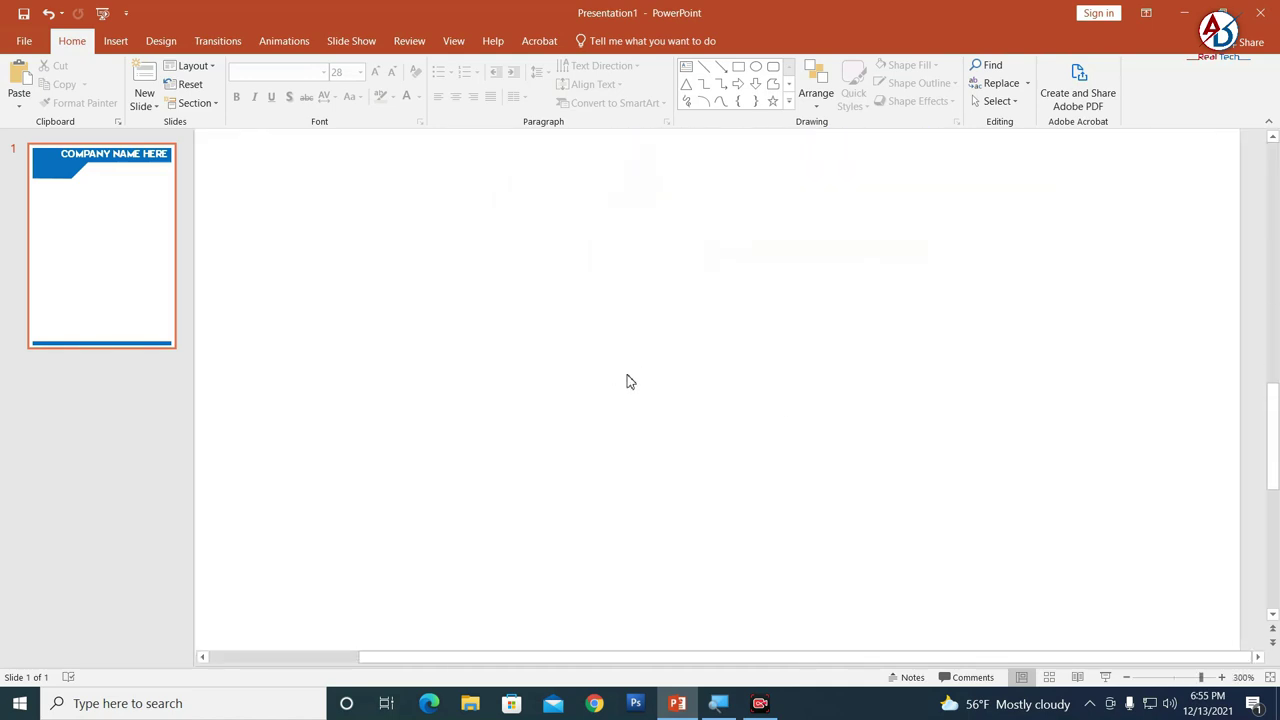
scroll(632, 385, down, 7)
scroll(634, 383, up, 2)
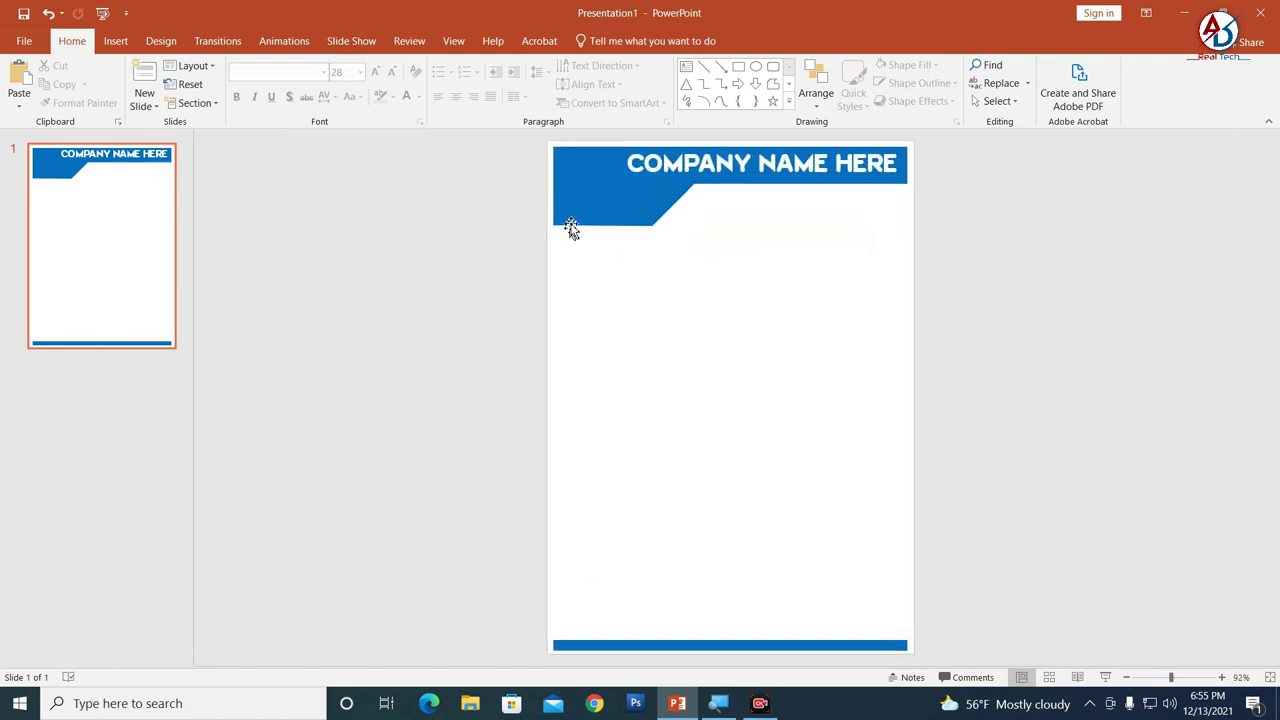
click(118, 42)
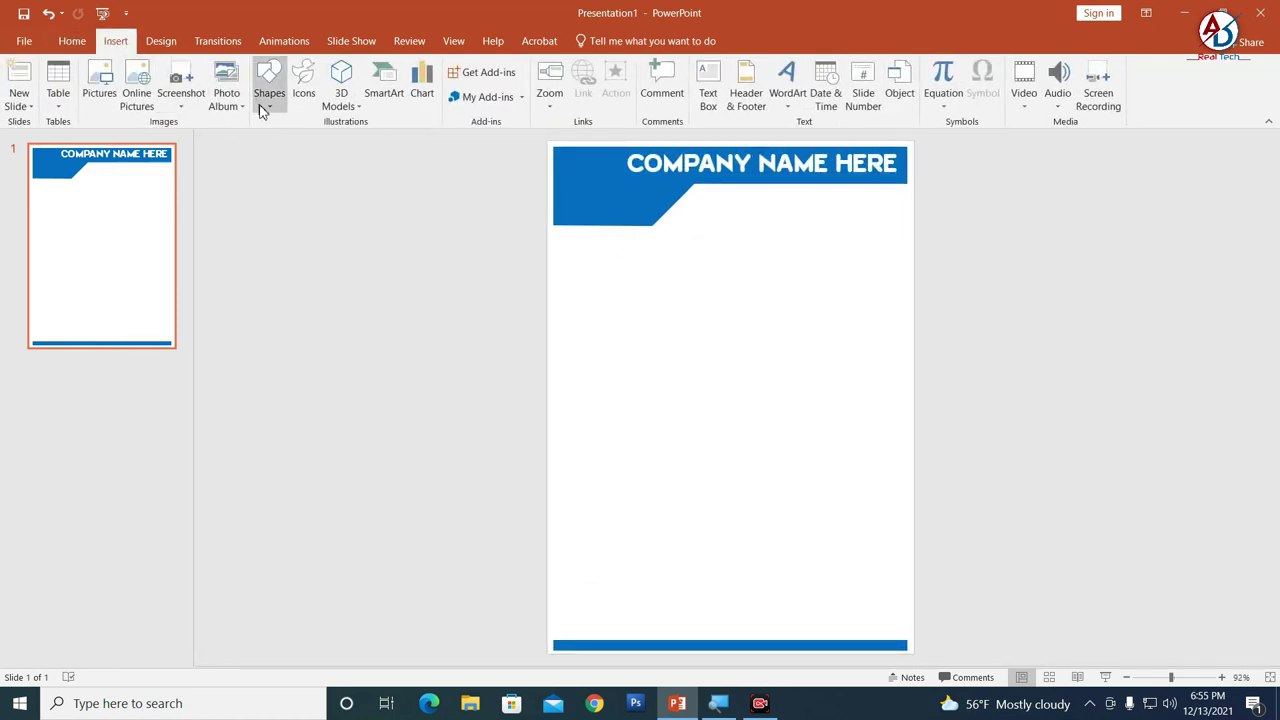
Step: Insert the 'logo here copy' picture from New Volume (D:) onto the slide
click(100, 86)
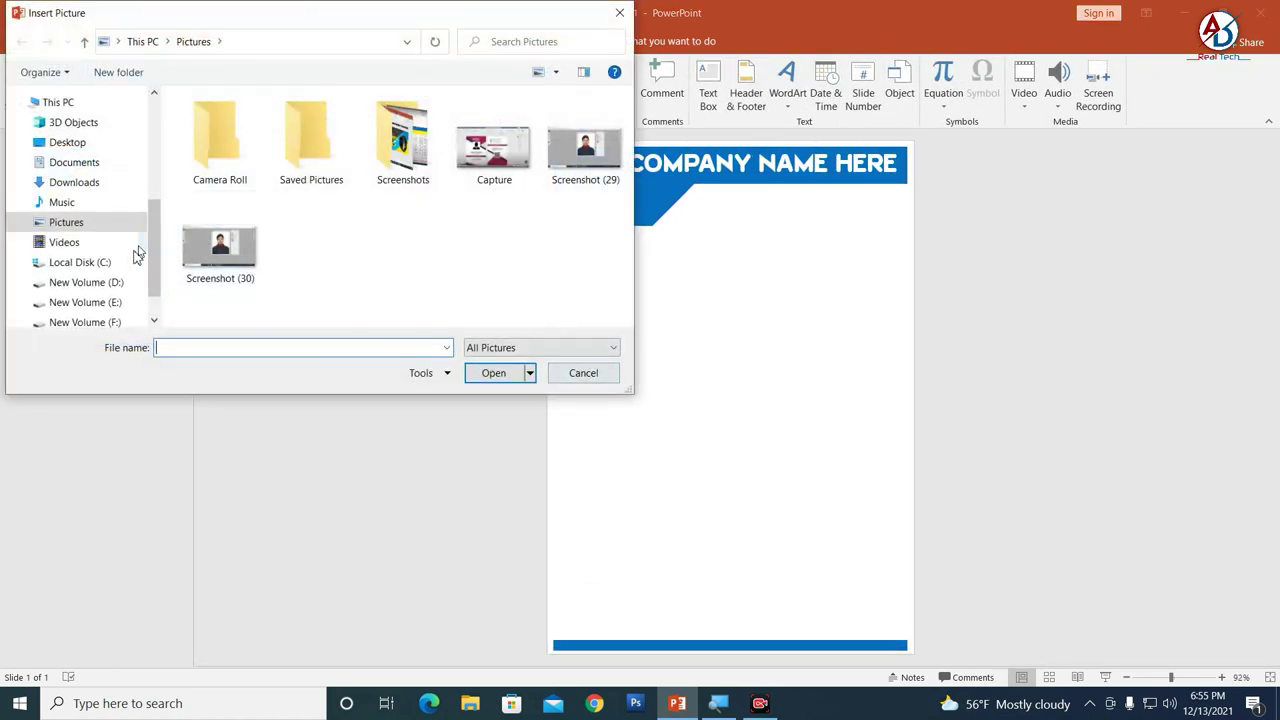
click(80, 282)
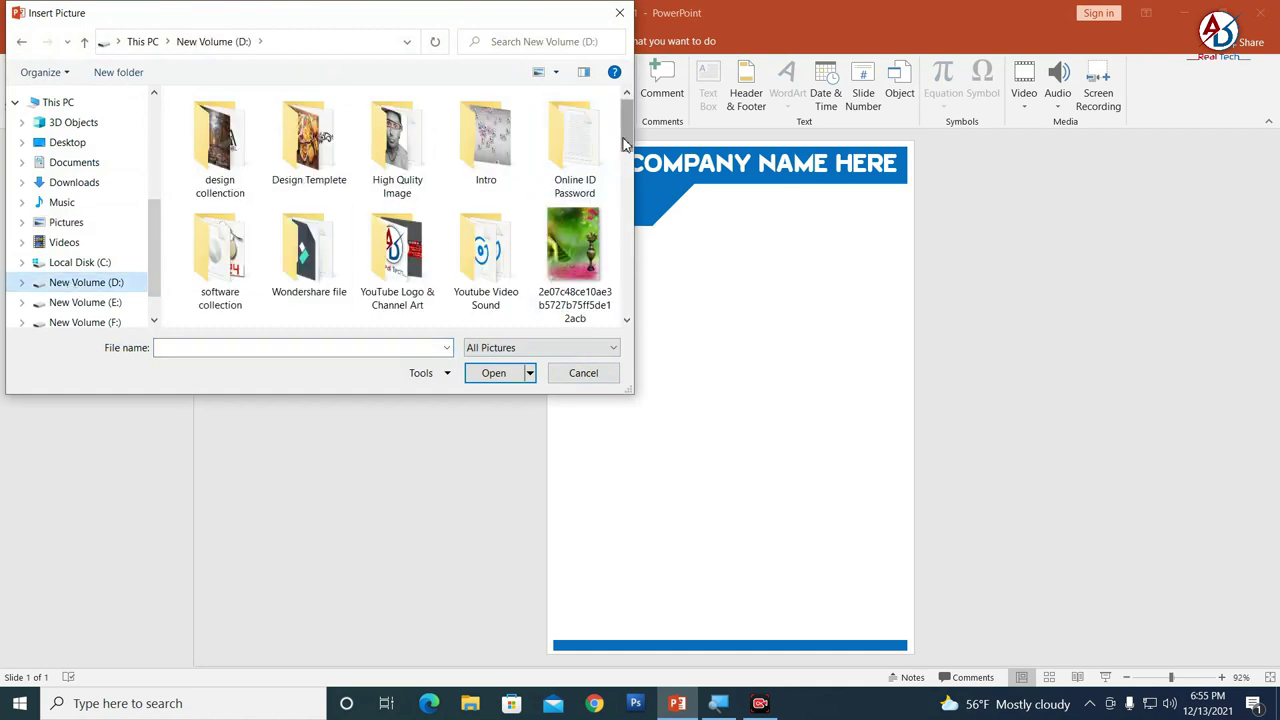
drag(623, 143, 623, 277)
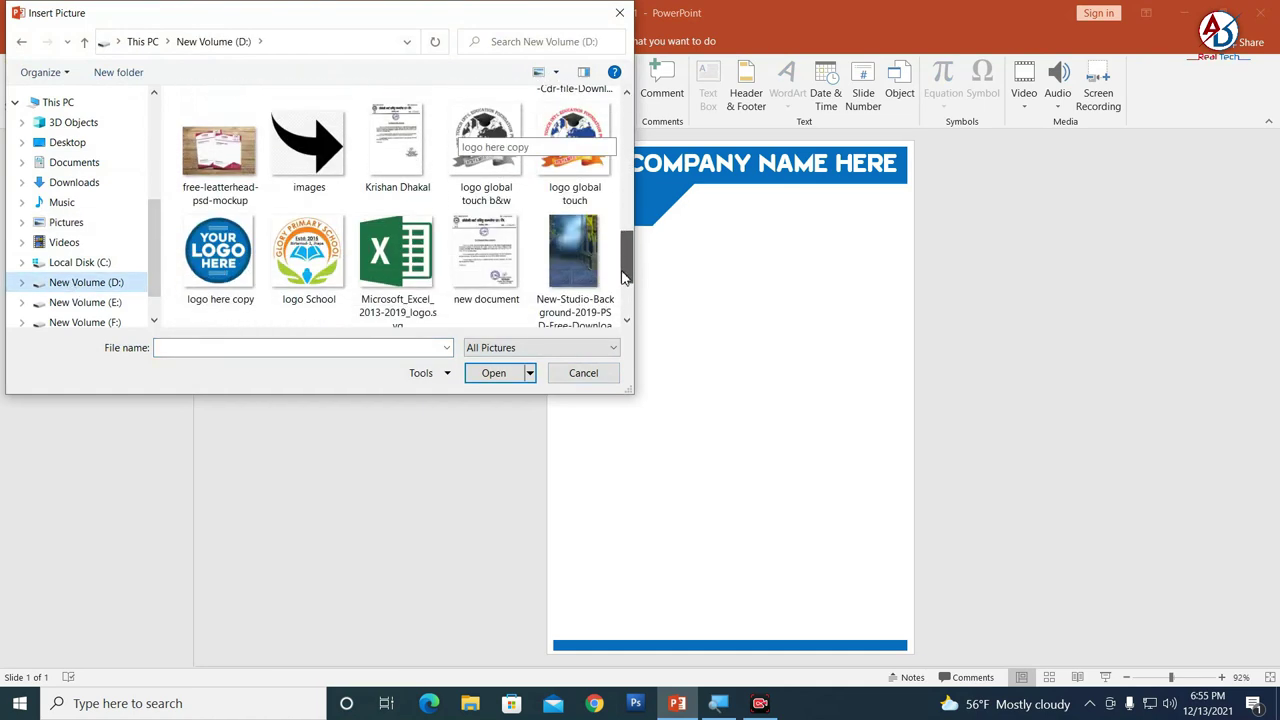
click(240, 272)
click(494, 373)
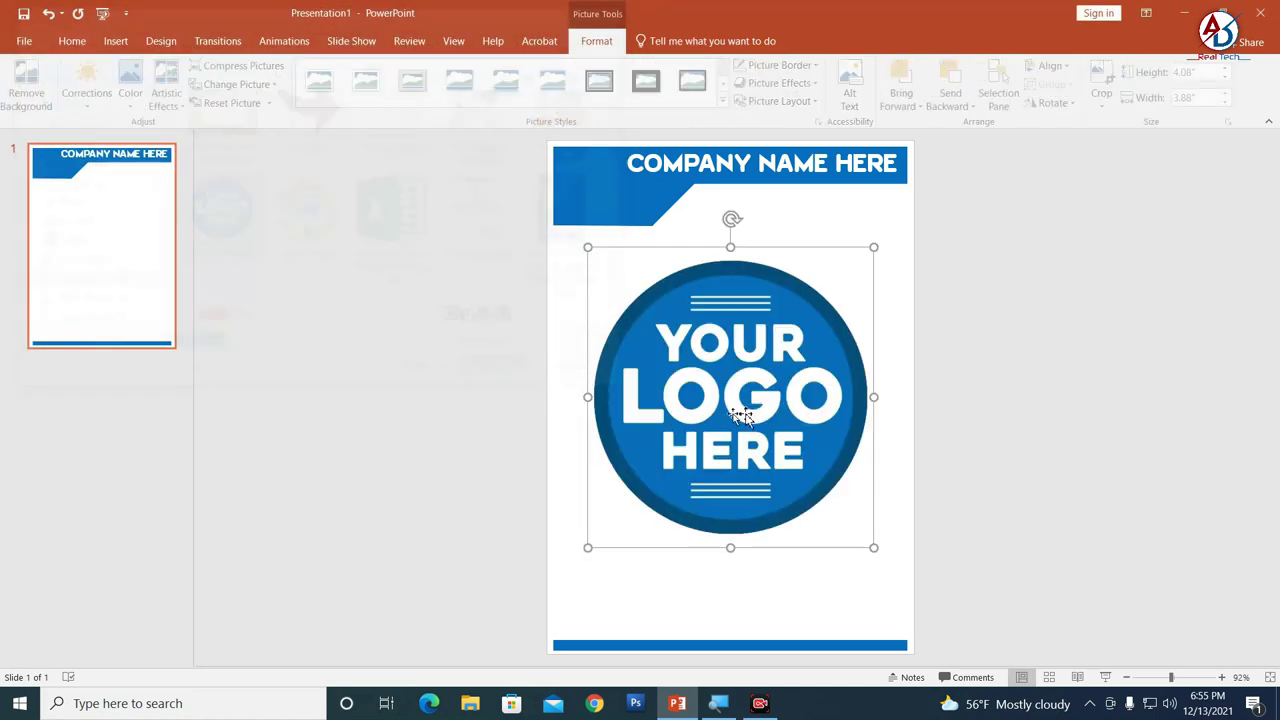
Step: Shrink the logo to about 0.54" by 0.52" and place it below the banner
mouse_move(874, 248)
mouse_down()
mouse_move(624, 510)
mouse_move(779, 268)
mouse_up()
scroll(737, 360, up, 10)
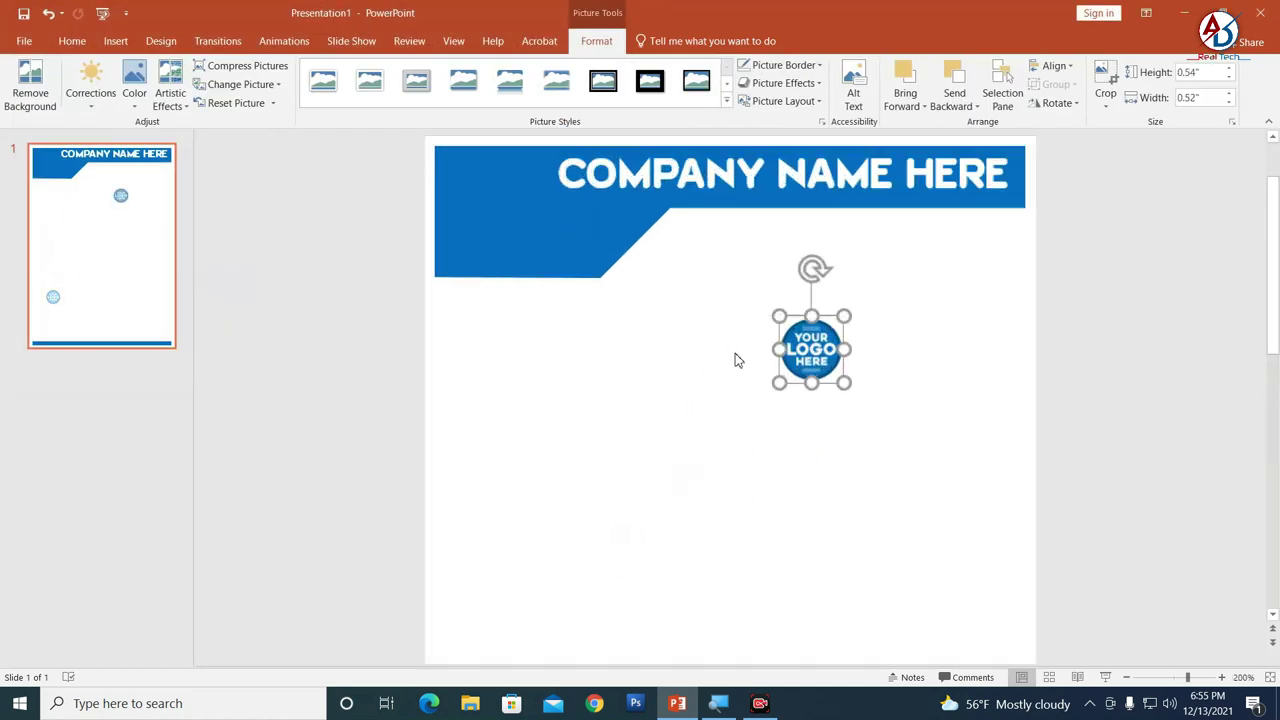
click(406, 223)
scroll(520, 253, up, 1)
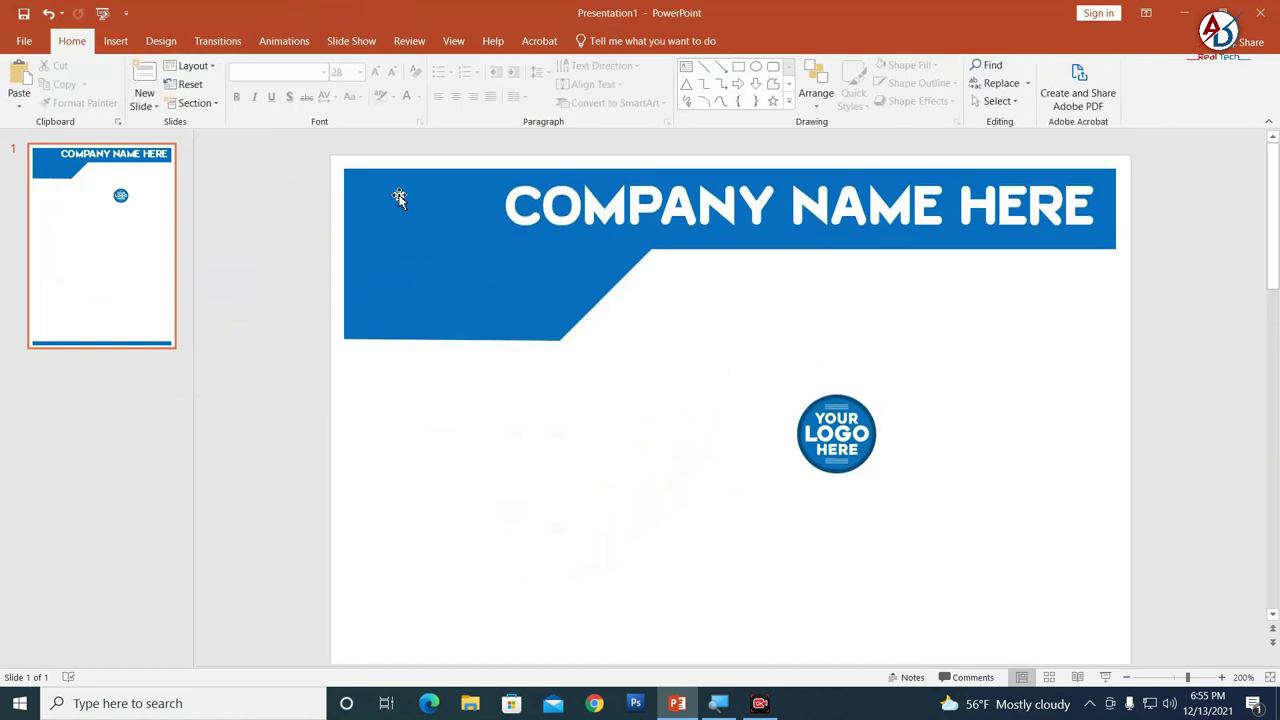
Step: Draw an oval circle and position it at the left end of the blue banner
click(115, 41)
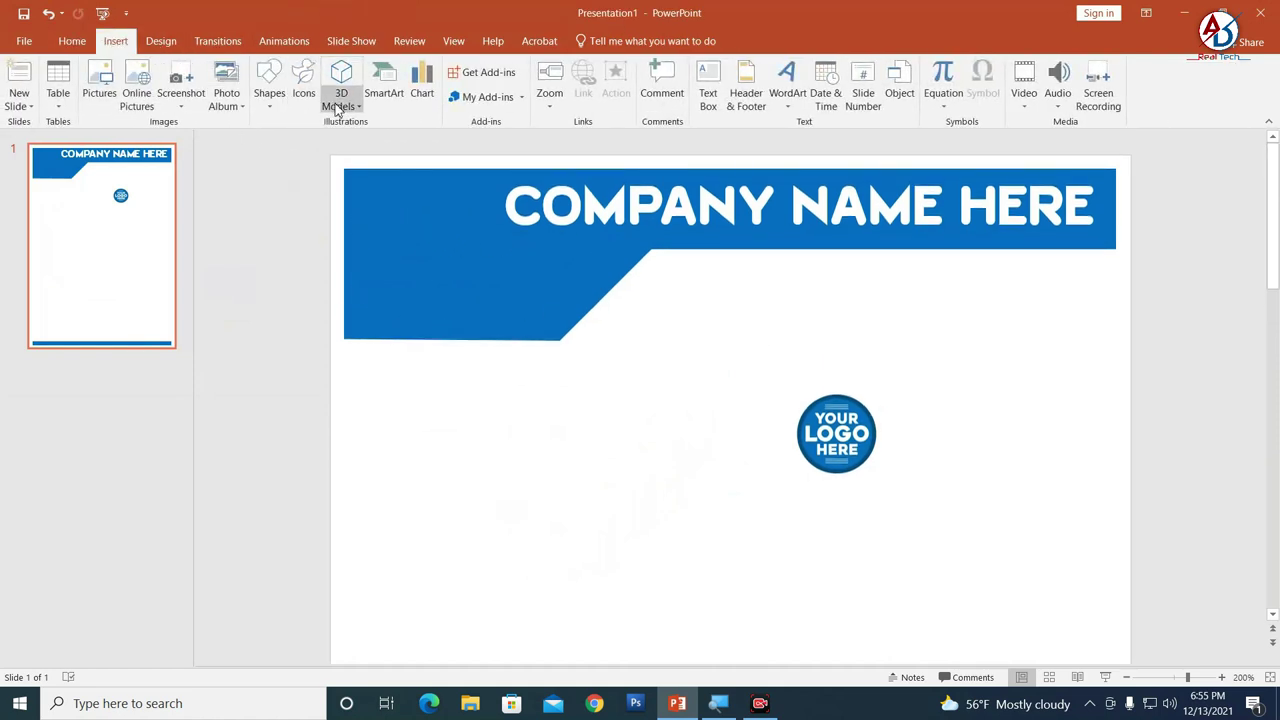
click(269, 85)
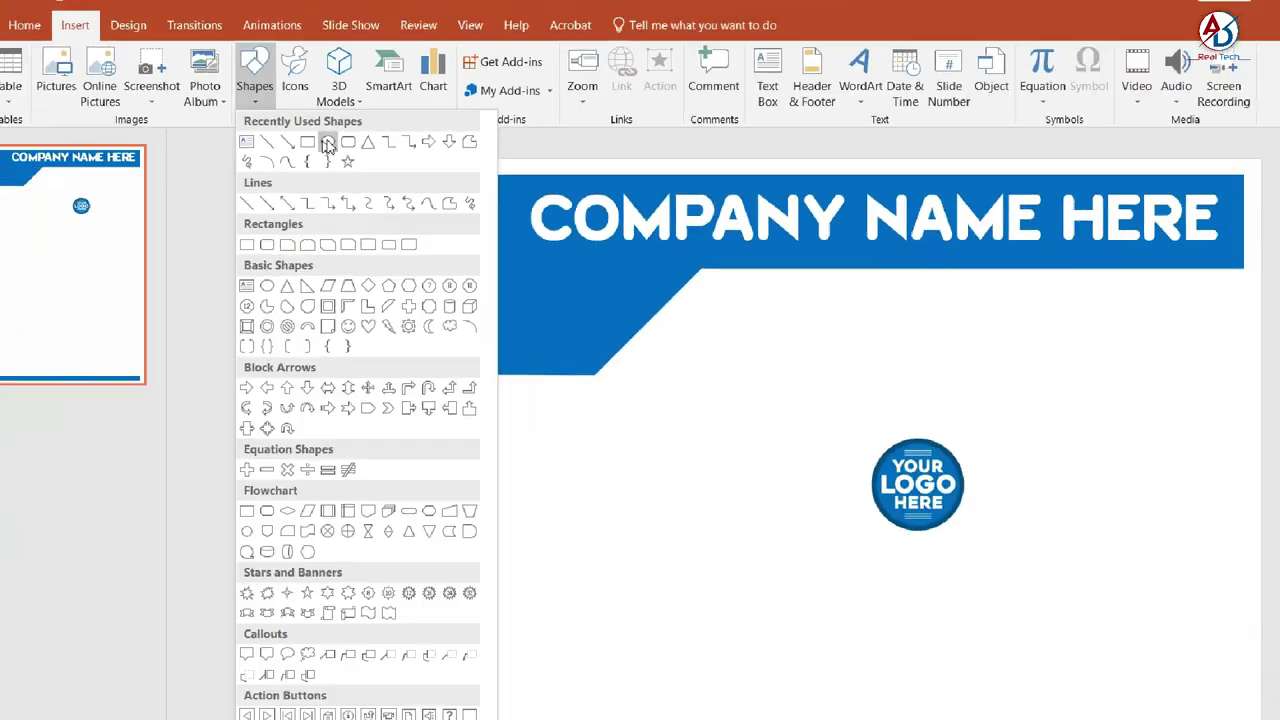
click(332, 141)
mouse_move(519, 363)
mouse_down()
mouse_move(648, 517)
mouse_move(617, 483)
mouse_up()
drag(585, 417, 423, 235)
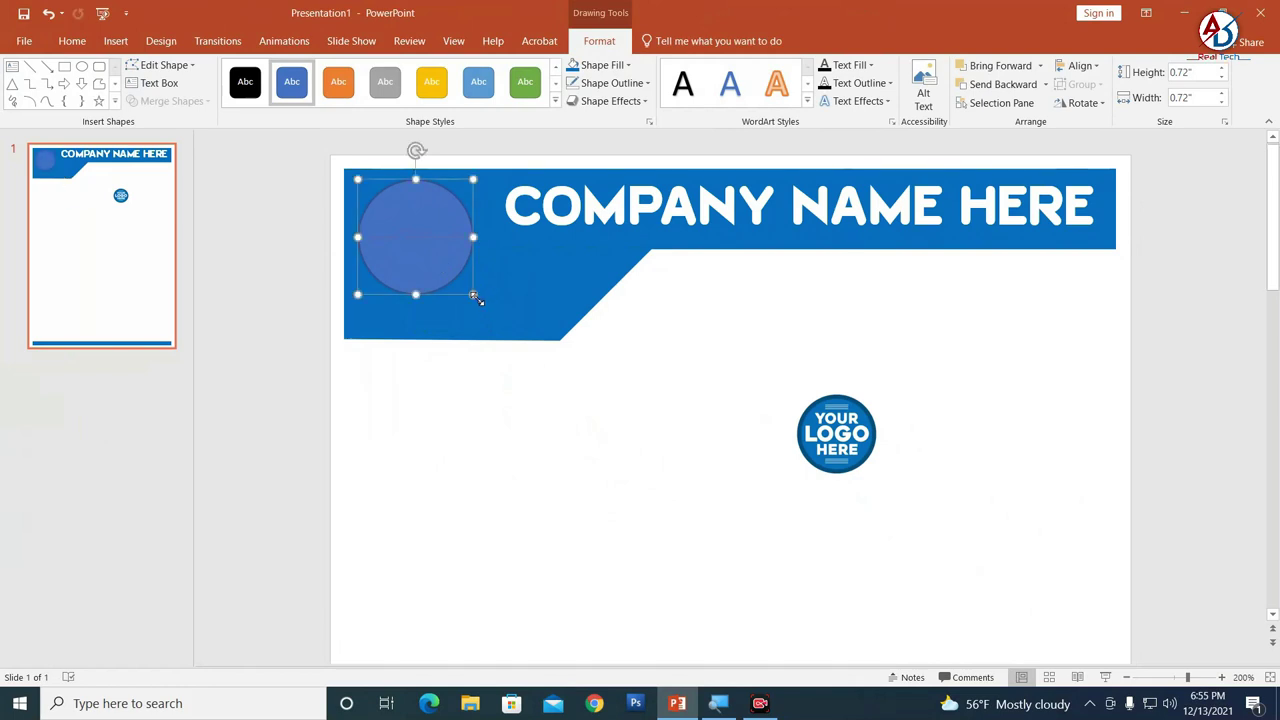
drag(475, 297, 499, 317)
drag(465, 262, 465, 264)
Step: Give the circle a white fill and no outline
click(601, 65)
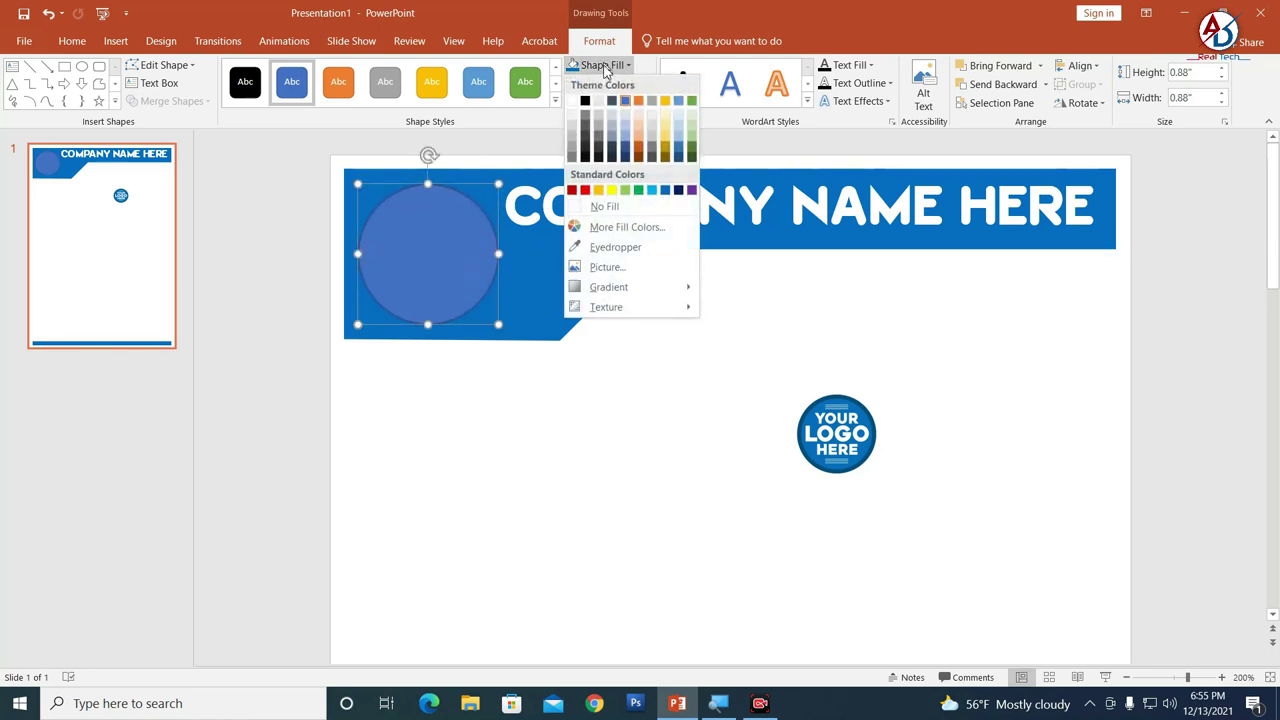
click(600, 207)
click(600, 65)
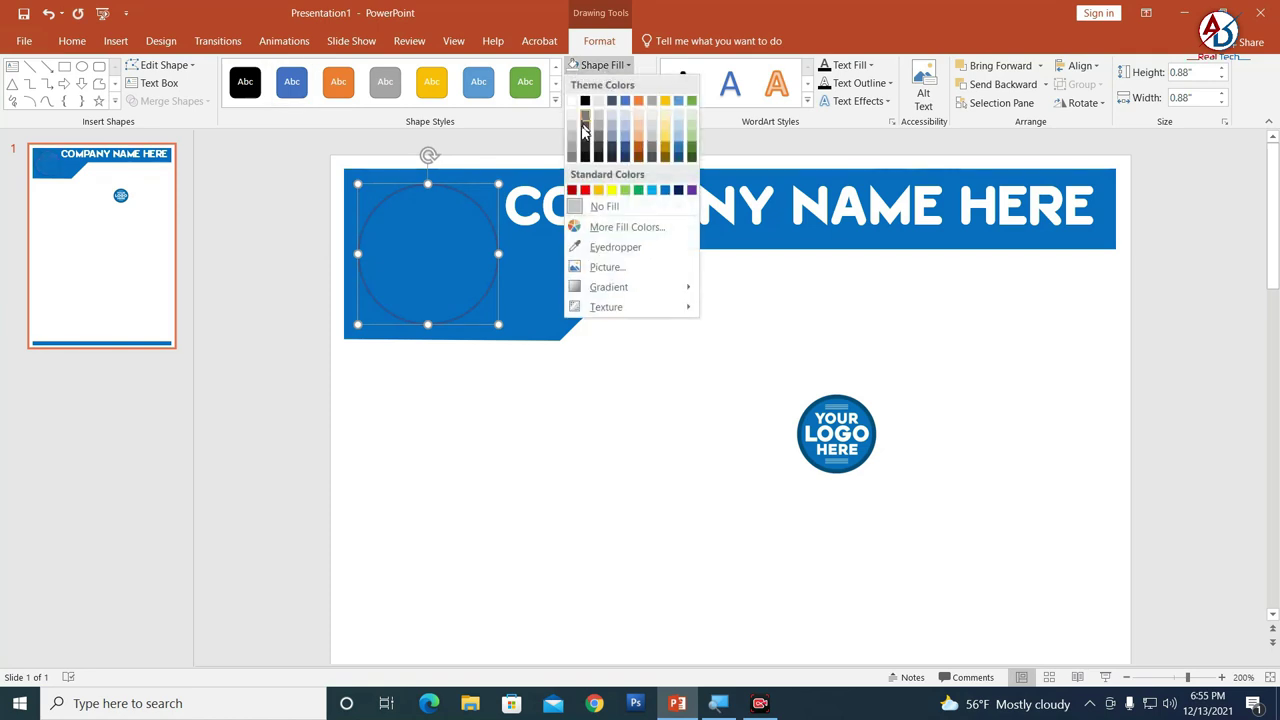
click(577, 104)
click(605, 83)
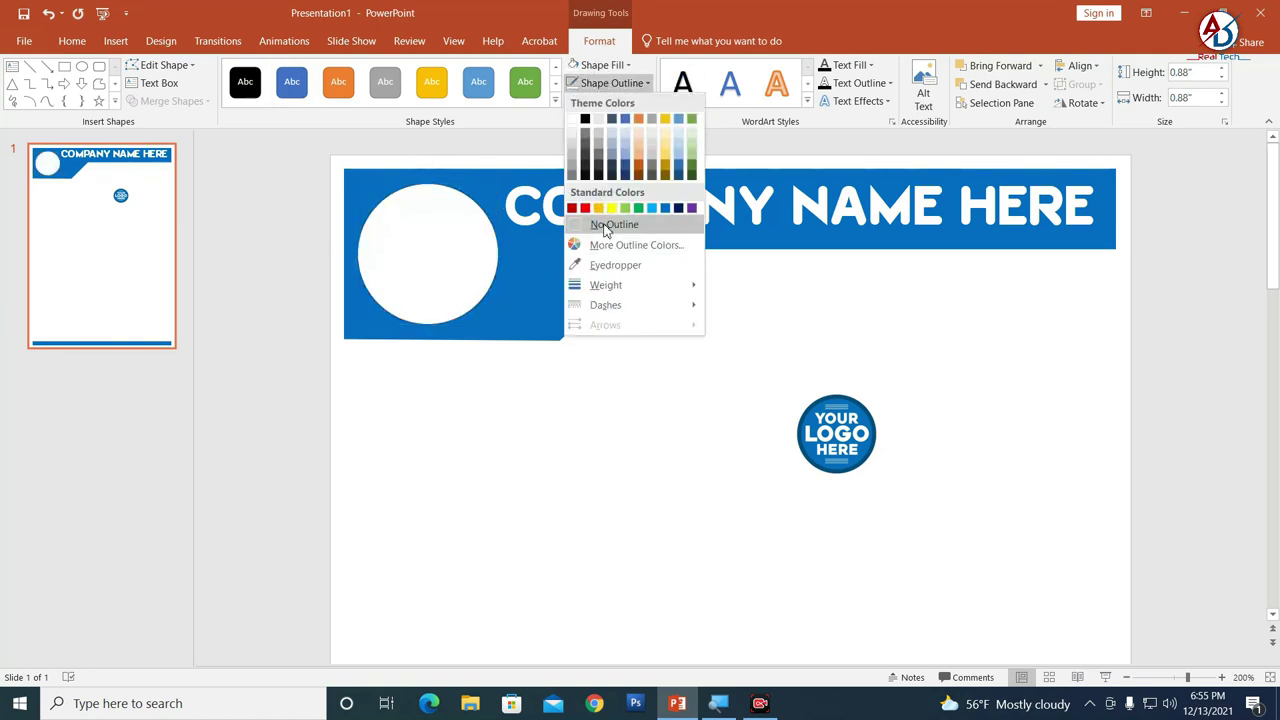
click(603, 224)
Step: Move the logo into the white circle and enlarge it to 0.88" by 0.84", centred
drag(793, 440, 494, 309)
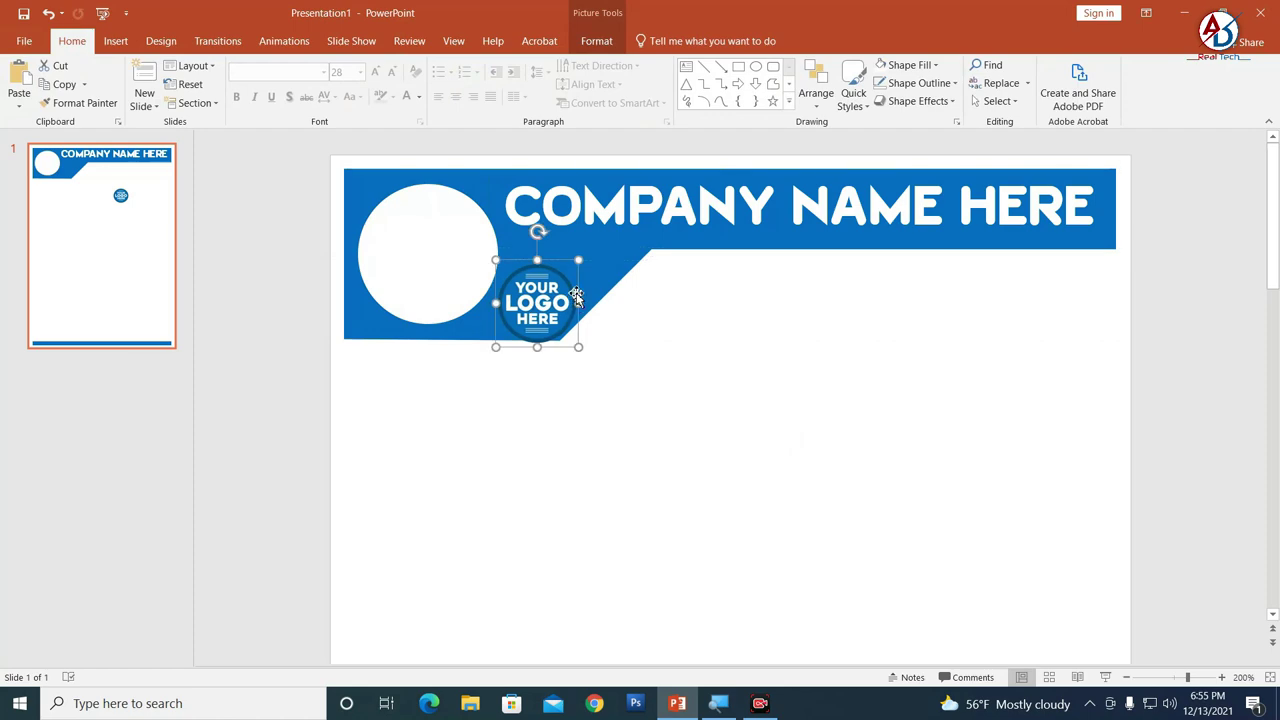
click(597, 41)
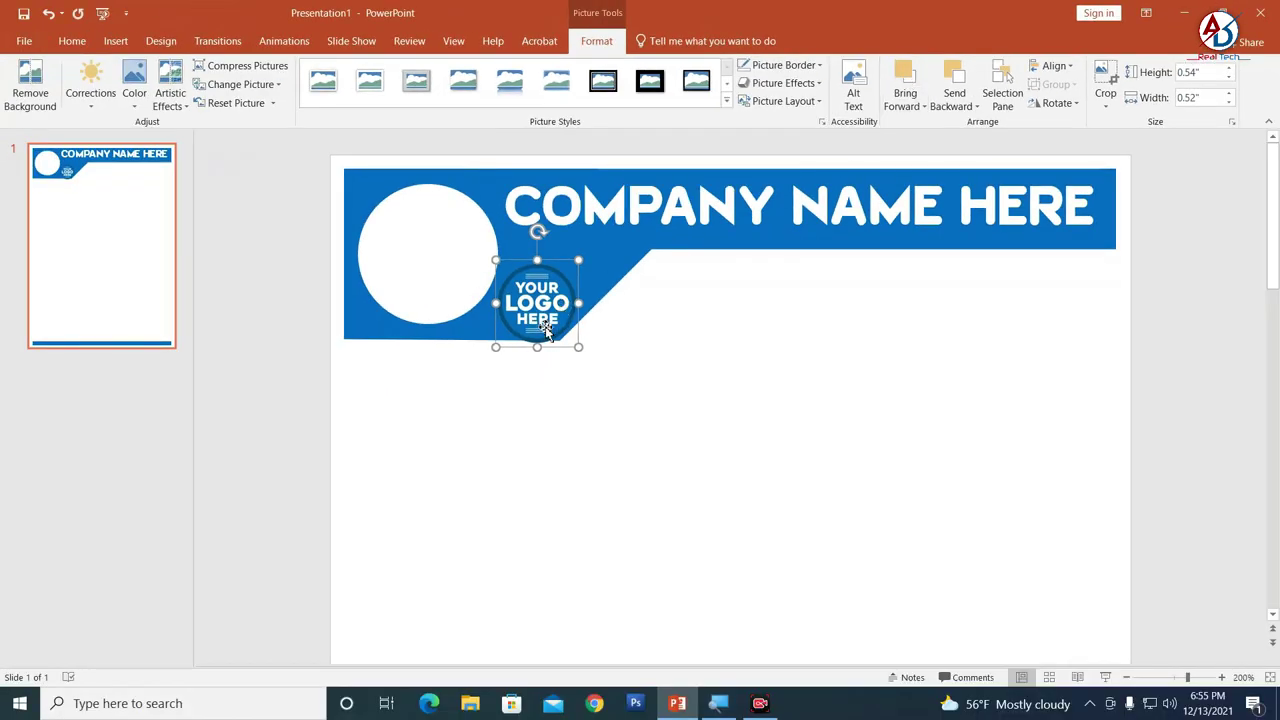
mouse_move(565, 305)
mouse_down()
mouse_move(451, 308)
mouse_move(502, 323)
mouse_up()
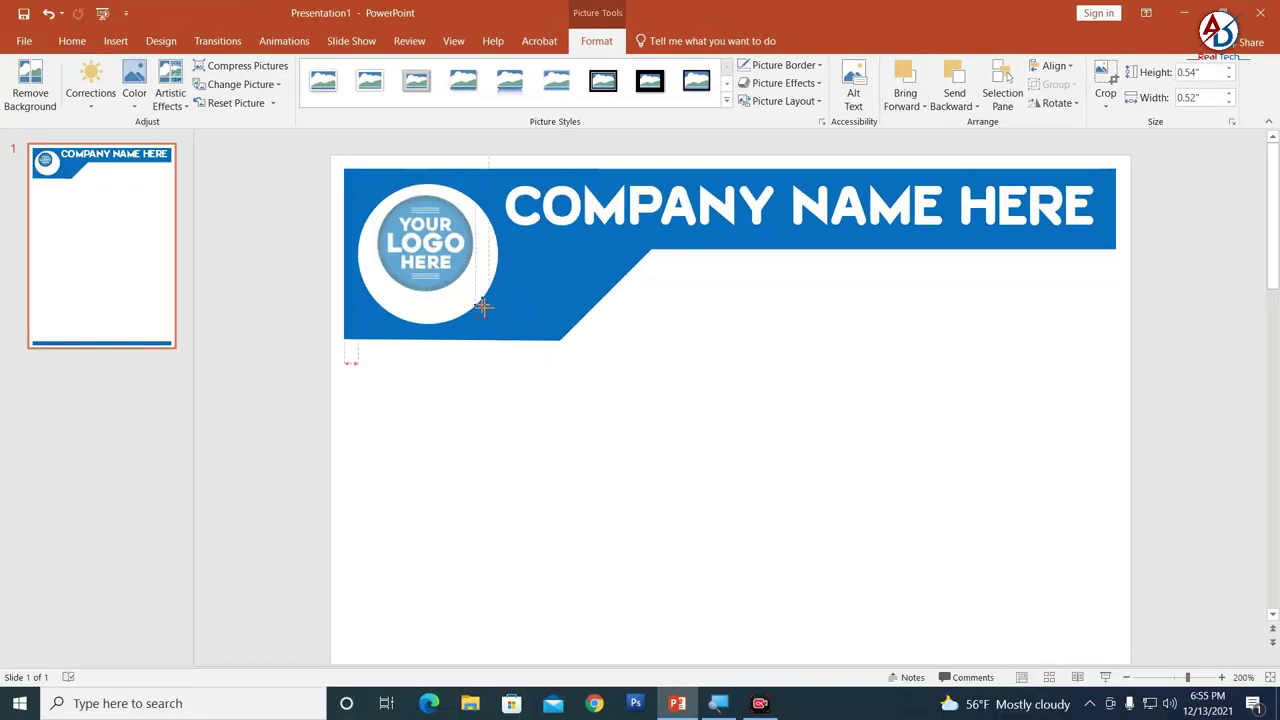
drag(467, 254, 457, 262)
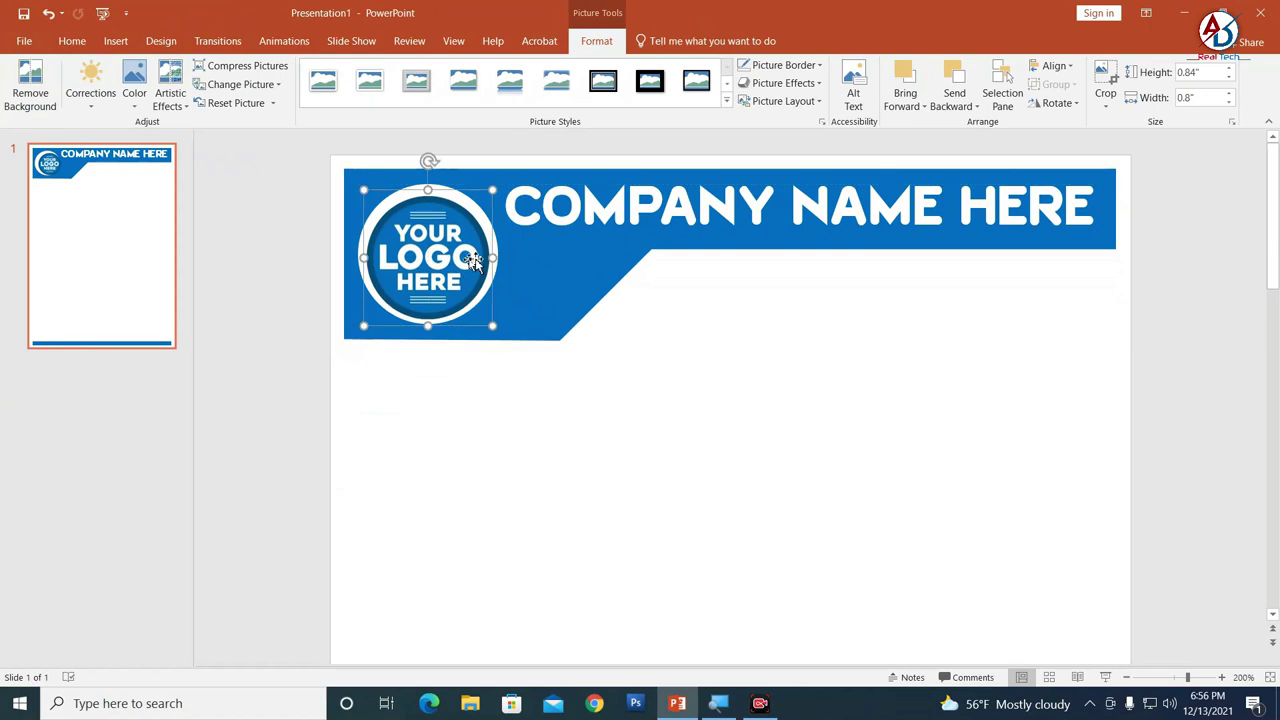
drag(491, 191, 497, 184)
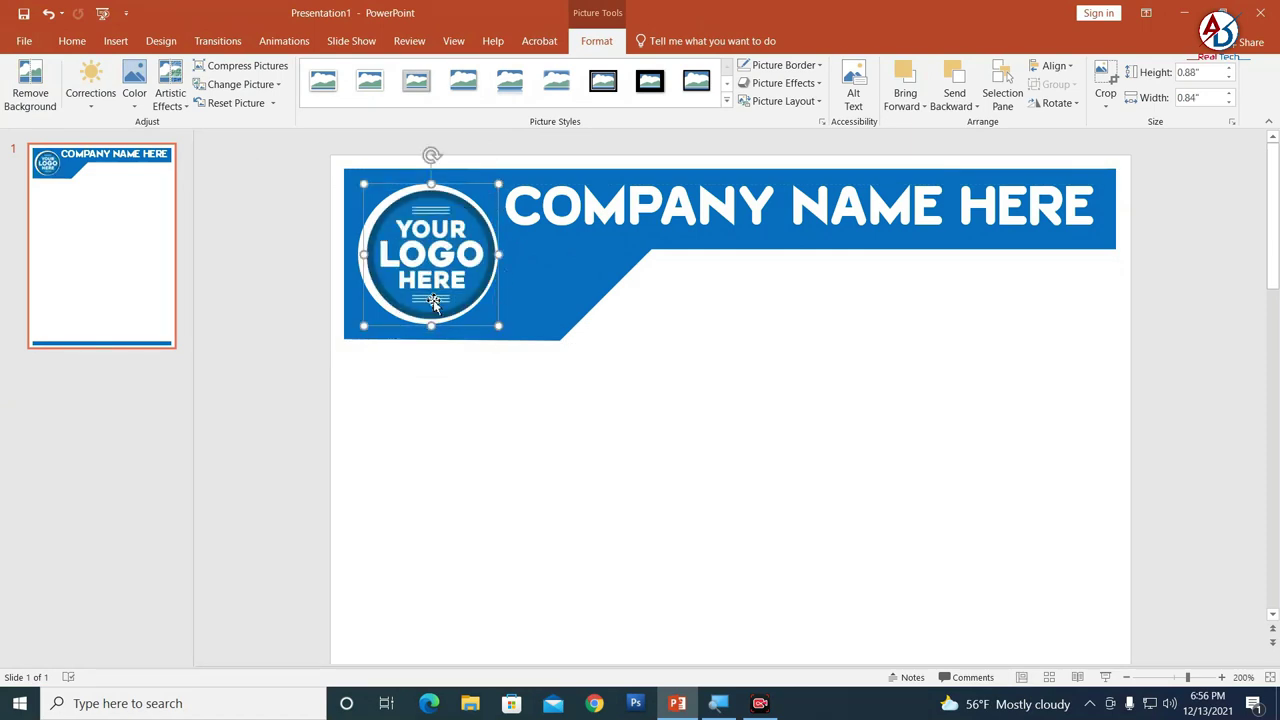
key(ctrl+Left)
key(ctrl+Left)
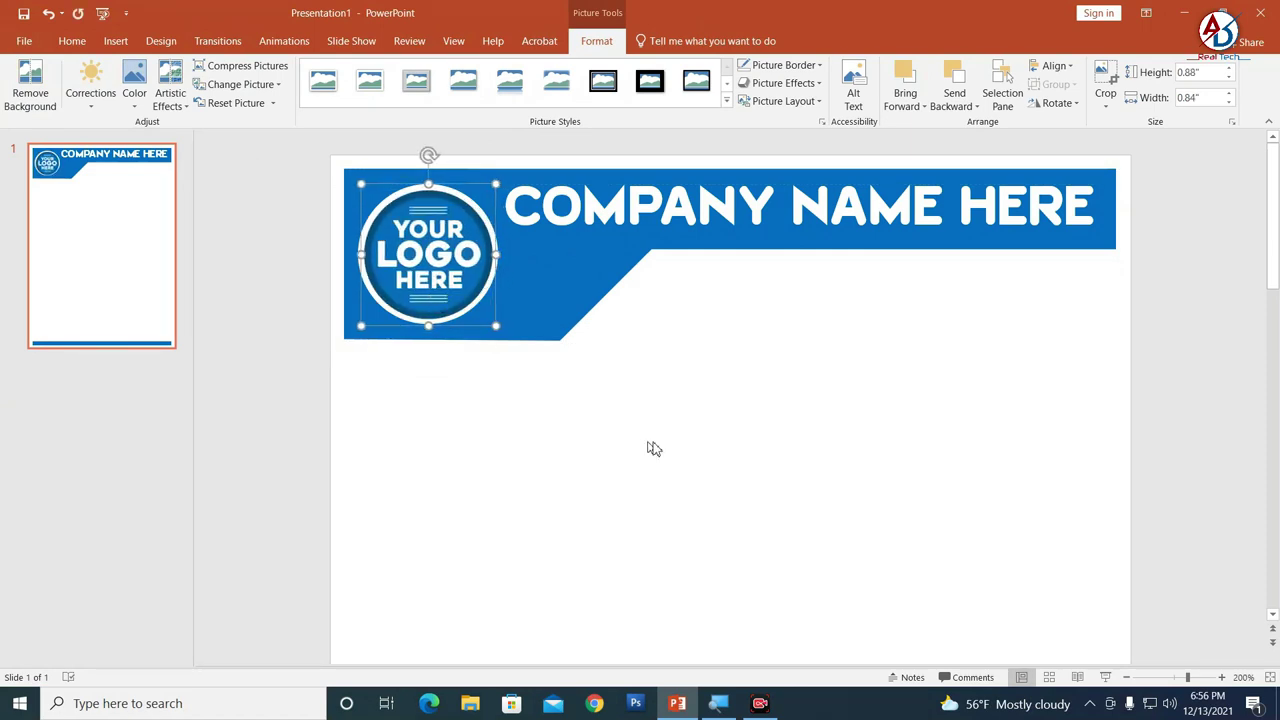
click(654, 449)
Step: Nudge the COMPANY NAME HERE text box up one arrow-key step within the banner
scroll(506, 363, down, 5)
scroll(640, 458, up, 1)
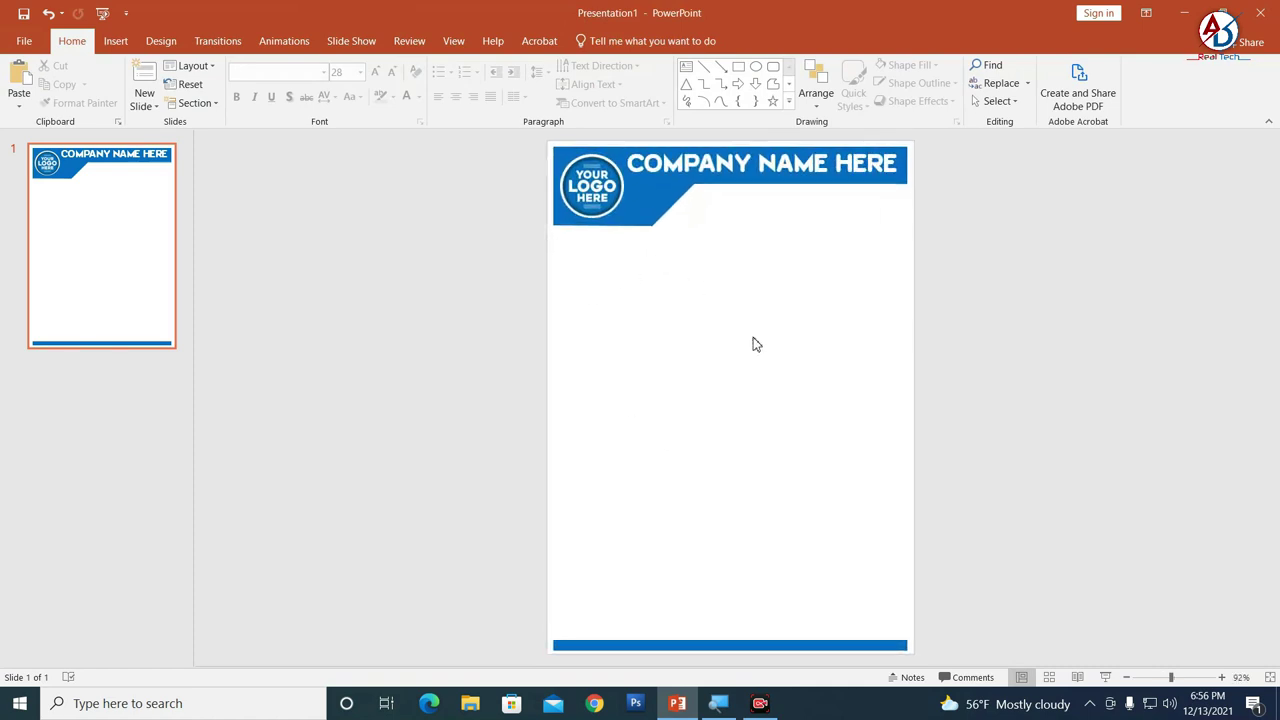
scroll(756, 344, up, 10)
scroll(784, 403, up, 3)
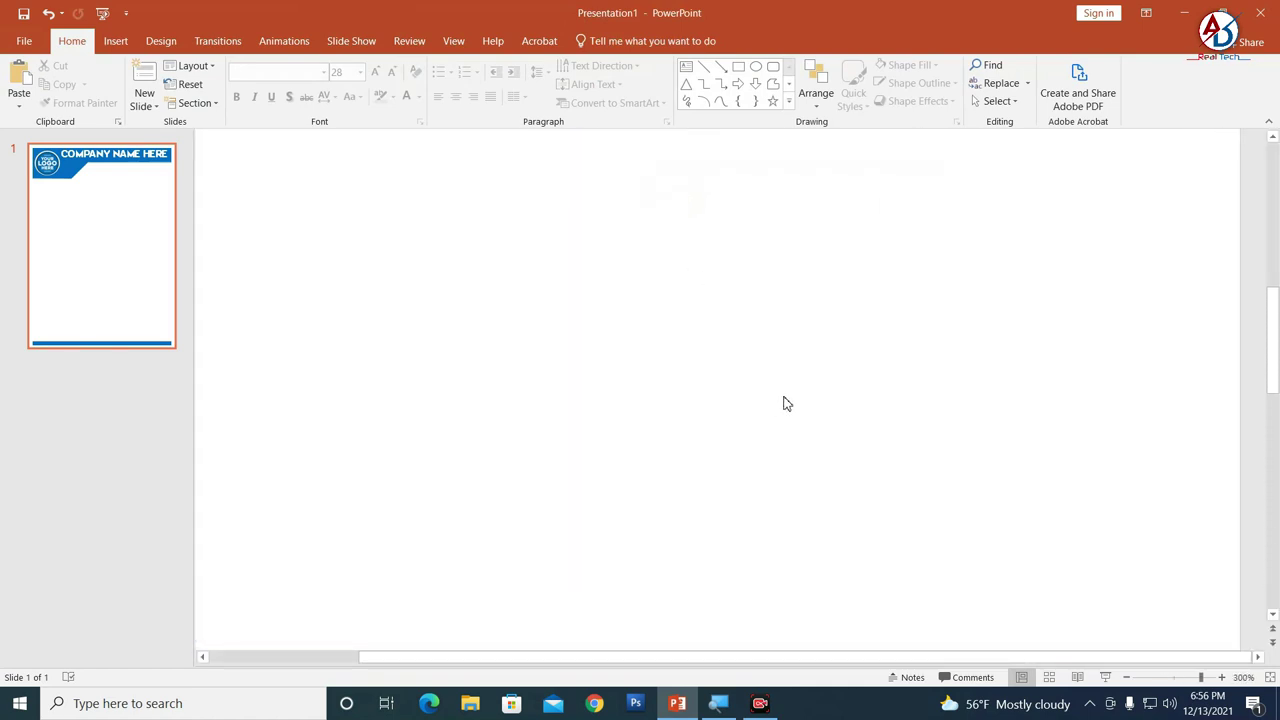
scroll(784, 403, down, 8)
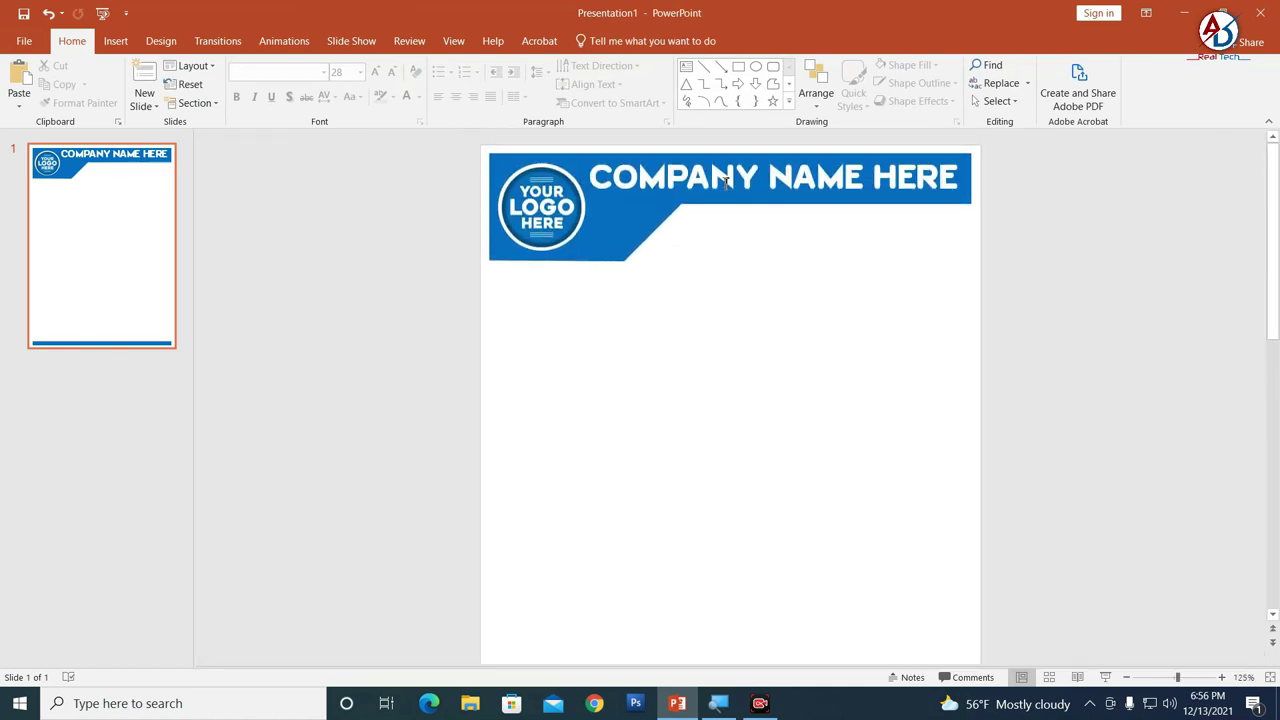
click(737, 178)
click(735, 204)
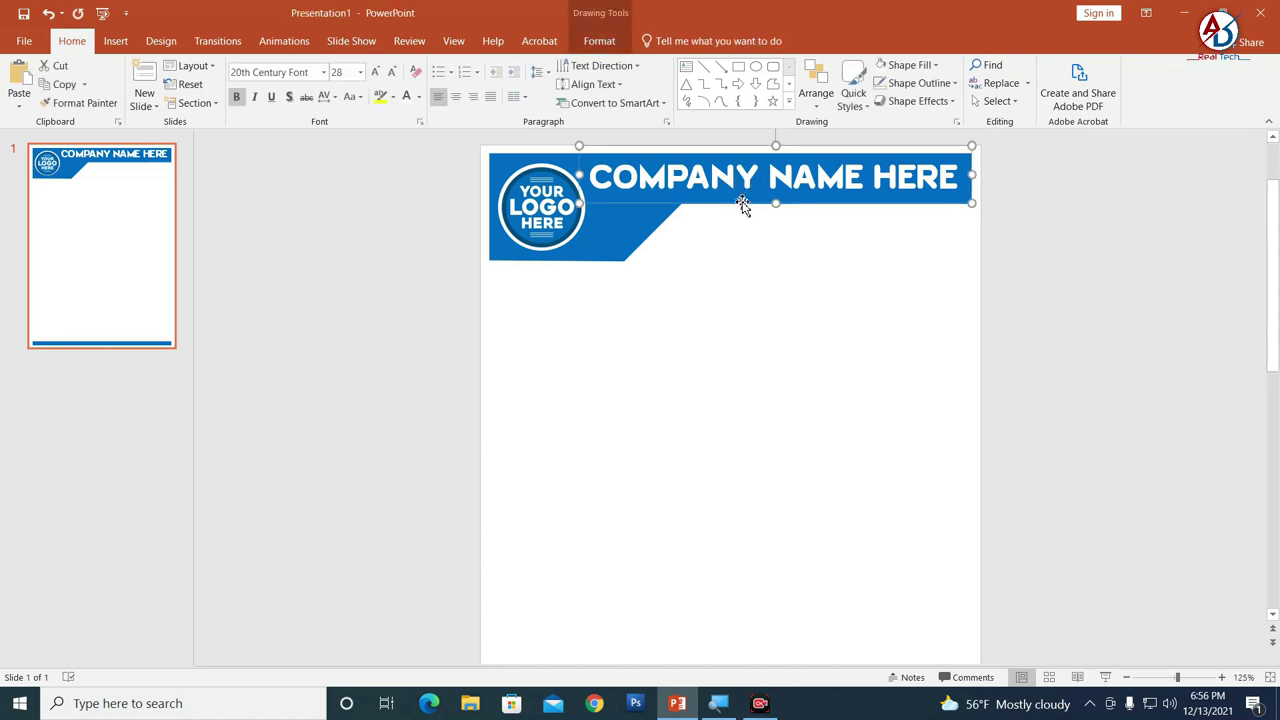
key(Up)
key(Up)
key(Up)
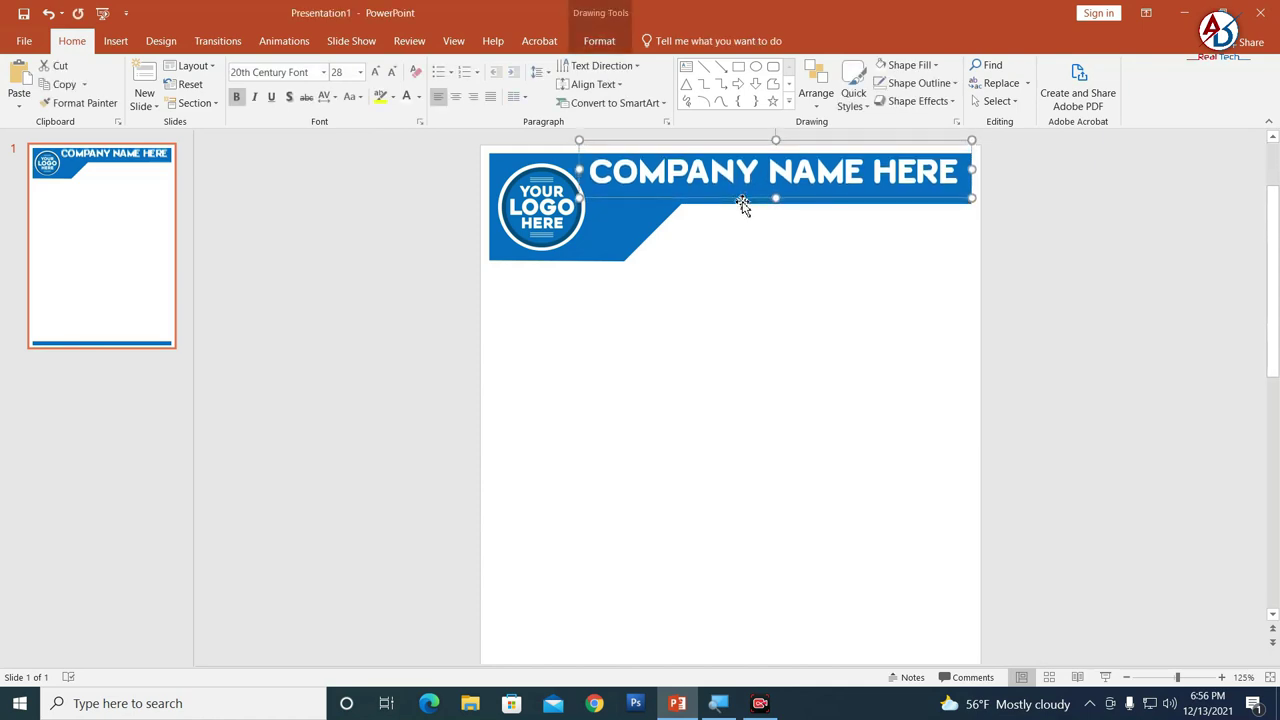
key(Up)
key(Down)
click(770, 256)
ctrl+scroll(720, 289, up, 5)
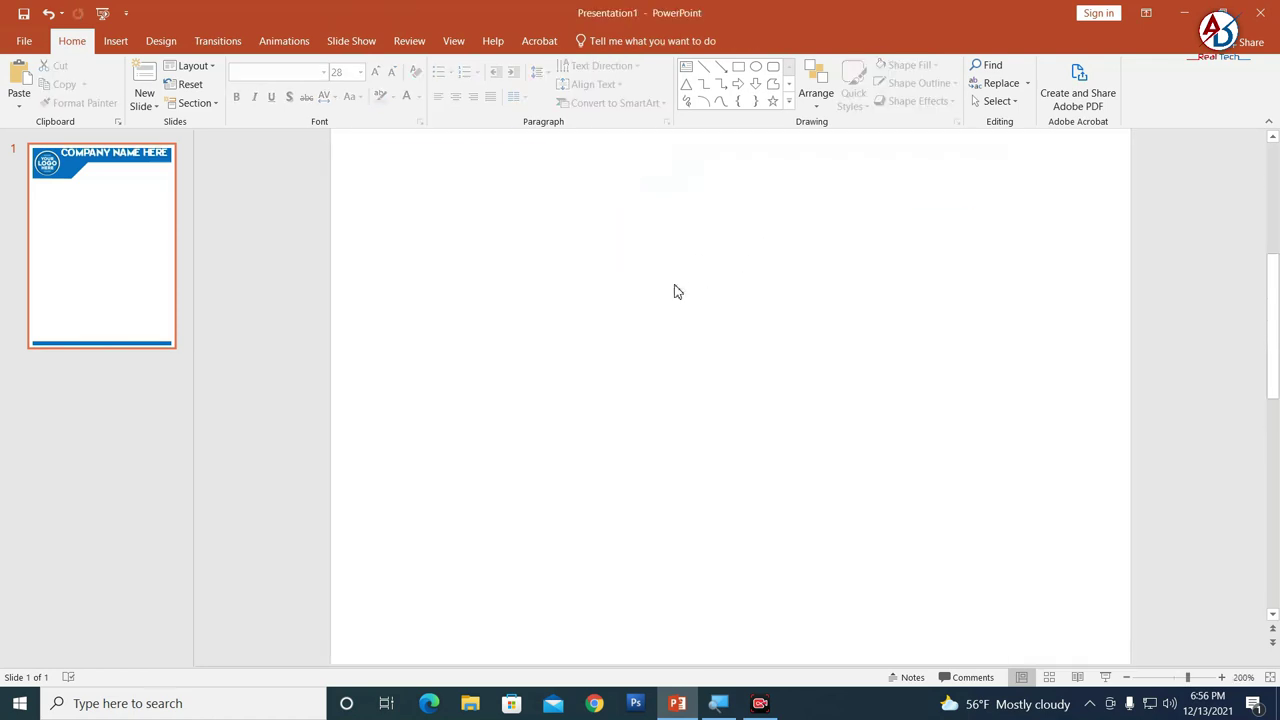
scroll(1166, 300, up, 3)
scroll(577, 233, up, 1)
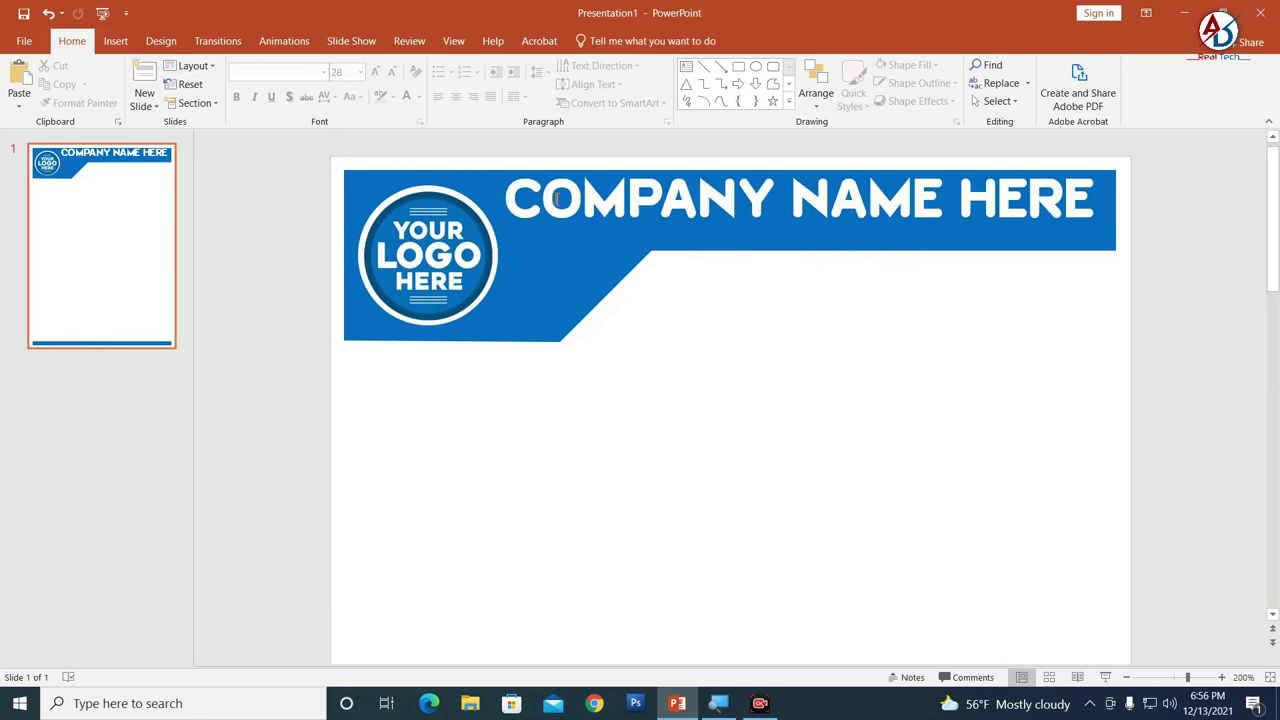
Step: Duplicate the company name box below the banner and change it to black 'Your Address Here' text
click(556, 199)
drag(580, 247, 609, 276)
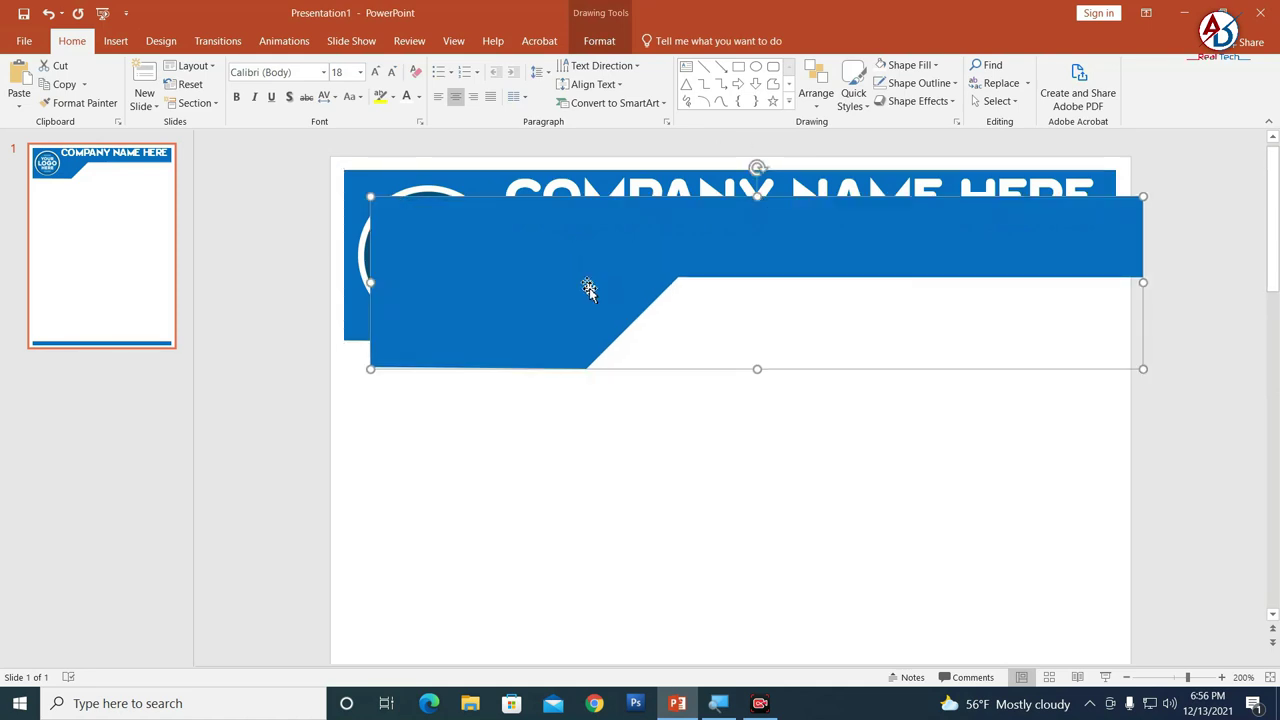
key(ctrl+z)
click(601, 204)
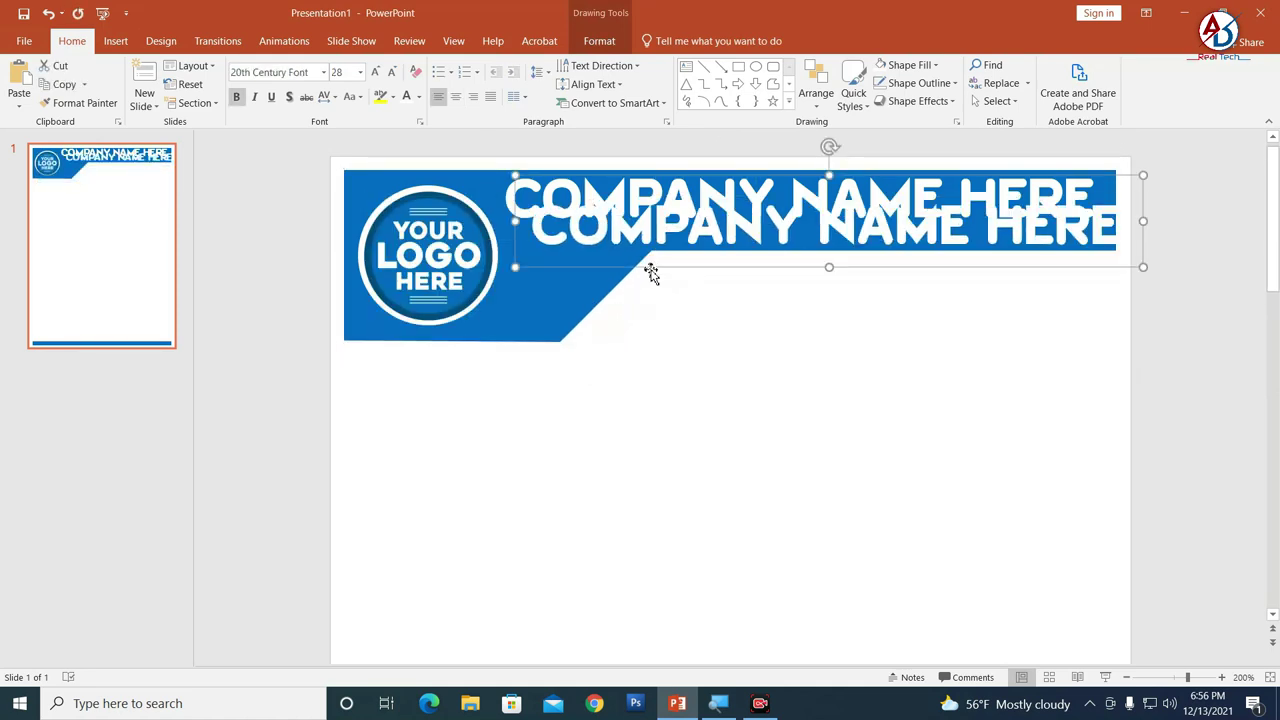
ctrl+drag(632, 265, 640, 473)
click(650, 395)
key(ctrl+a)
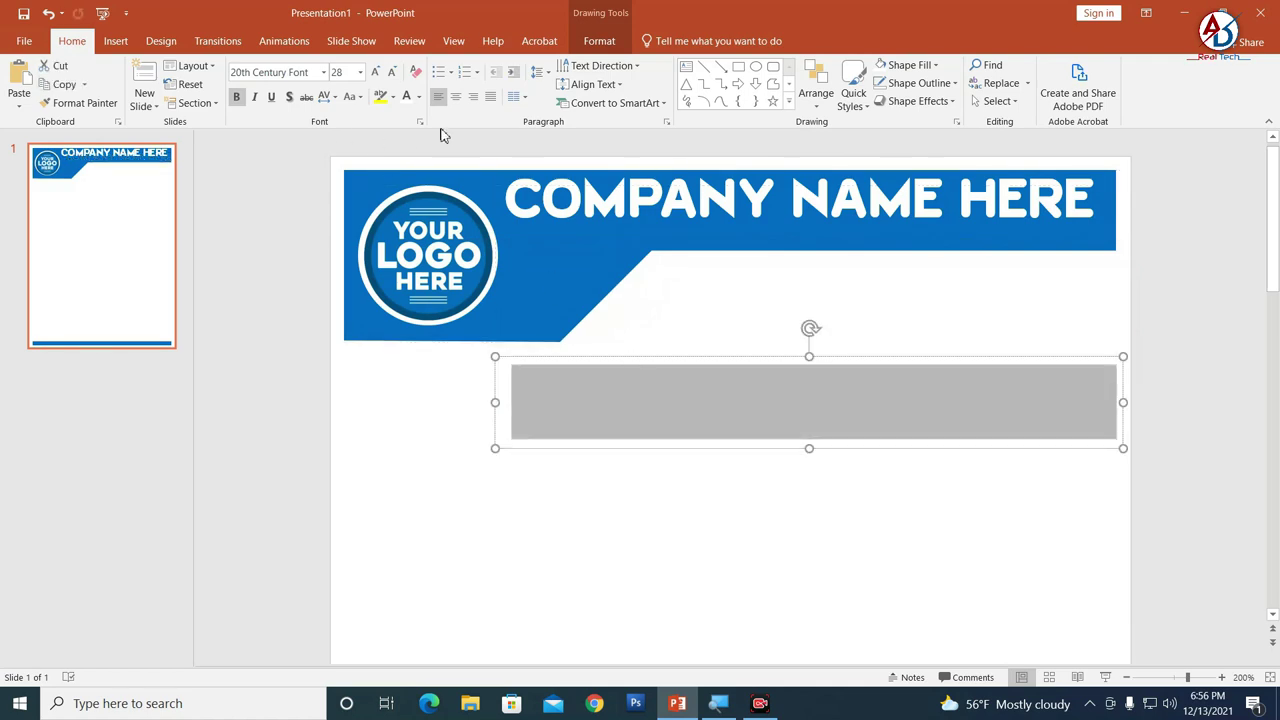
click(418, 96)
click(420, 131)
text(Address Here)
key(Home)
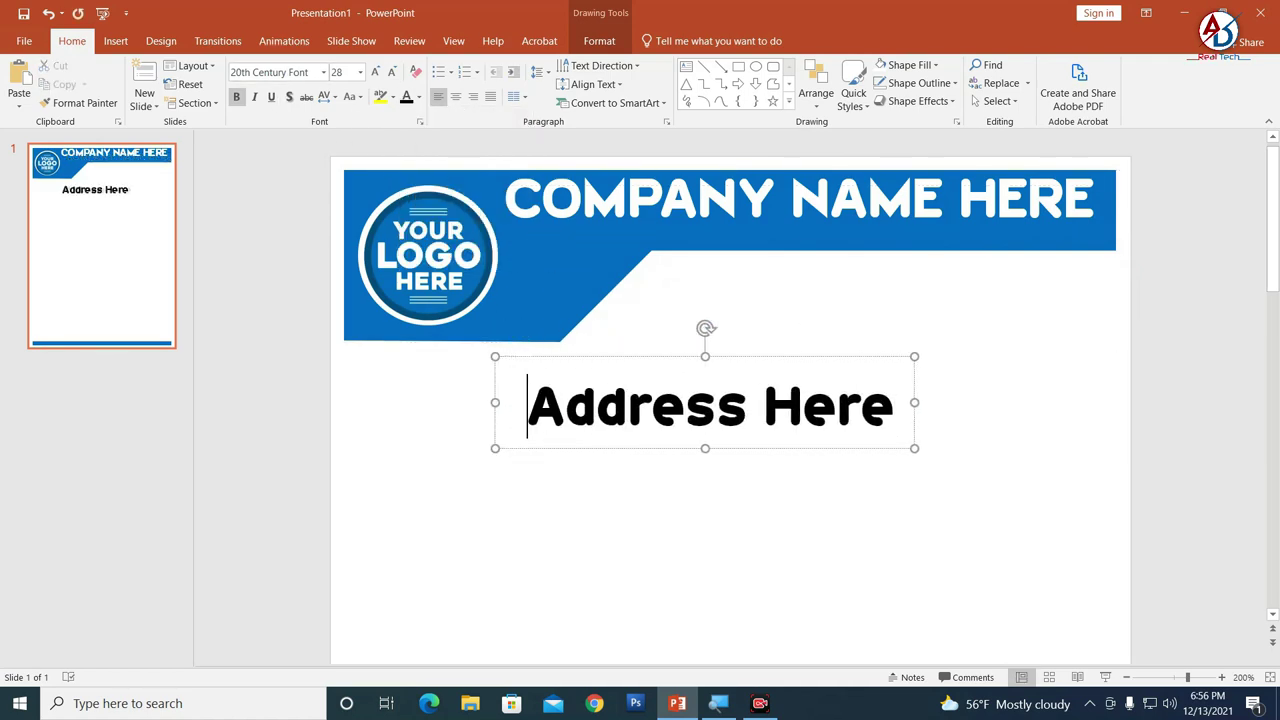
text(Your)
Step: Make the address text regular Calibri 12 pt and move it into the banner under the name
key(ctrl+a)
click(324, 73)
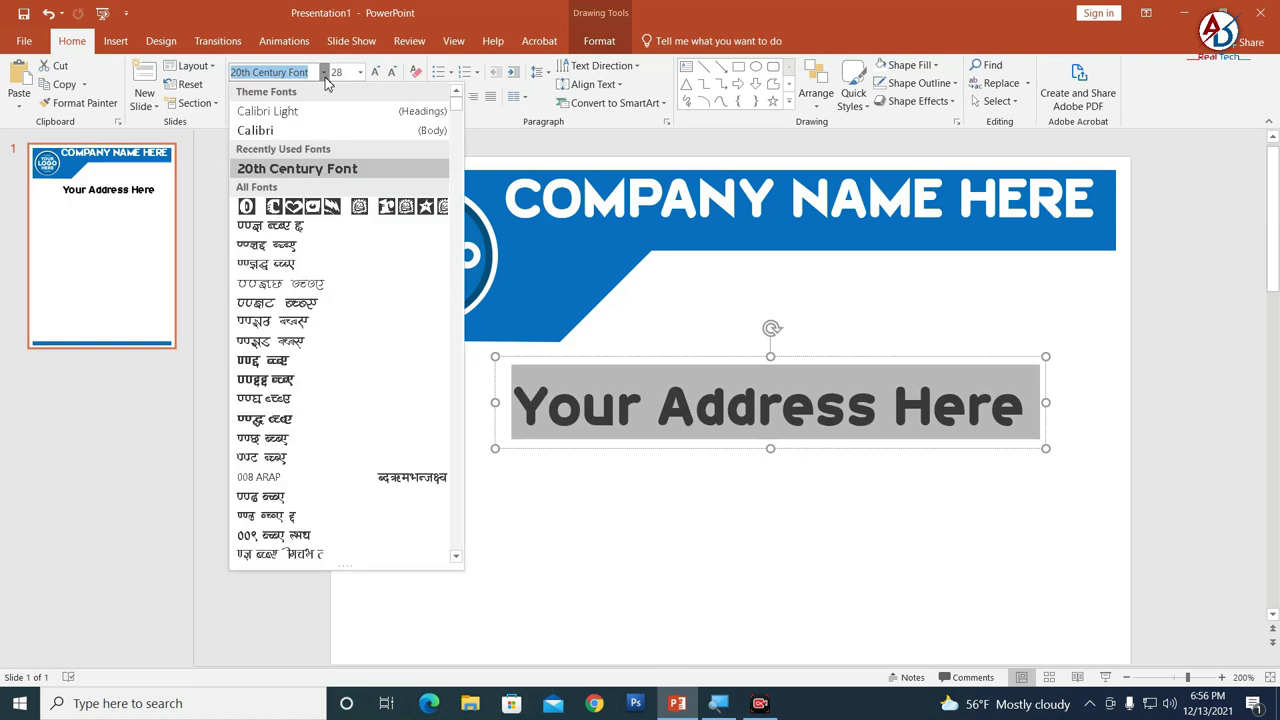
click(310, 128)
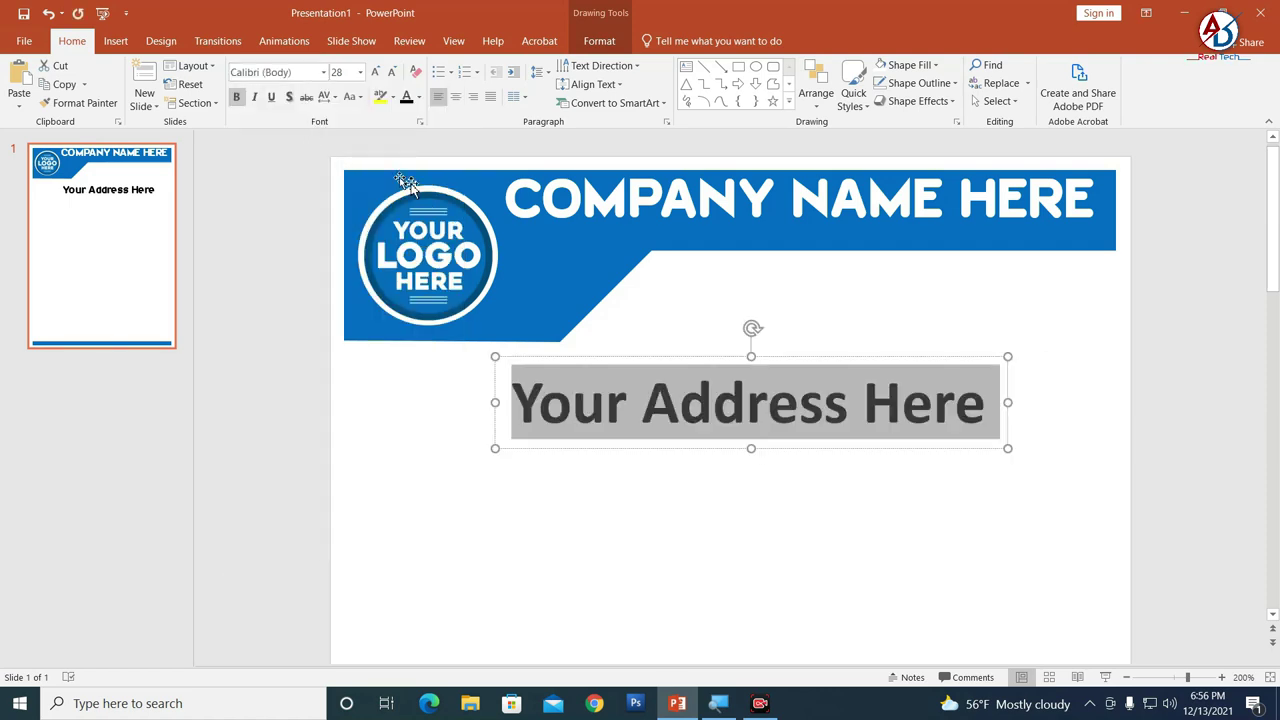
click(237, 100)
click(392, 74)
click(392, 74)
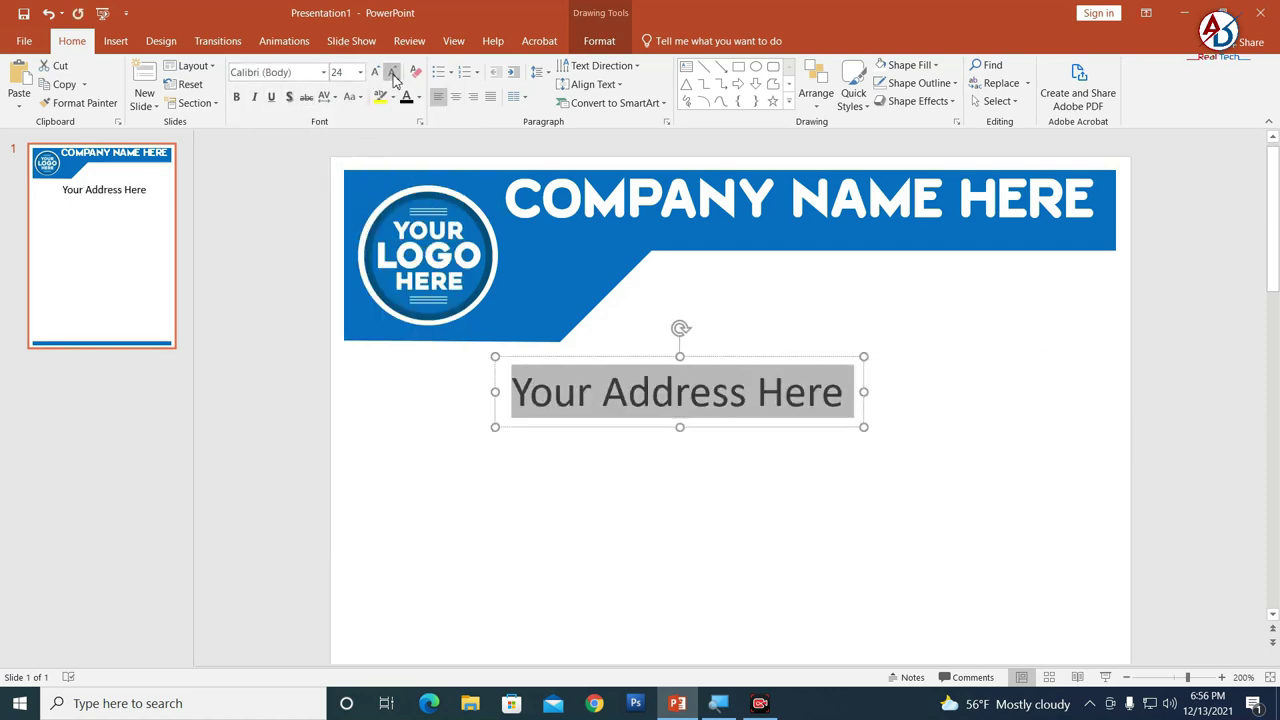
click(392, 74)
click(392, 74)
click(392, 74)
click(392, 74)
click(380, 74)
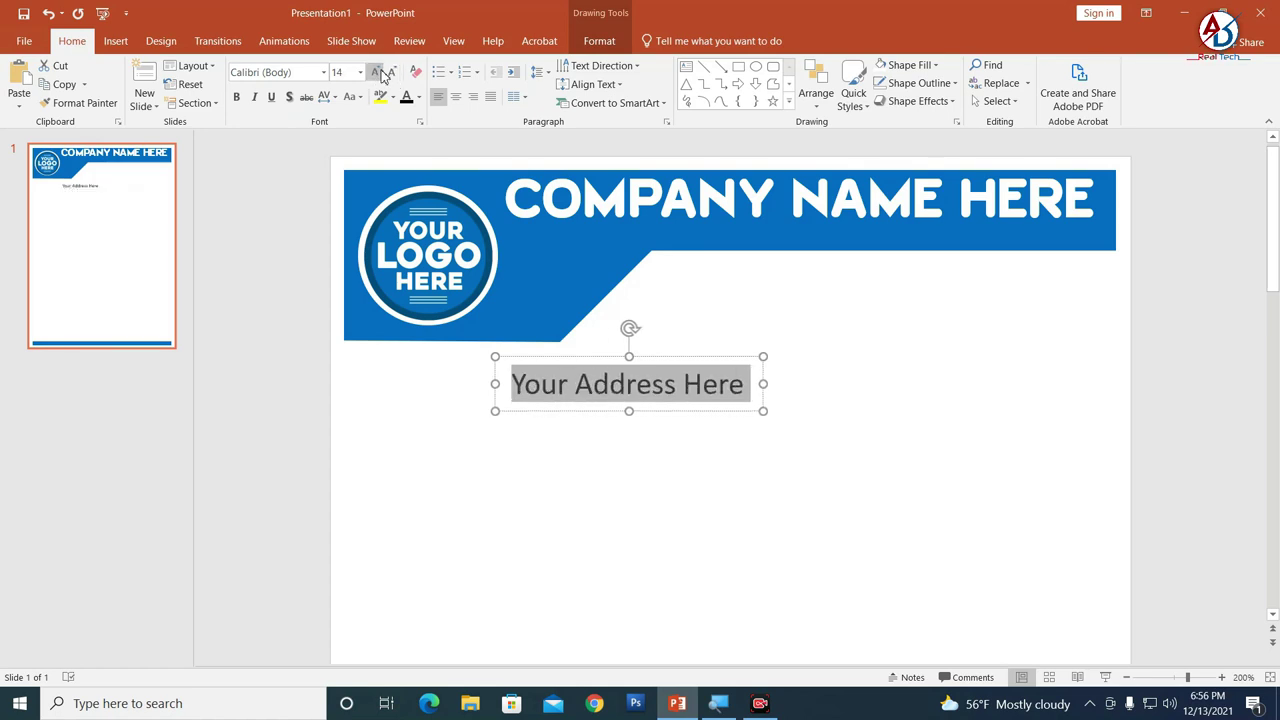
click(392, 74)
drag(580, 357, 577, 211)
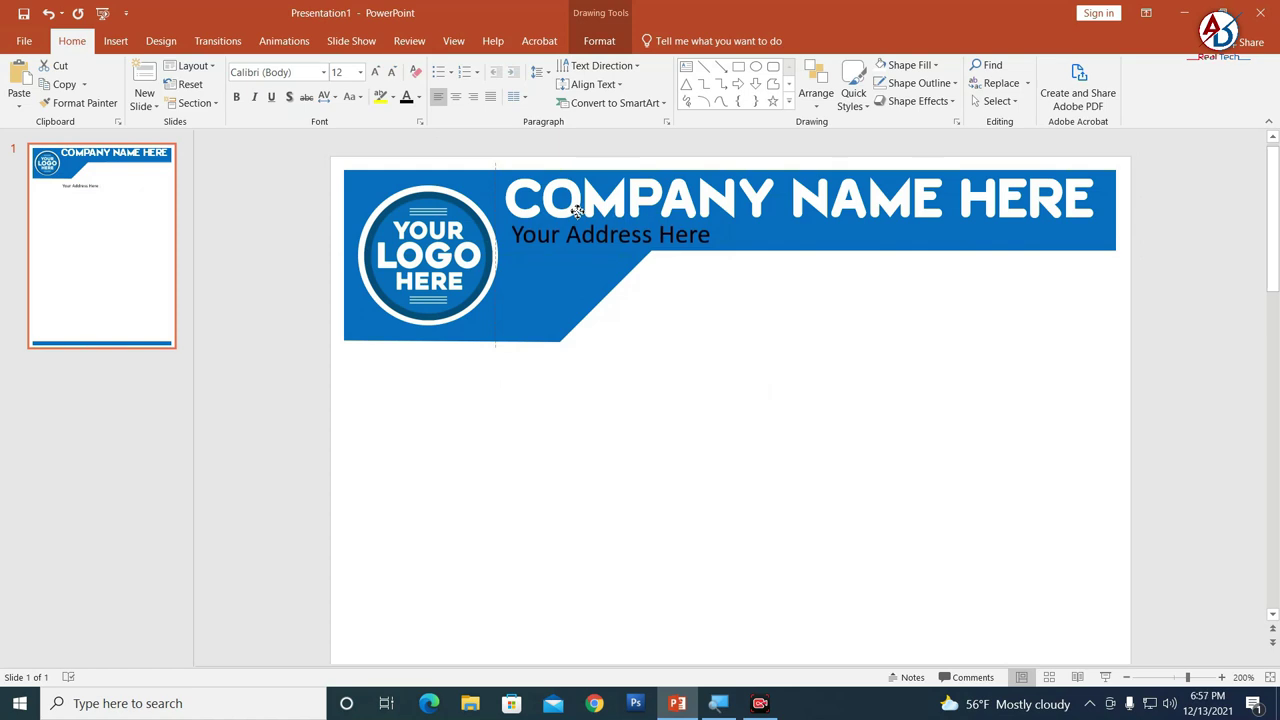
Step: Colour the 'Your Address Here' text white to match the company name
click(536, 237)
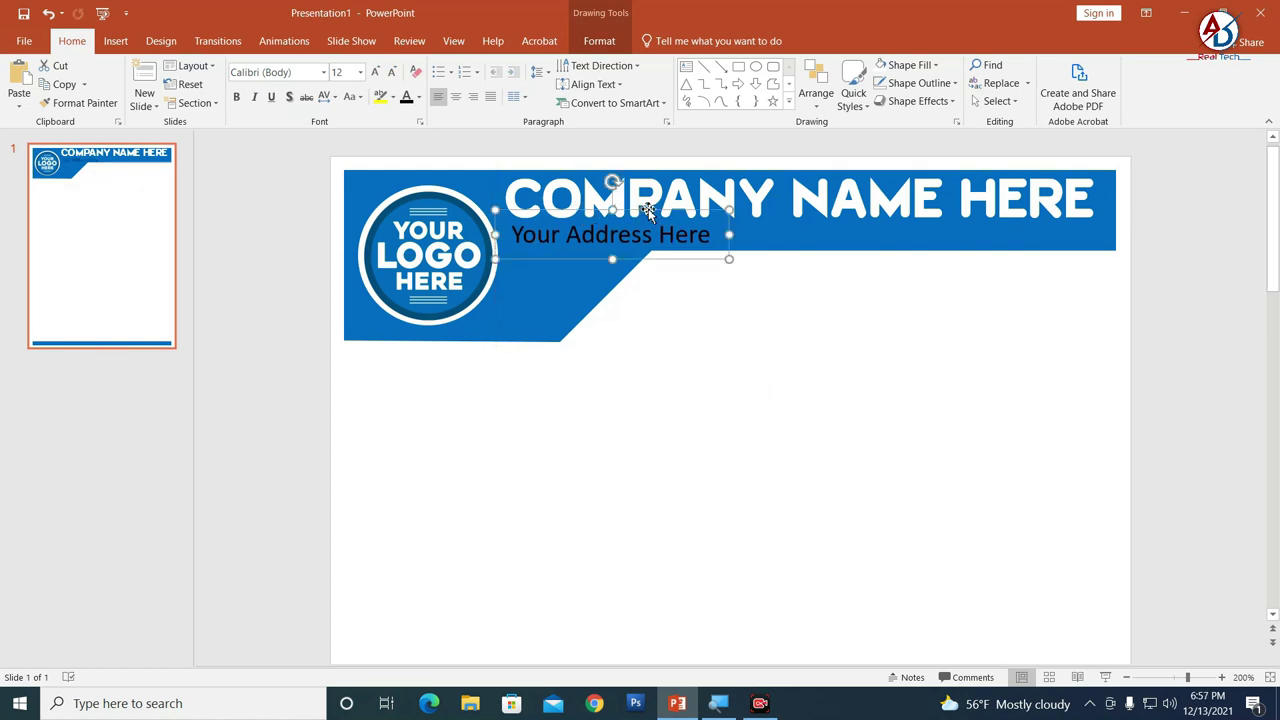
drag(648, 210, 648, 209)
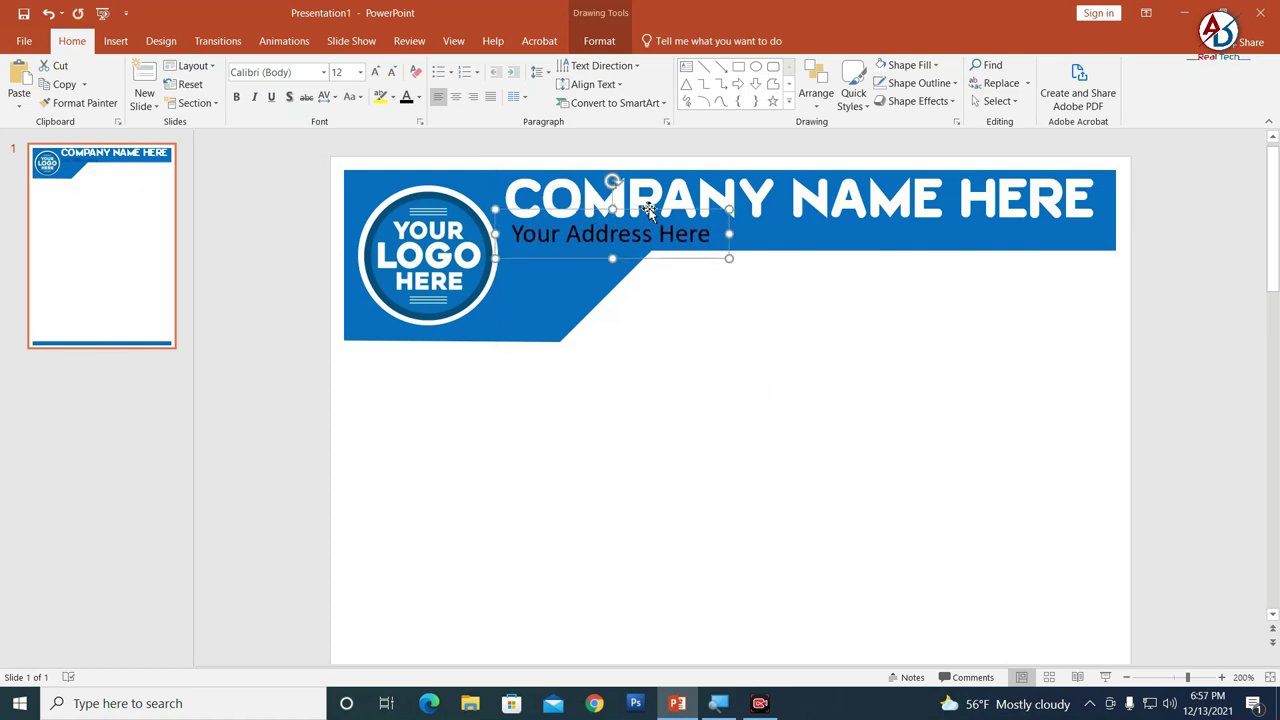
click(420, 98)
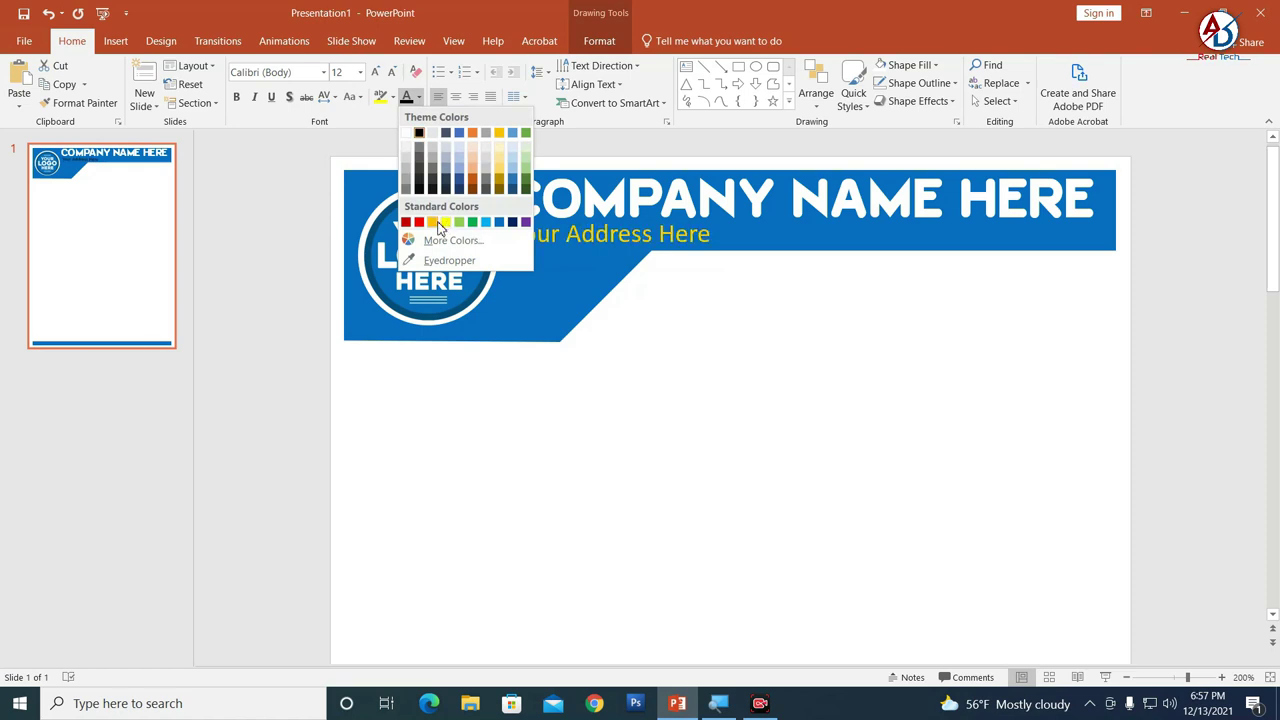
click(406, 133)
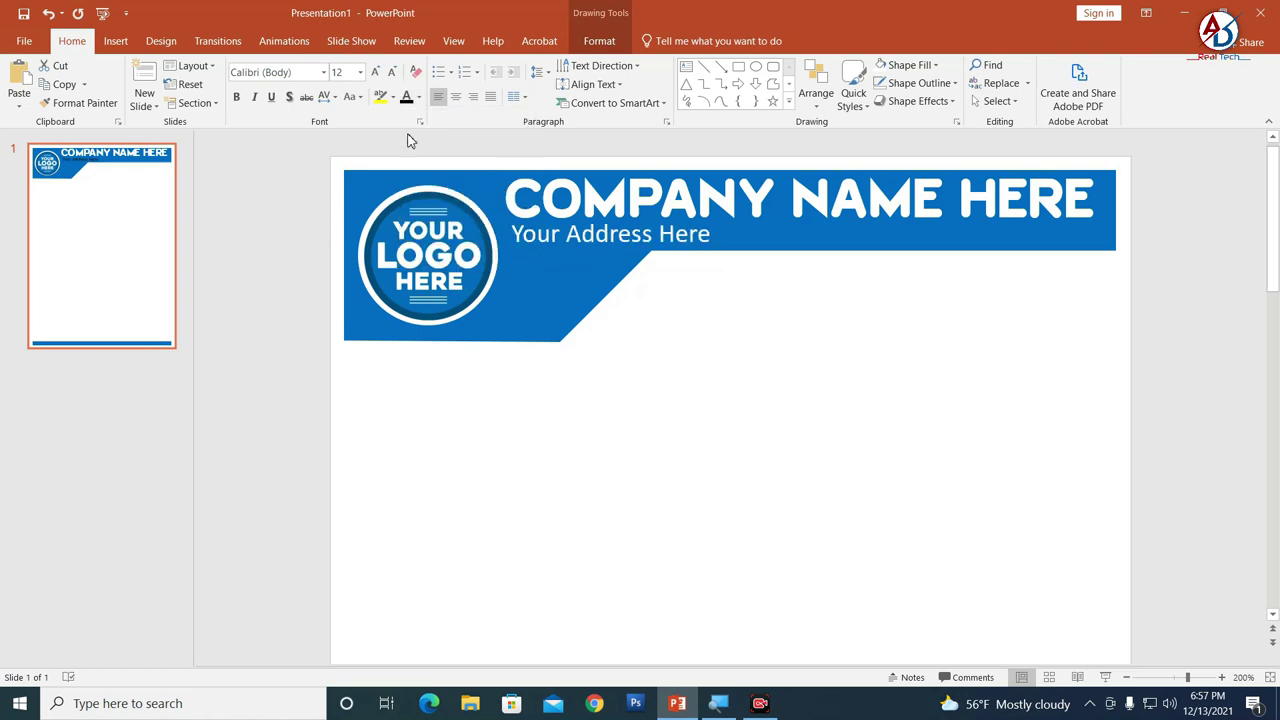
click(728, 390)
ctrl+scroll(845, 335, down, 5)
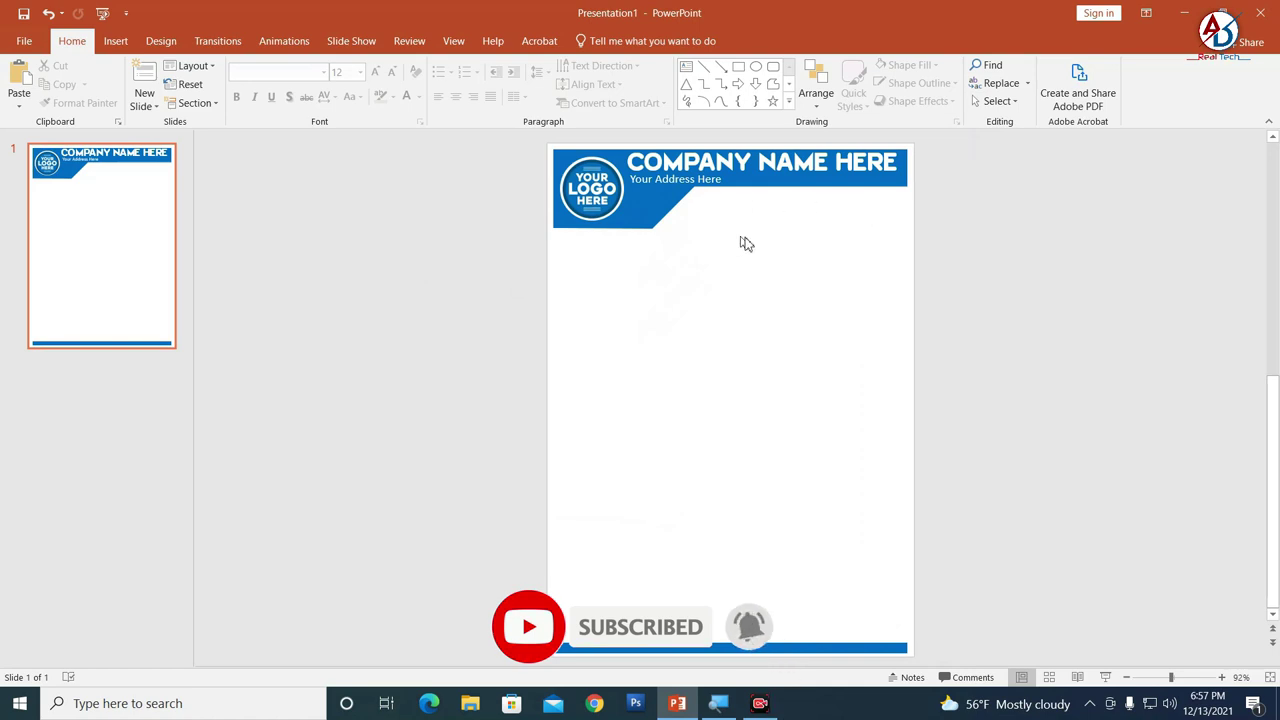
Step: Add a new text box reading 'CASH BILL'
click(114, 42)
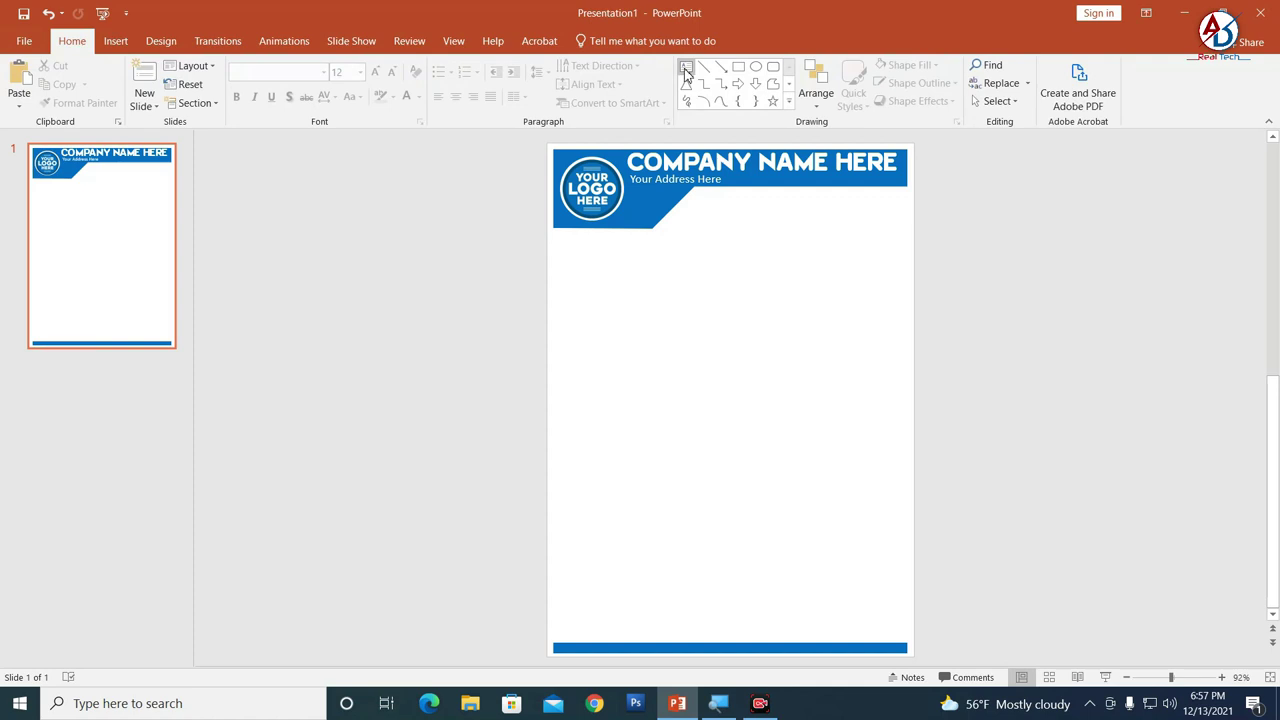
click(686, 66)
click(645, 328)
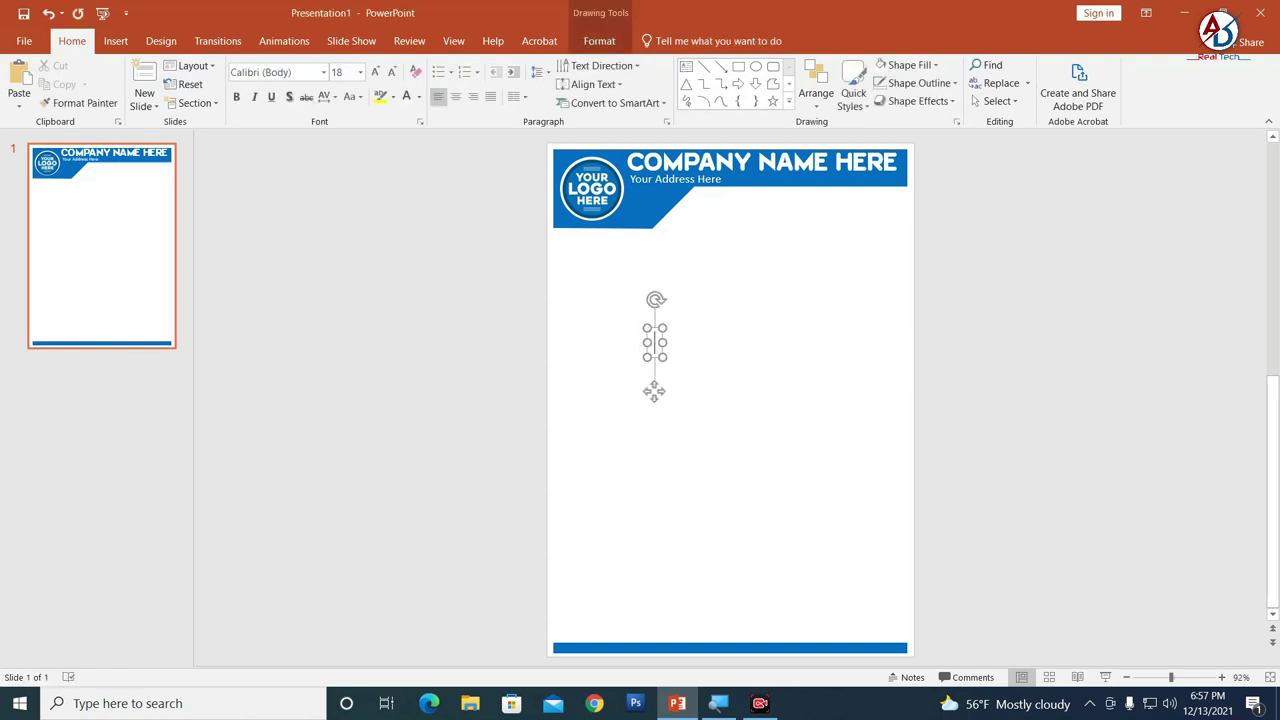
text(CASH B)
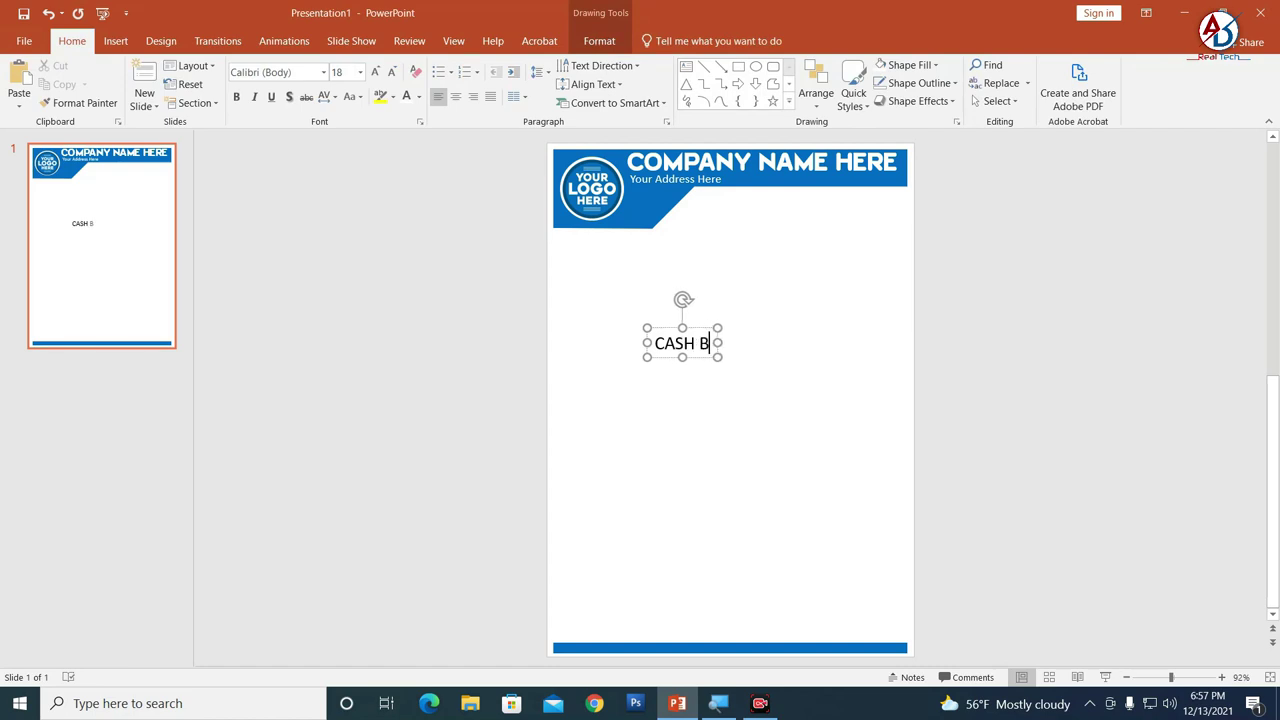
text(ILL)
key(ctrl+a)
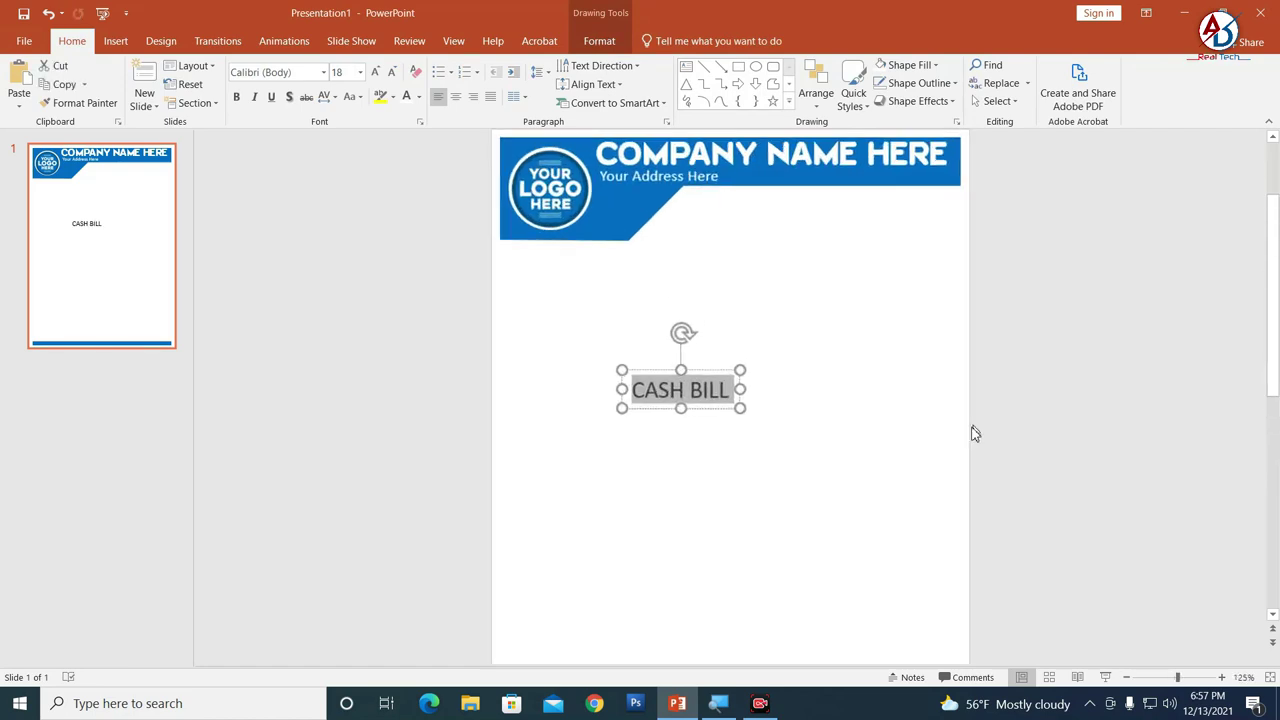
Step: Set the CASH BILL text to Baron Neue Black at 36 pt
scroll(971, 432, up, 3)
click(323, 72)
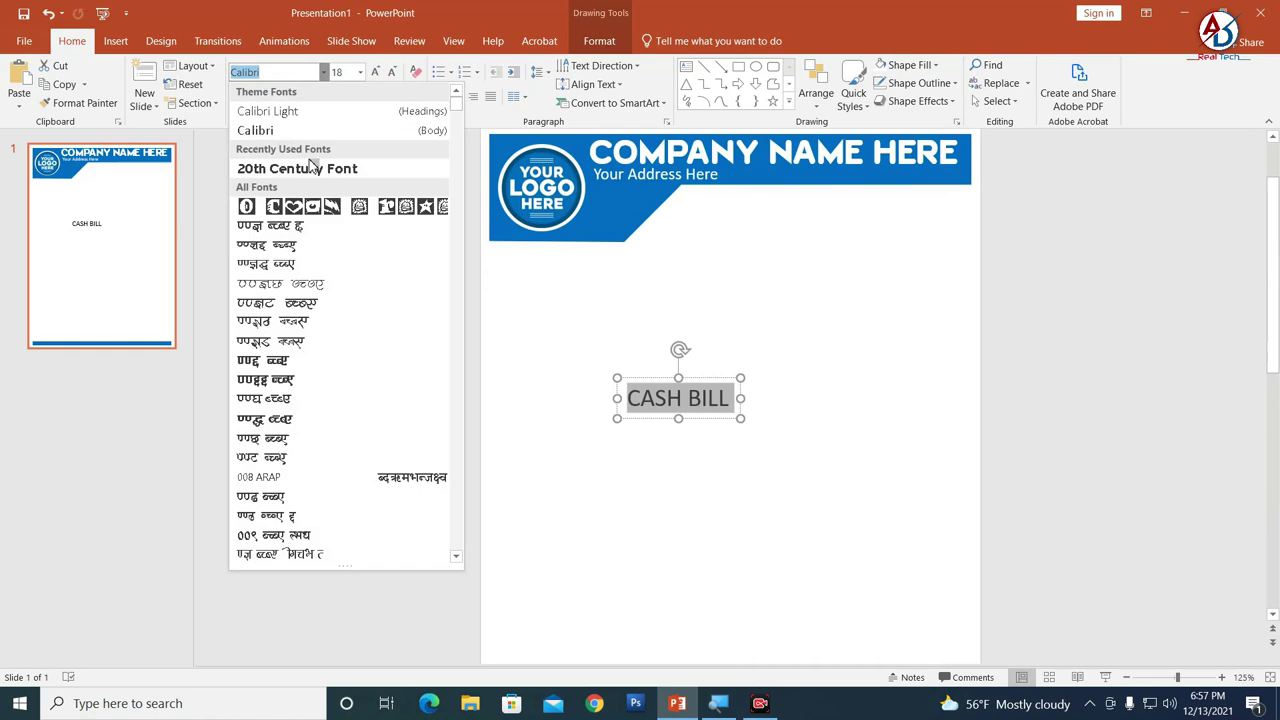
scroll(313, 229, down, 3)
scroll(313, 383, down, 6)
scroll(310, 385, down, 5)
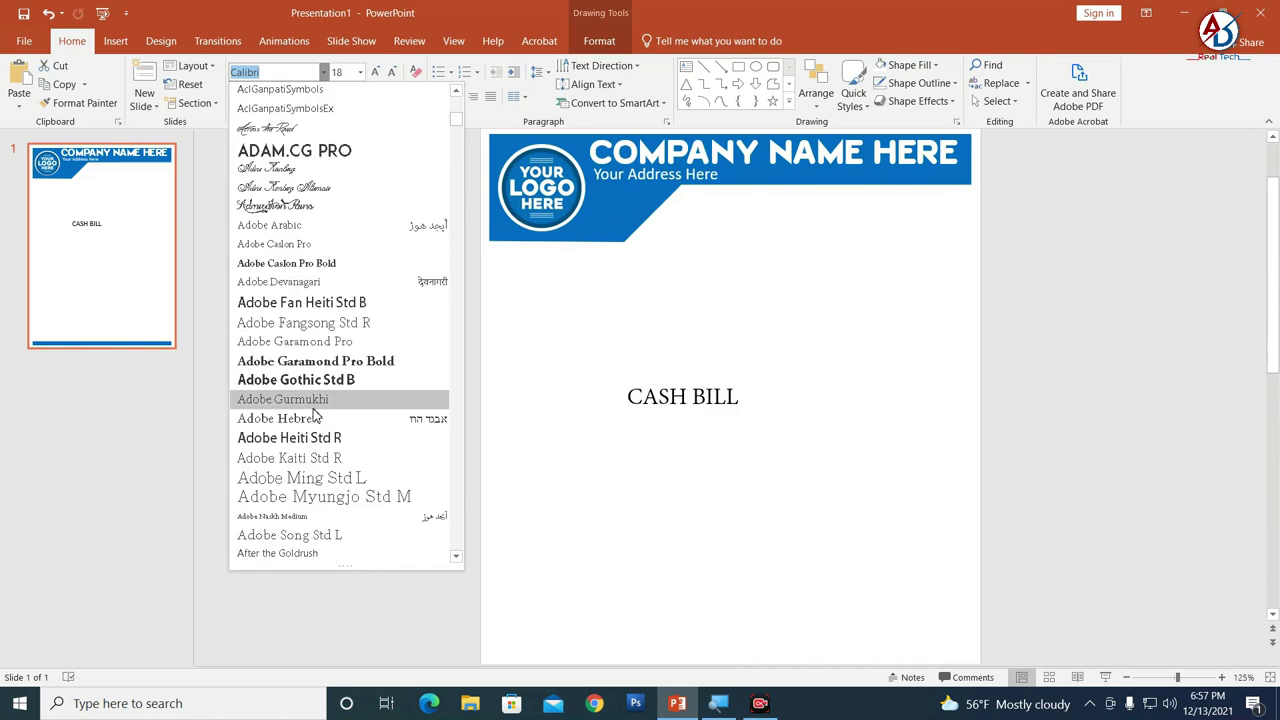
scroll(305, 386, down, 6)
scroll(300, 387, down, 1)
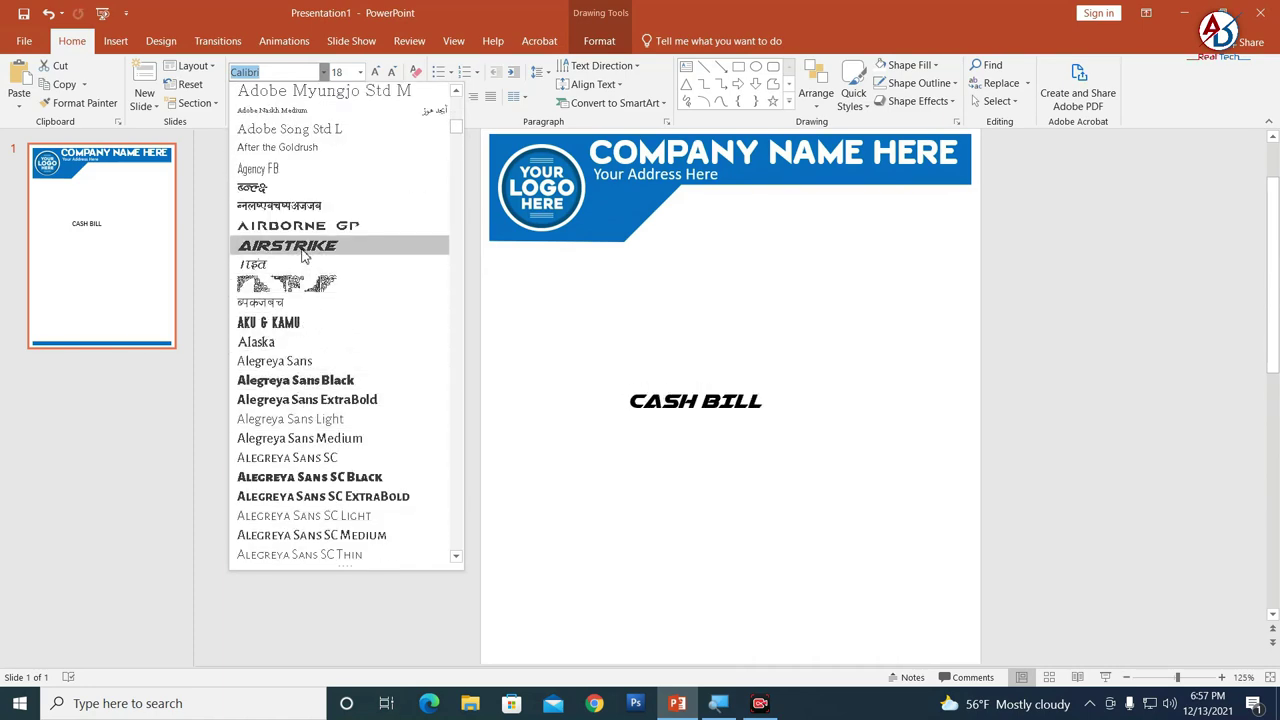
scroll(310, 360, down, 6)
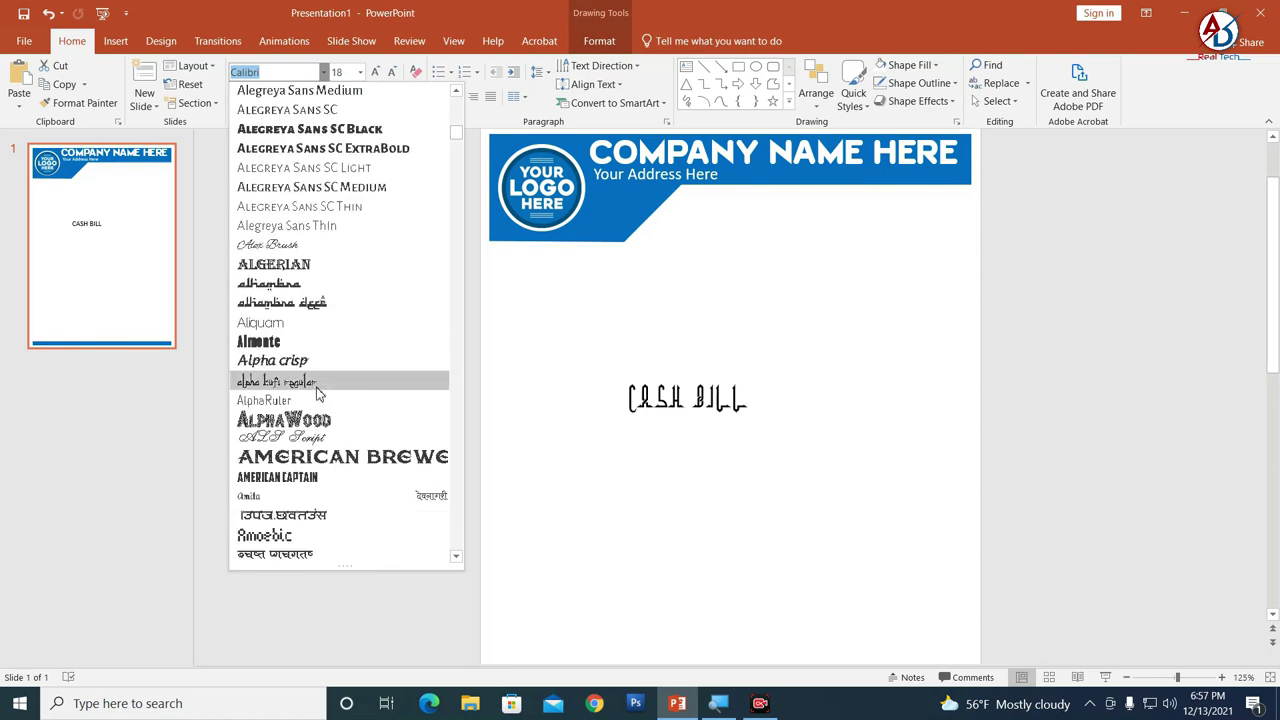
scroll(338, 462, down, 5)
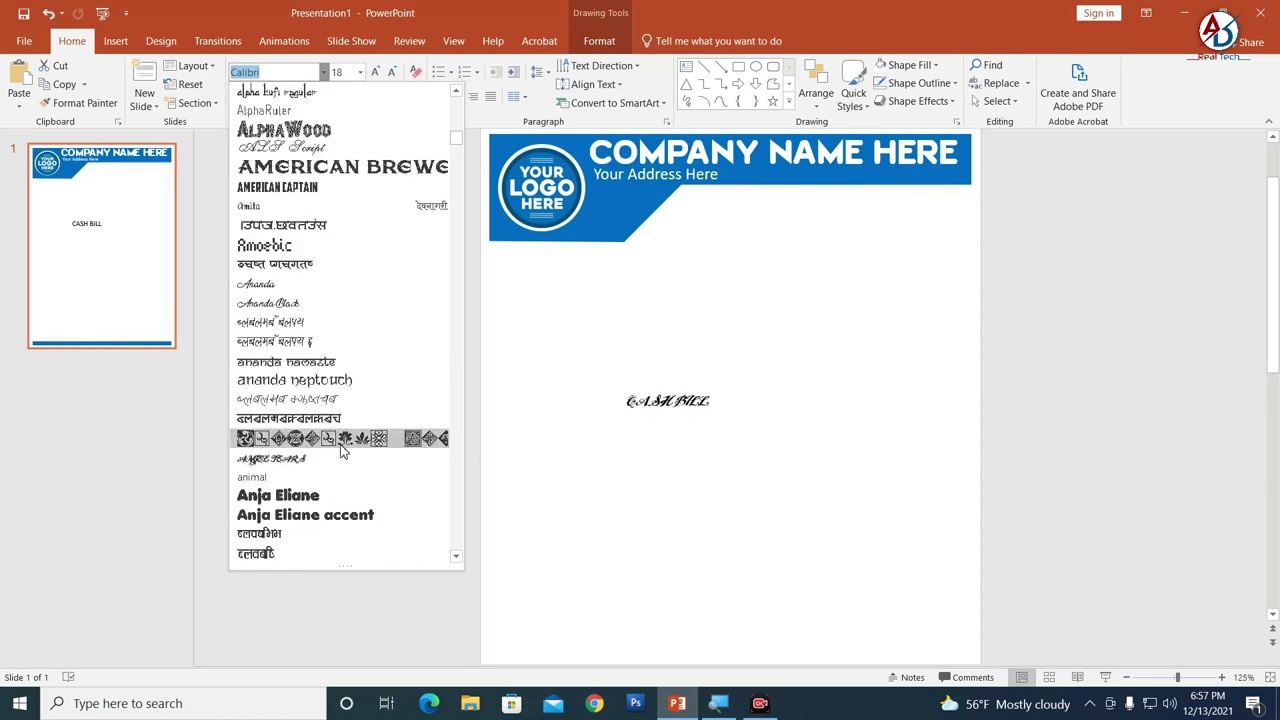
scroll(343, 450, down, 2)
scroll(330, 420, down, 1)
scroll(315, 355, down, 4)
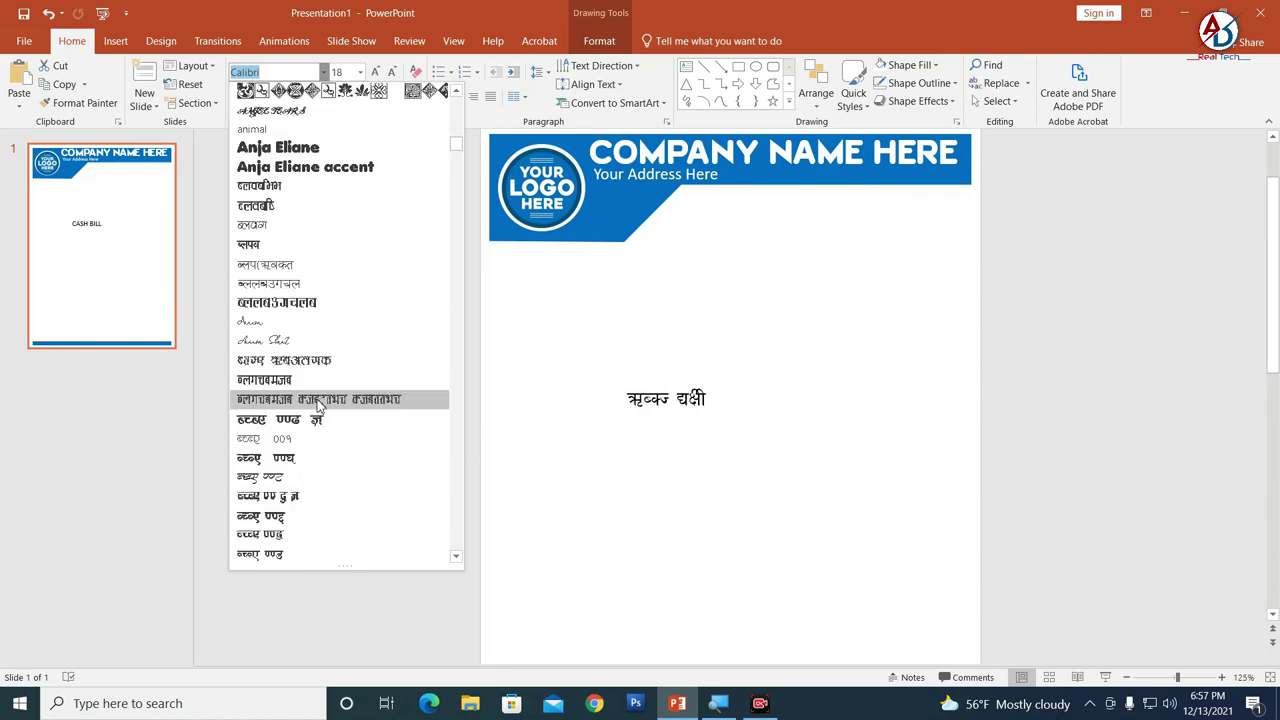
scroll(325, 360, down, 4)
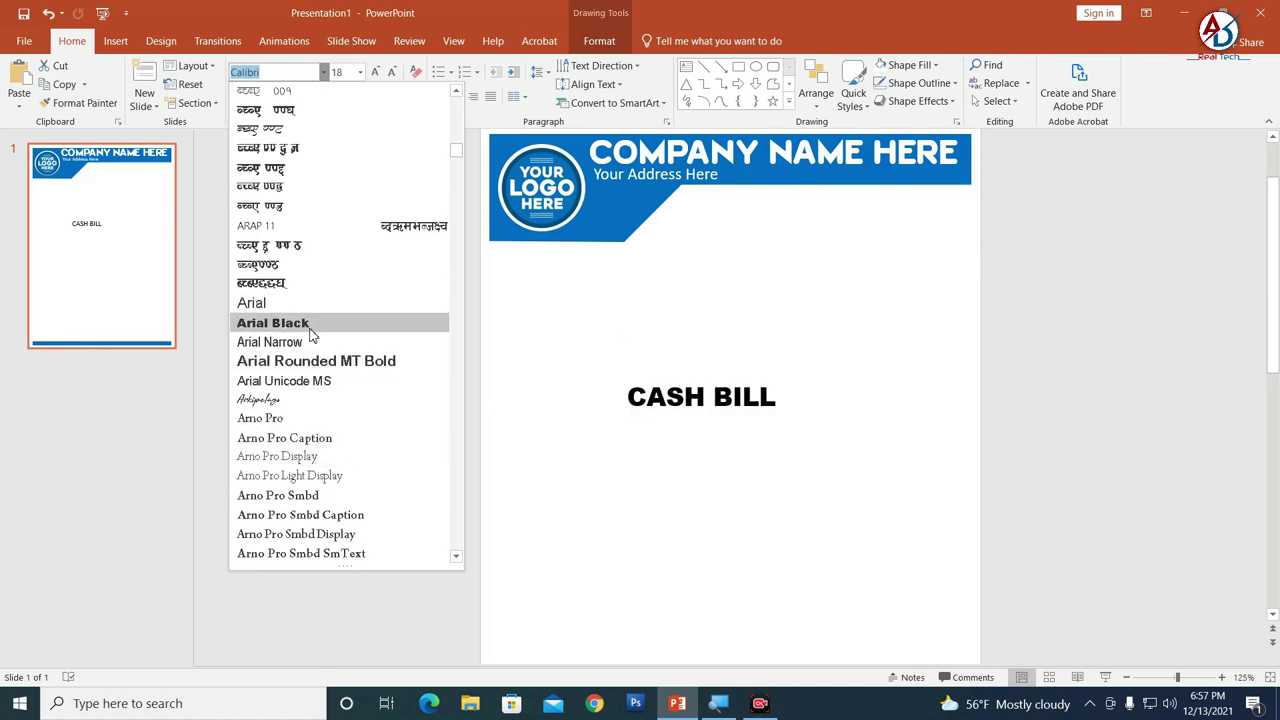
scroll(312, 345, down, 5)
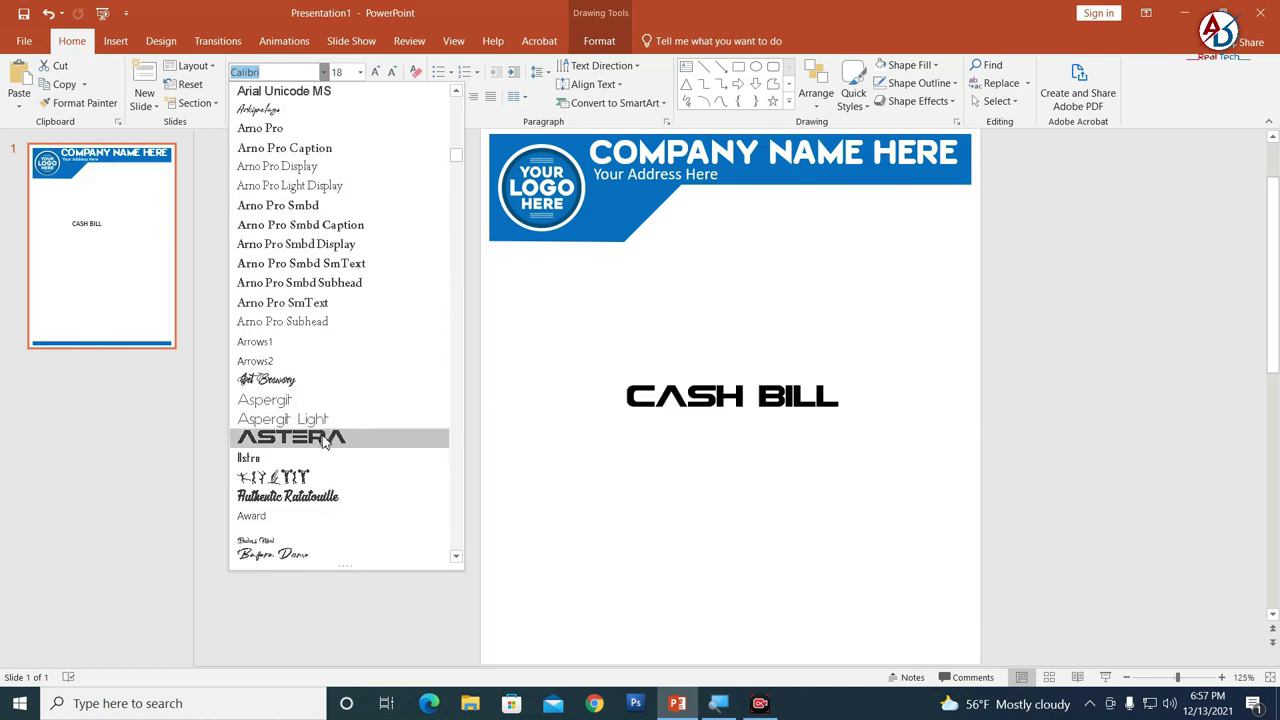
scroll(327, 470, down, 3)
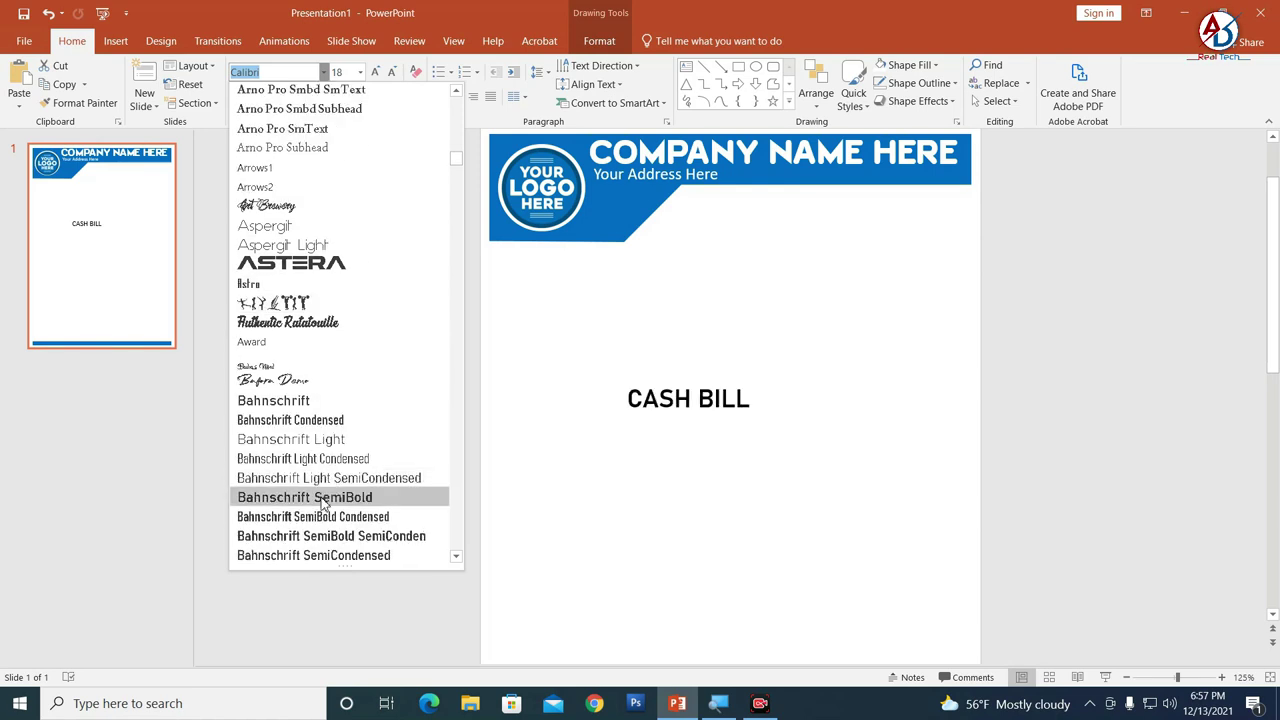
scroll(325, 505, down, 1)
scroll(333, 487, down, 4)
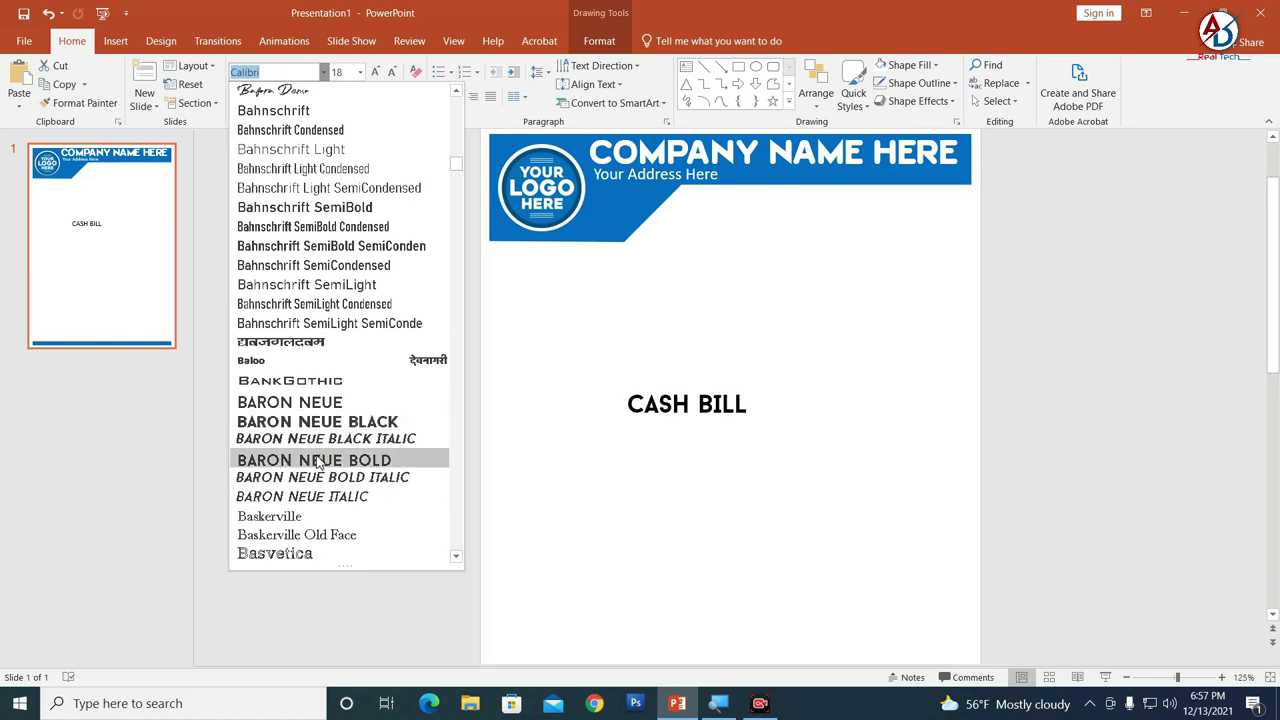
click(325, 425)
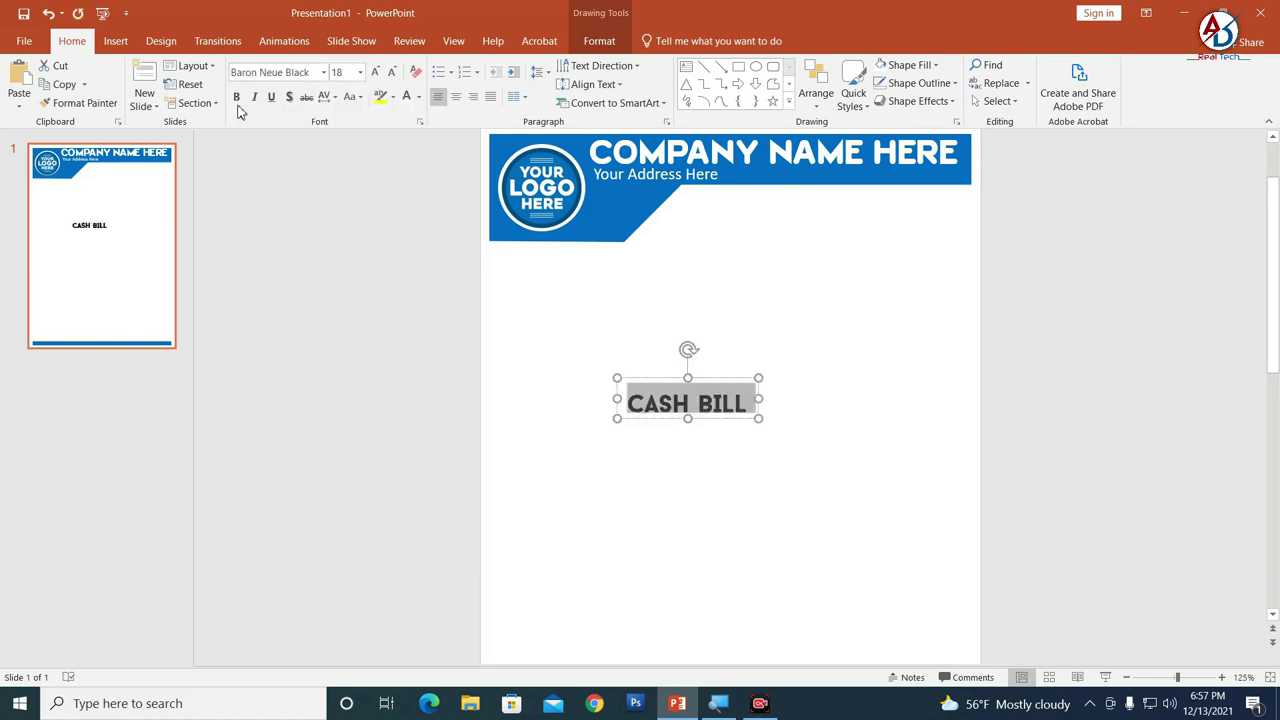
click(377, 75)
click(377, 75)
click(377, 75)
click(377, 75)
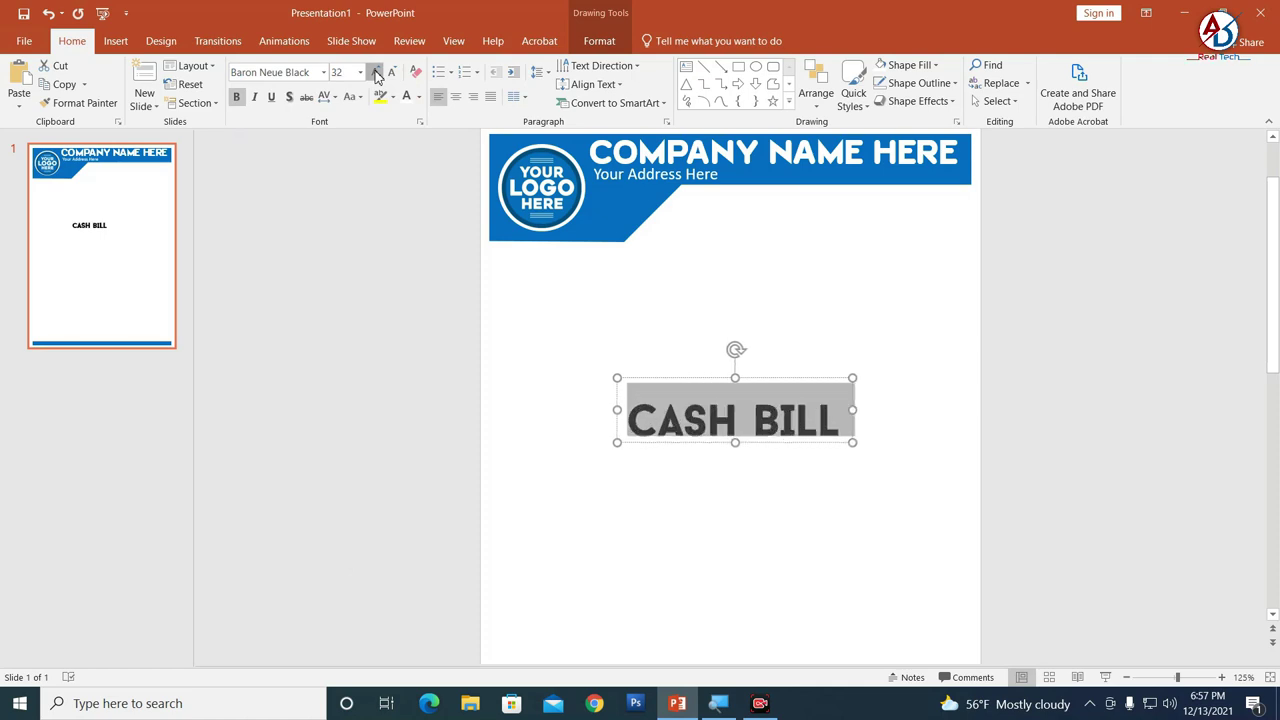
click(377, 75)
Step: Place CASH BILL beside the header banner and colour it dark blue
drag(790, 381, 835, 168)
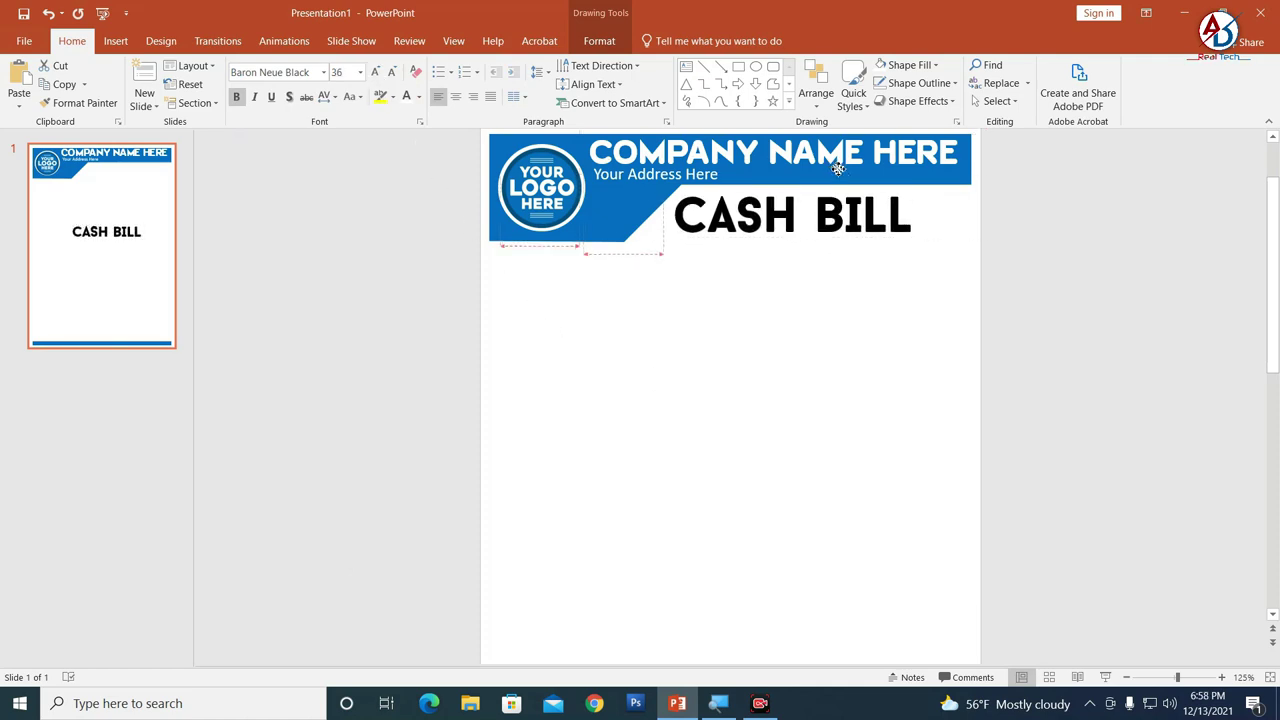
drag(835, 168, 848, 168)
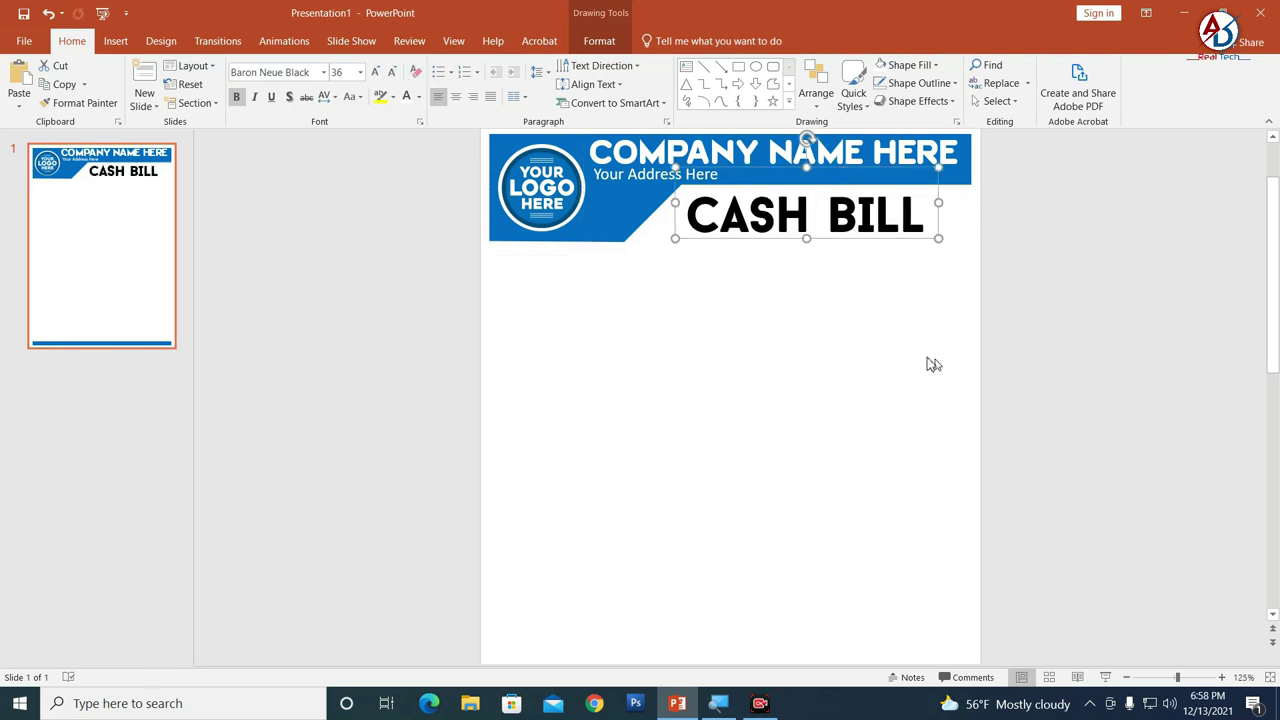
click(419, 96)
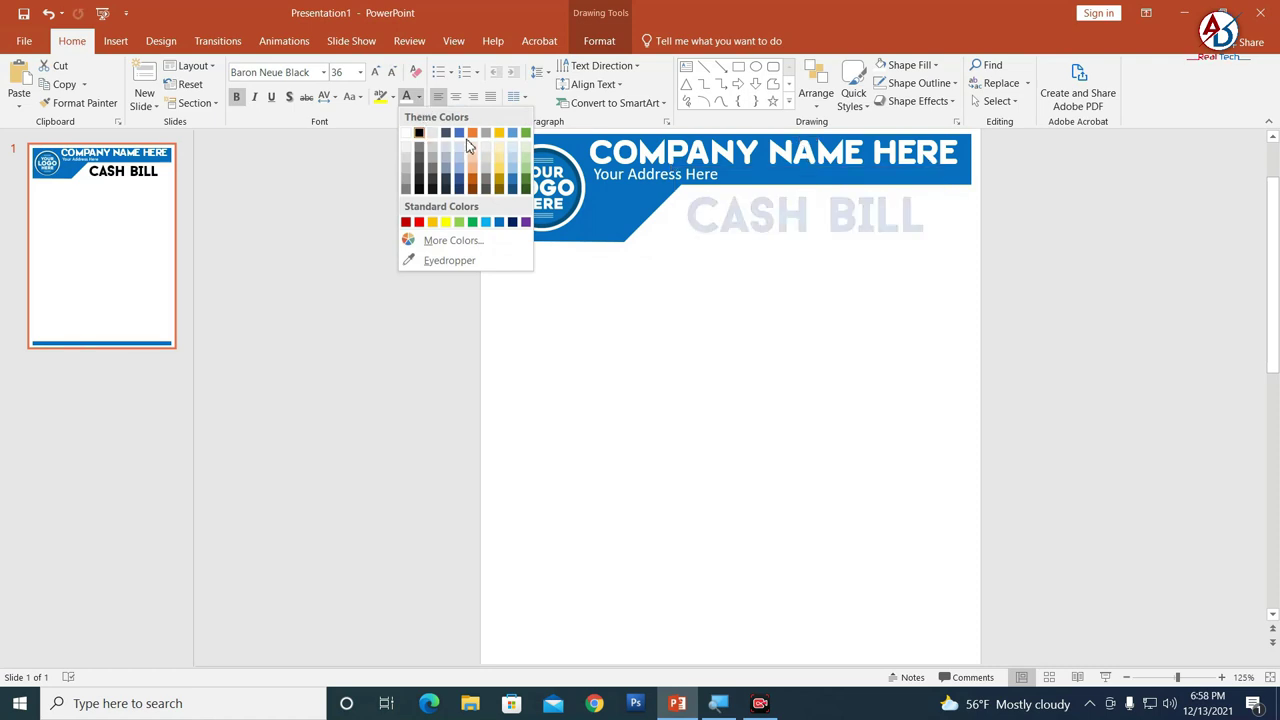
click(516, 222)
click(863, 351)
Step: Zoom the slide view to 100% to inspect the finished letterhead
scroll(816, 349, down, 6)
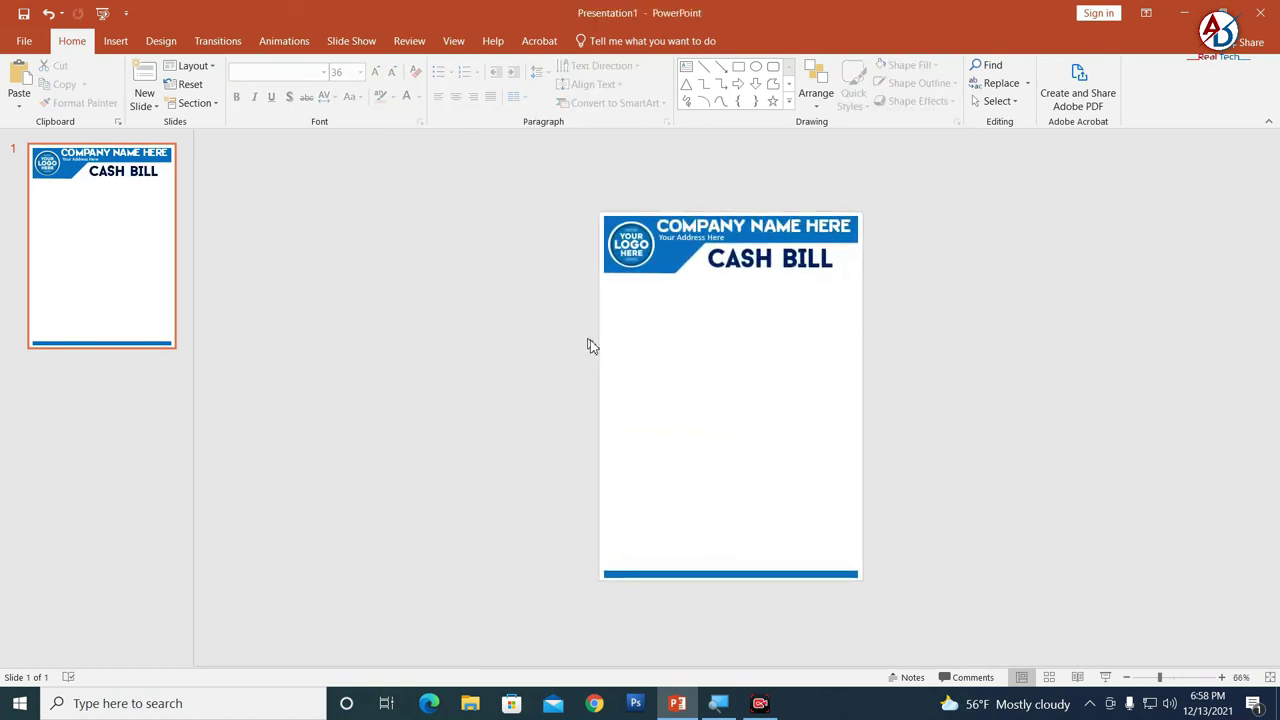
scroll(704, 390, up, 1)
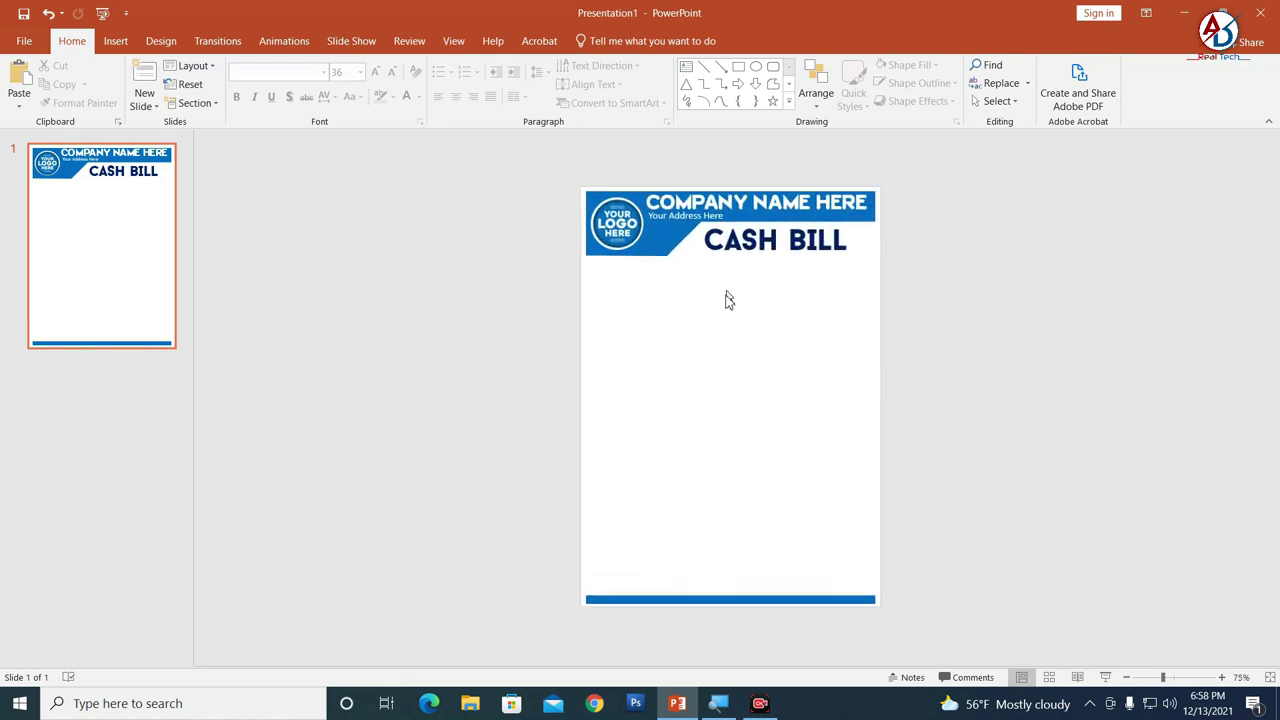
scroll(694, 409, up, 2)
scroll(604, 392, up, 1)
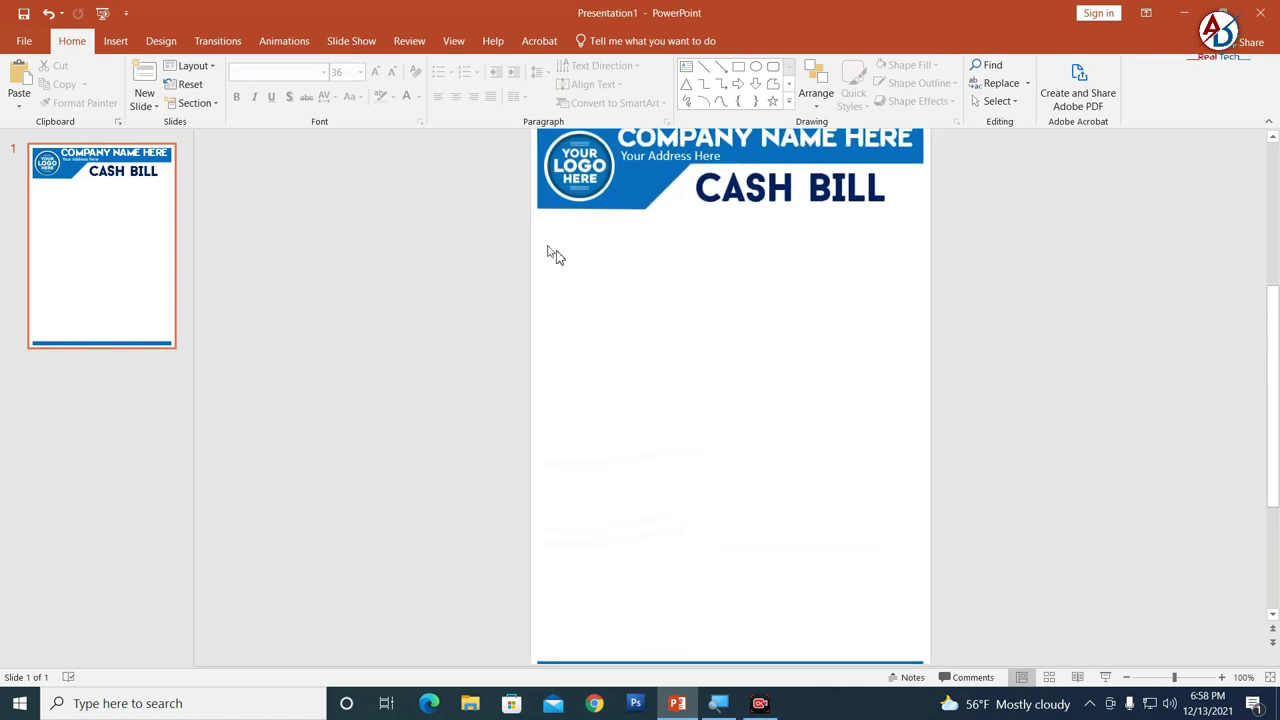
Step: Add an 11 pt text box reading 'Bill No. 102' with 'Contact No.' and a phone number
click(686, 66)
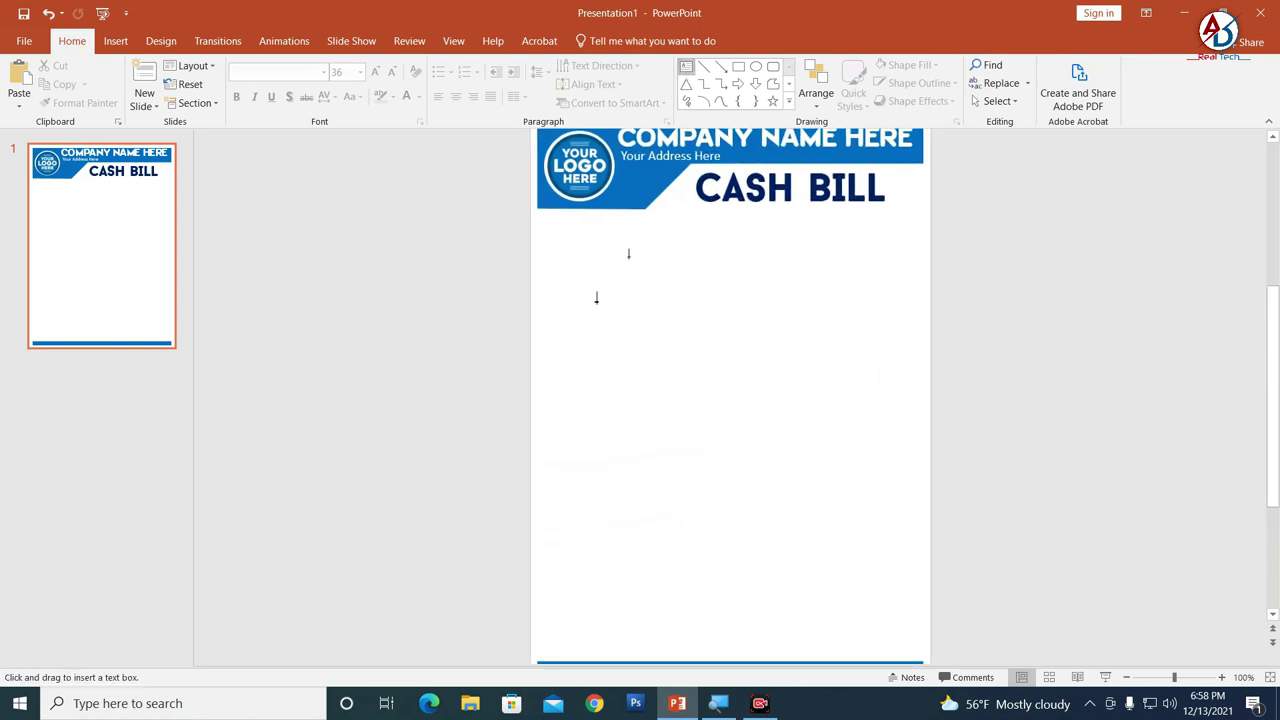
click(572, 271)
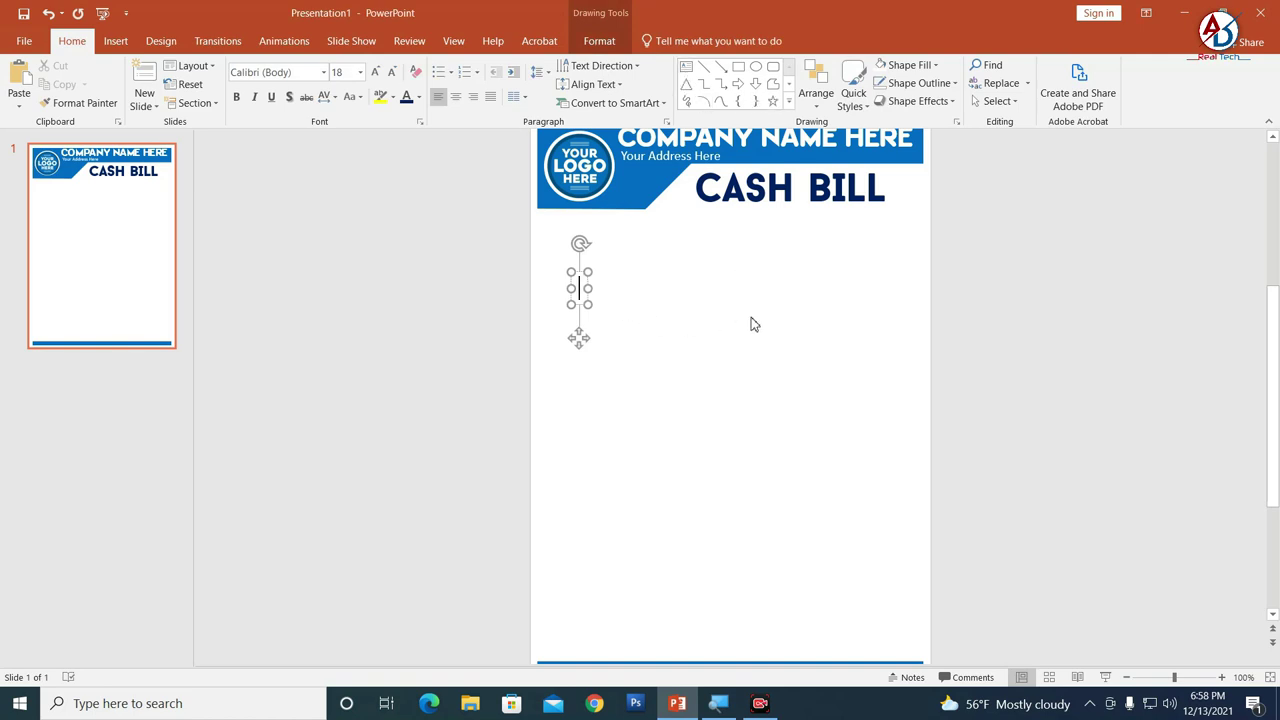
text(Bill No. 102)
key(Tab)
key(Tab)
key(Tab)
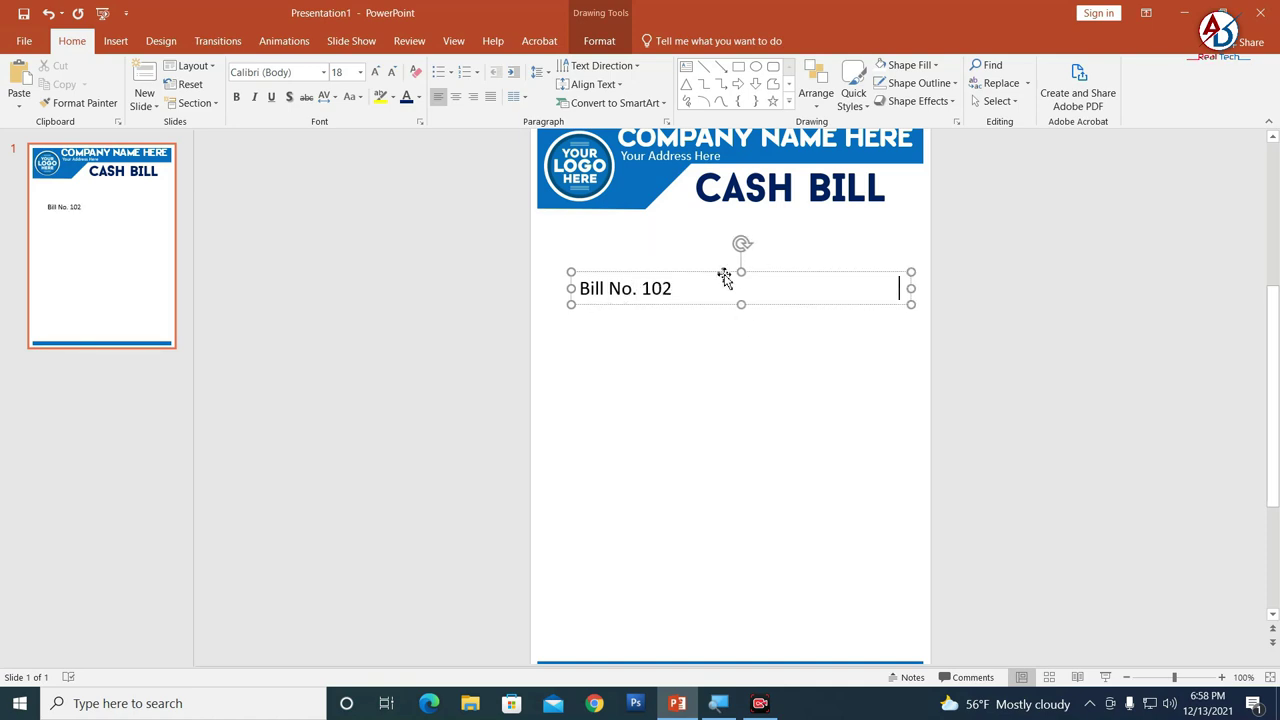
drag(724, 278, 690, 226)
key(ctrl+a)
click(391, 72)
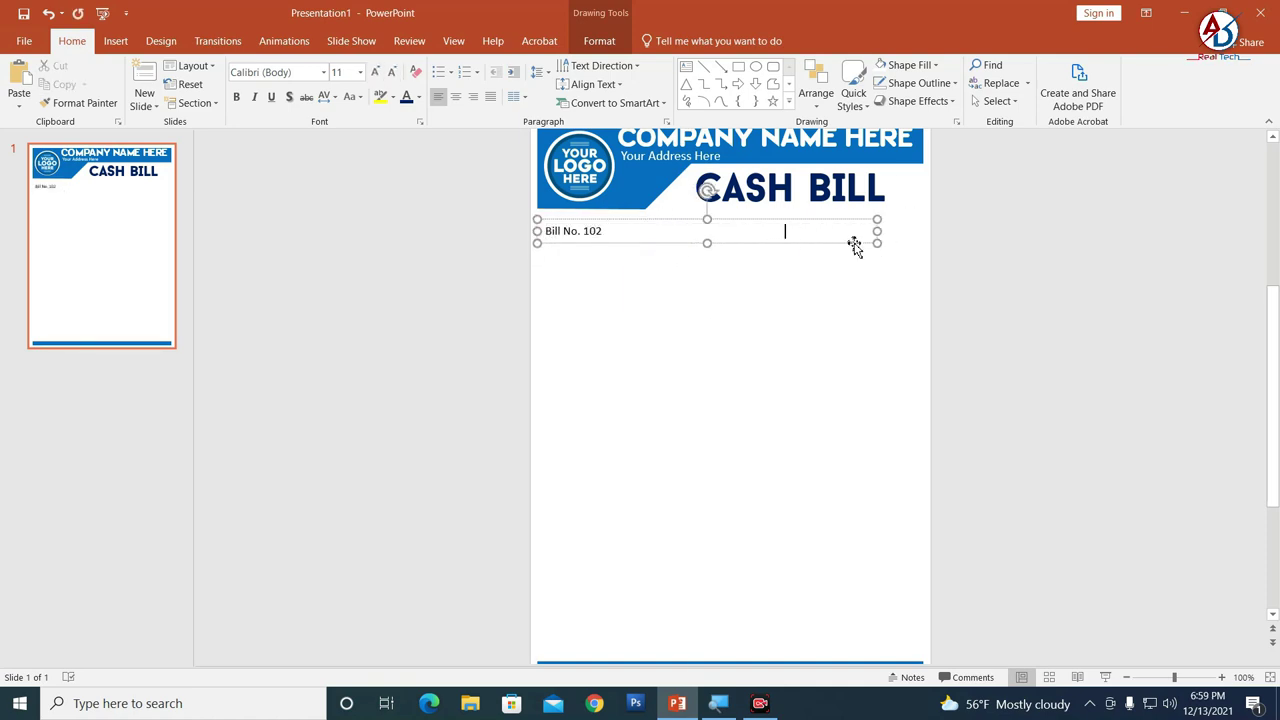
text(Con+123456)
text(Con)
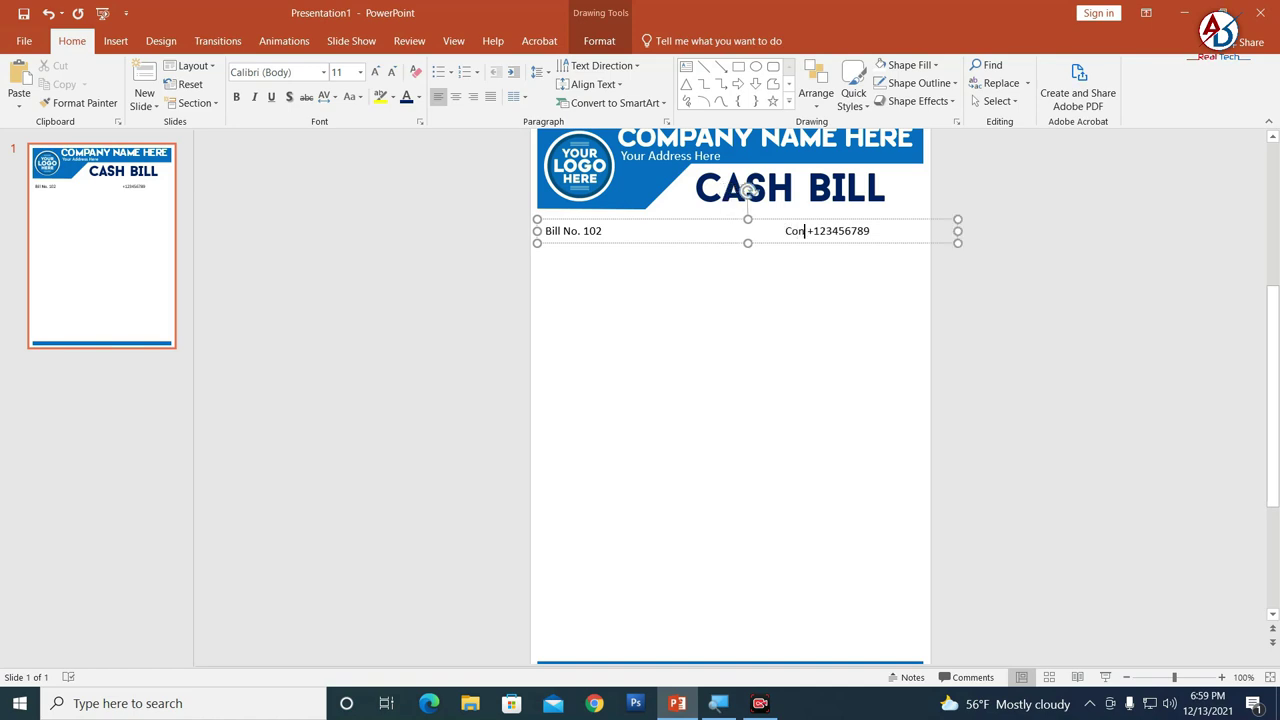
text(tact No)
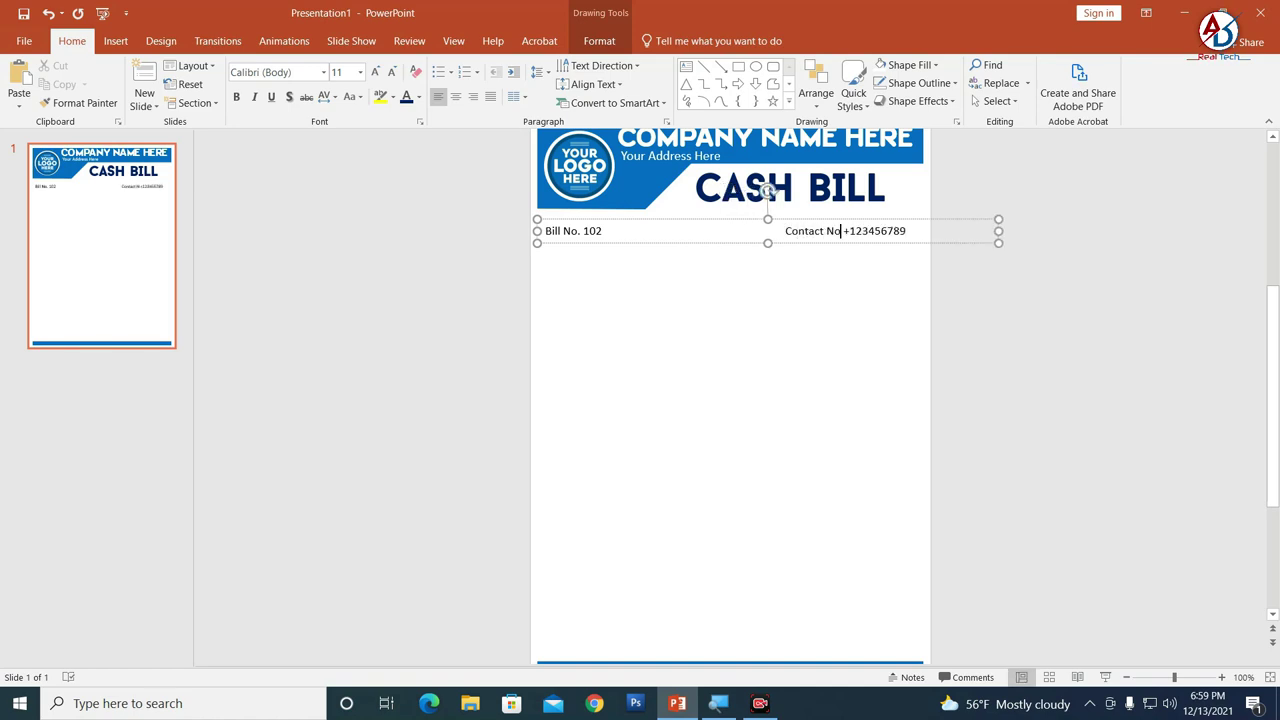
text(.)
Step: Fit the Bill No. line to the margin, remove its empty line, and place it under the header
drag(998, 233, 915, 232)
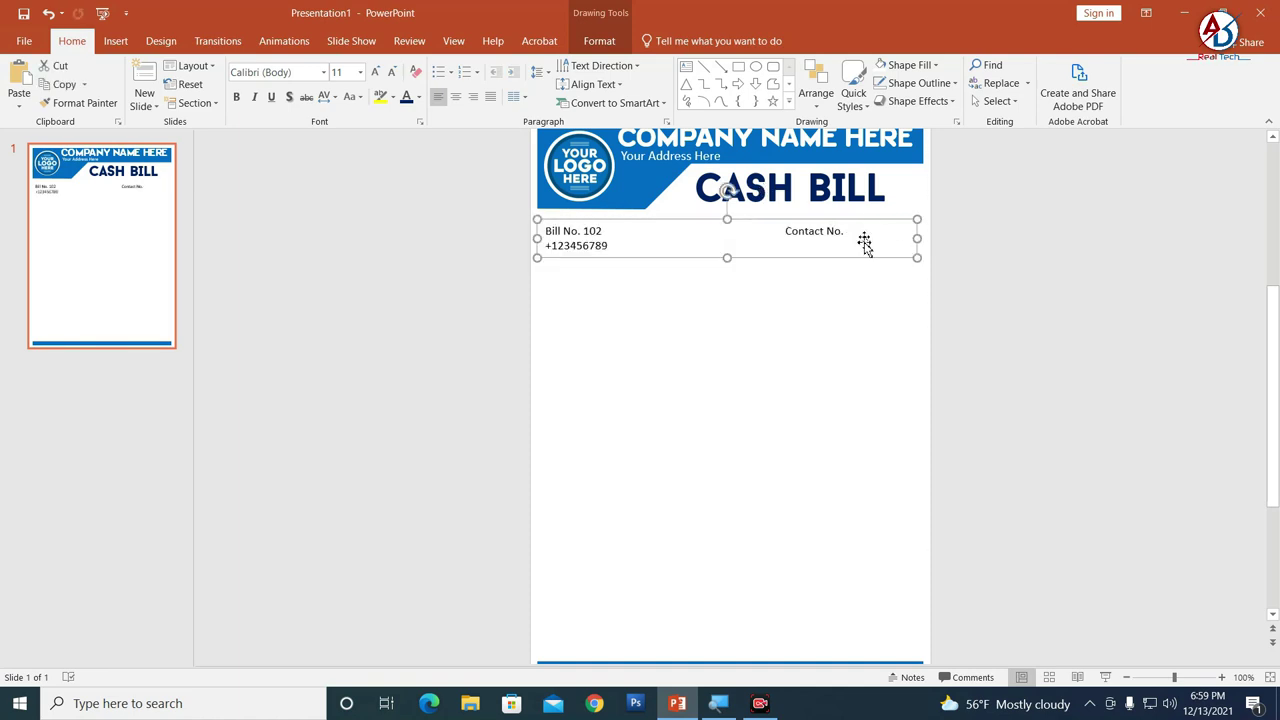
drag(912, 237, 923, 237)
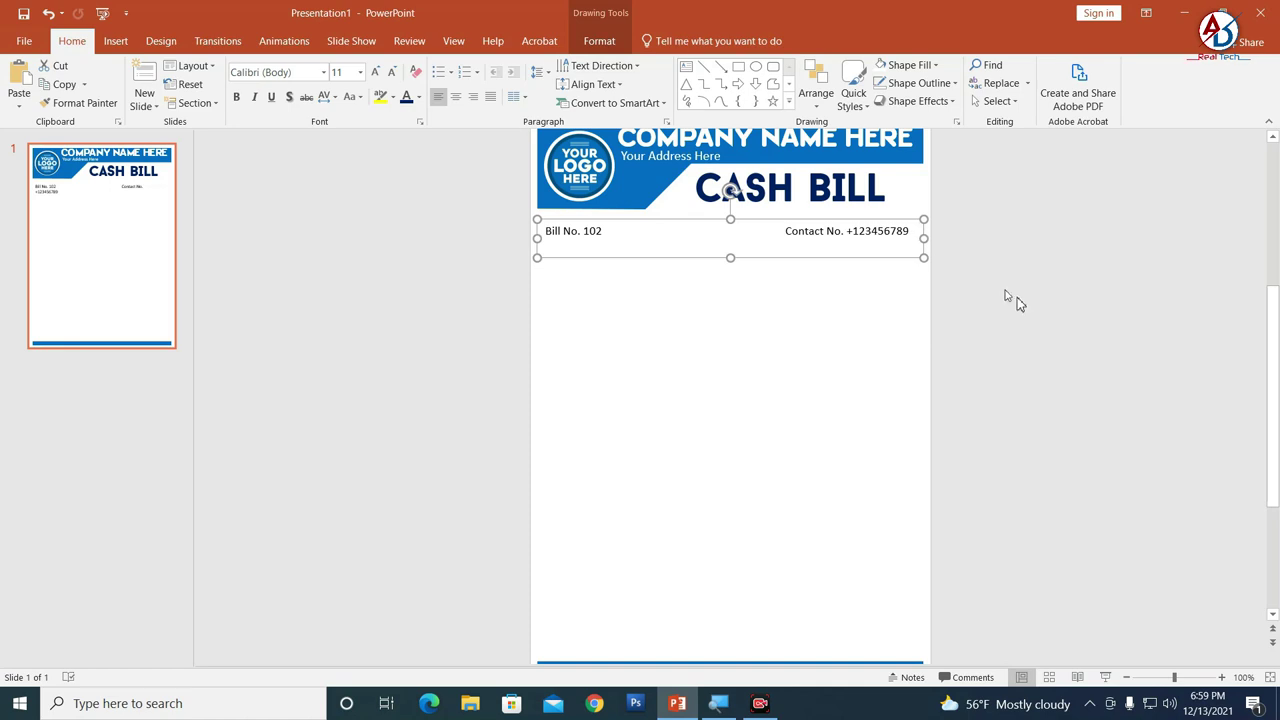
click(718, 252)
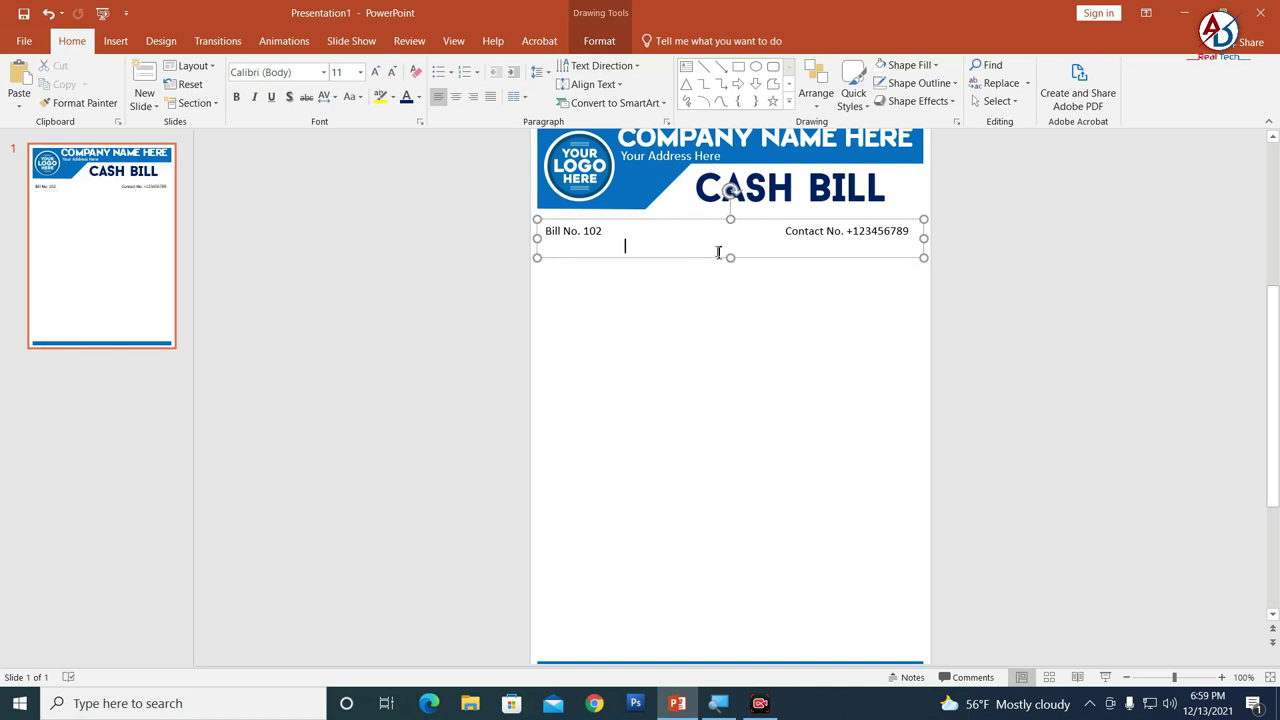
key(BackSpace)
click(858, 332)
scroll(743, 309, down, 5)
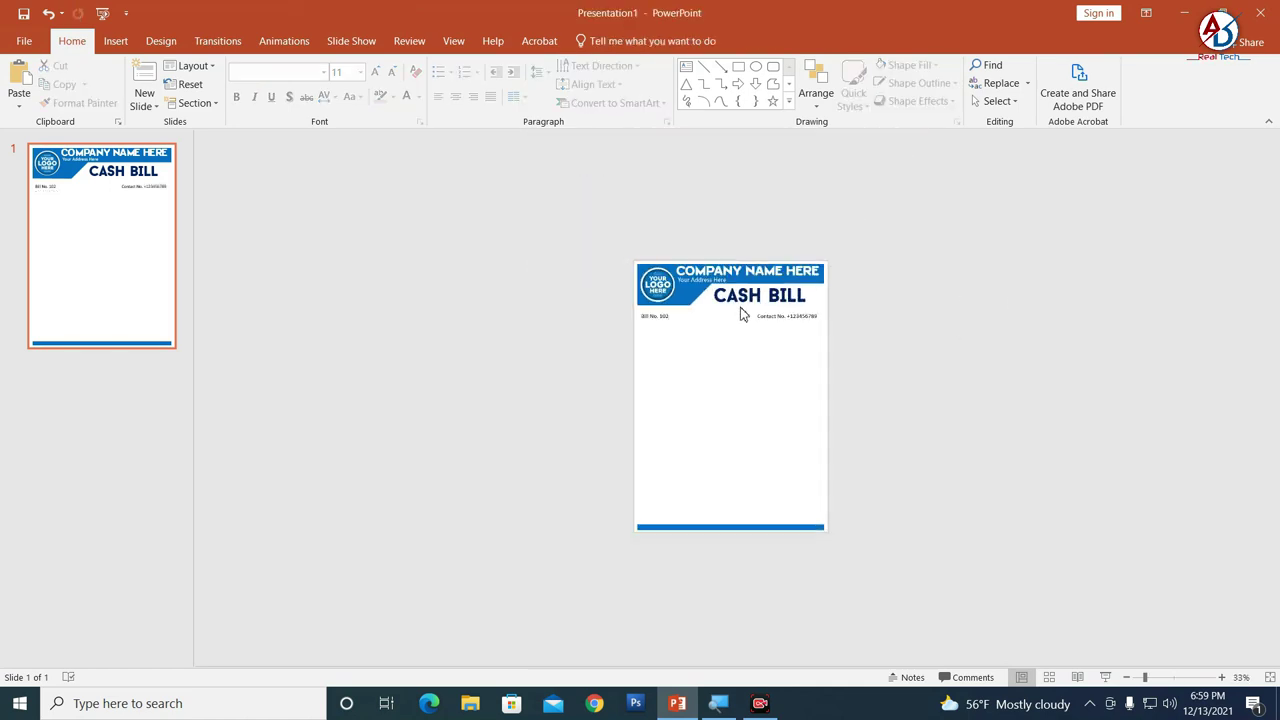
scroll(785, 325, up, 5)
drag(818, 229, 812, 210)
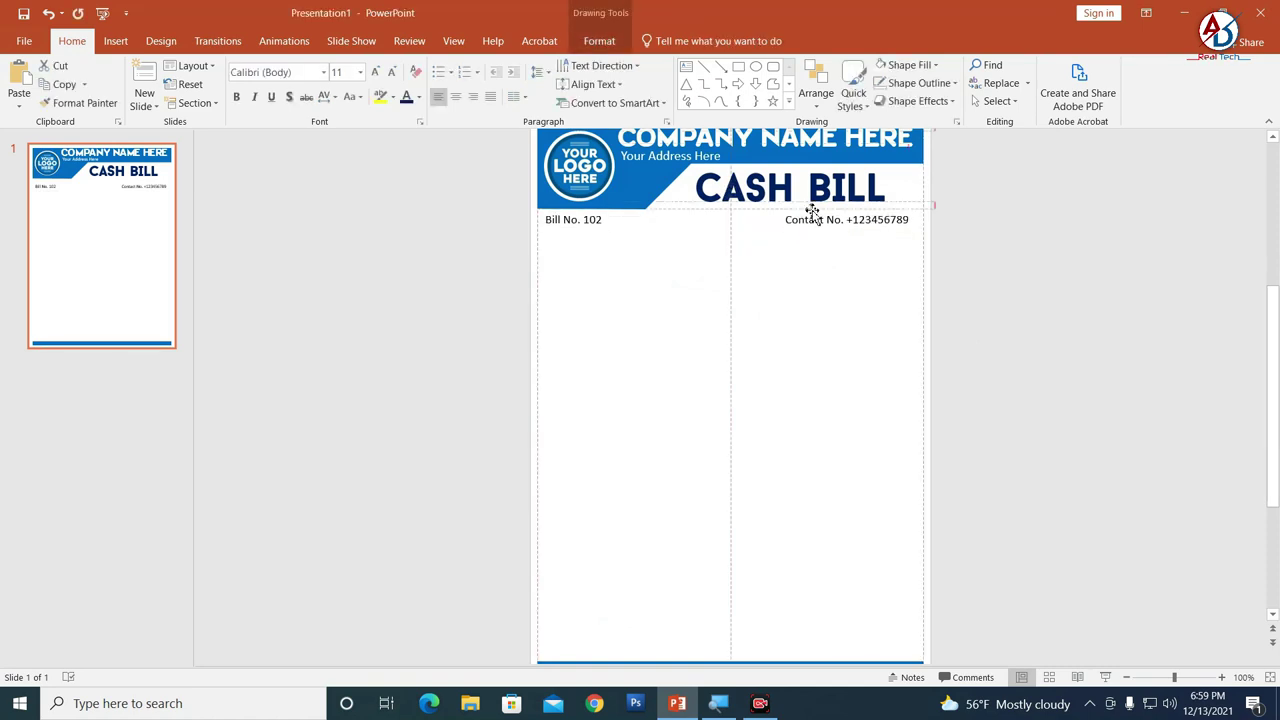
click(848, 256)
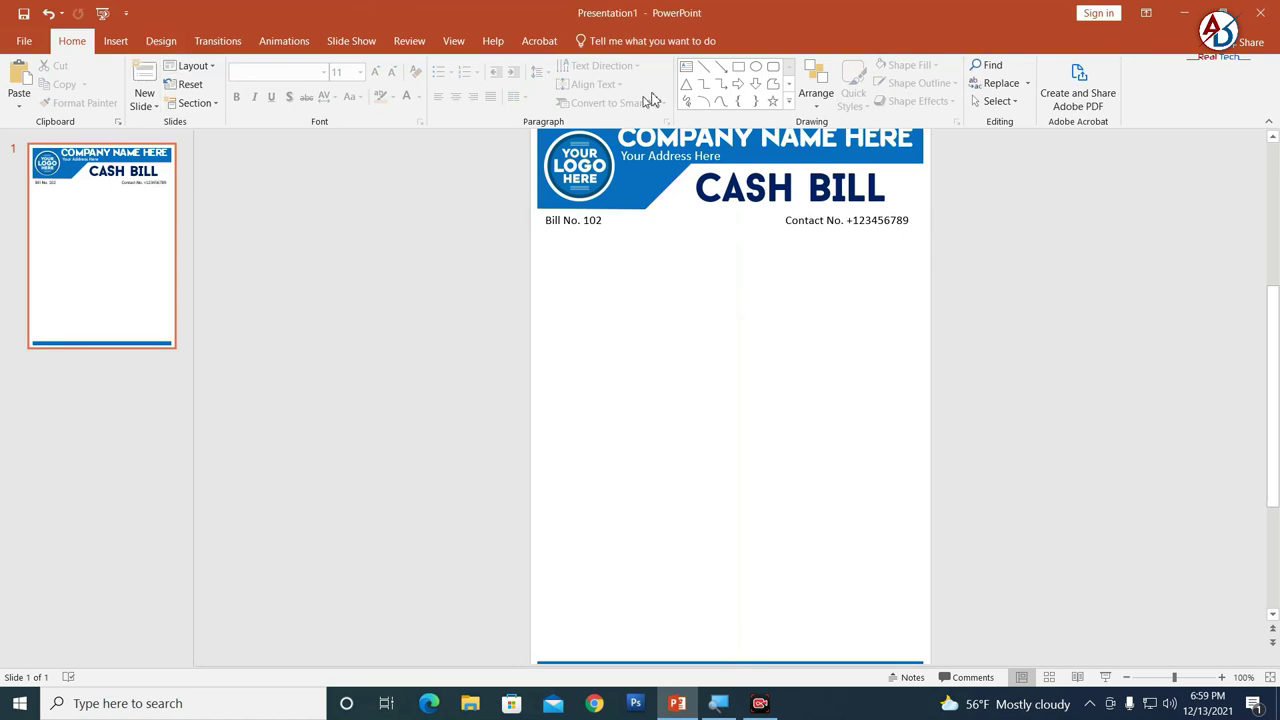
Step: Add a 14 pt 'Date: .........' line and move it under Contact No. at the right
click(686, 66)
click(653, 258)
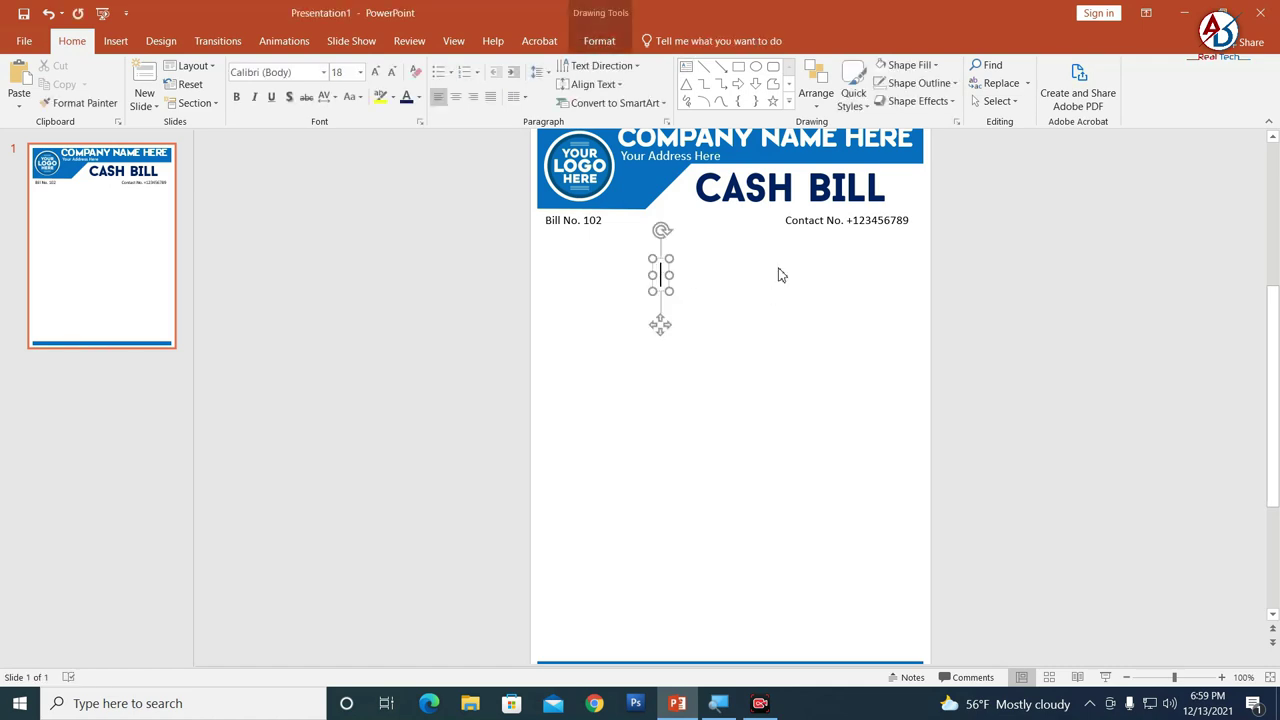
text(Date: )
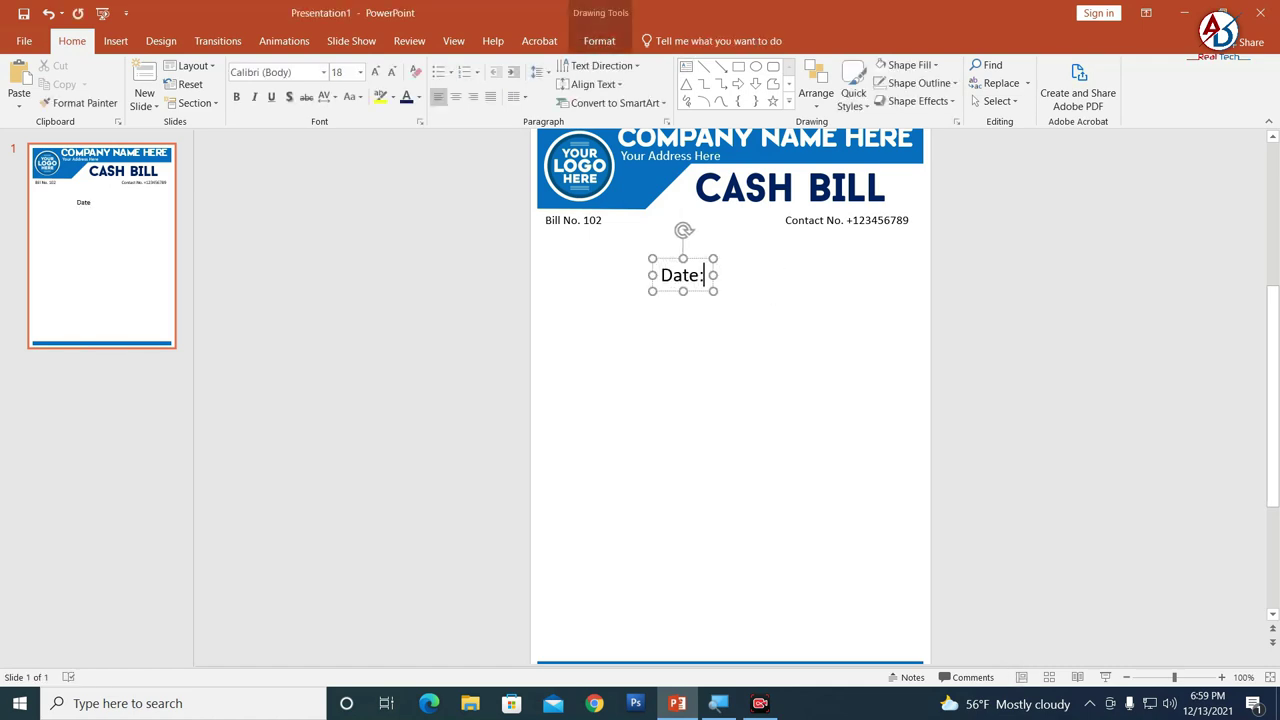
text(.)
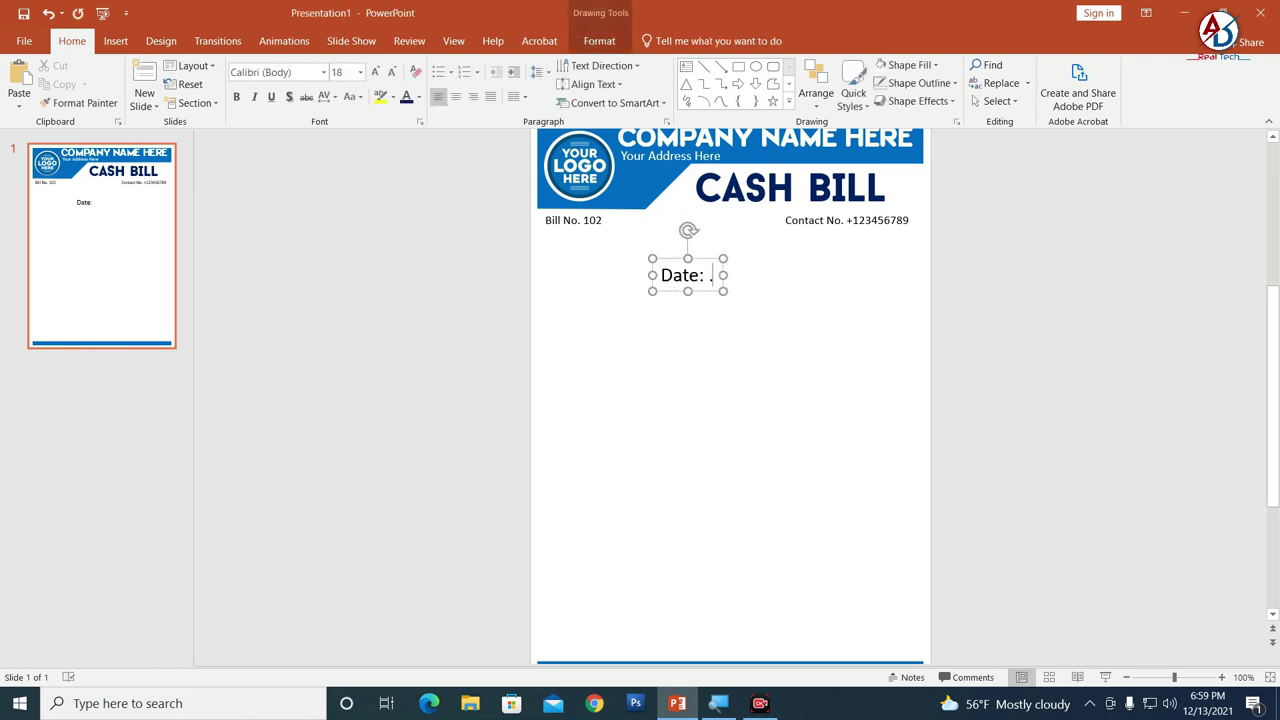
text(..................)
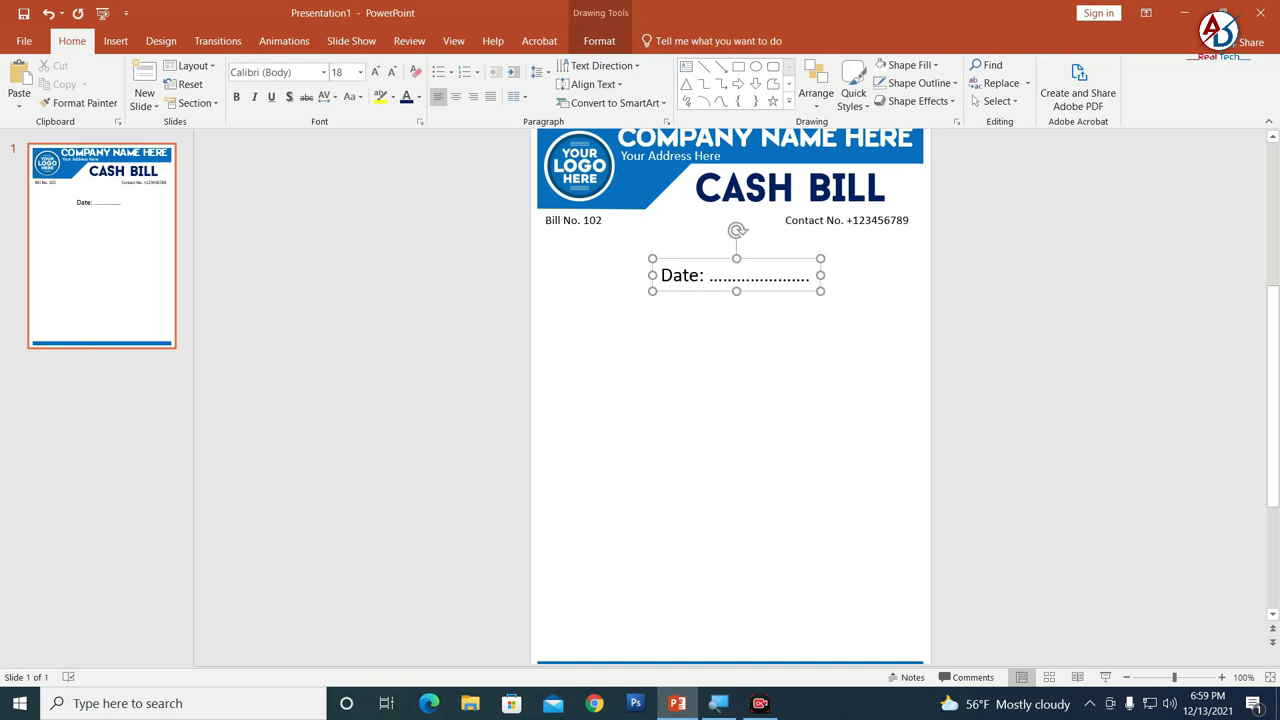
text(..........)
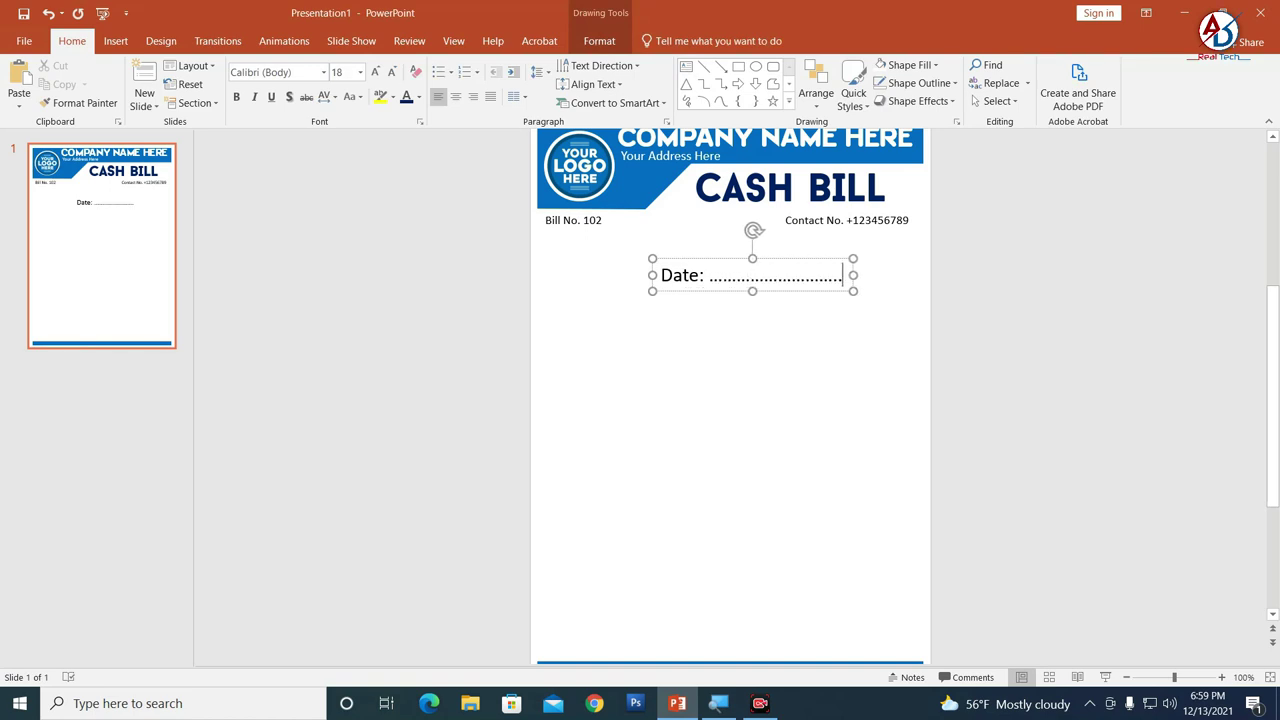
key(ctrl+a)
click(392, 73)
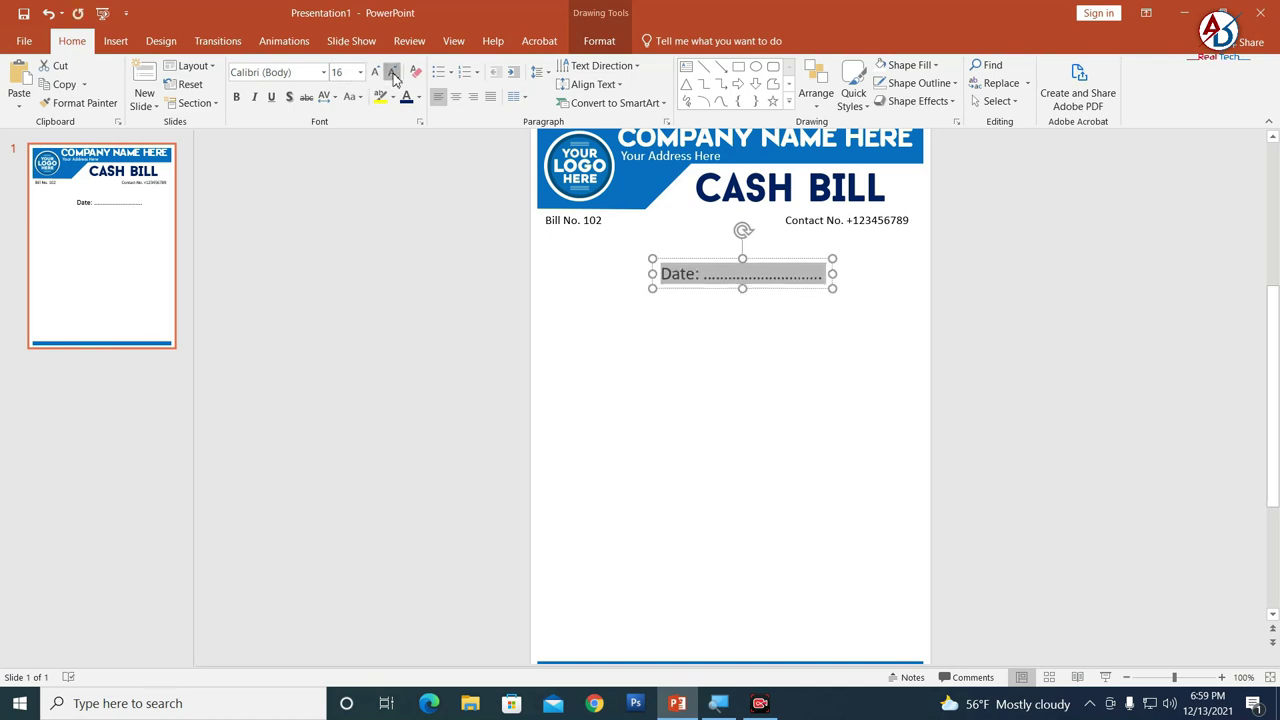
click(392, 73)
click(392, 73)
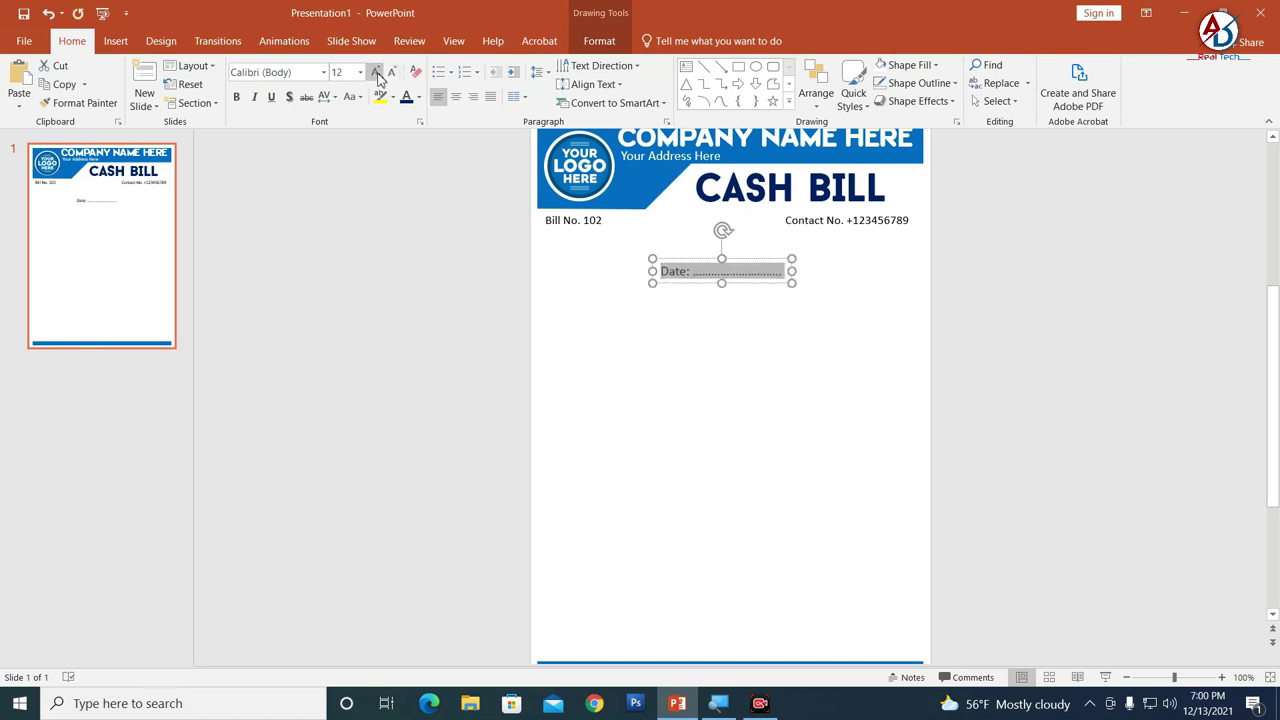
click(376, 73)
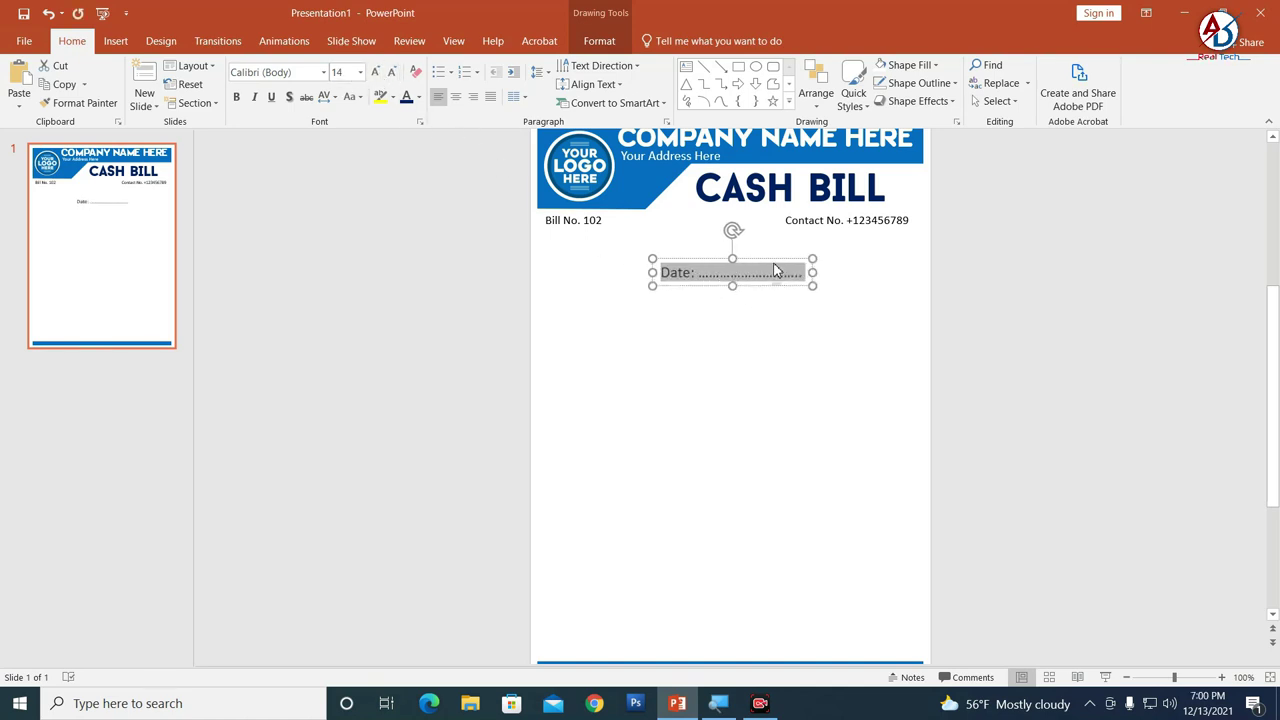
drag(775, 270, 895, 229)
Step: Widen the Bill No./Contact No. box on both sides so the contact number sits flush right
click(784, 220)
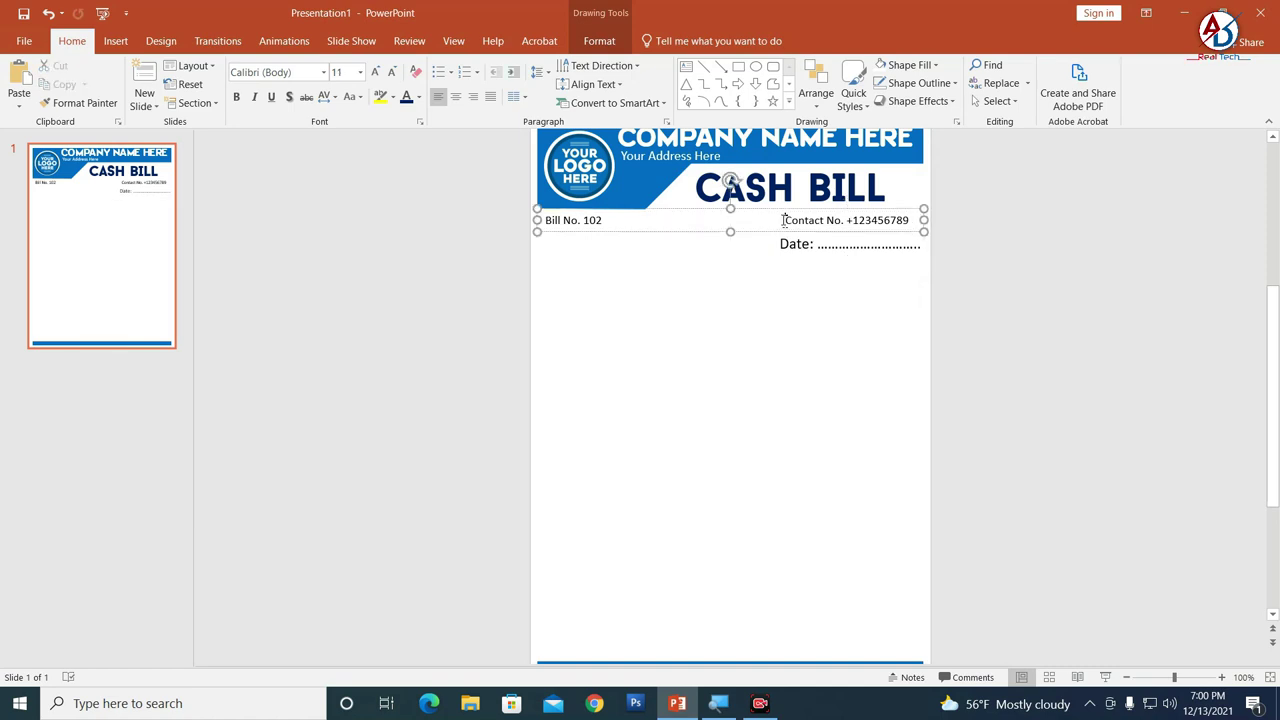
key(ctrl+Right)
key(ctrl+Right)
key(Return)
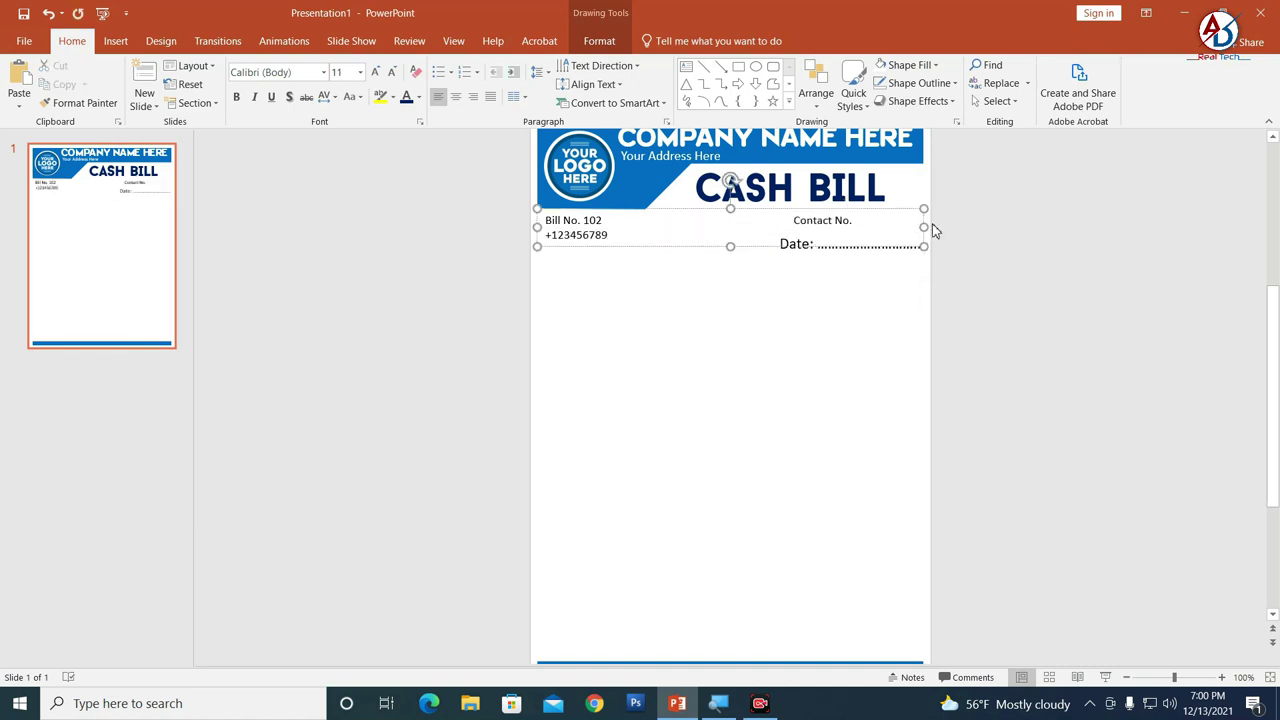
drag(924, 227, 931, 226)
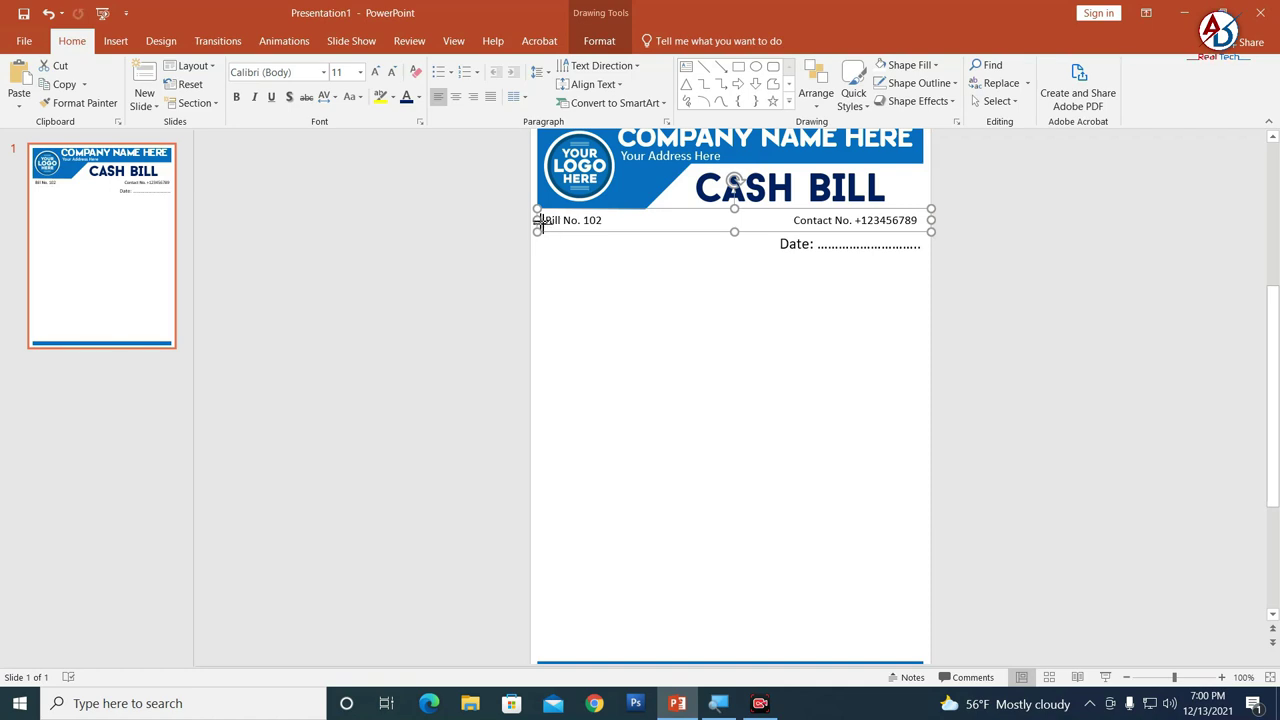
drag(540, 221, 530, 221)
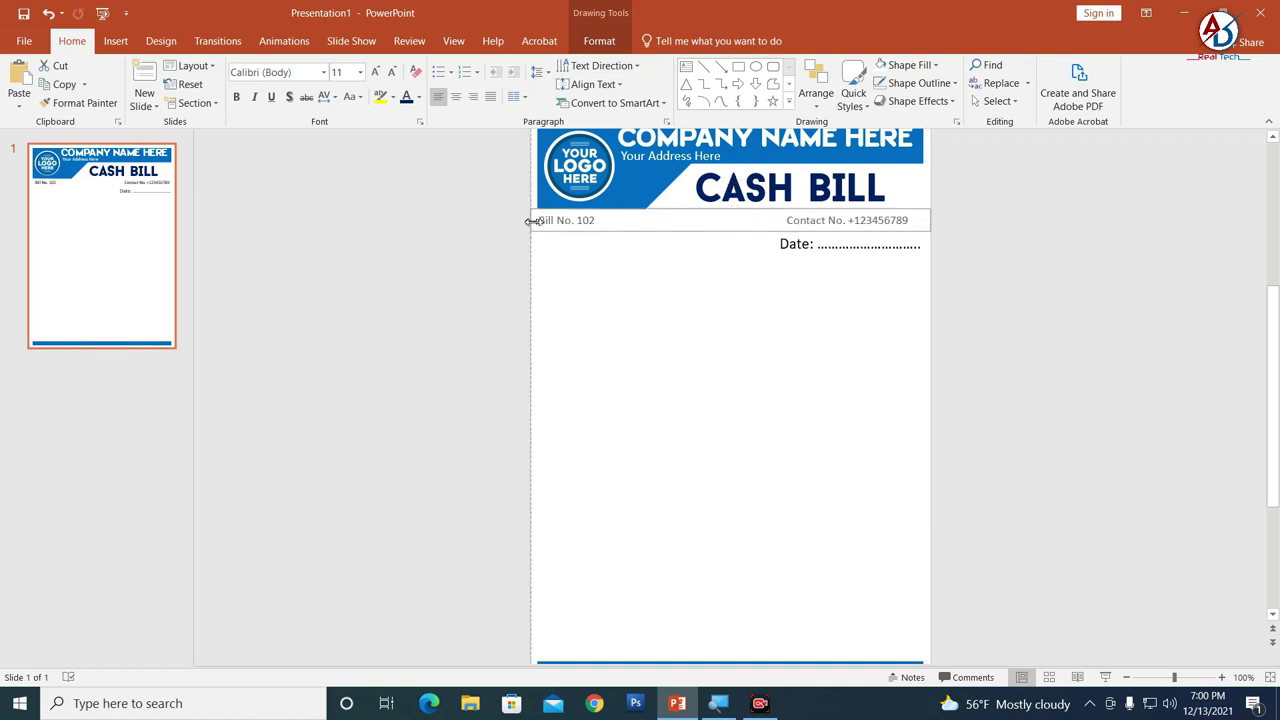
click(781, 222)
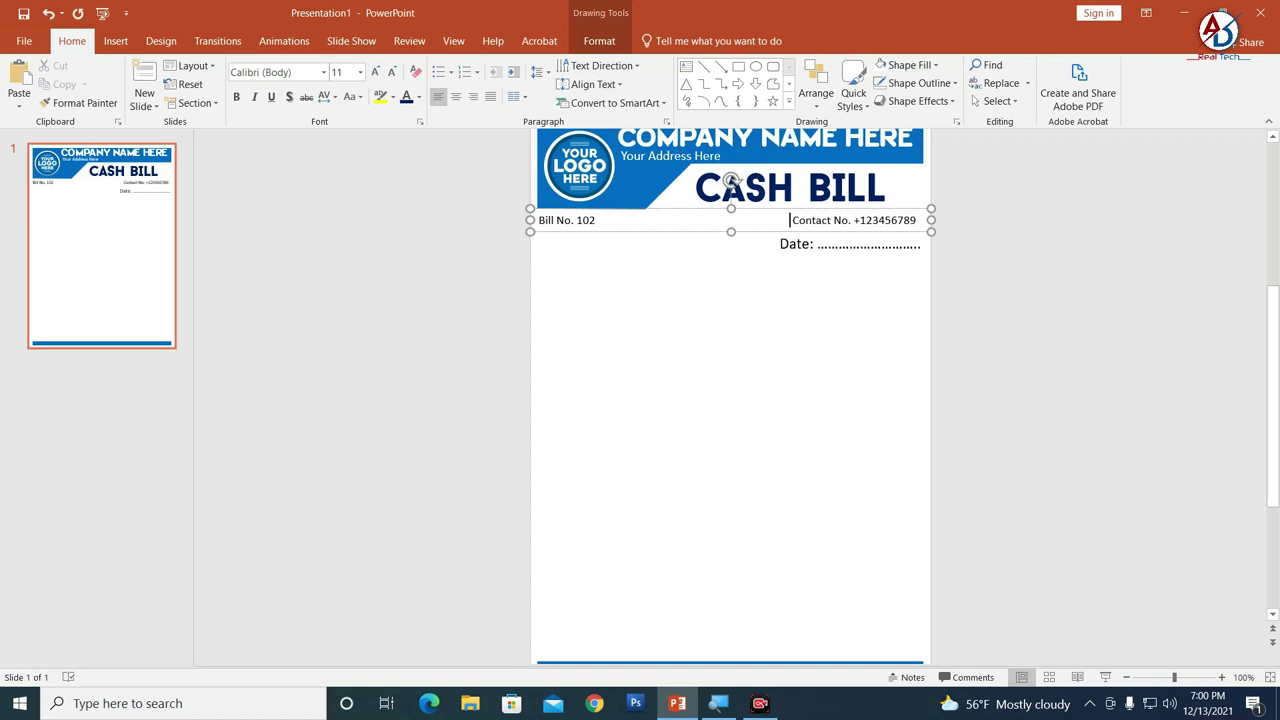
click(862, 312)
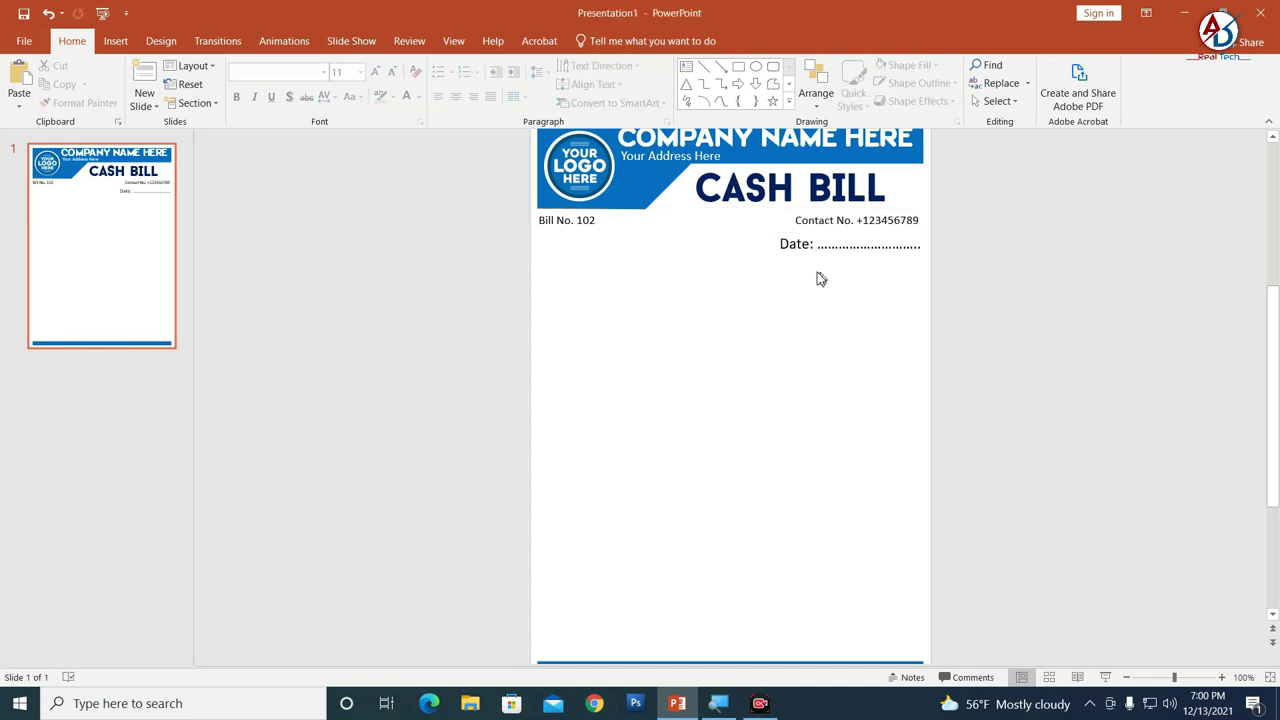
ctrl+scroll(822, 284, down, 3)
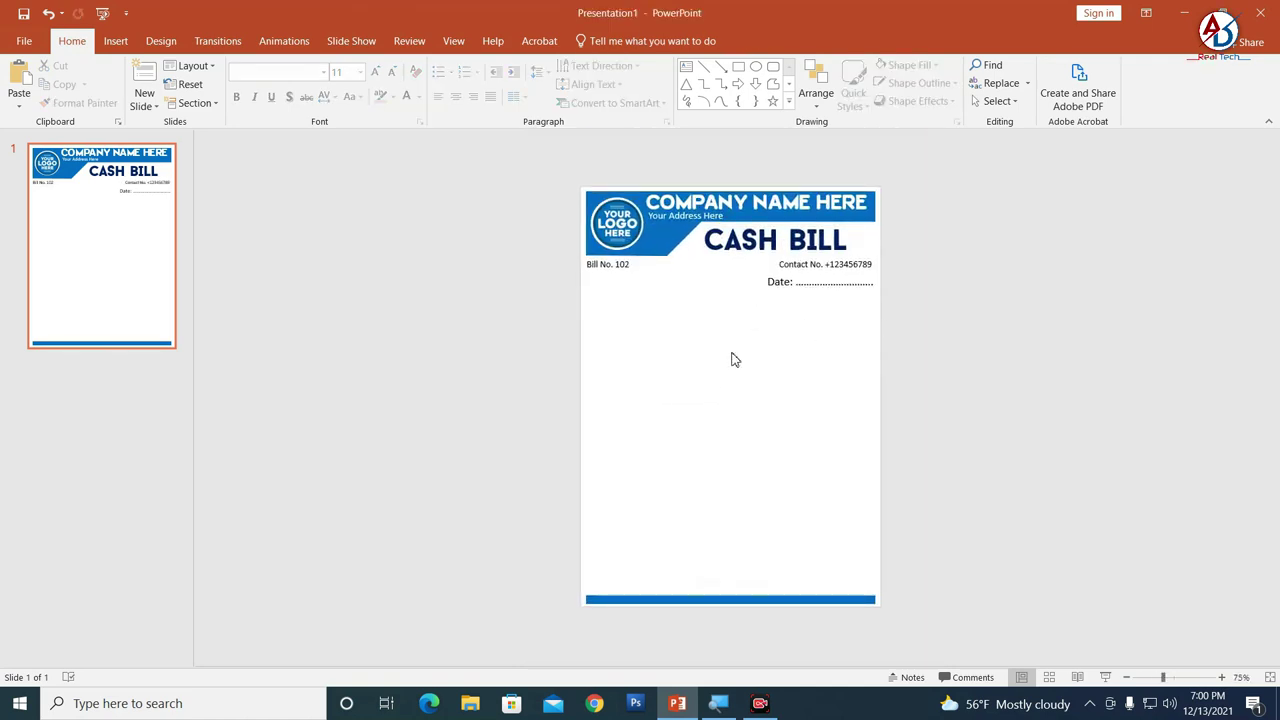
ctrl+scroll(700, 366, up, 3)
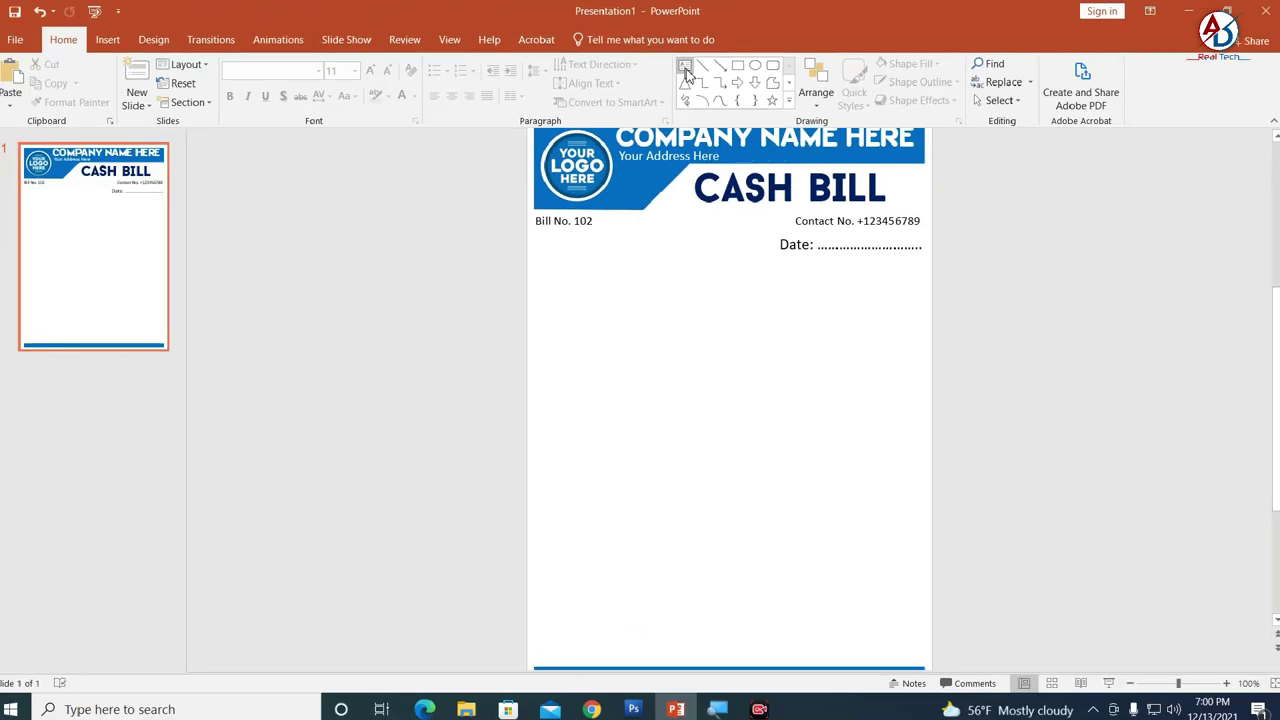
Step: Insert a 14 pt text box below Bill No. 102 reading 'Party's A/c Name'
click(686, 67)
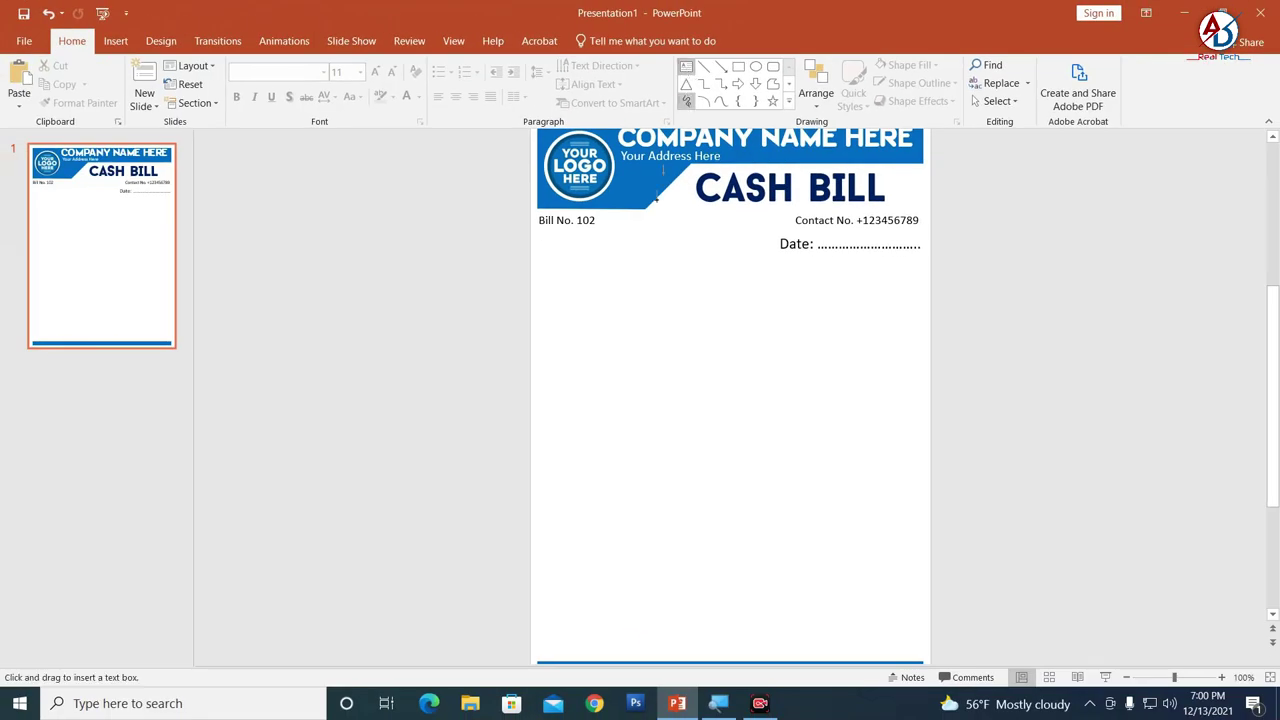
click(572, 312)
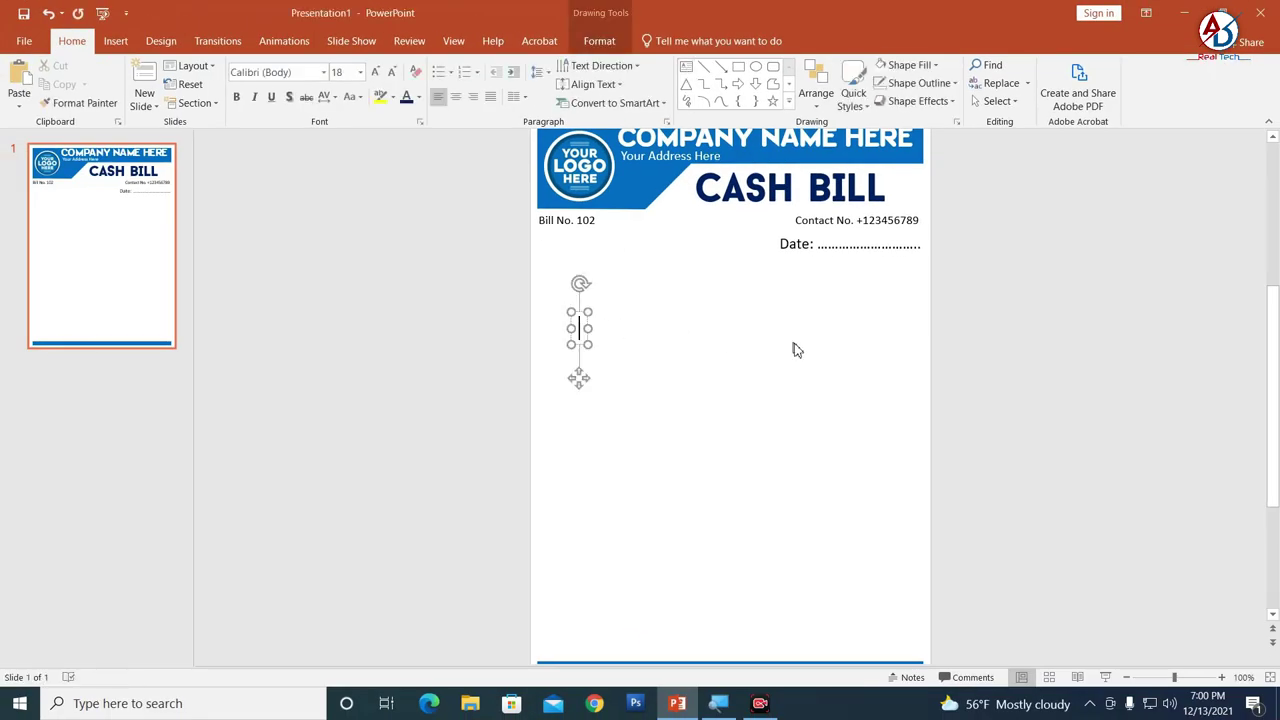
click(393, 75)
click(393, 75)
text(N)
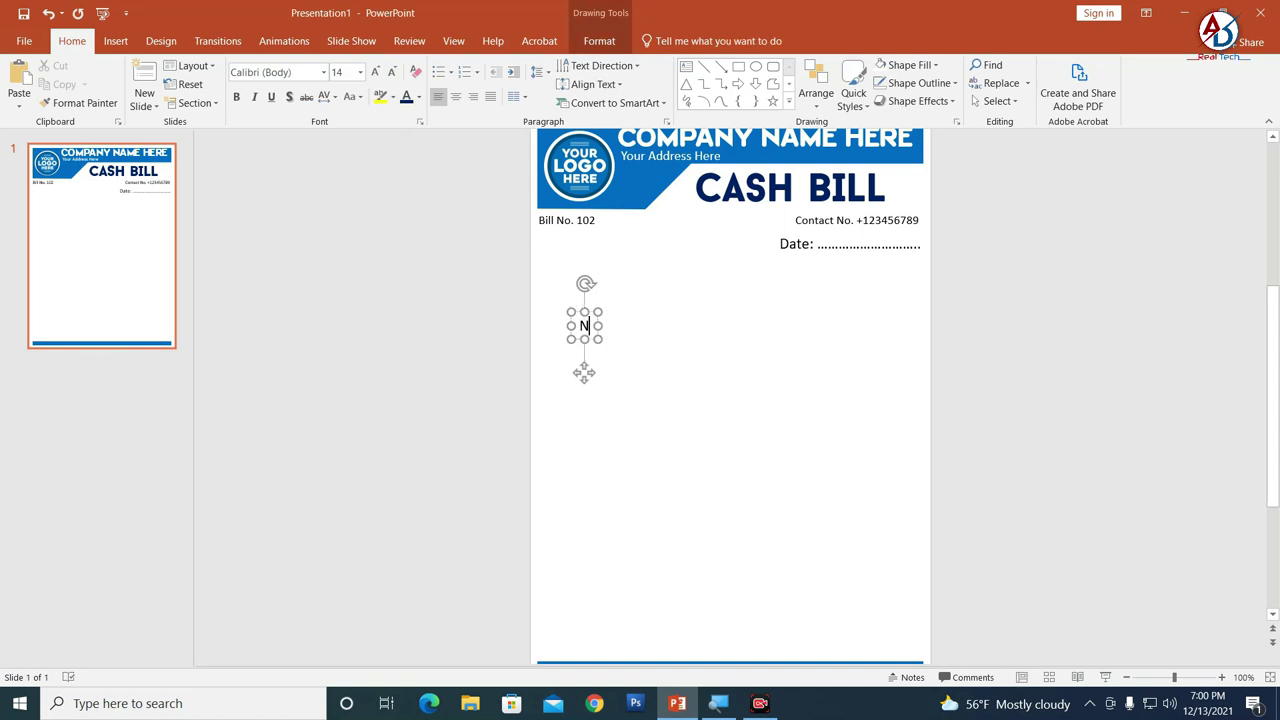
text(ma)
key(BackSpace)
key(BackSpace)
key(BackSpace)
text(Party's A)
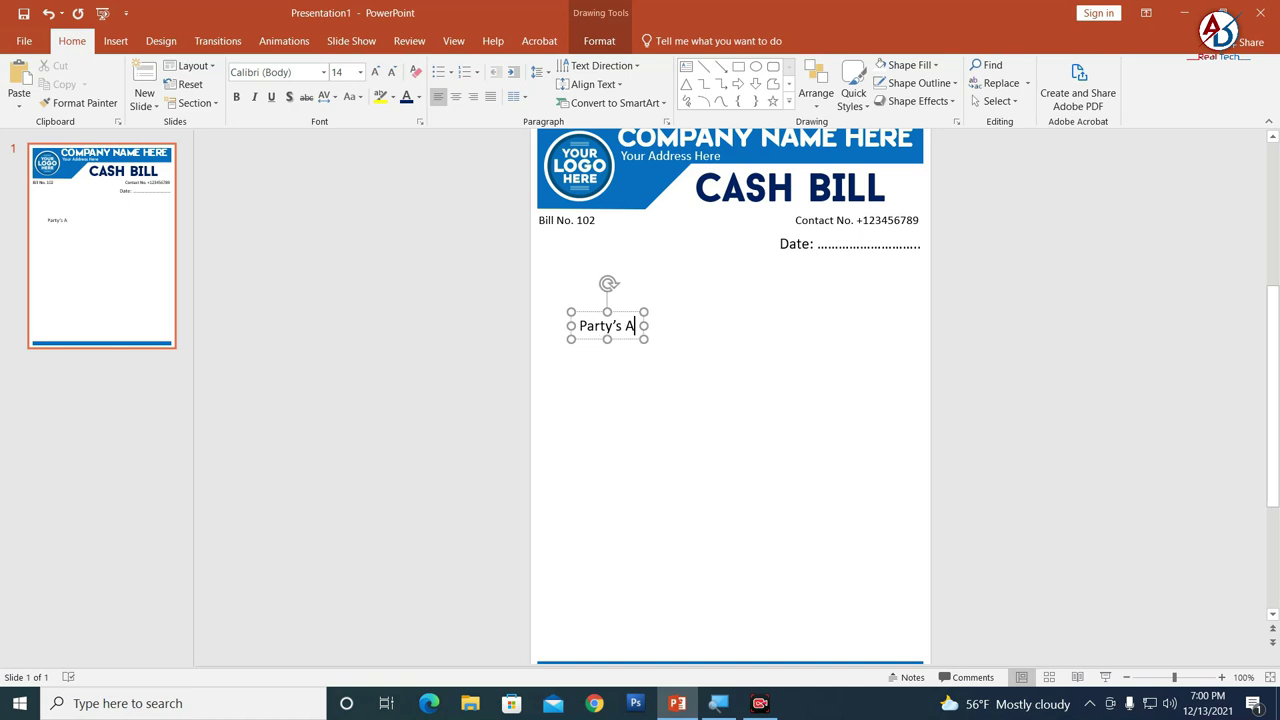
text(/c Name)
key(Return)
Step: Add the Address line, move the box to the left margin, and add underscore blanks with Contact
text(Adre)
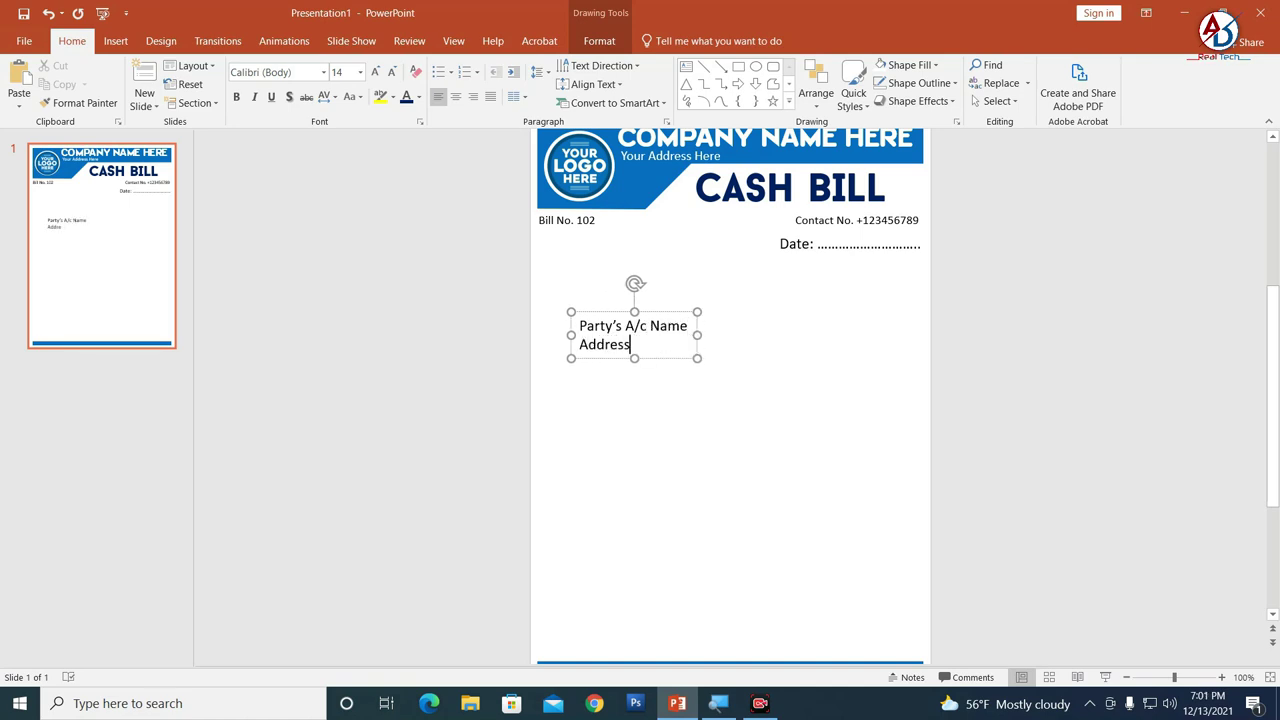
drag(666, 310, 628, 247)
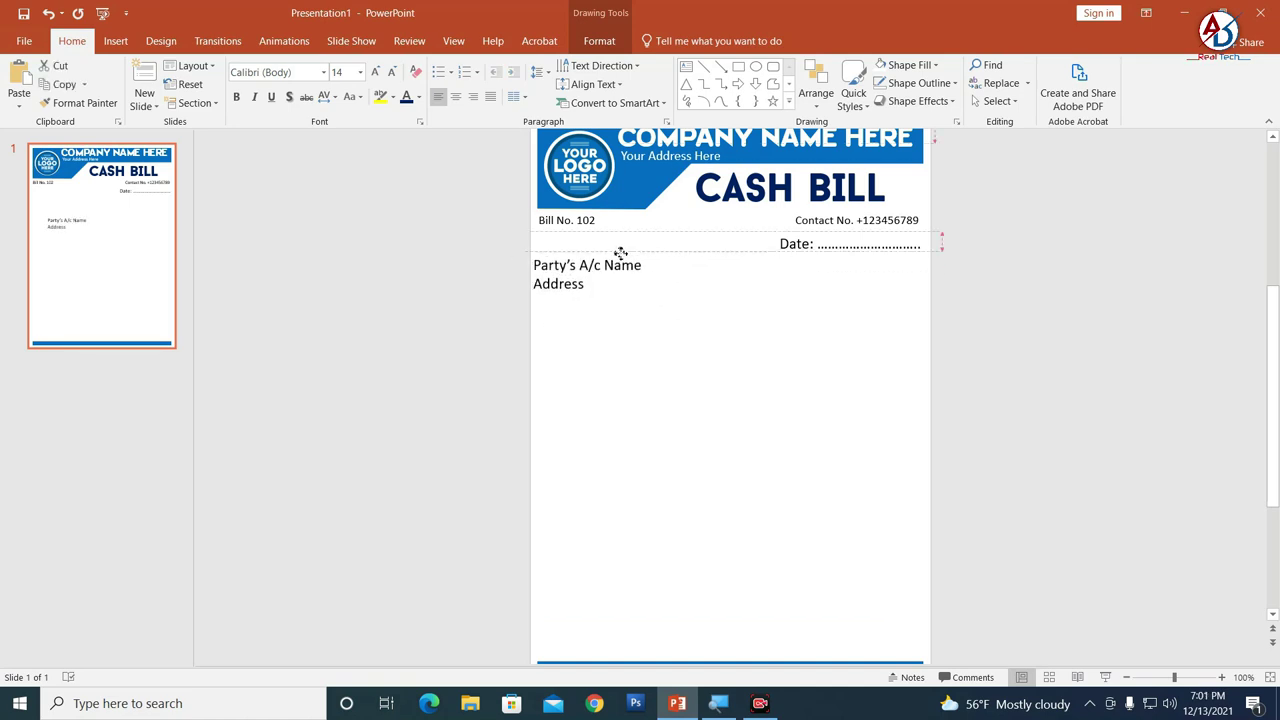
click(648, 263)
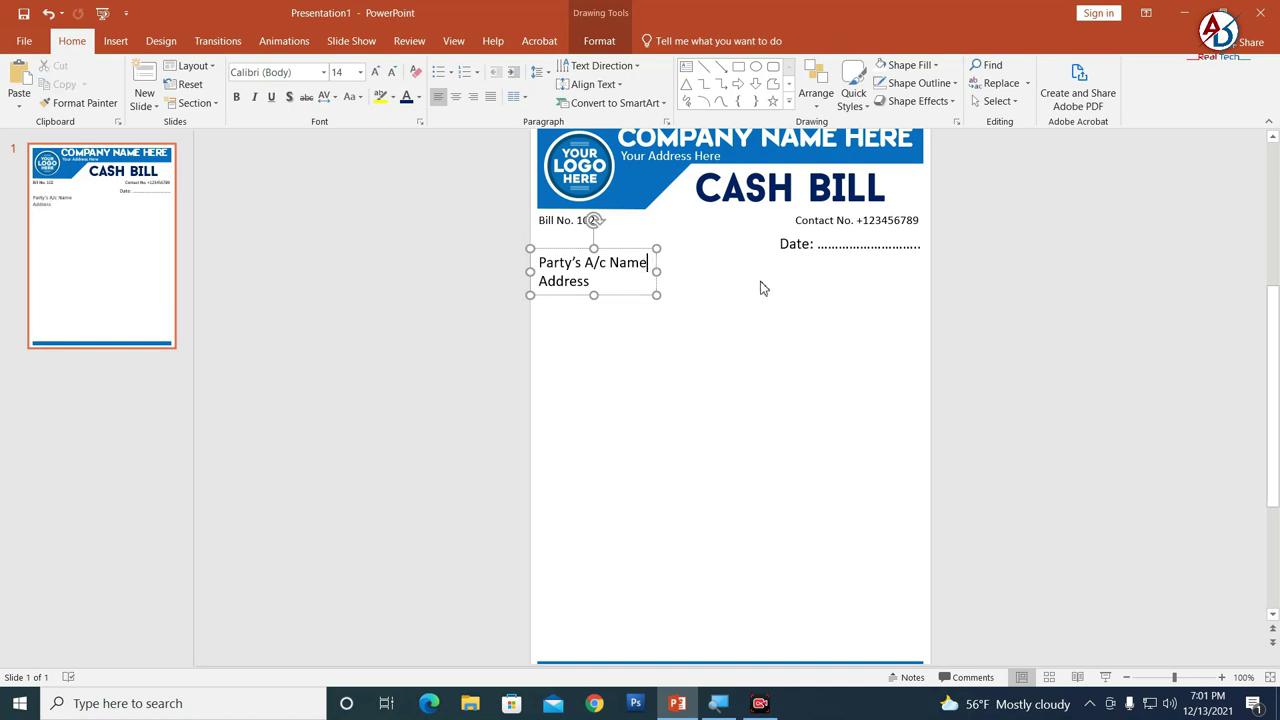
text(.)
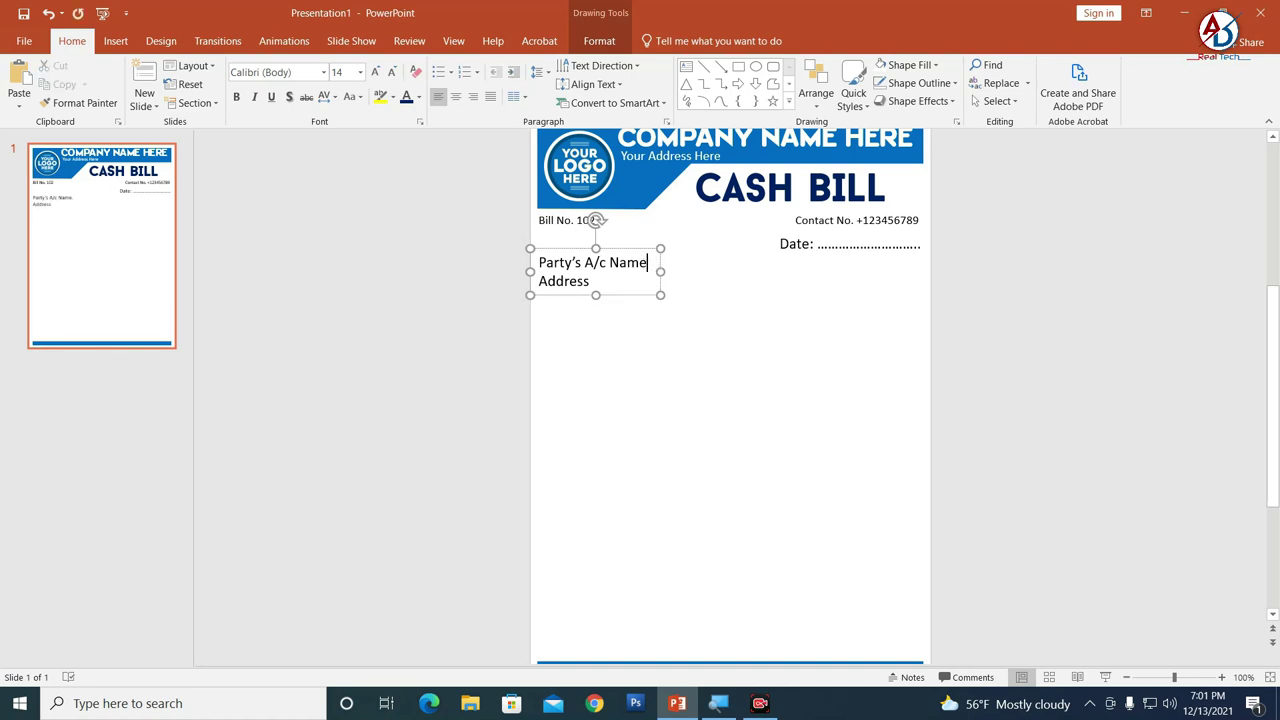
text(________)
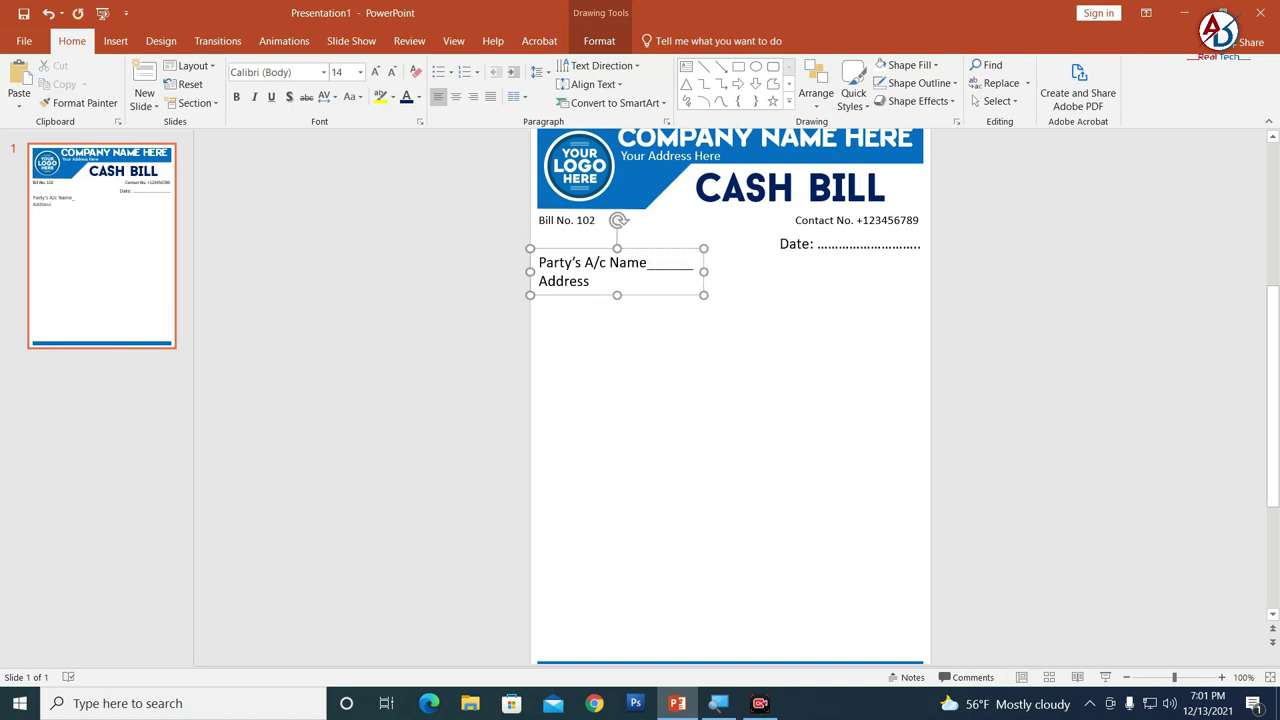
text(__________________)
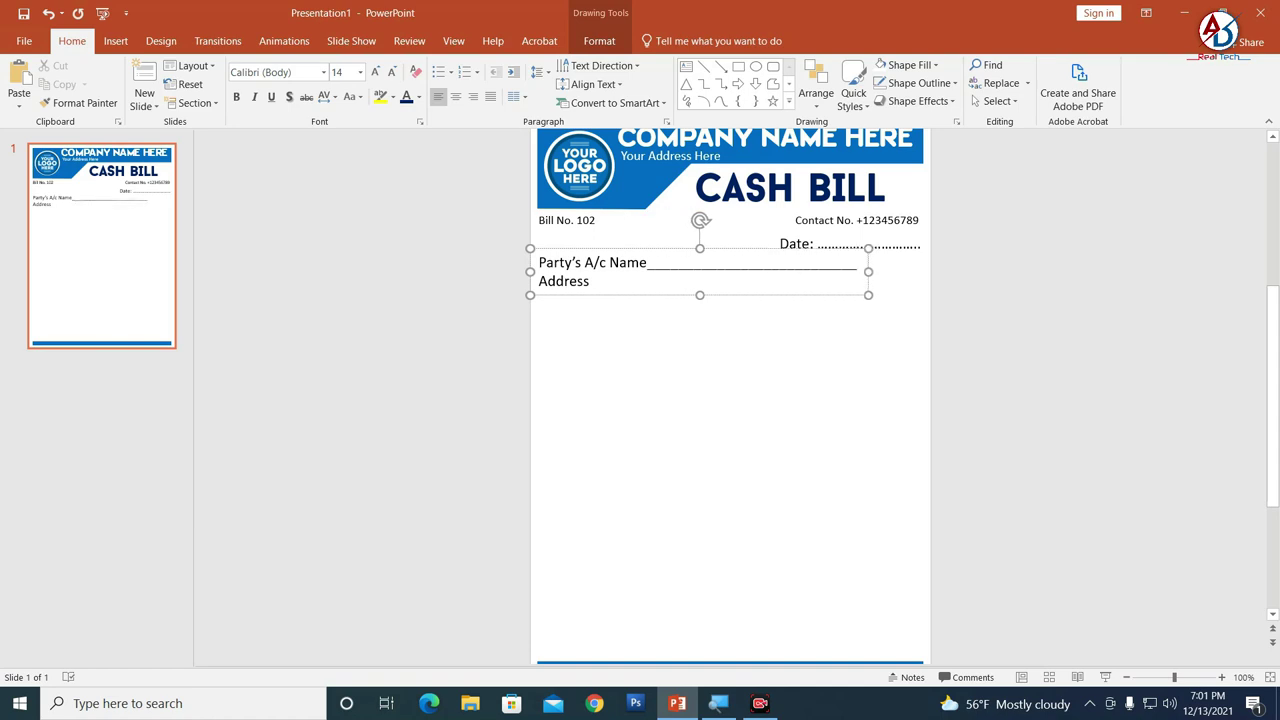
text(______)
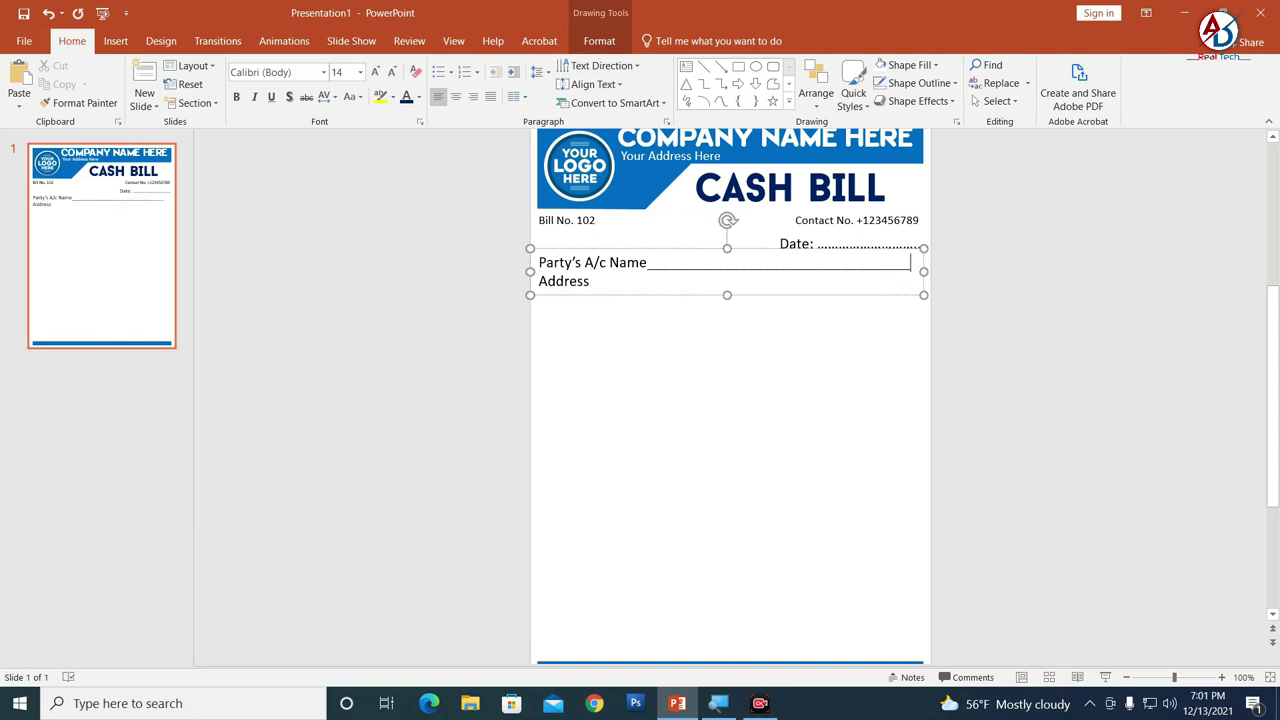
text(__)
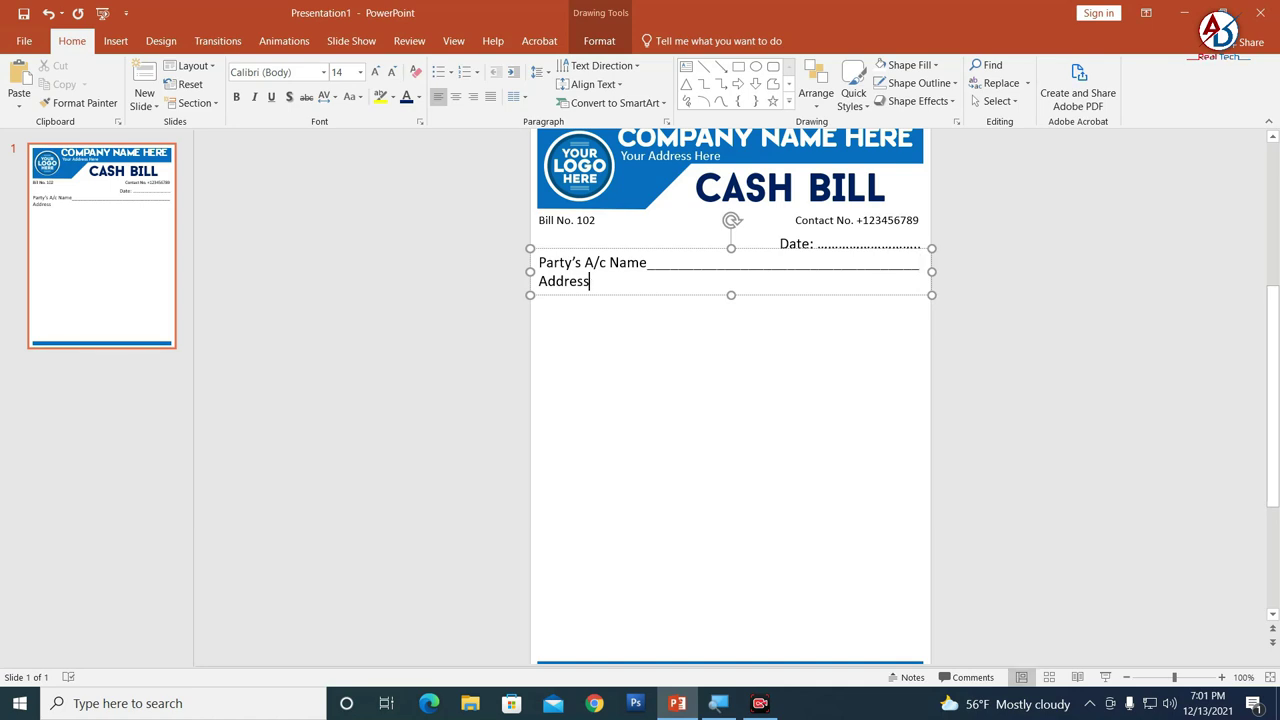
text(: )
text(:)
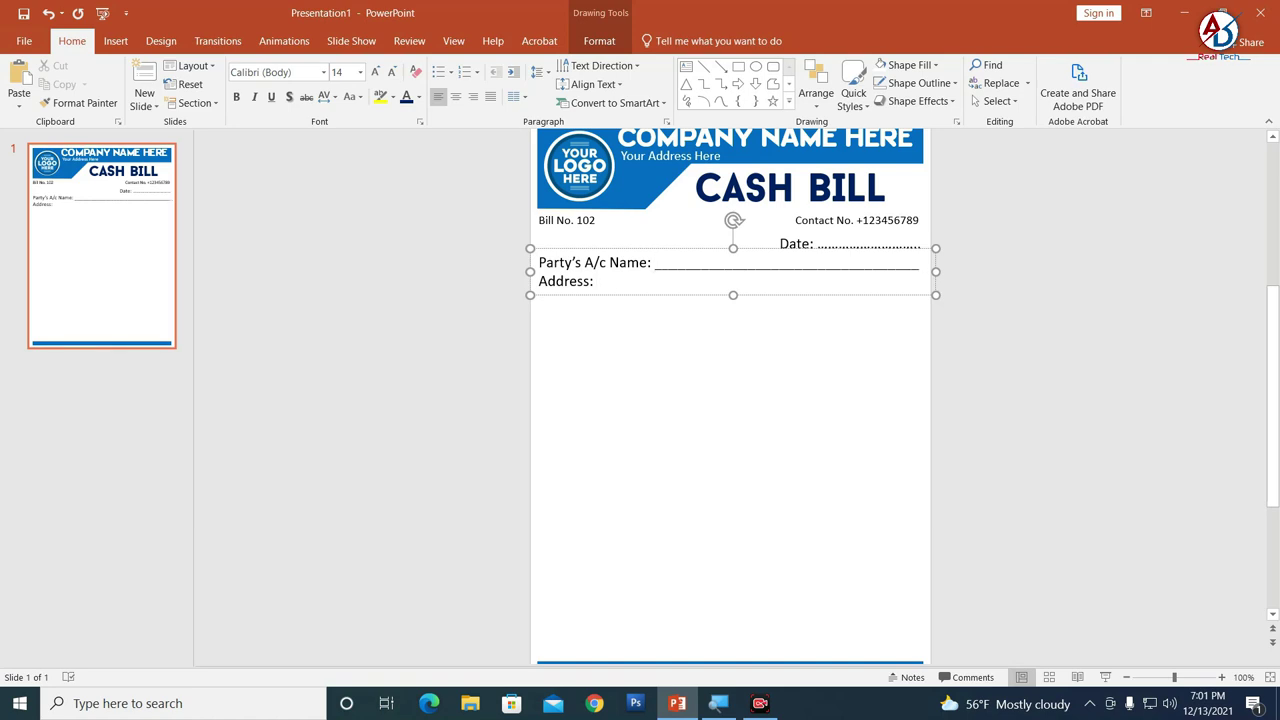
text( ________________)
text( Contact)
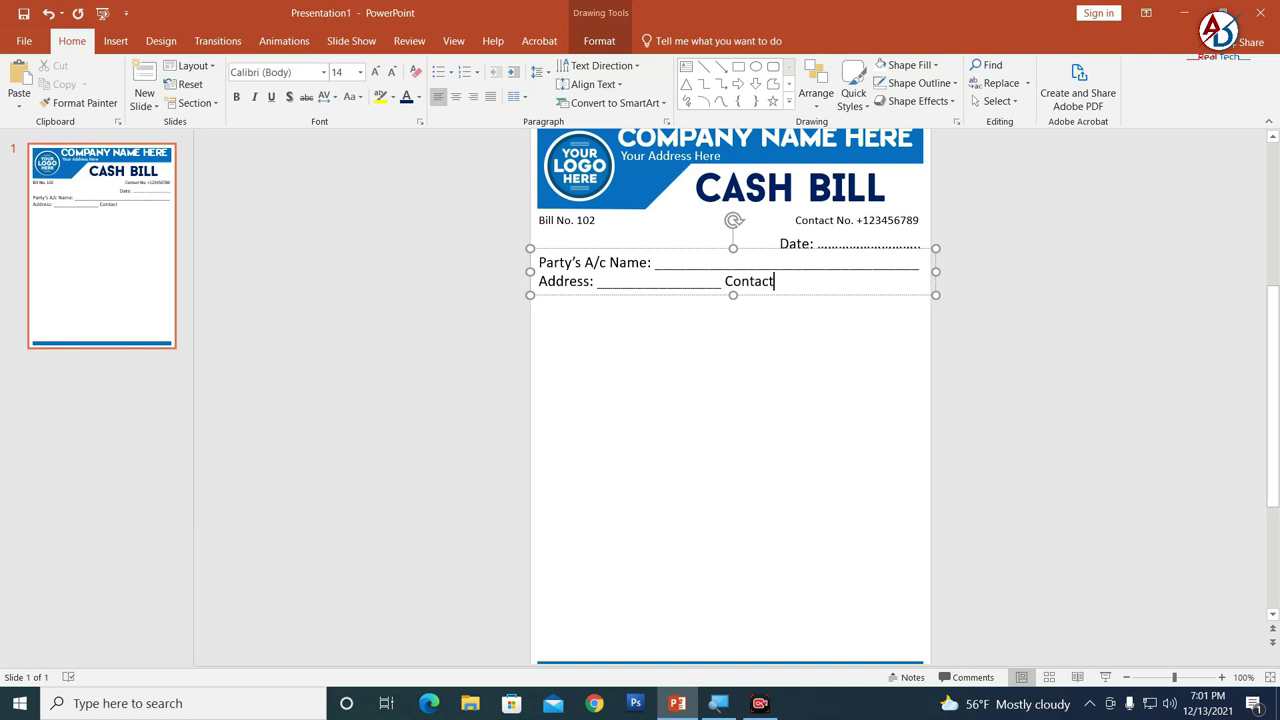
text(: __________________)
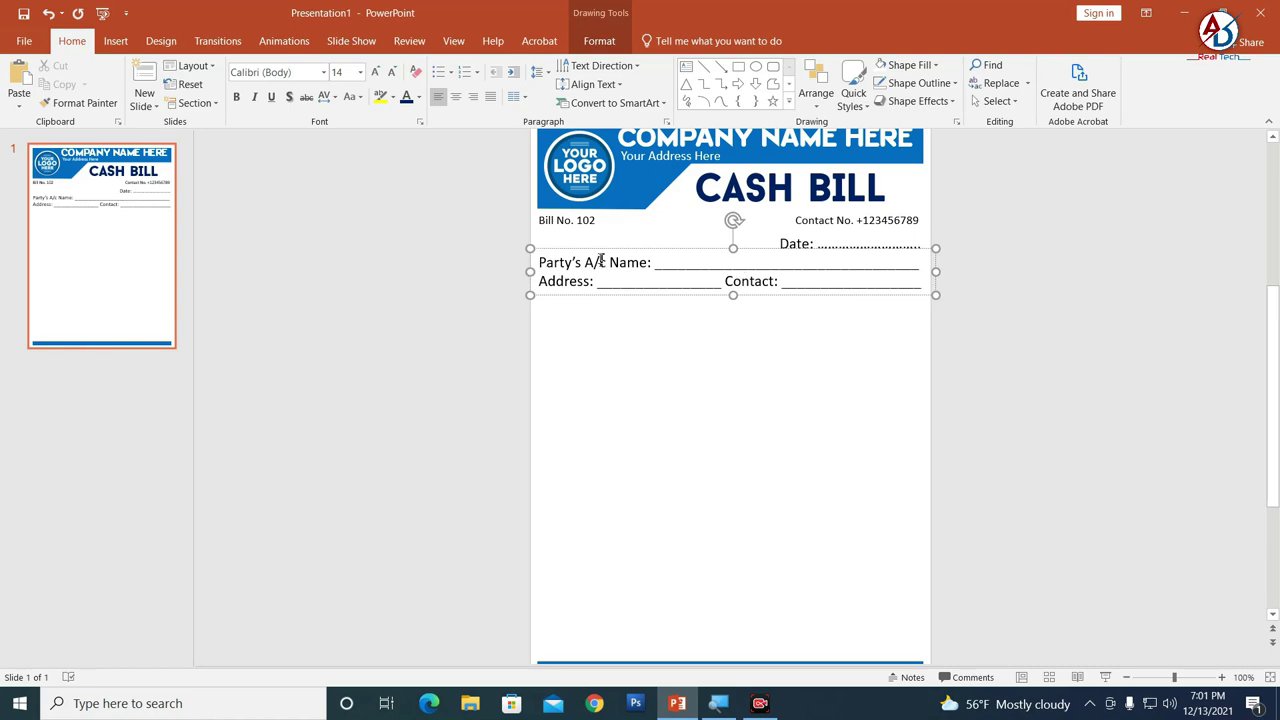
Step: Apply 1.5 line spacing to the party details and move them up just below Date
key(ctrl+a)
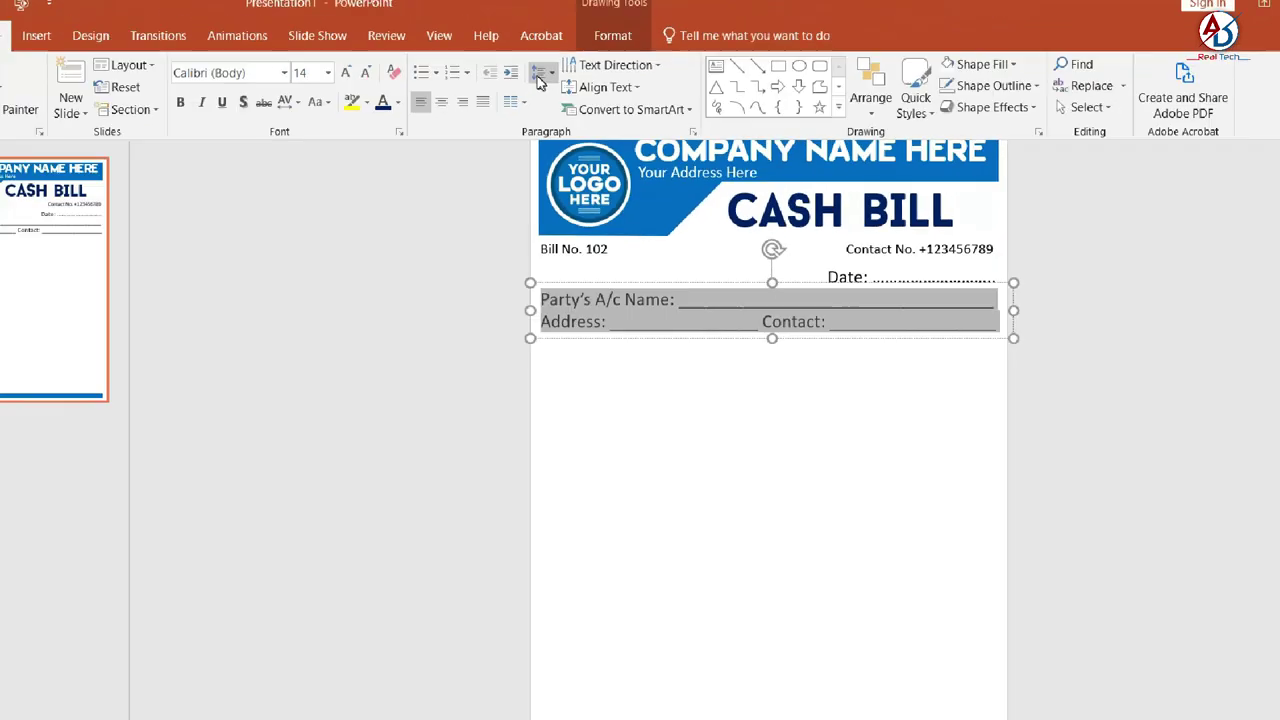
click(538, 74)
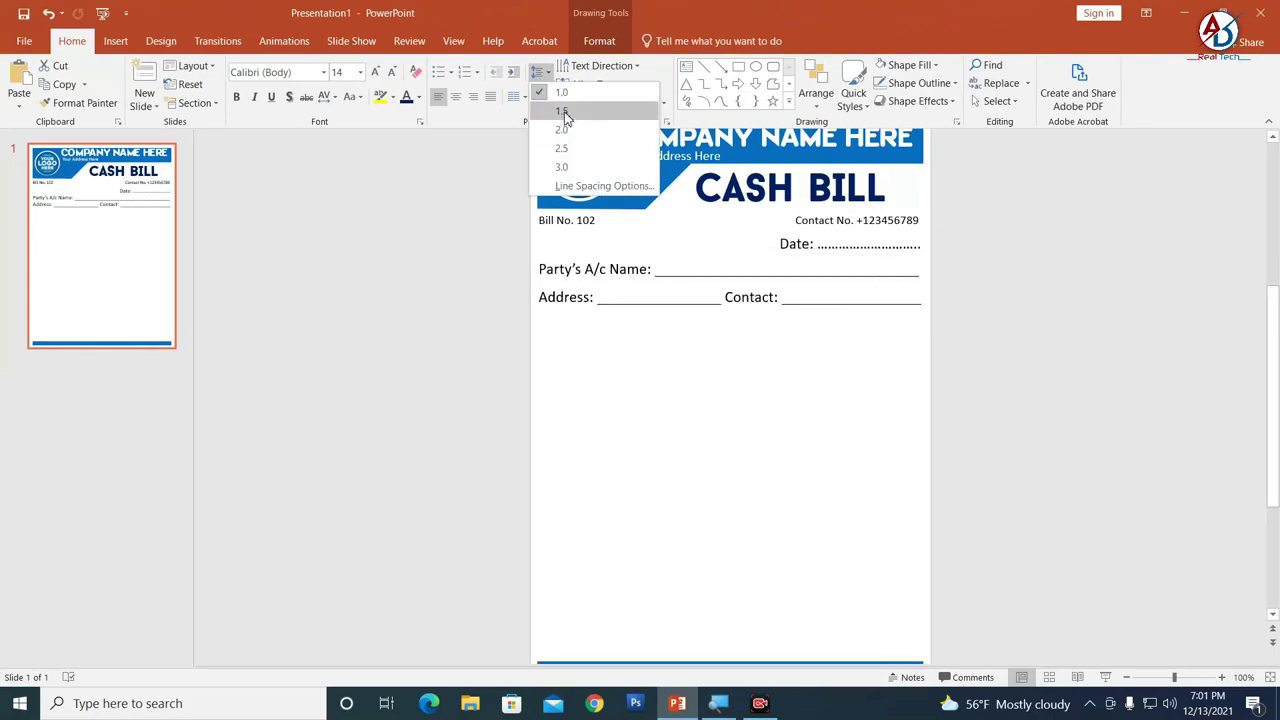
click(563, 111)
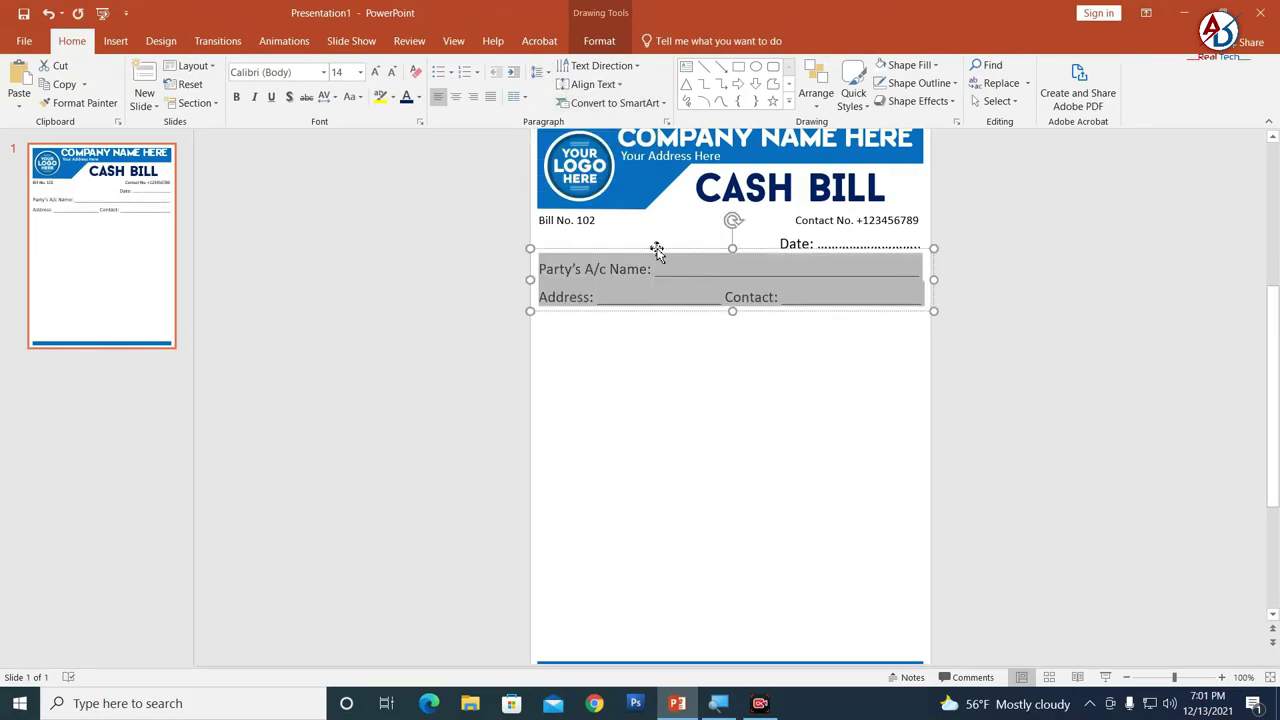
drag(656, 249, 657, 241)
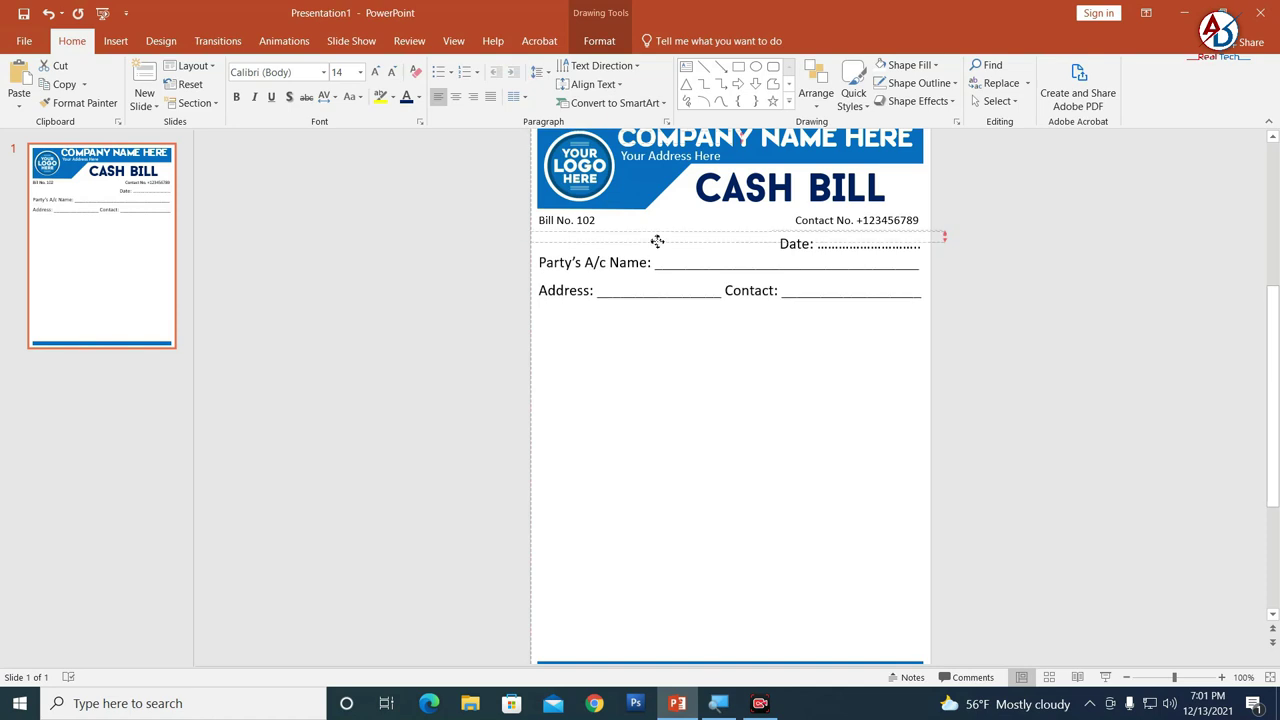
click(677, 411)
scroll(694, 400, down, 3)
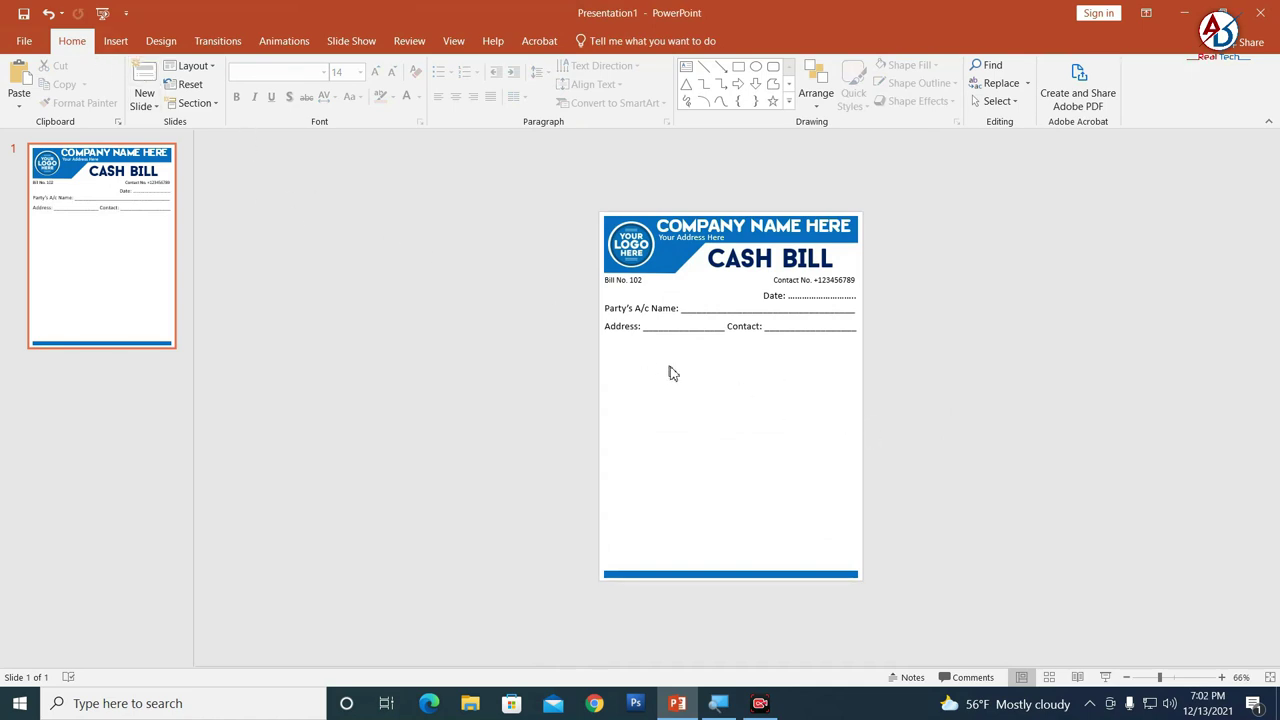
Step: Bring up the Insert Table size grid to choose a 5 by 6 table
click(115, 41)
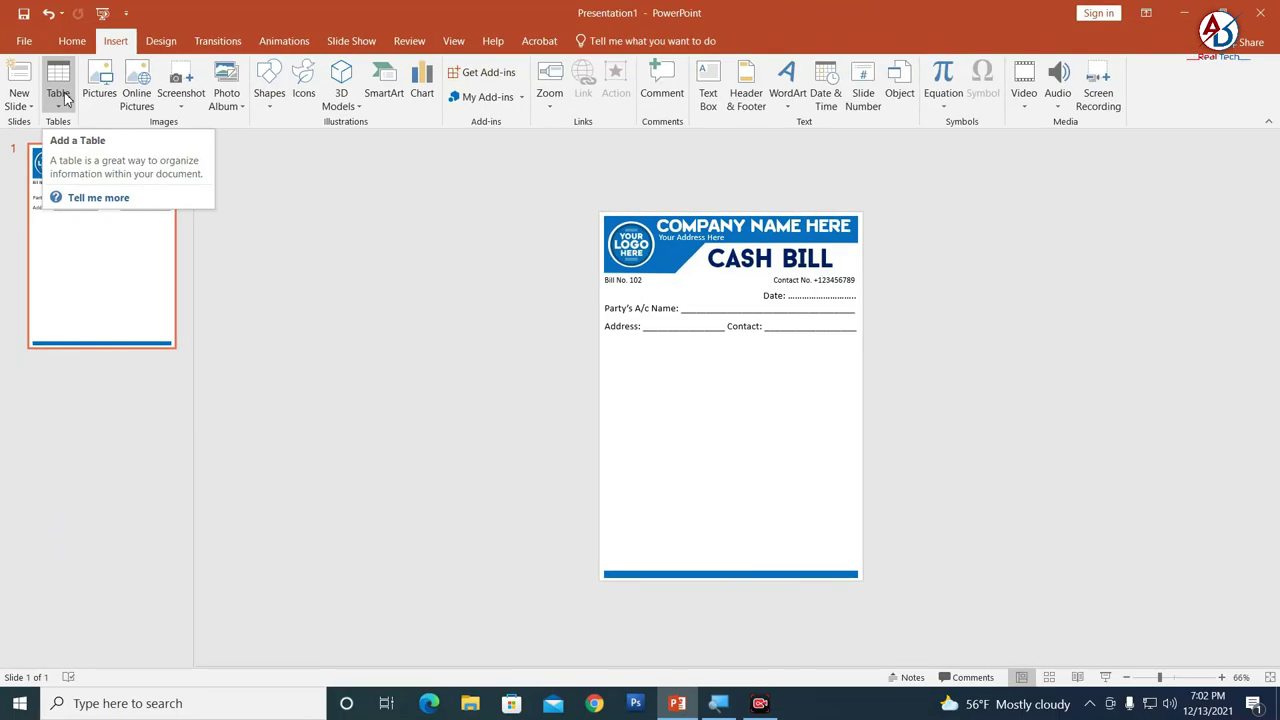
click(60, 95)
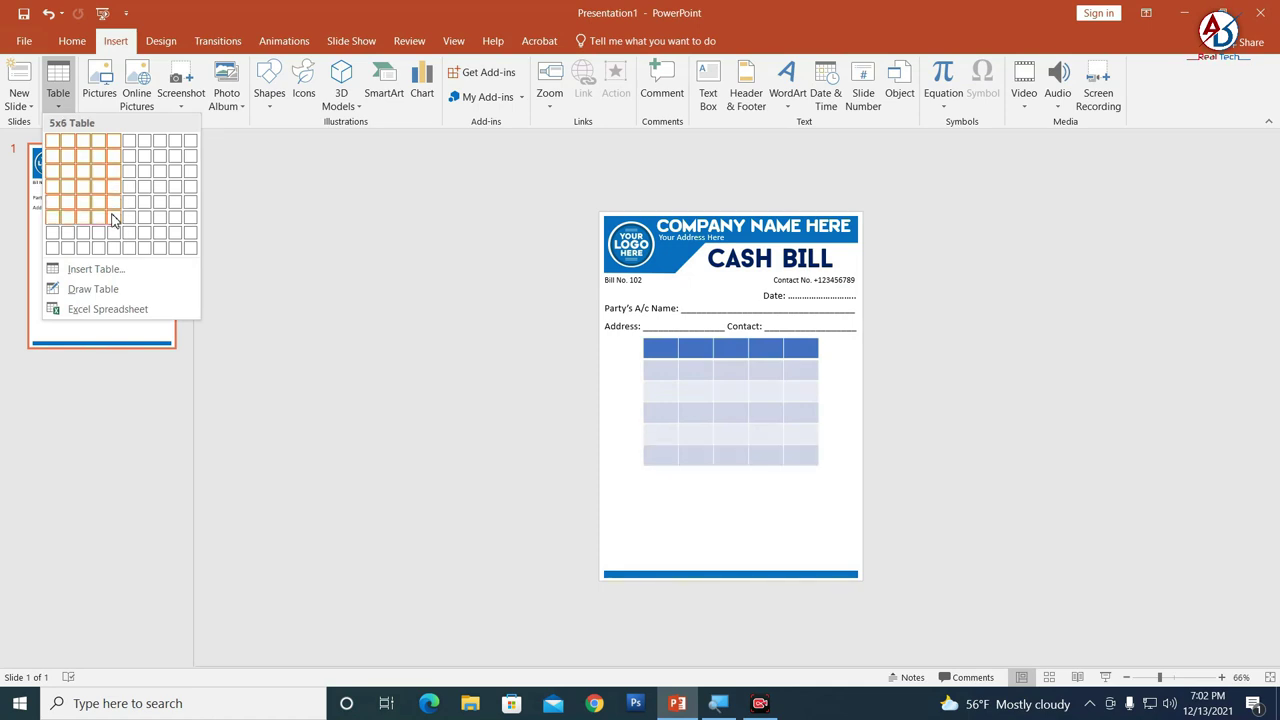
Step: Insert a 5×6 table, apply the plain grid style, shorten it, and align it left under Address
click(113, 222)
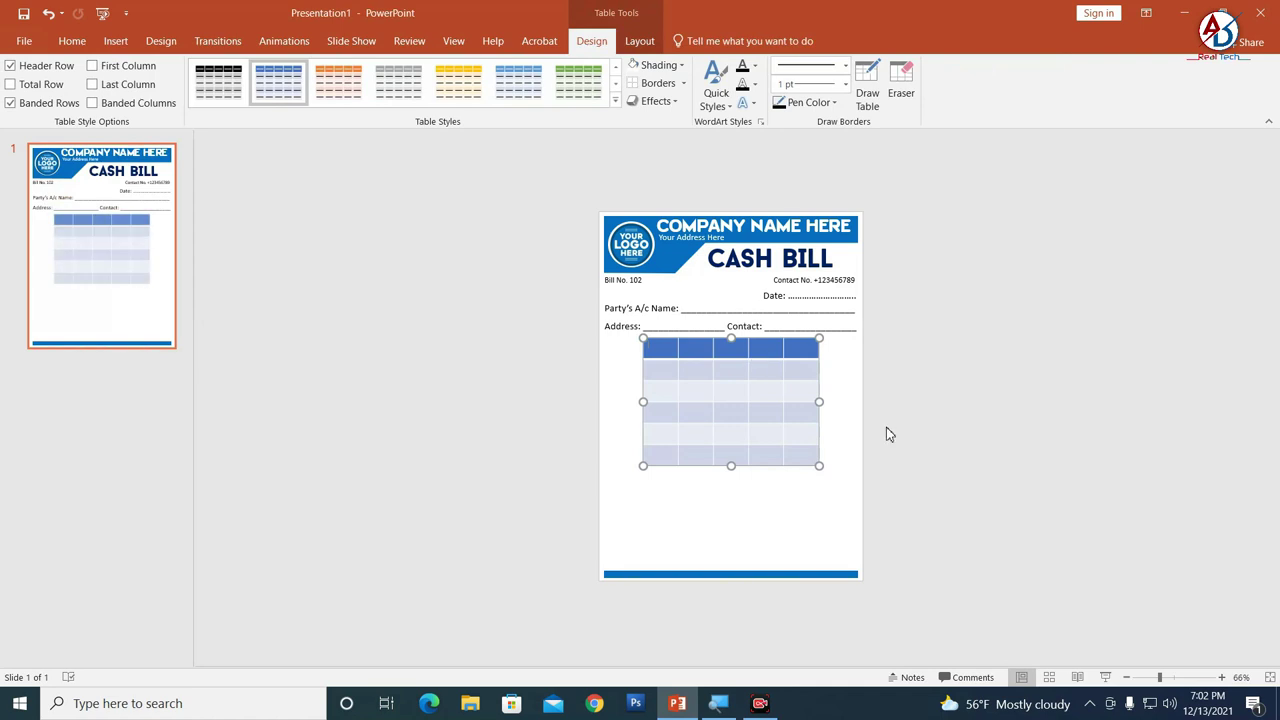
scroll(900, 420, up, 4)
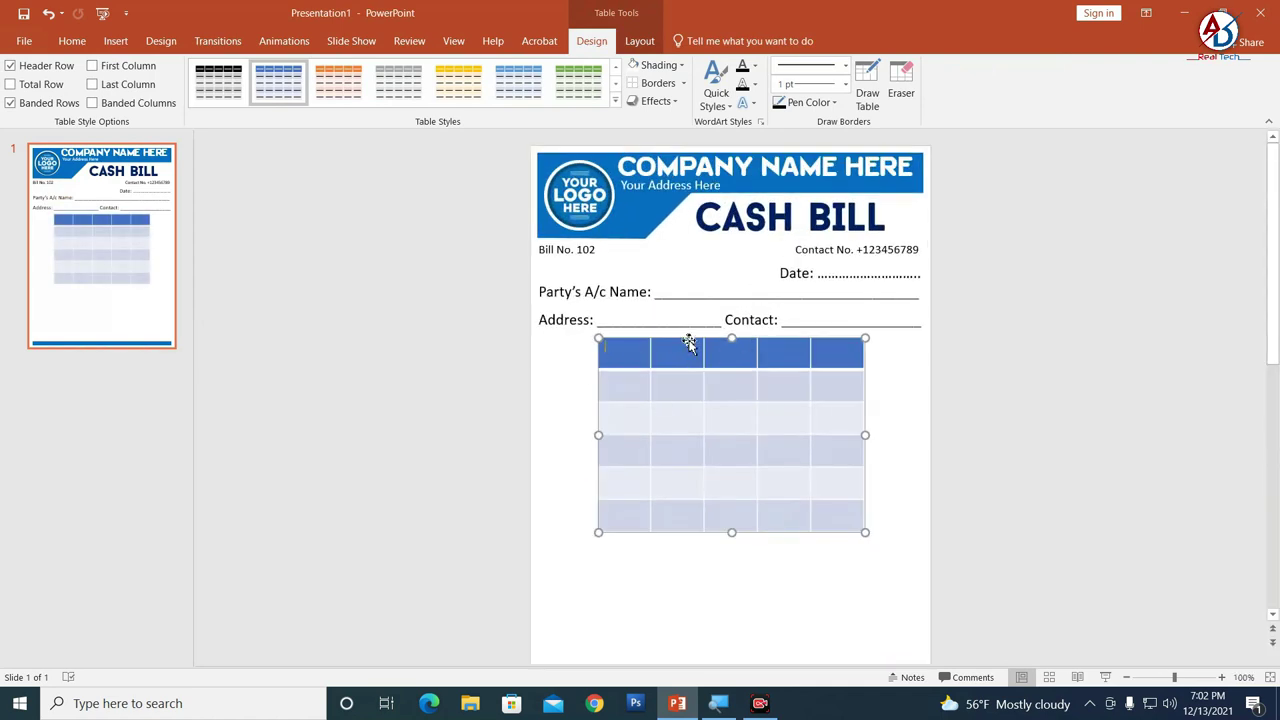
mouse_move(617, 350)
mouse_down()
mouse_move(800, 463)
mouse_move(834, 517)
mouse_up()
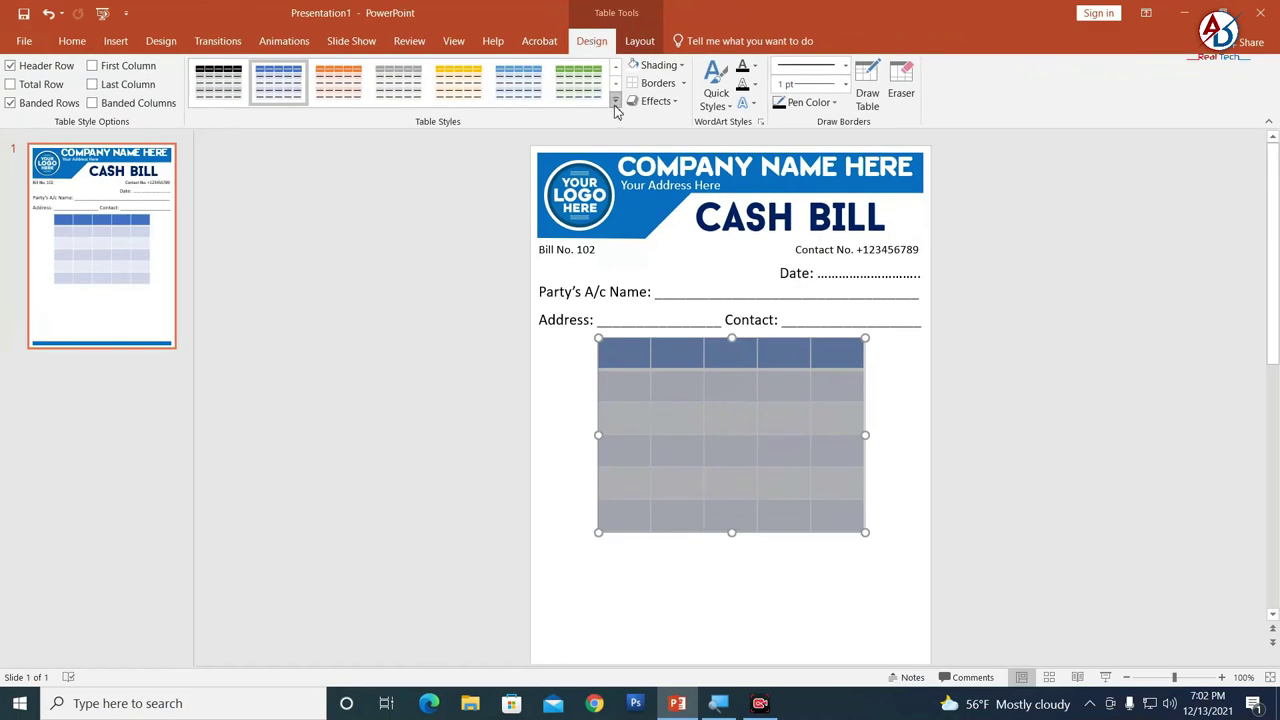
click(615, 103)
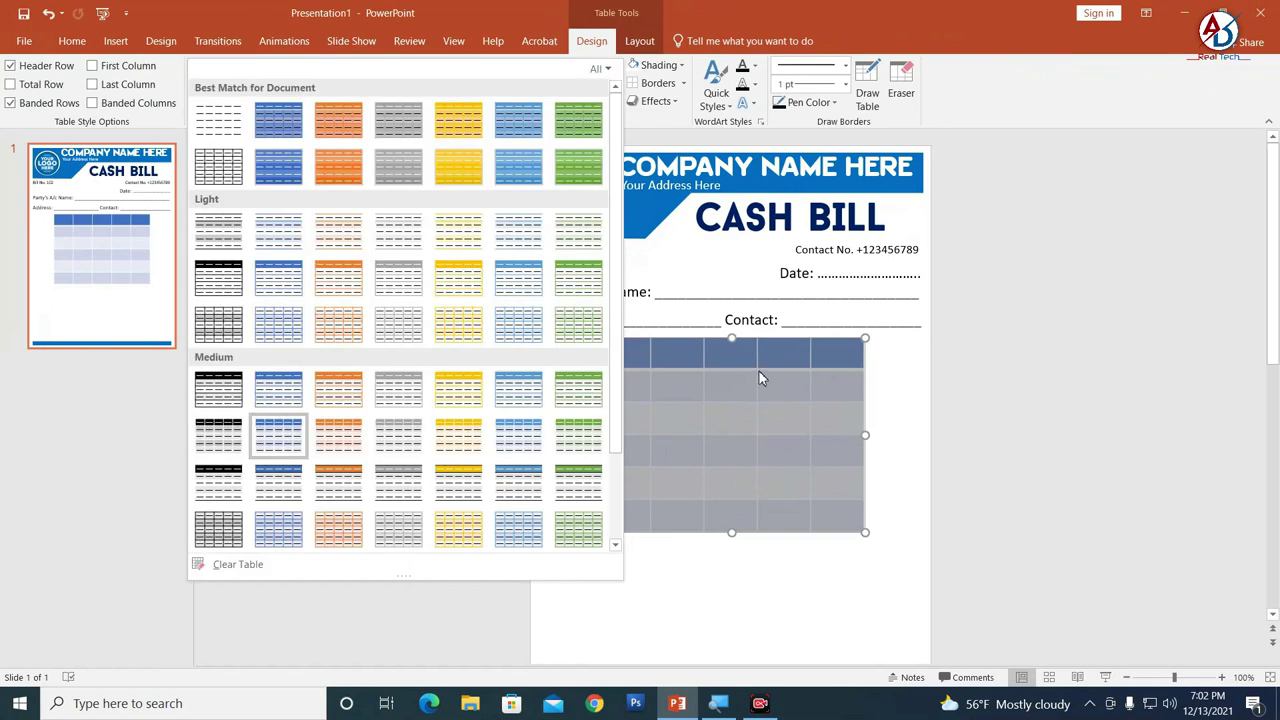
click(218, 168)
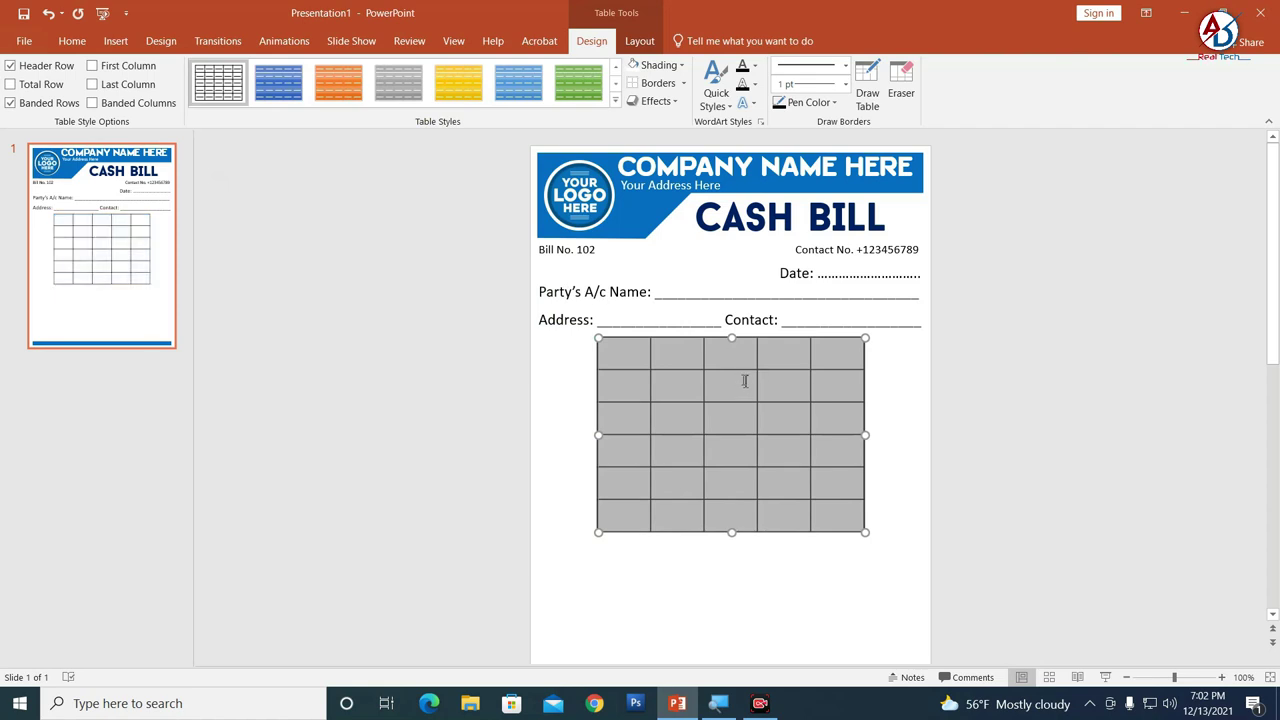
drag(865, 532, 868, 459)
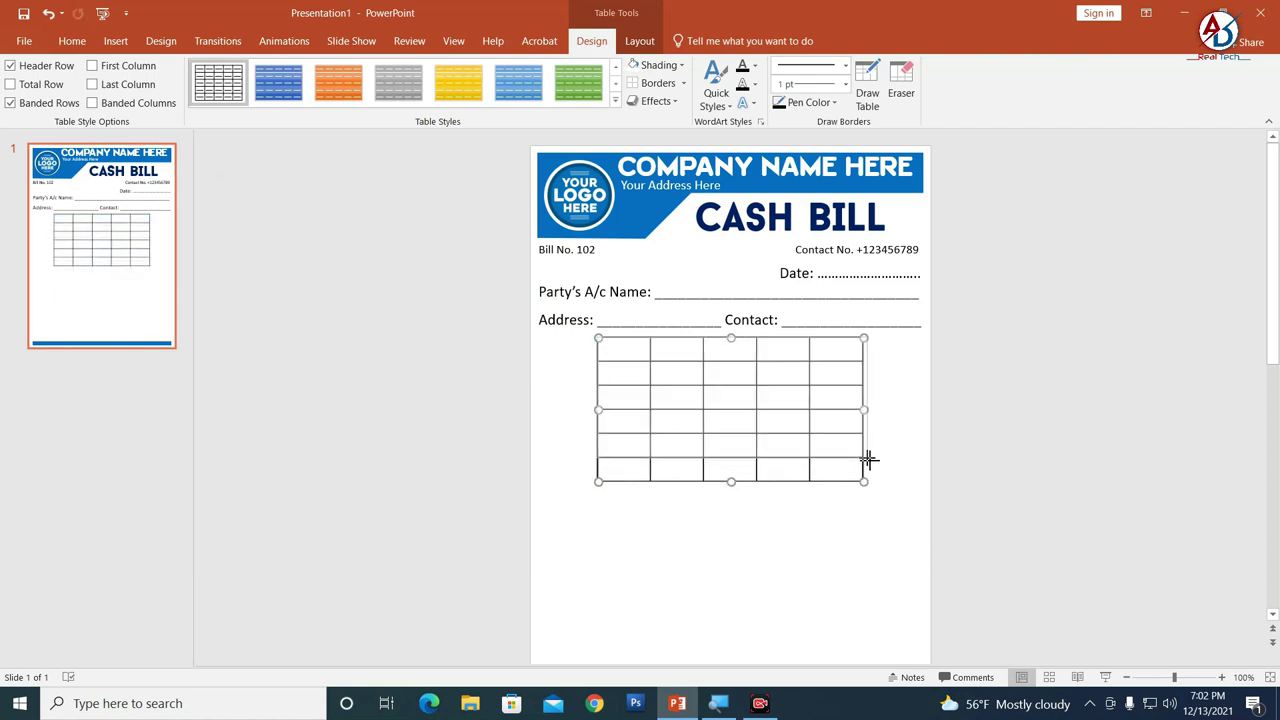
drag(791, 460, 729, 457)
Step: Turn on the rulers and narrow the table's first column for serial numbers
ctrl+scroll(781, 430, up, 3)
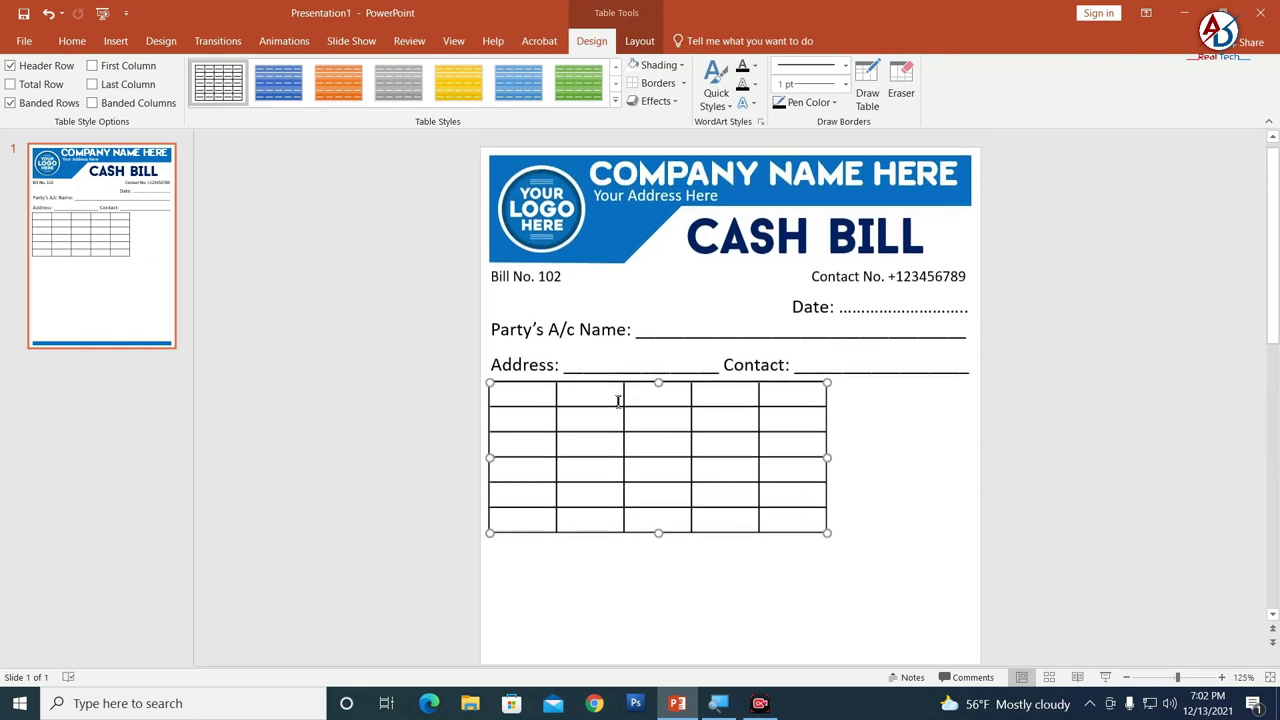
click(453, 41)
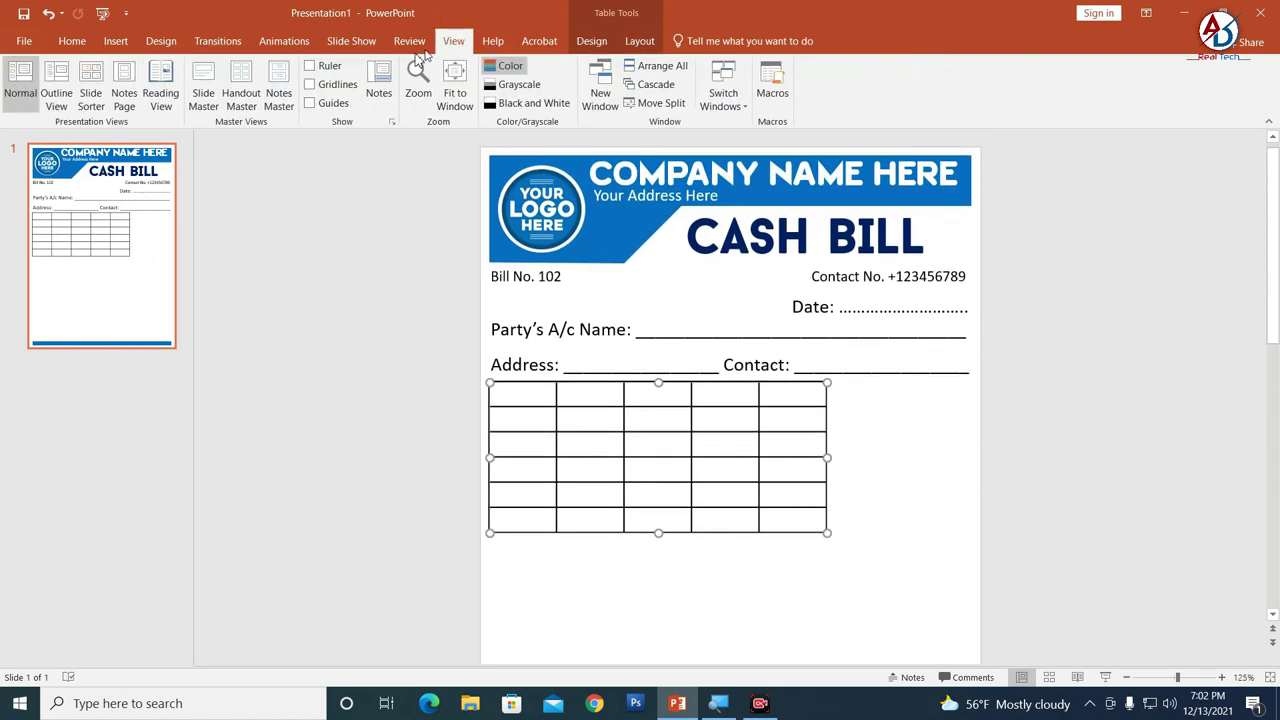
click(311, 66)
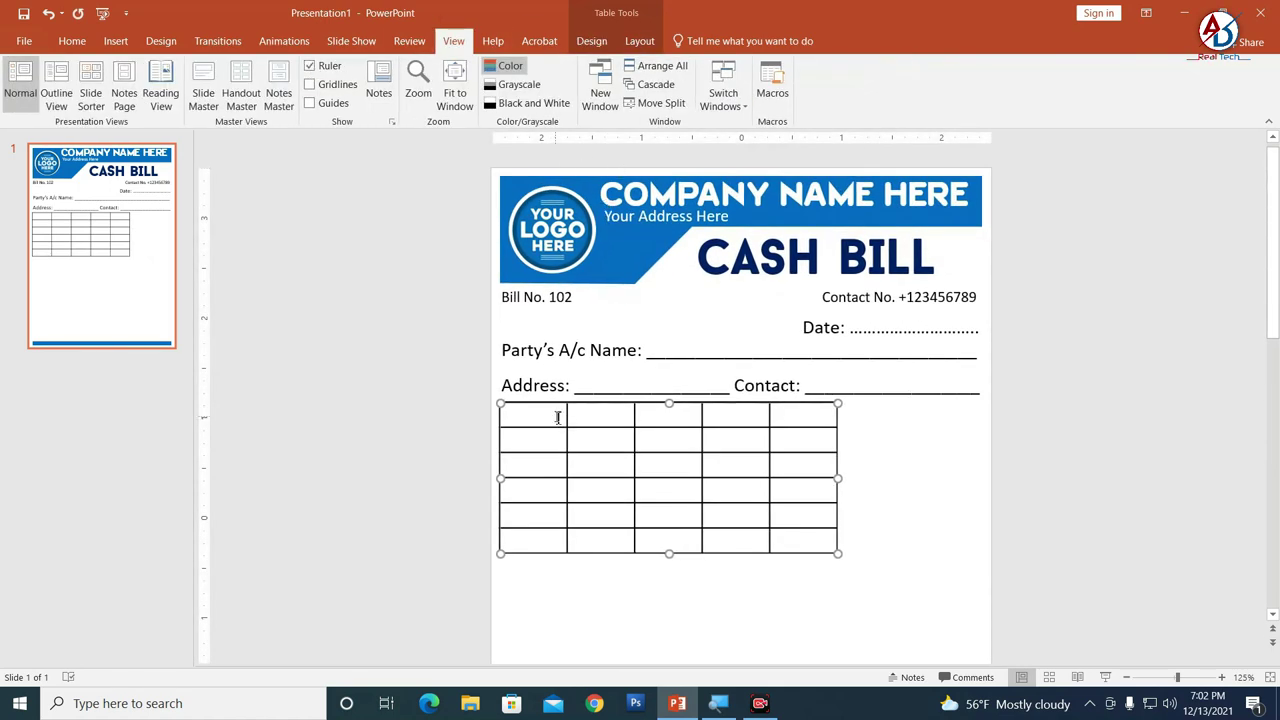
click(558, 417)
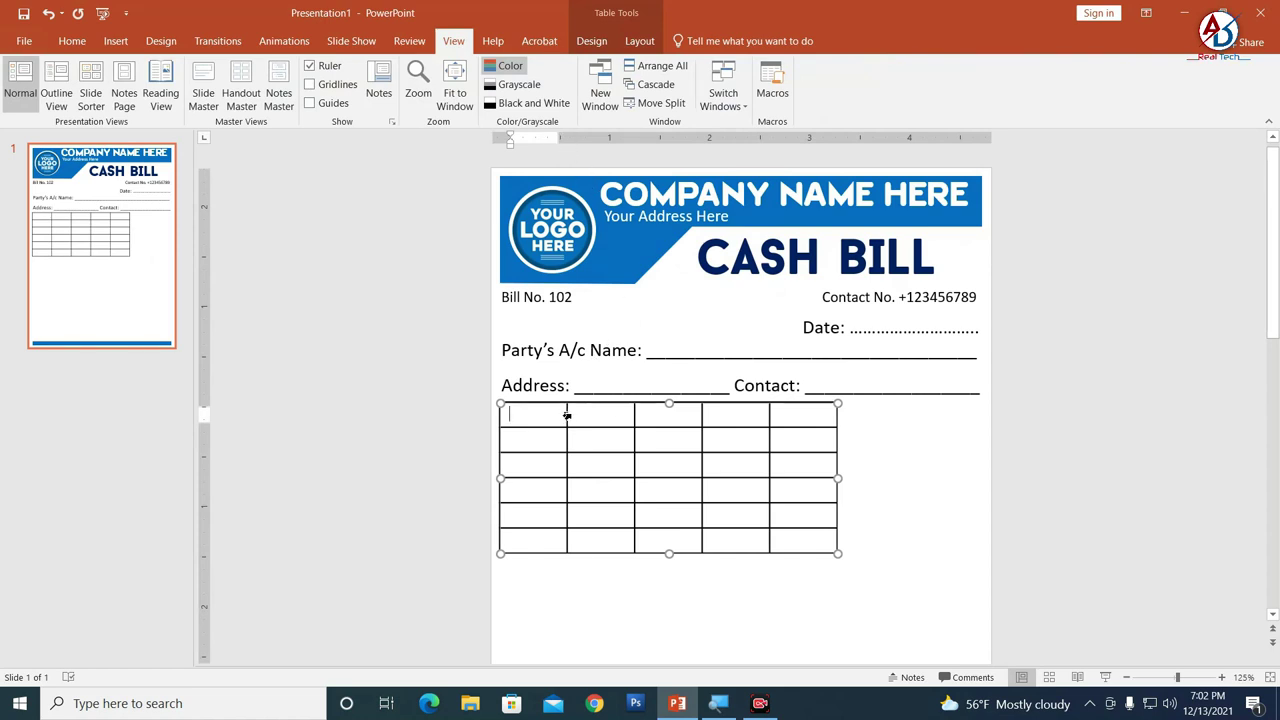
drag(568, 414, 534, 417)
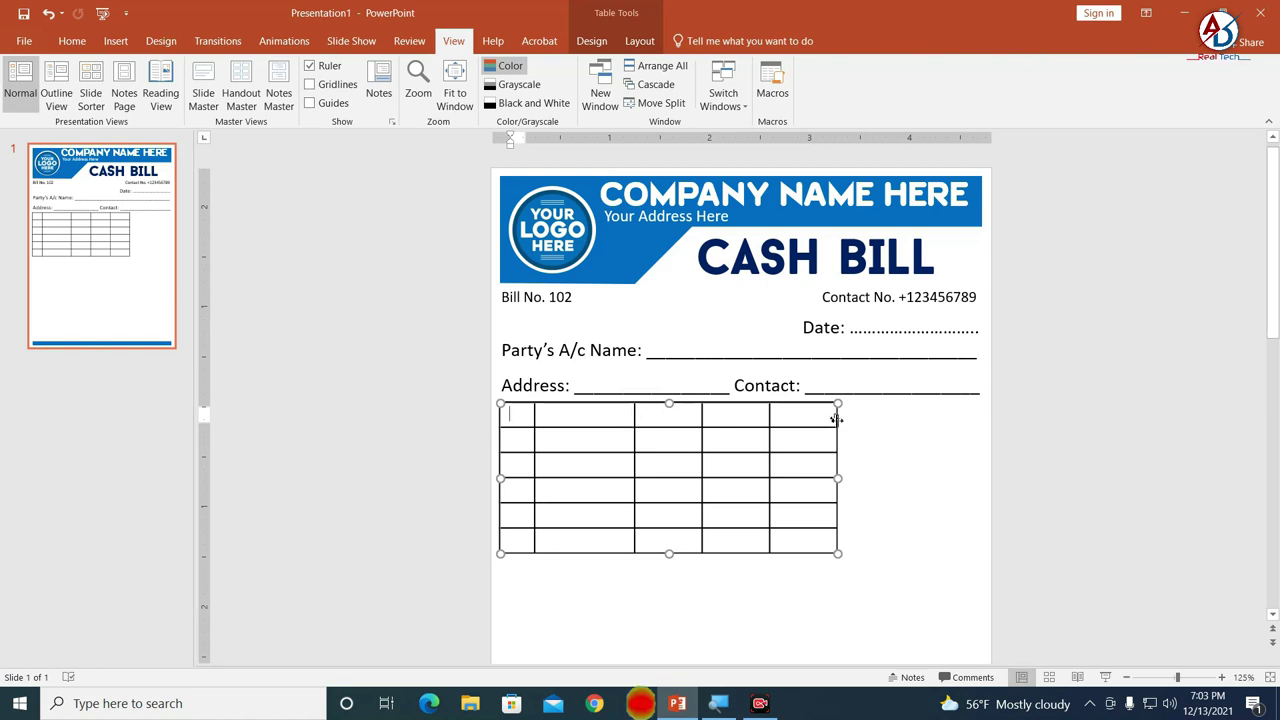
Step: Stretch the table to the right page margin and rebalance columns, widening the second column
mouse_move(836, 420)
mouse_down()
mouse_move(950, 419)
mouse_move(838, 422)
mouse_up()
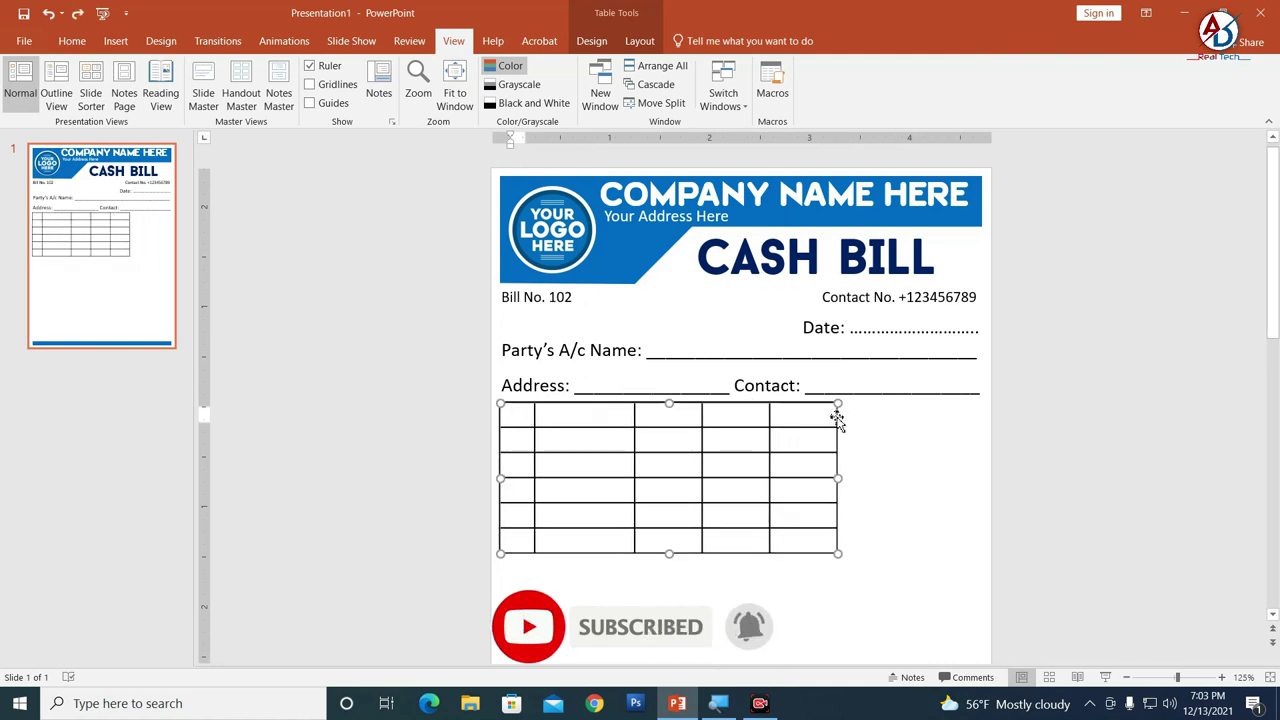
drag(838, 552, 982, 555)
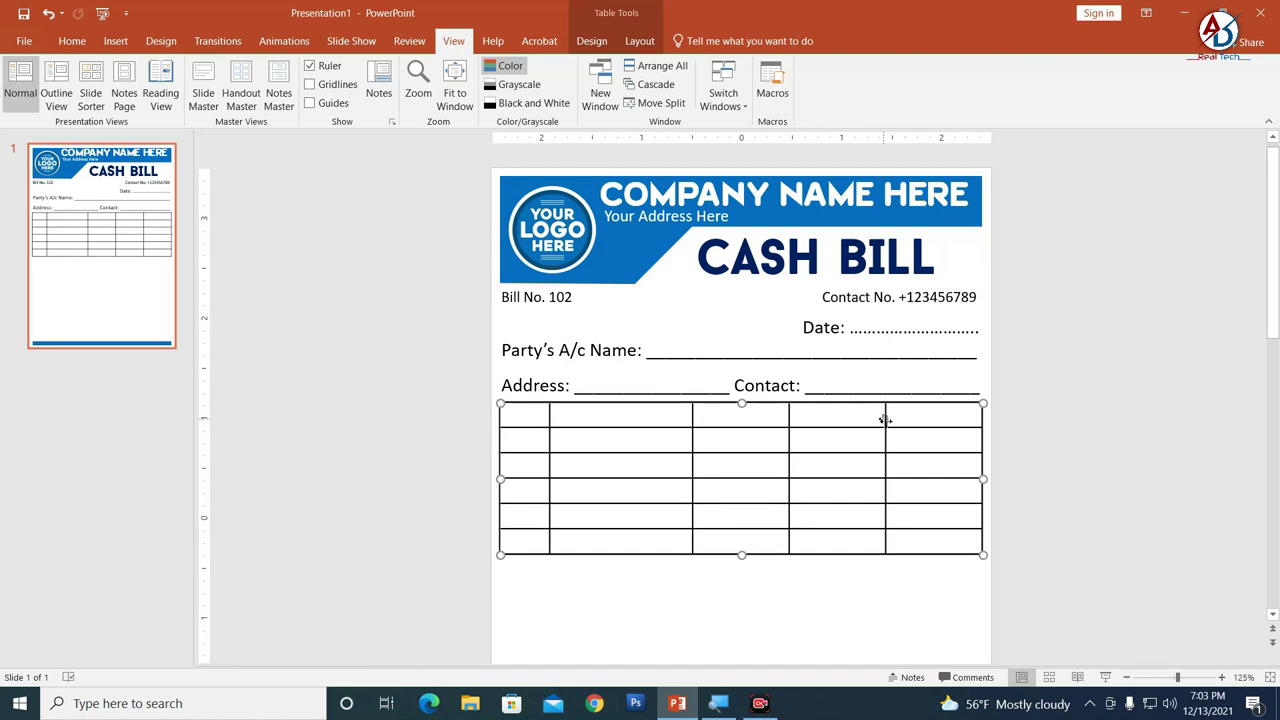
drag(886, 420, 904, 420)
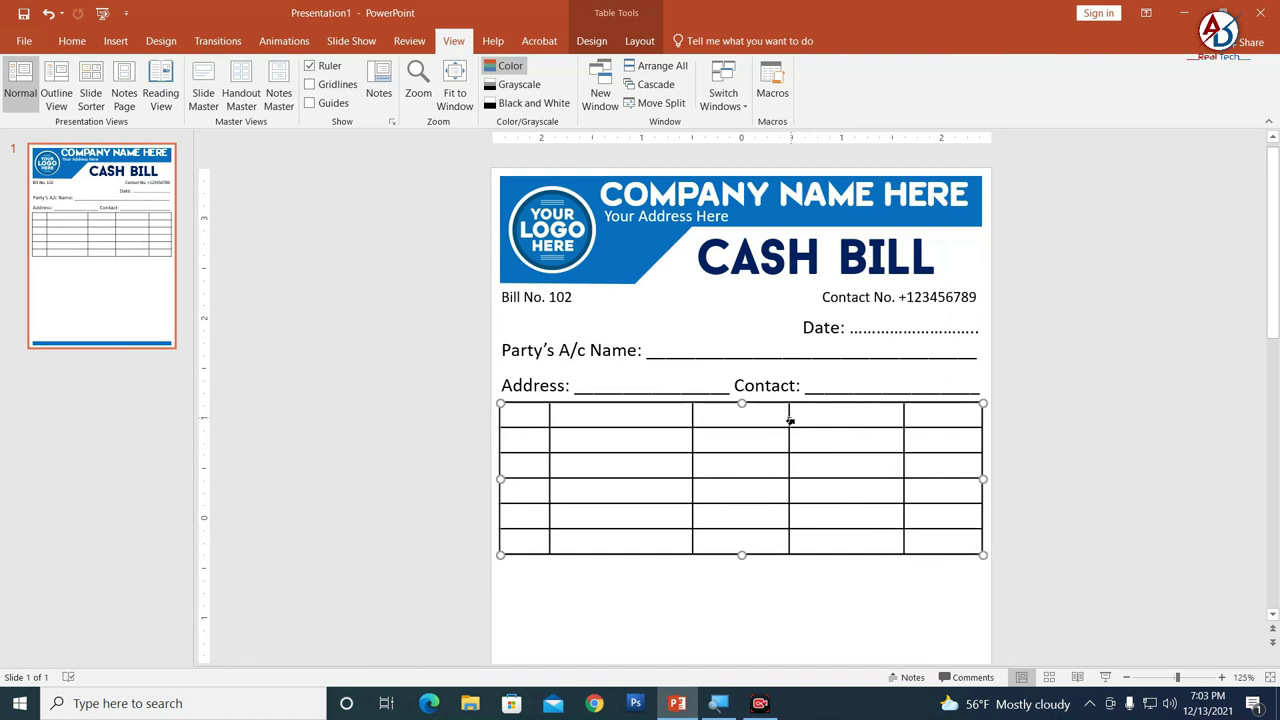
drag(790, 418, 835, 422)
drag(725, 418, 754, 418)
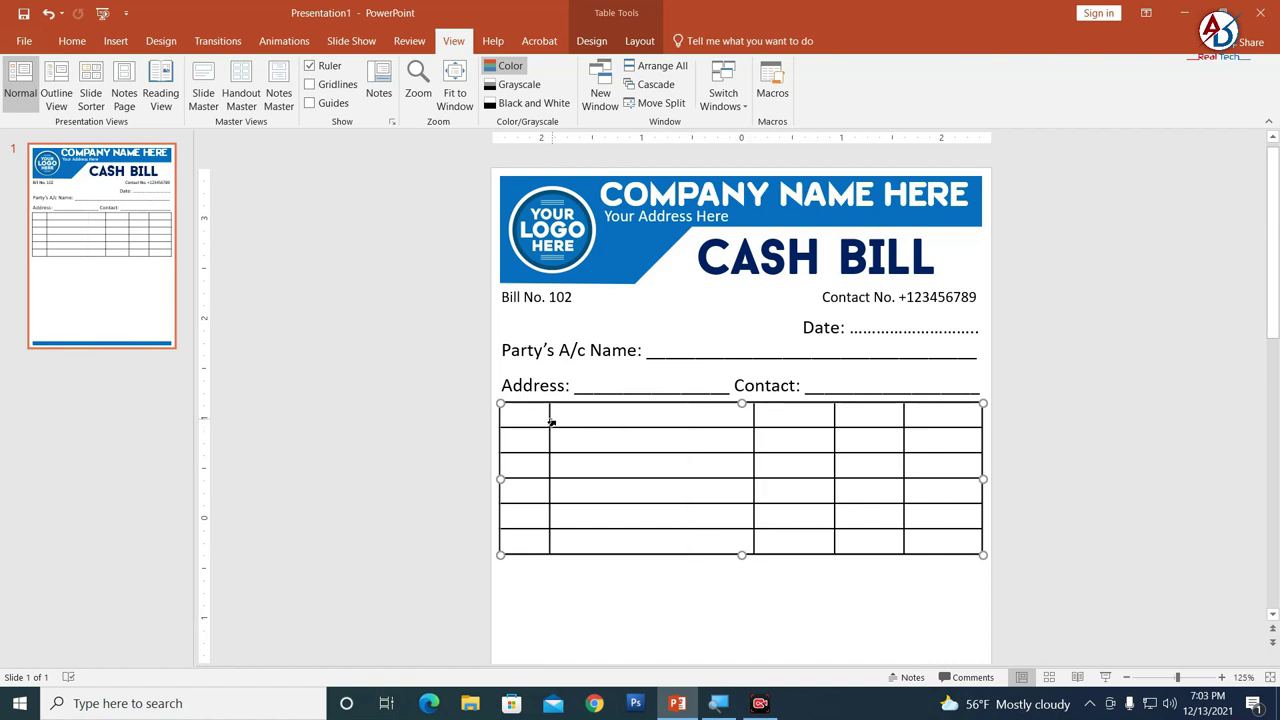
drag(550, 418, 545, 418)
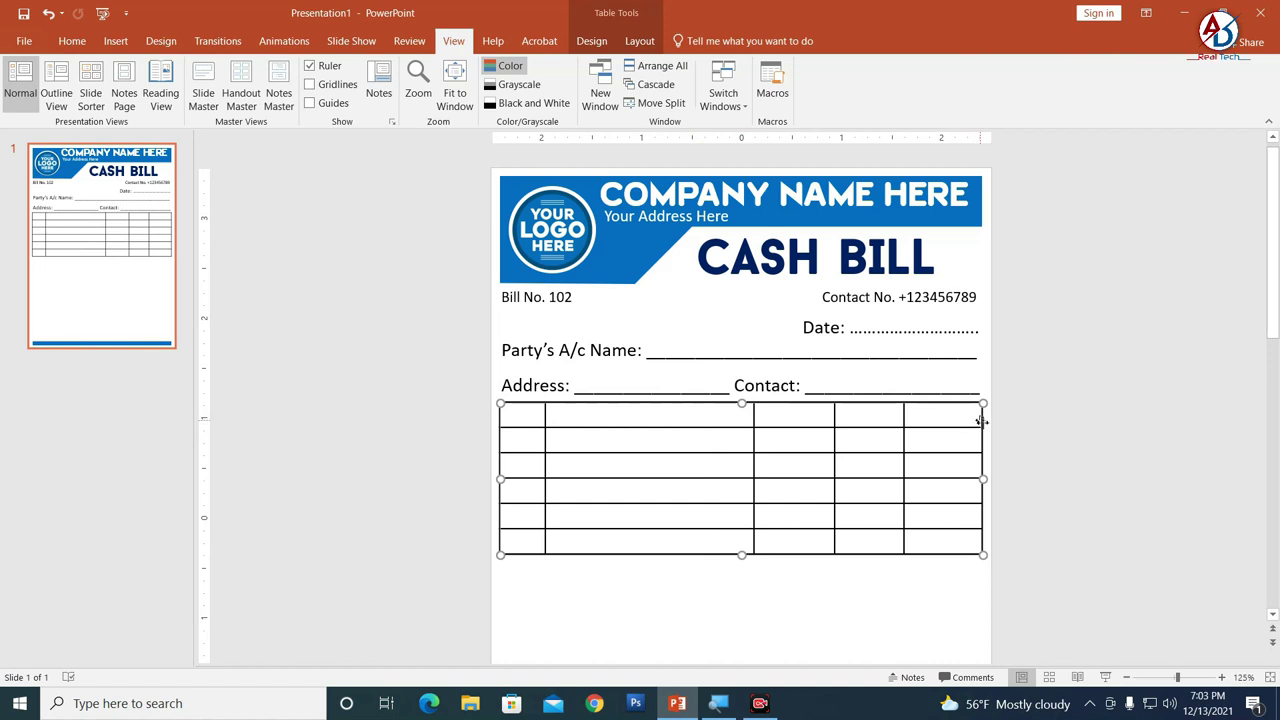
Step: Nudge the table's right edge into line with the margin and select all its cells
drag(984, 425, 982, 424)
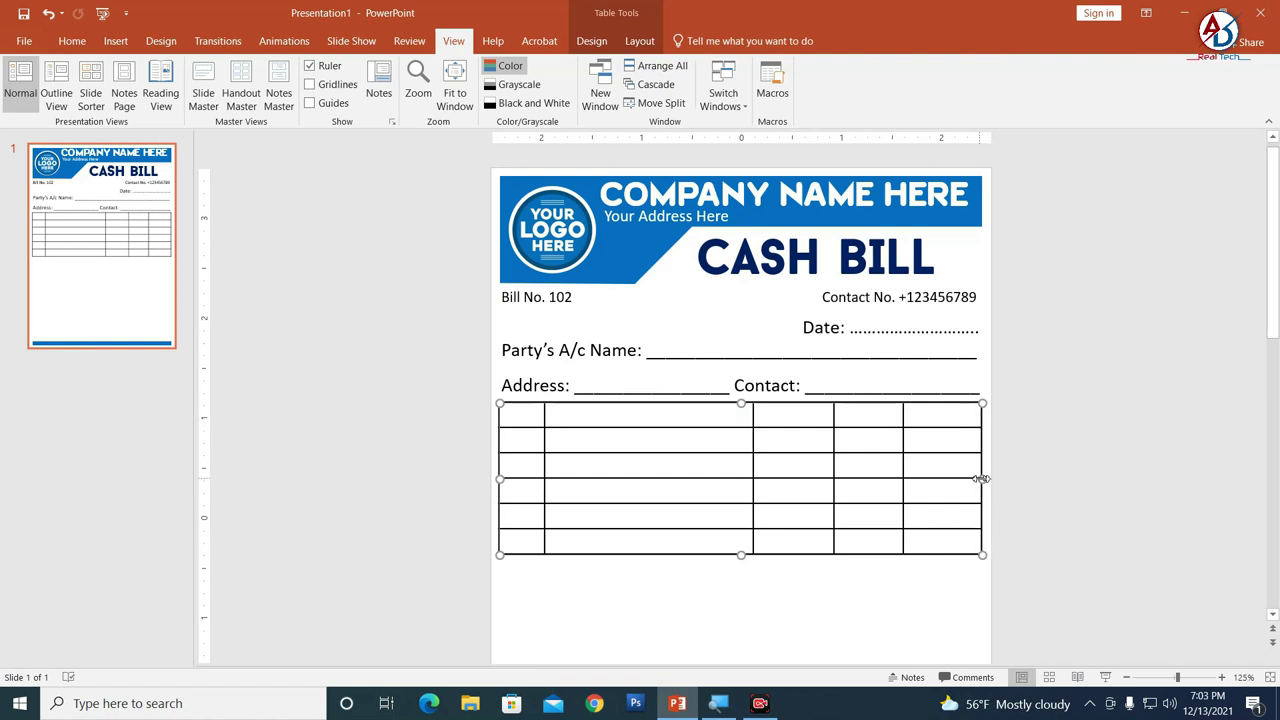
drag(982, 479, 979, 477)
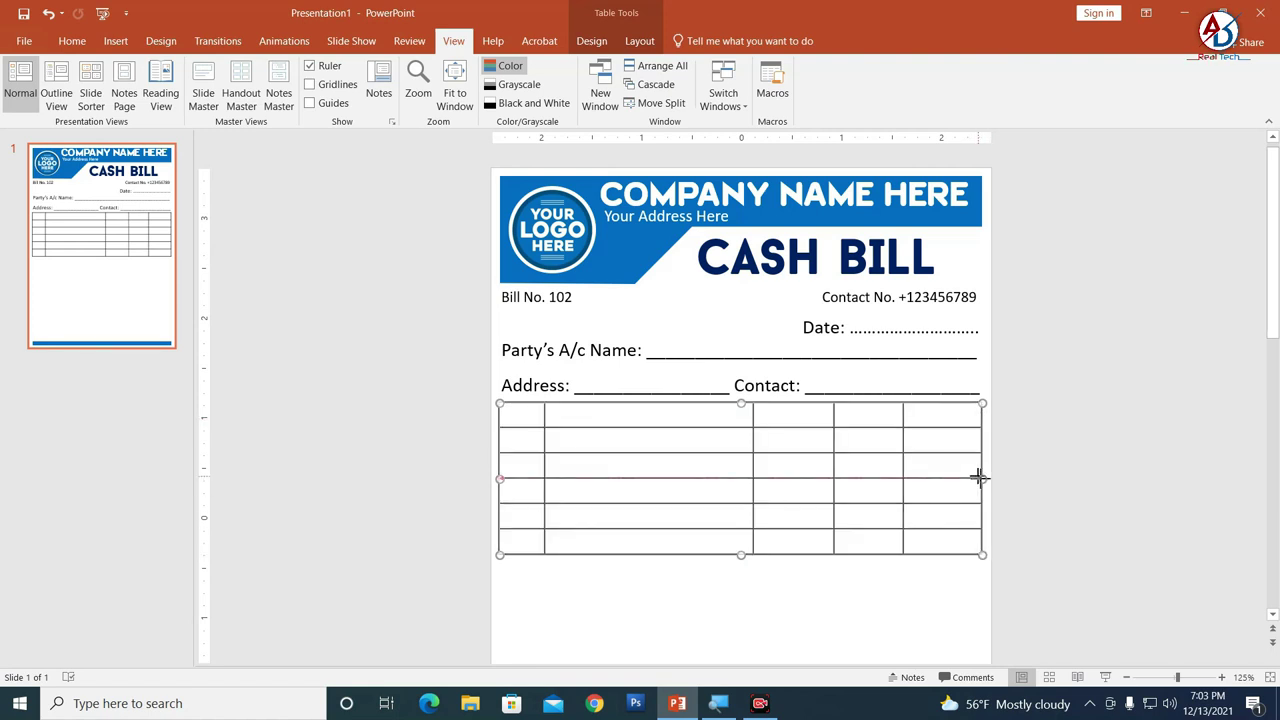
drag(979, 477, 978, 478)
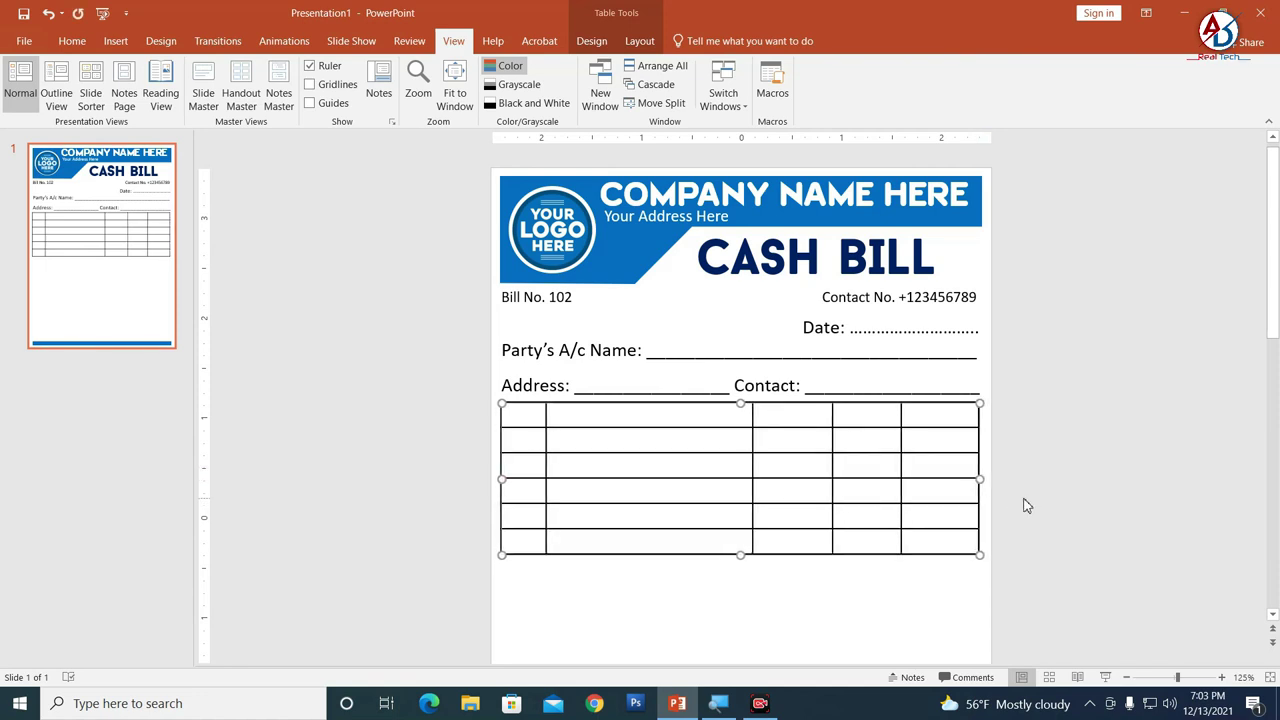
key(ctrl+Right)
key(ctrl+Right)
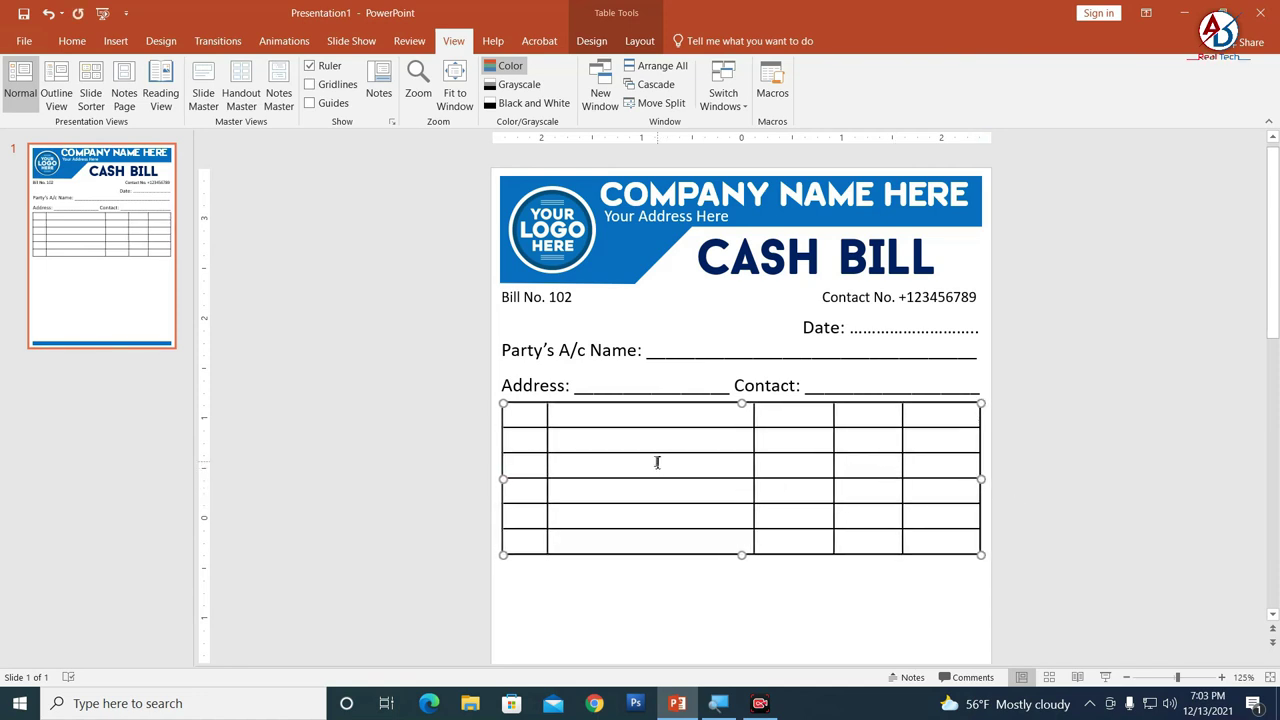
scroll(609, 449, down, 7)
scroll(626, 400, up, 3)
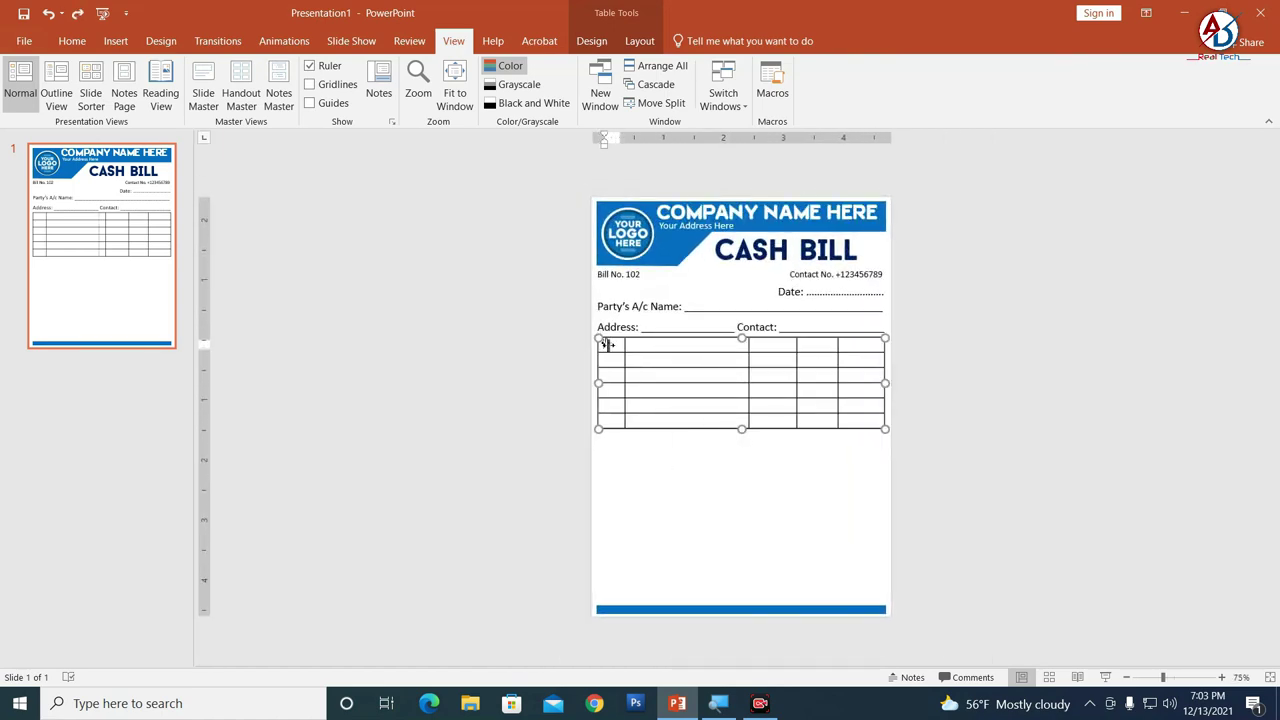
drag(617, 345, 864, 418)
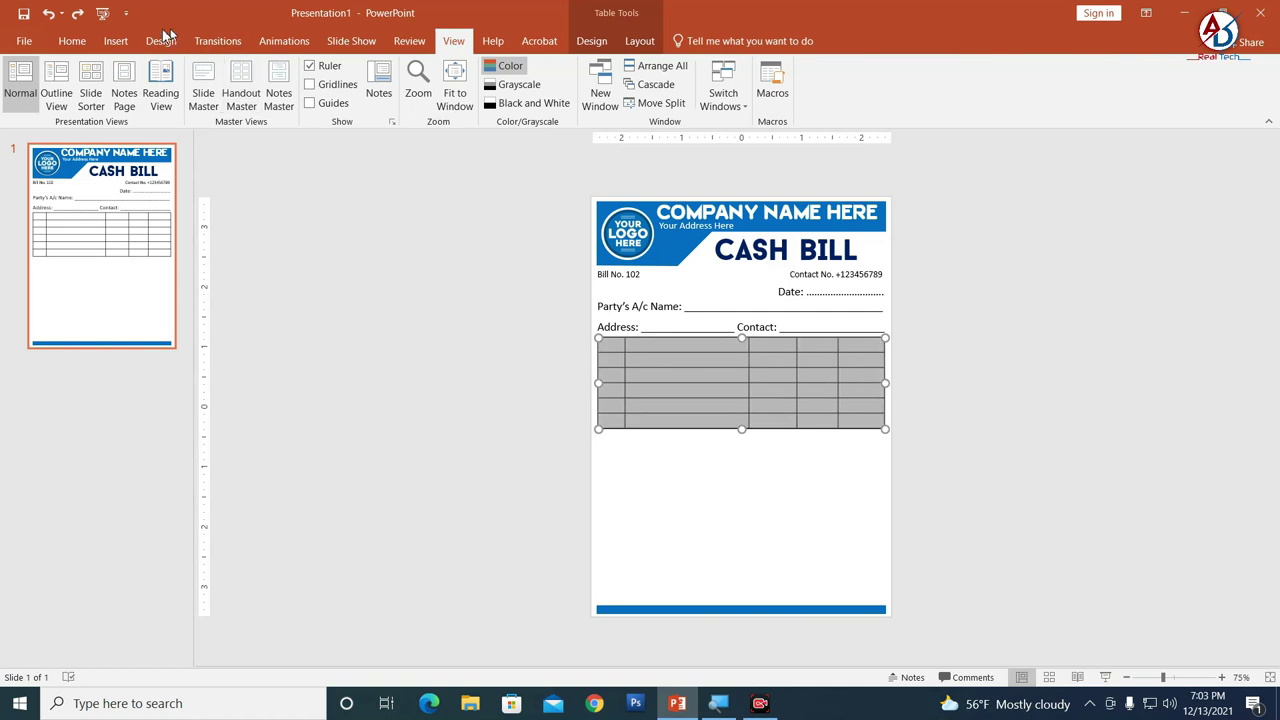
Step: Set the table text to font size 14
click(74, 41)
click(360, 72)
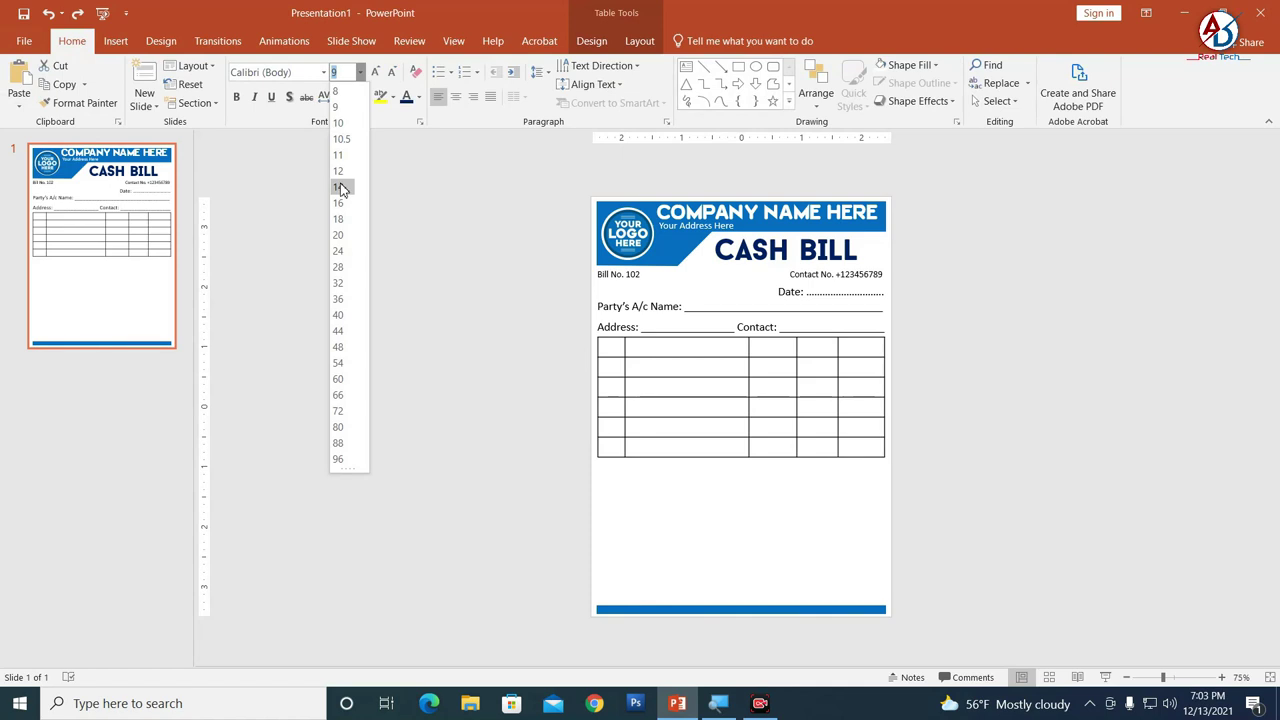
click(341, 188)
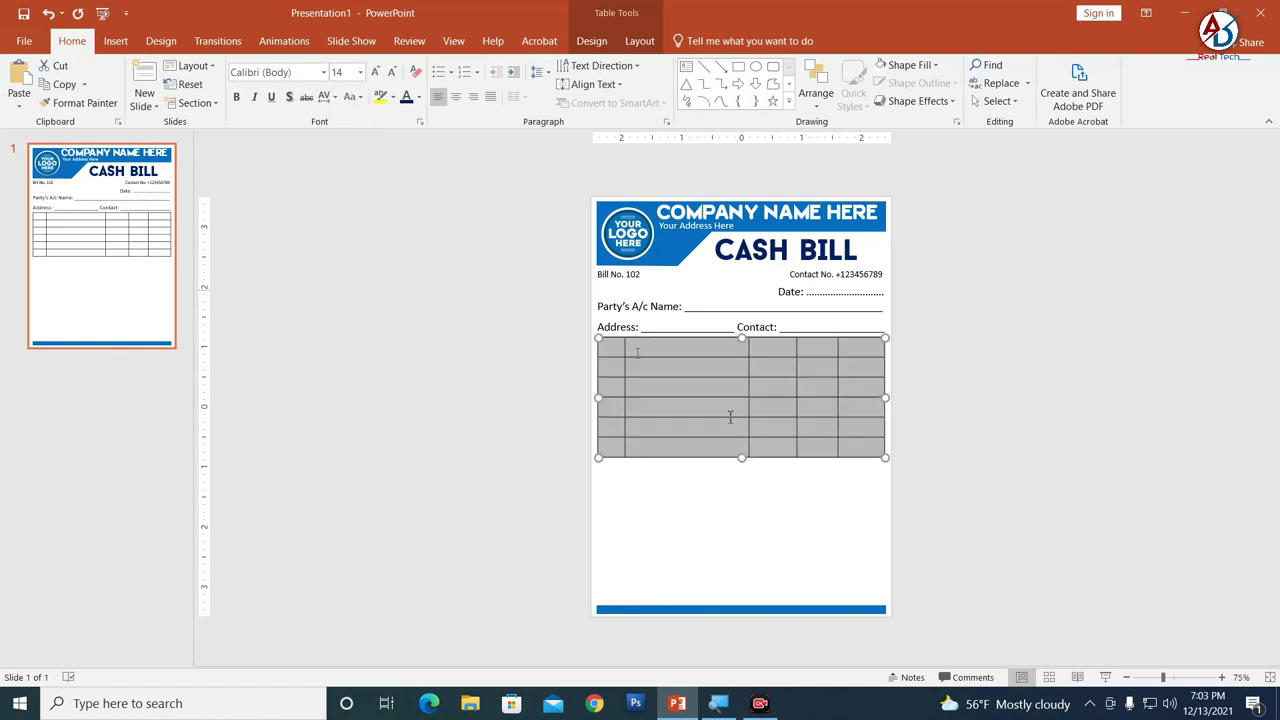
ctrl+scroll(797, 471, up, 5)
Step: Label the header row Sn, Particular, Qty, Rate and Amount, adjusting the Particular and Qty widths
click(581, 245)
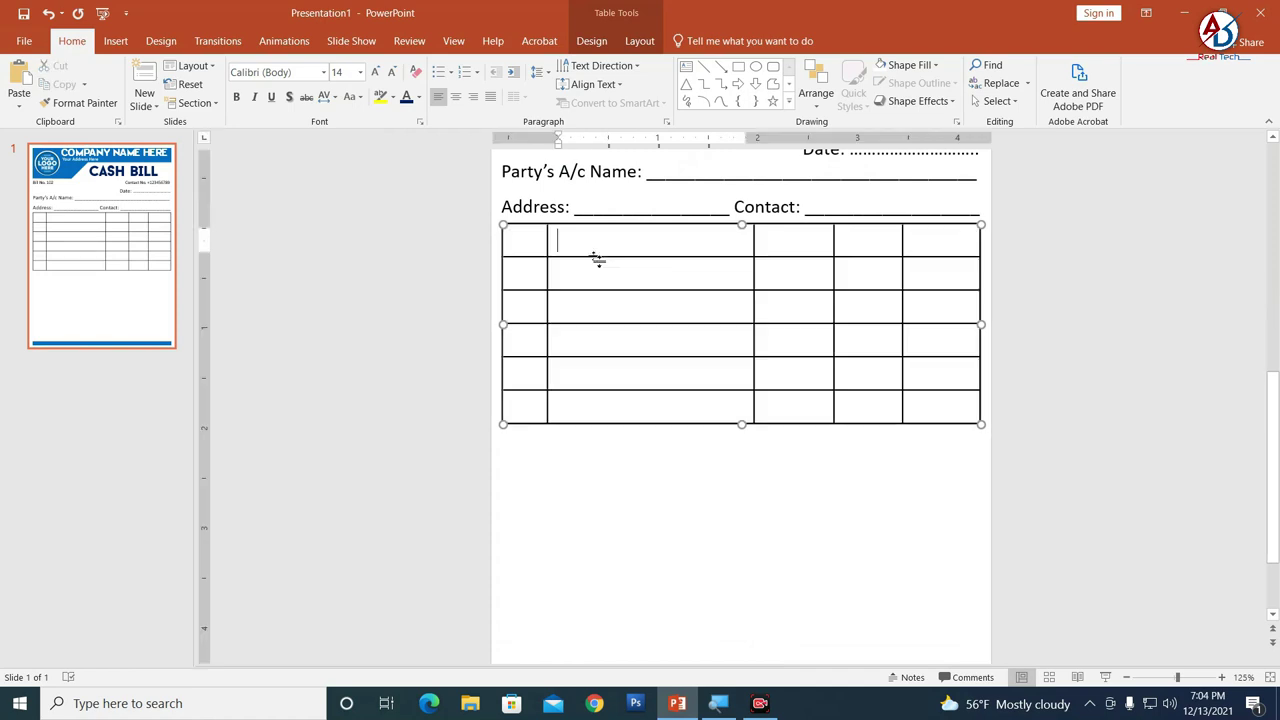
click(524, 242)
text(Sn)
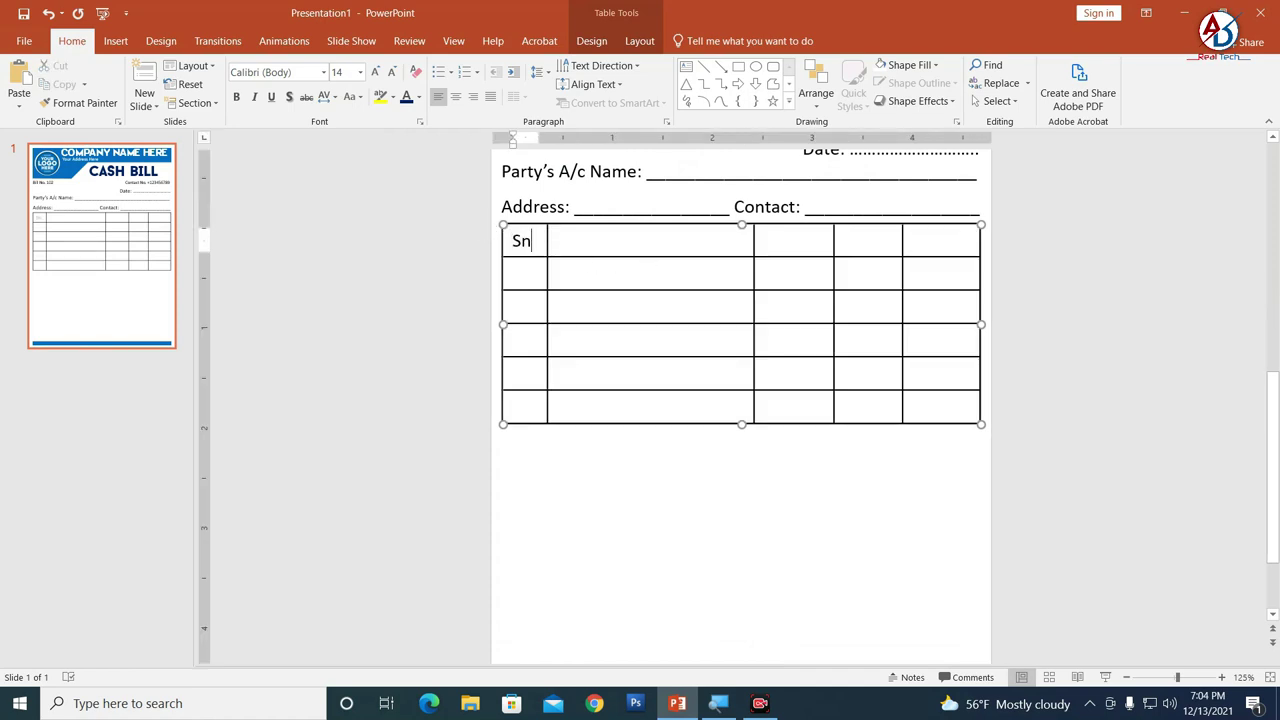
key(Tab)
text(Particular)
key(Tab)
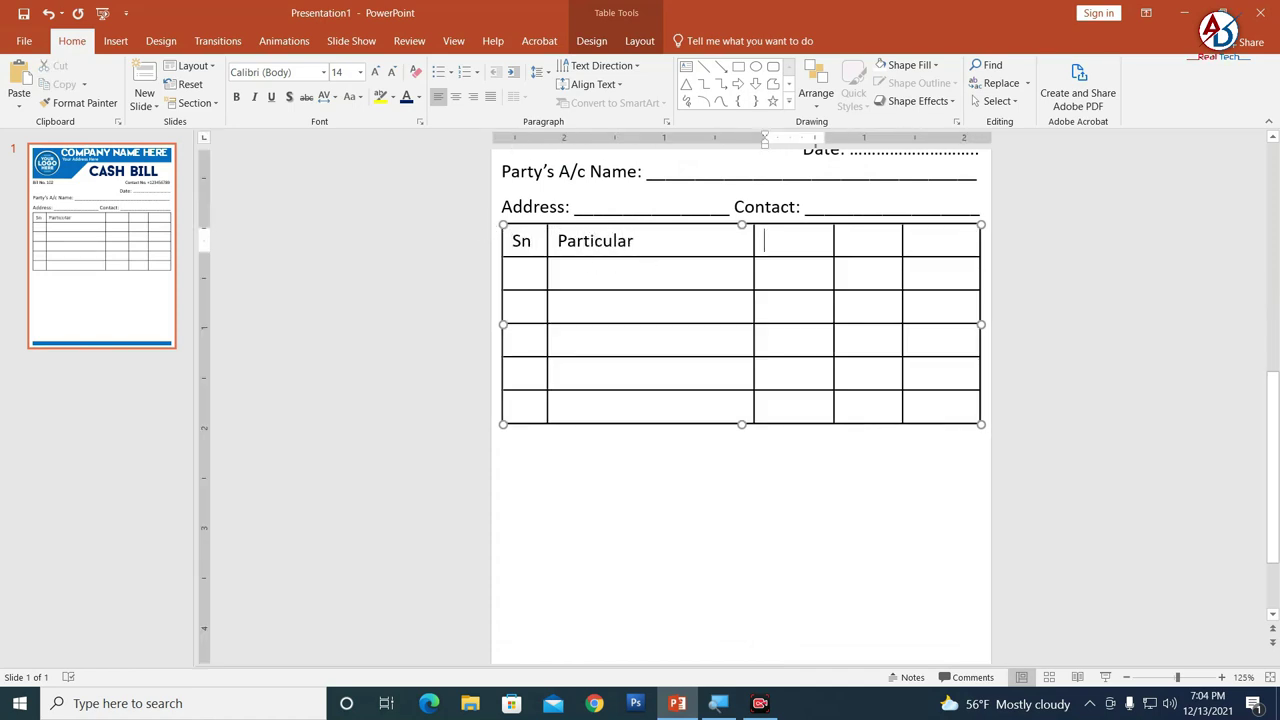
text(Qty)
key(Tab)
text(Rate)
drag(833, 240, 814, 240)
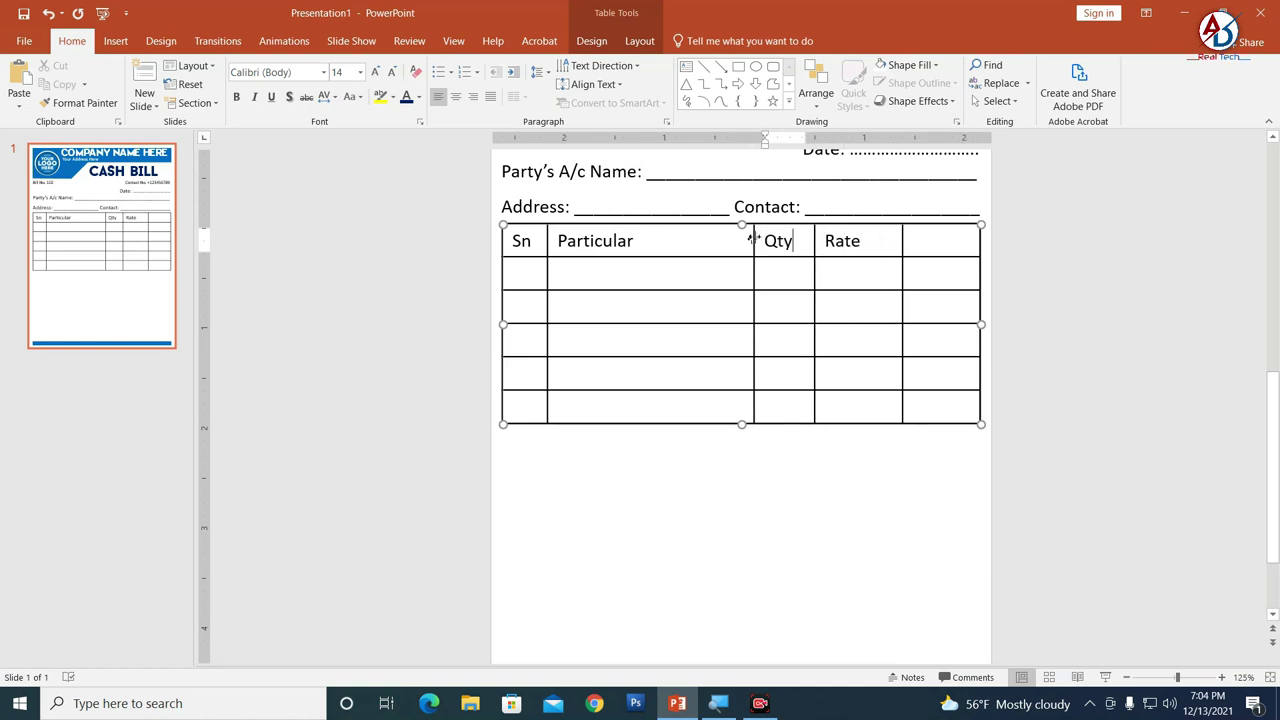
drag(754, 277, 744, 281)
click(900, 242)
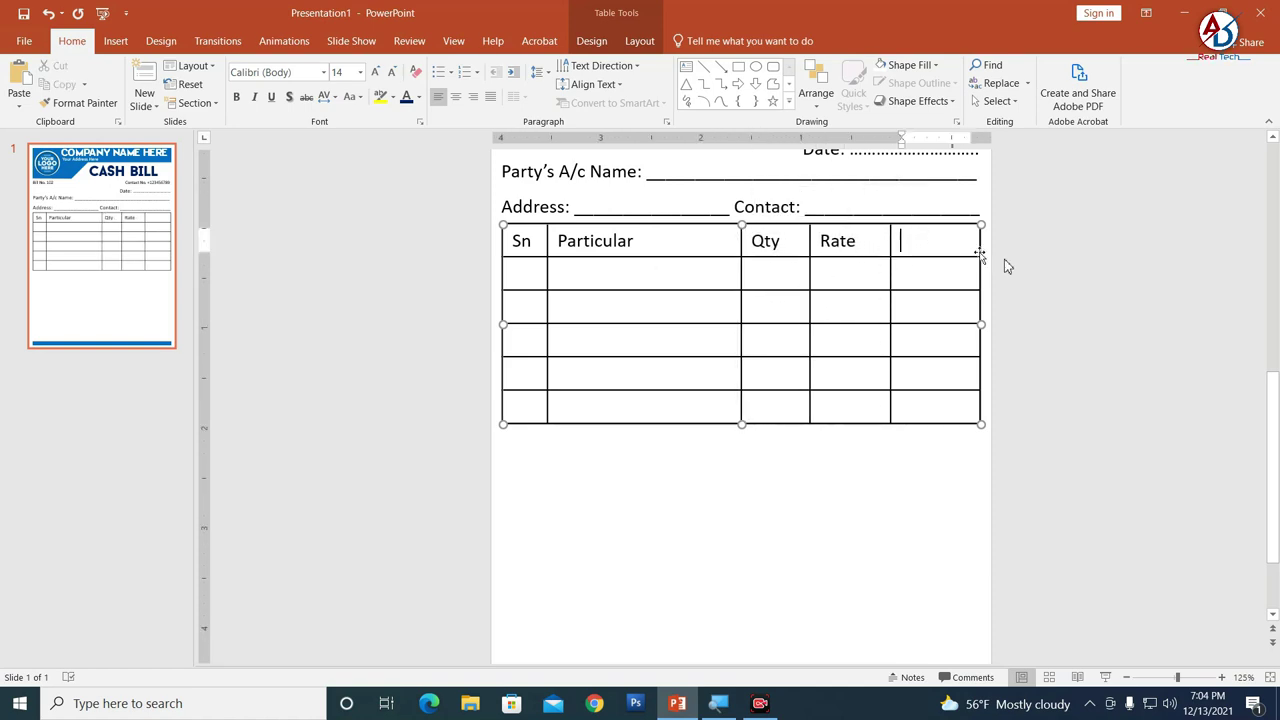
text(Amount)
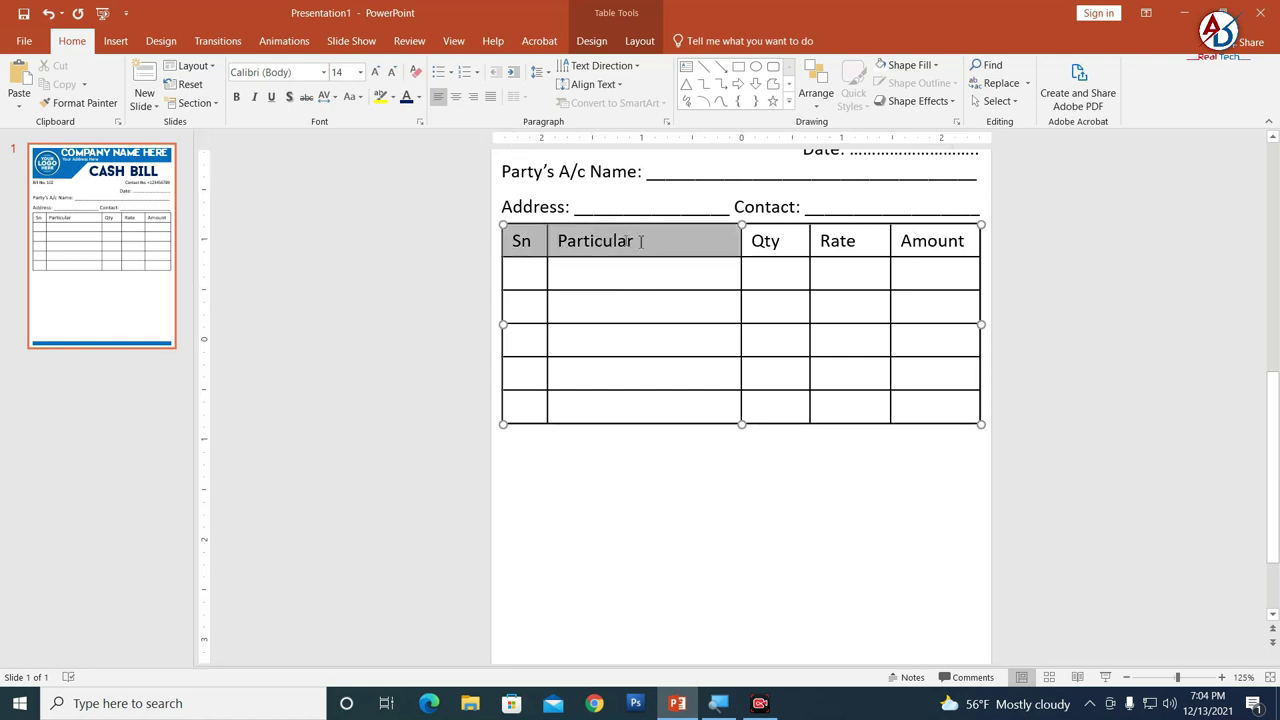
Step: Center the header labels and fill the header row with blue
drag(526, 242, 935, 244)
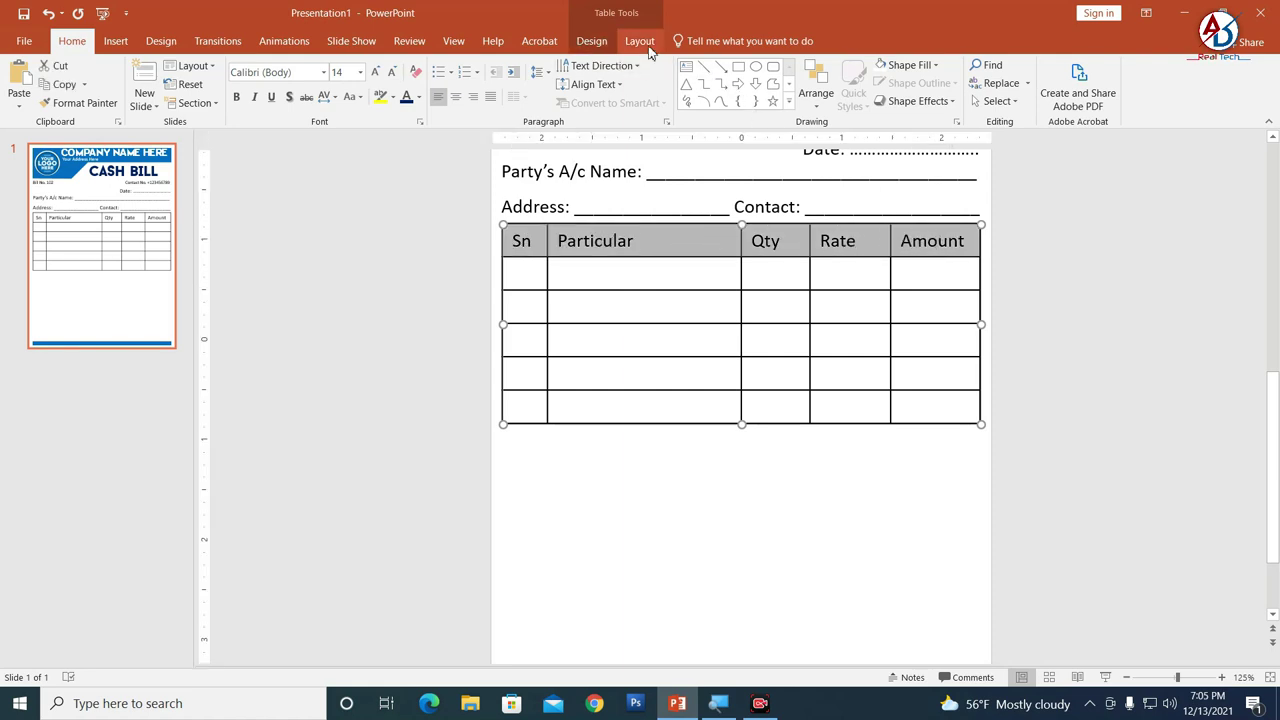
click(644, 42)
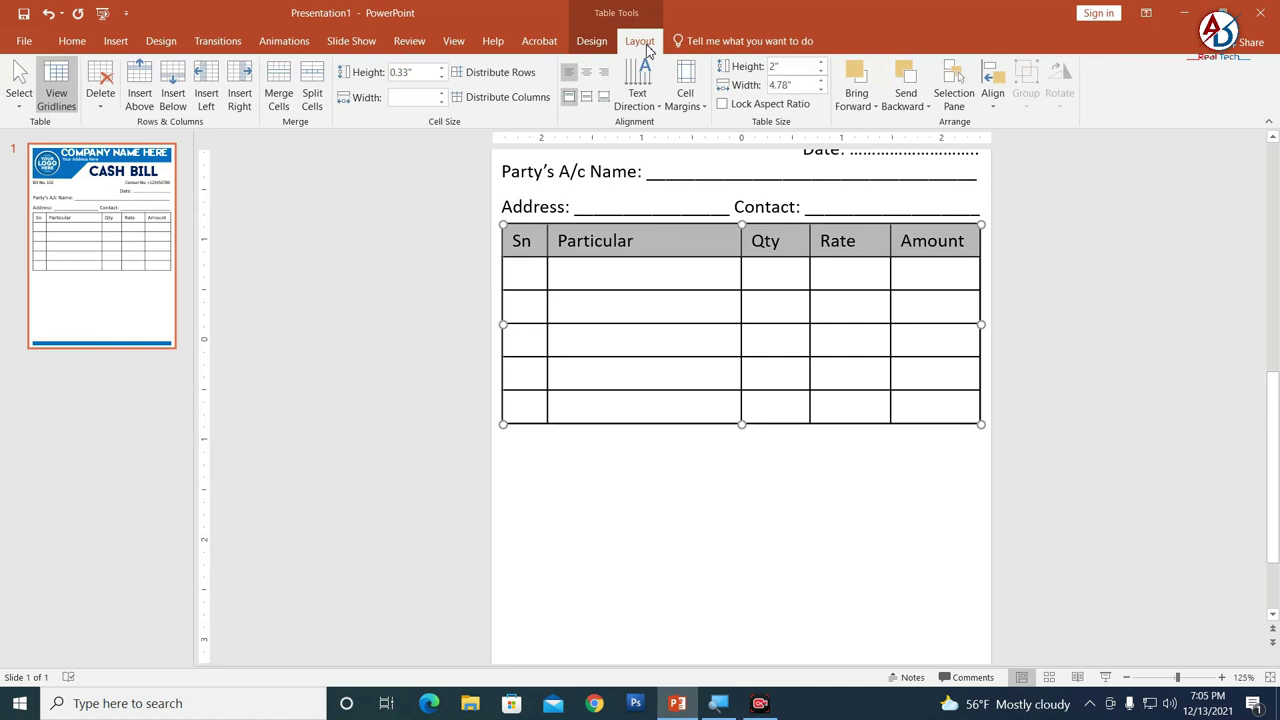
click(586, 72)
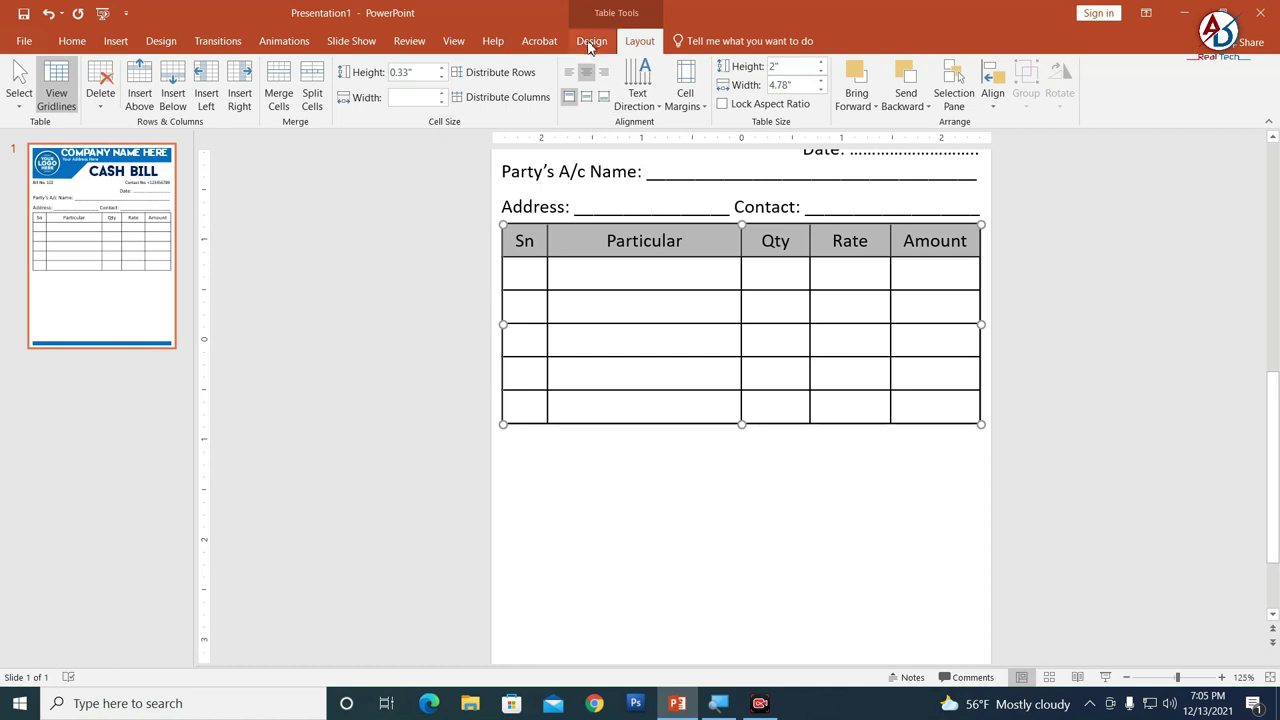
click(591, 42)
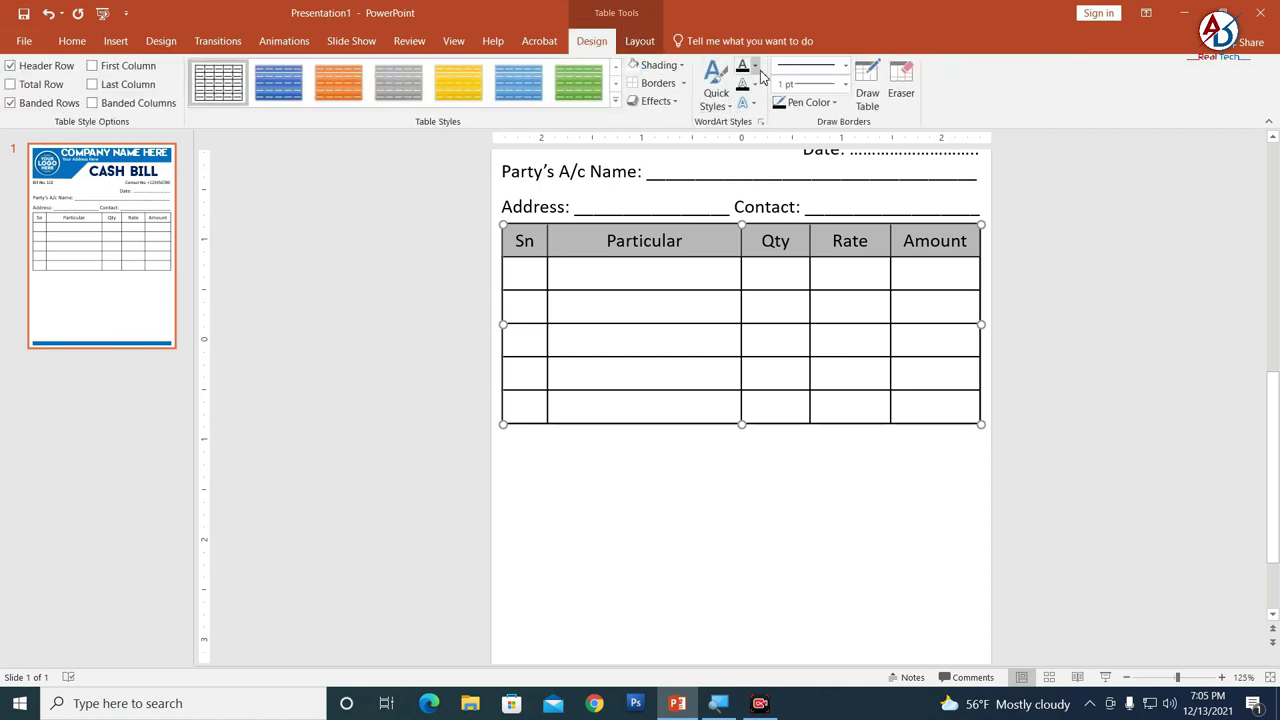
click(682, 65)
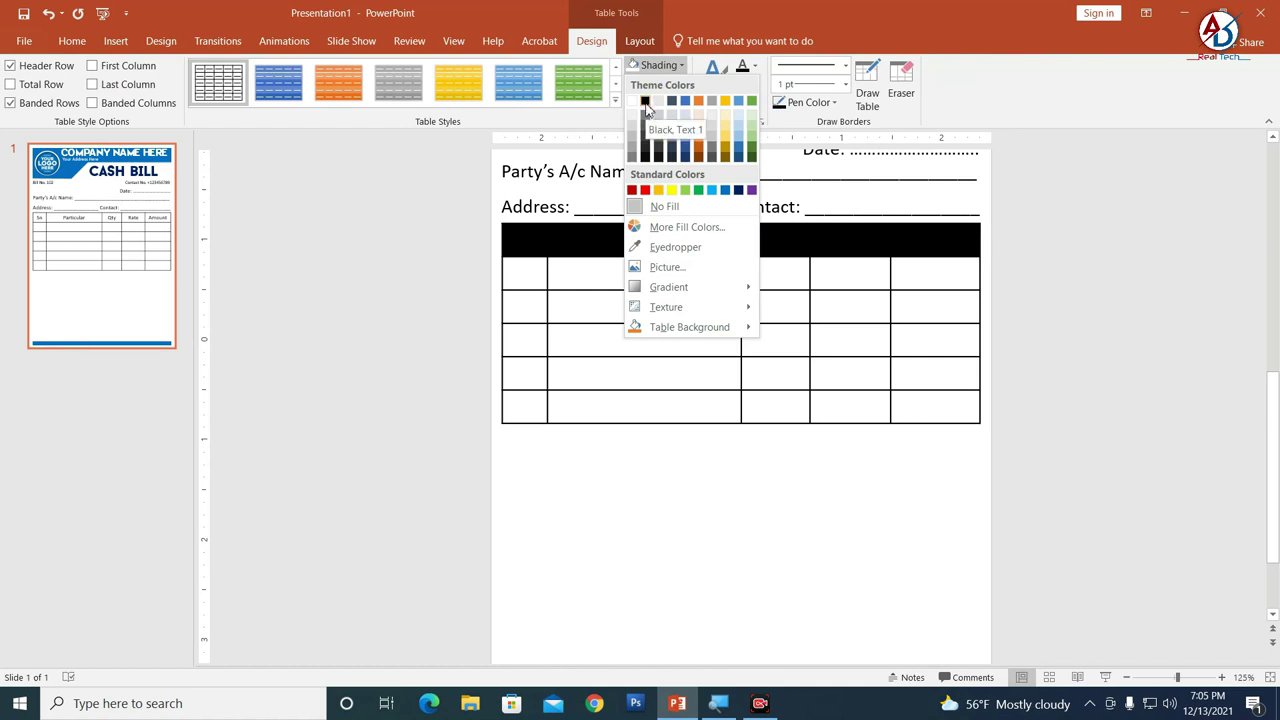
click(727, 190)
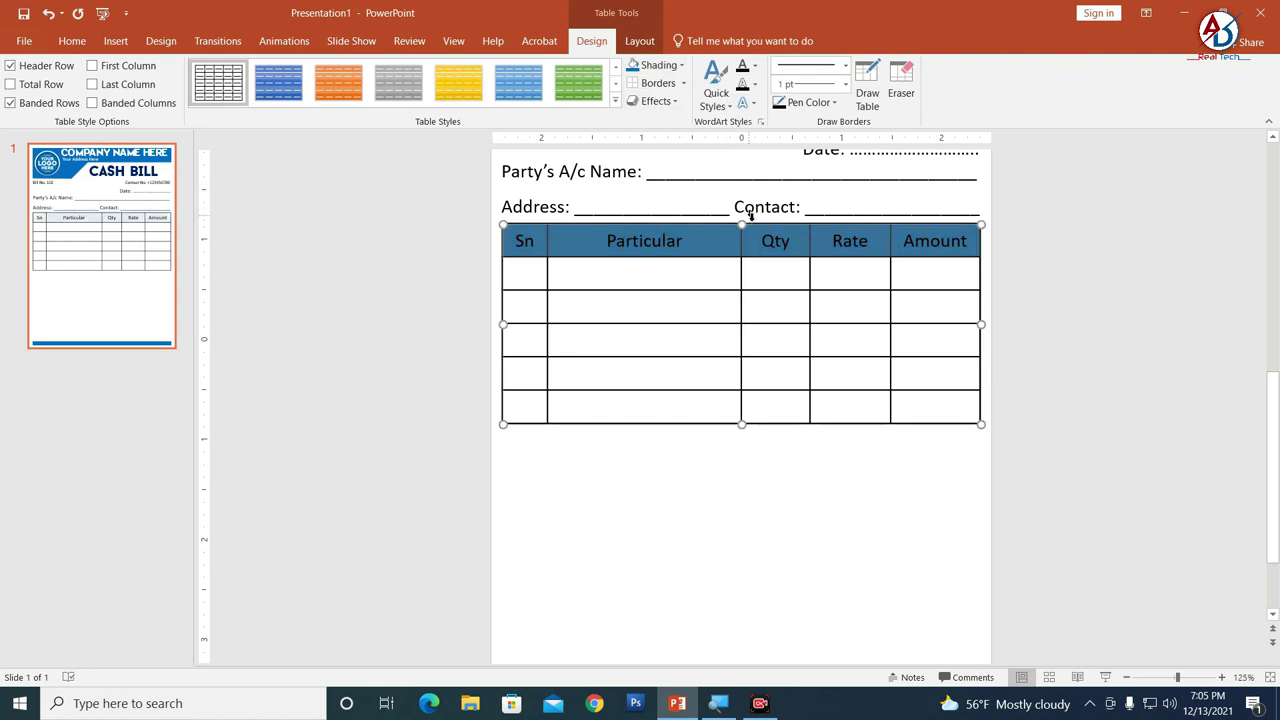
click(511, 241)
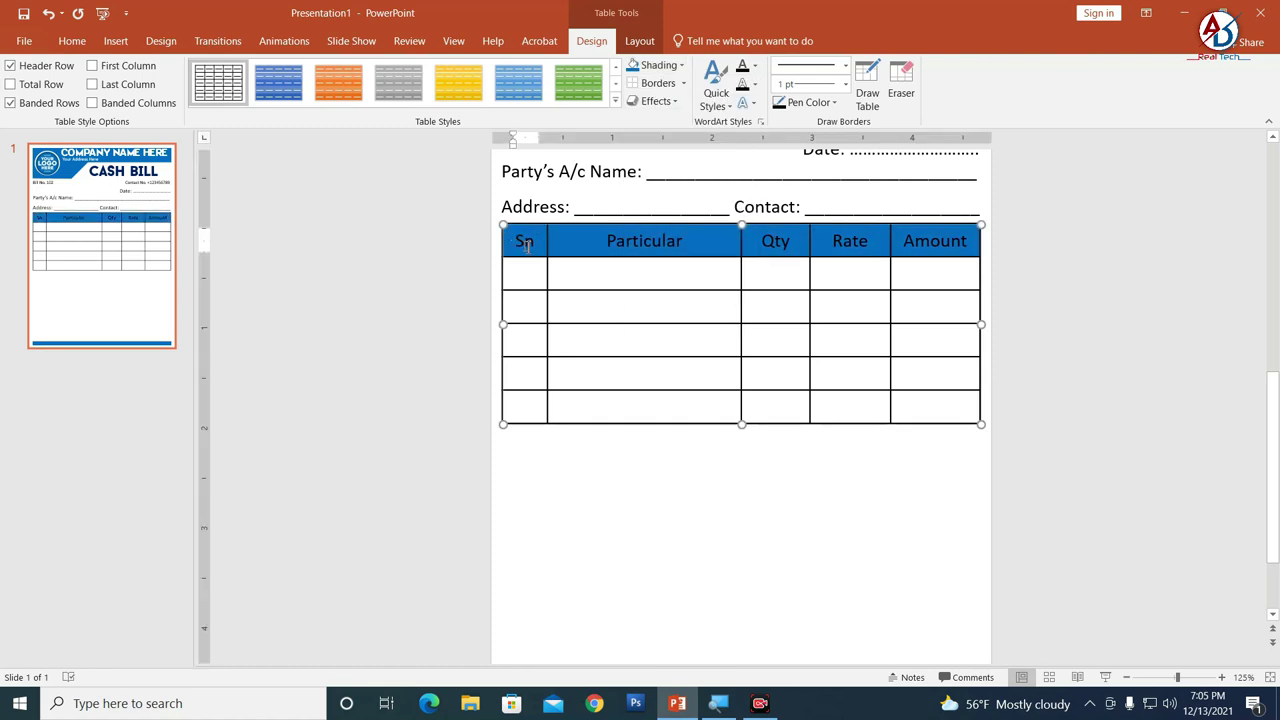
Step: Make the Sn through Amount headings bold and white
drag(587, 242, 927, 244)
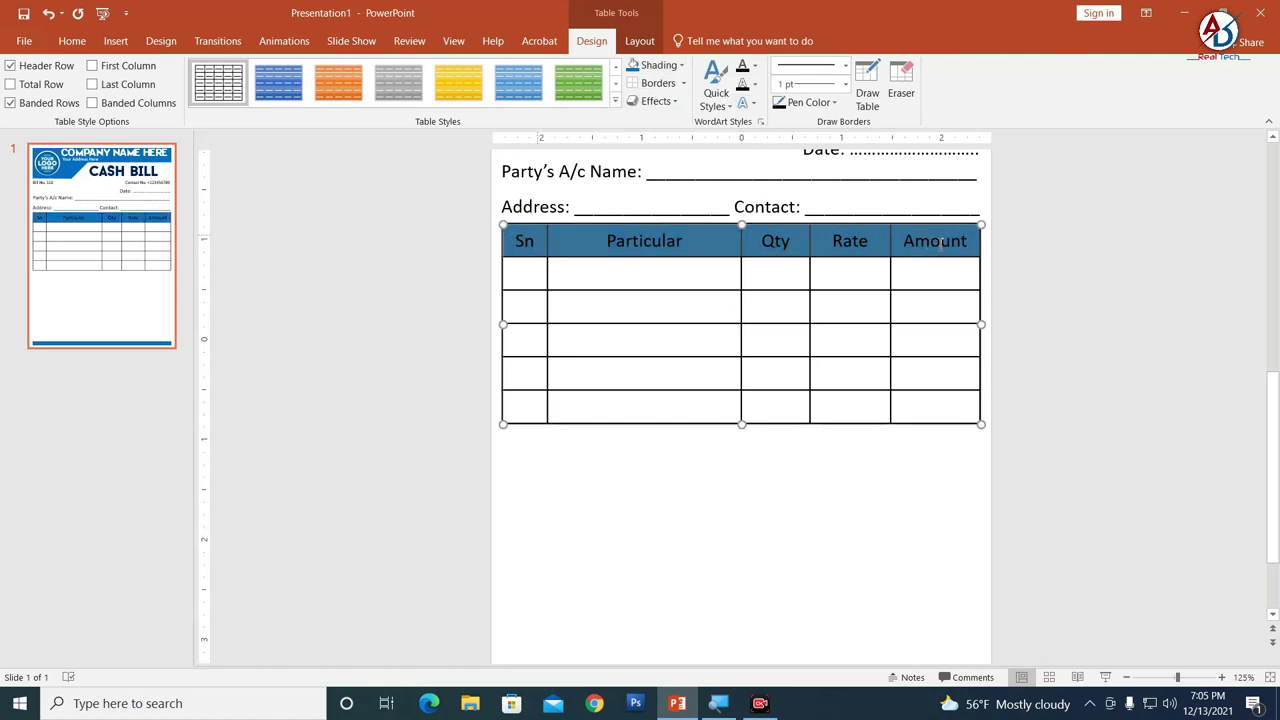
click(78, 44)
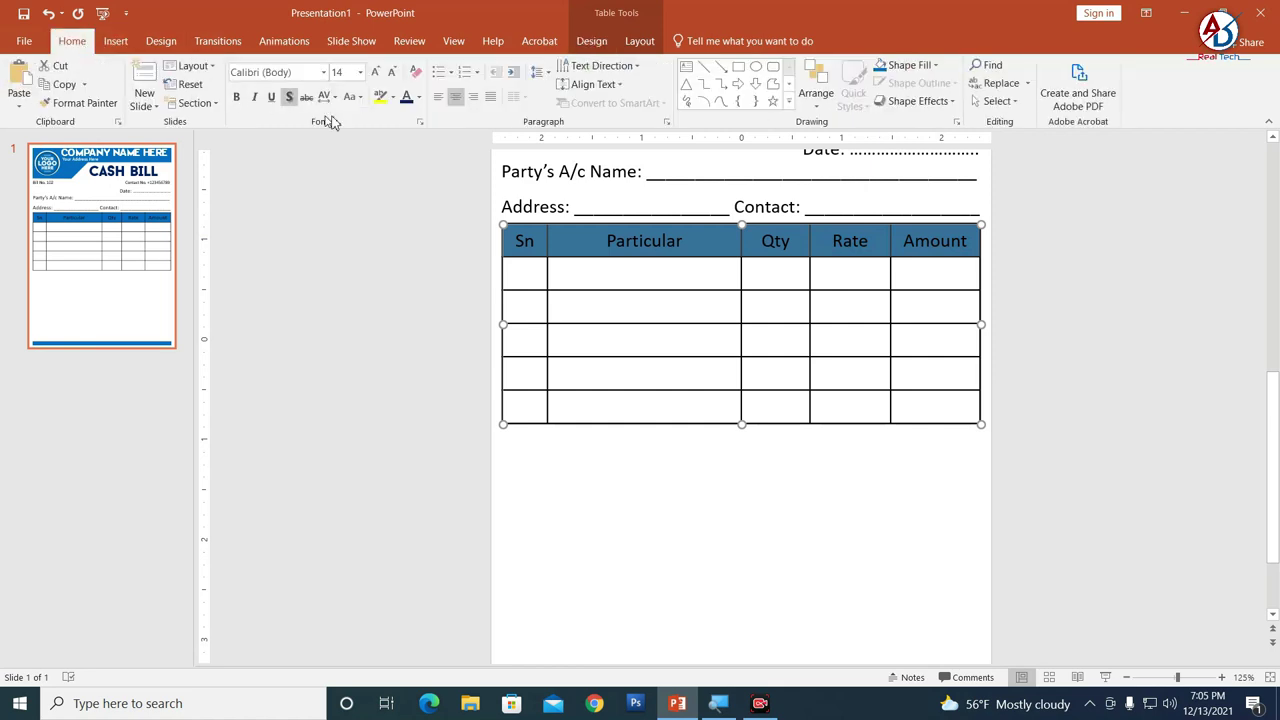
click(236, 96)
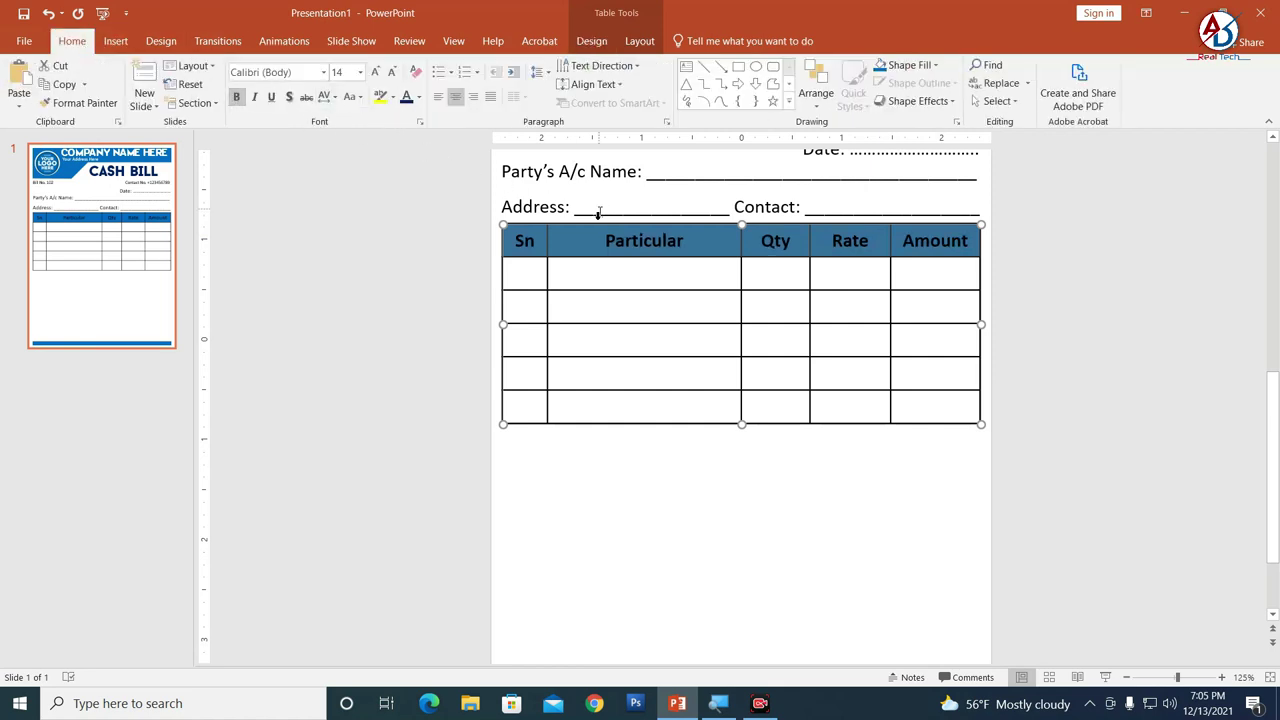
click(419, 97)
click(405, 137)
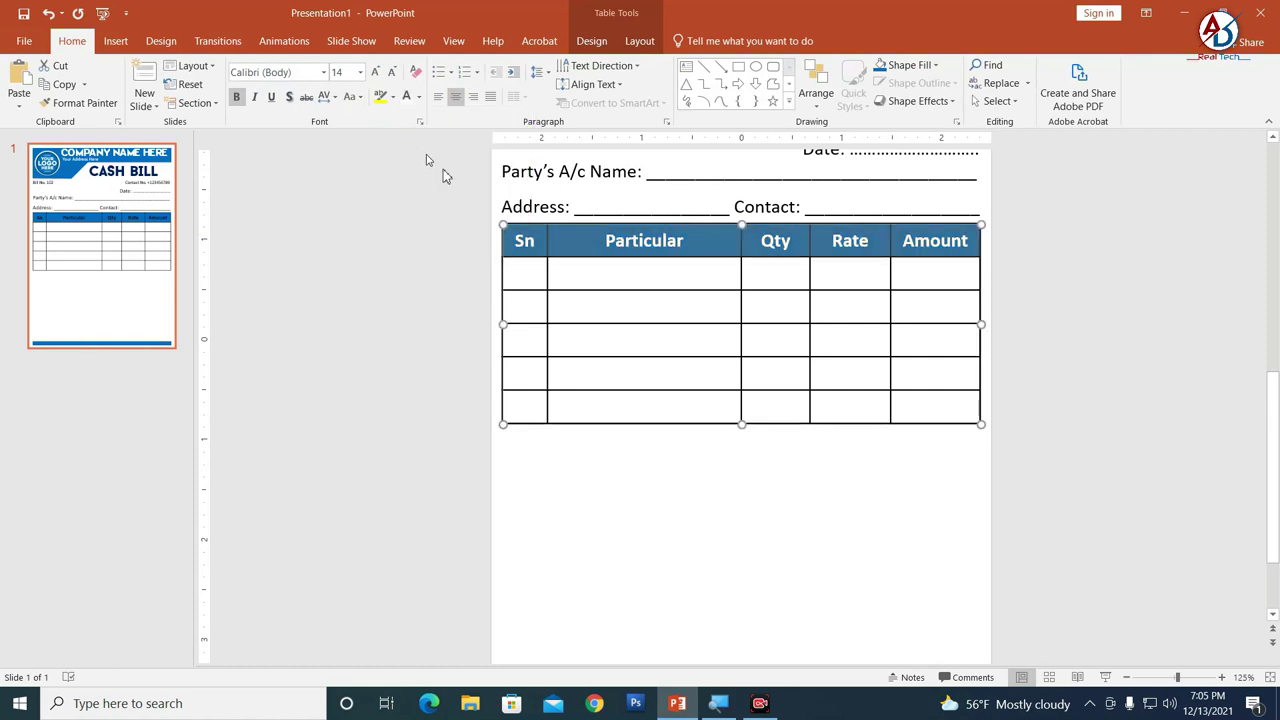
Step: Drag the border below the item table's first body row downward to make that row taller
click(1057, 433)
scroll(996, 400, down, 3)
scroll(997, 471, down, 4)
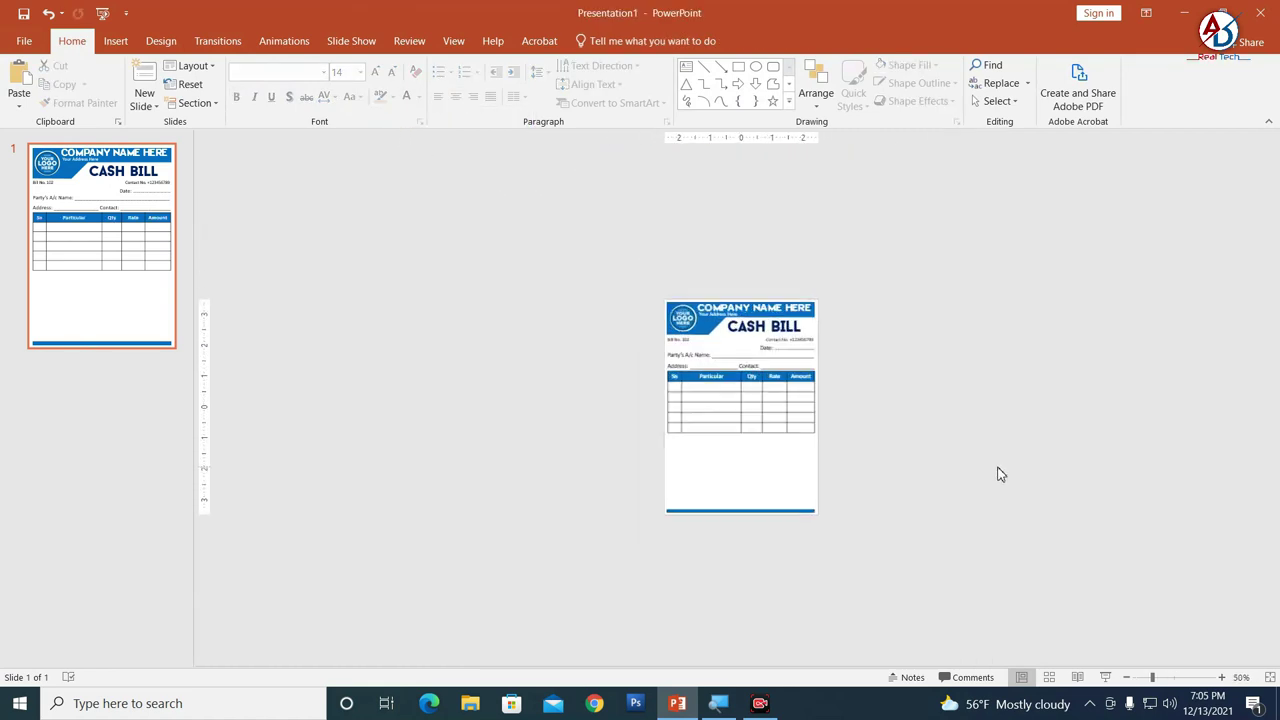
scroll(531, 297, up, 3)
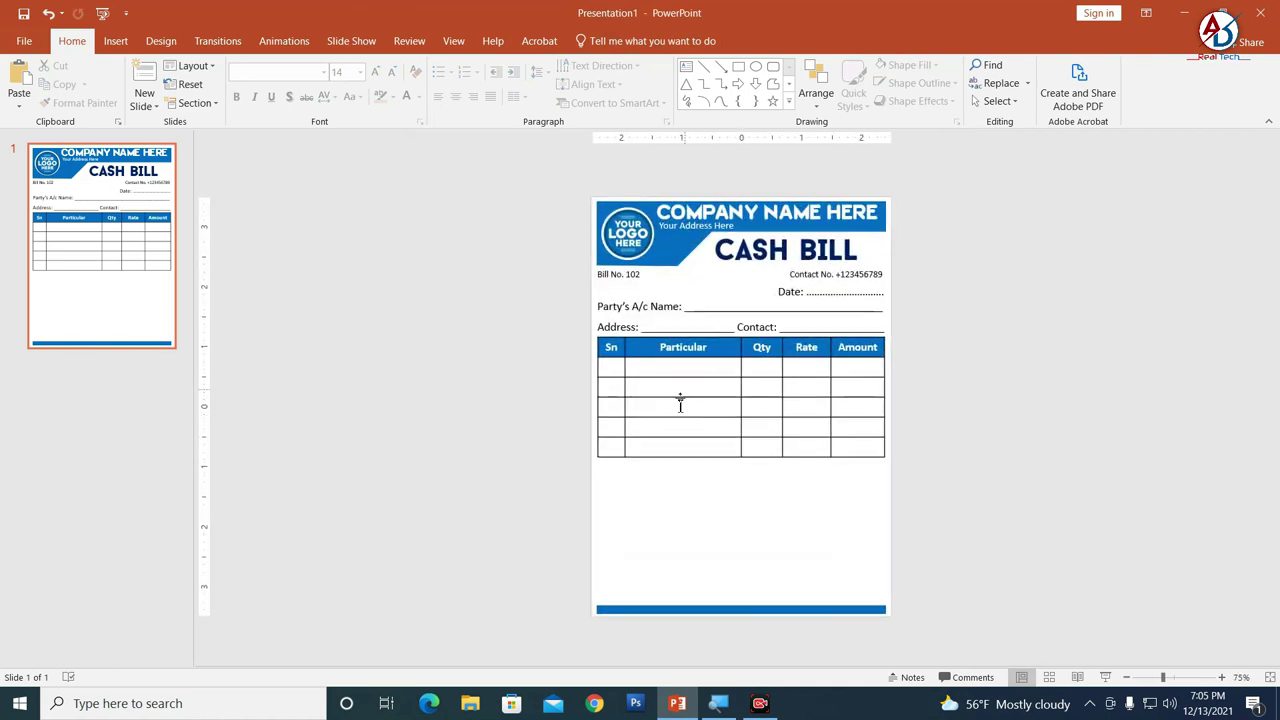
scroll(690, 431, up, 3)
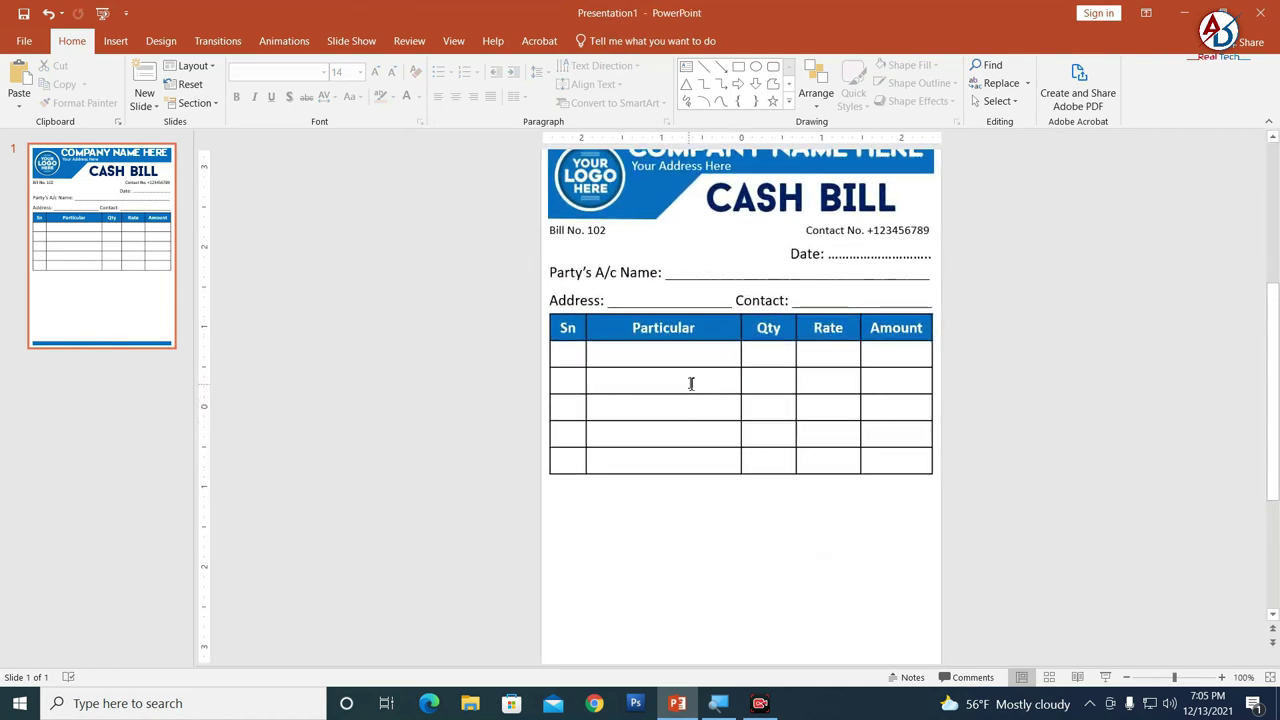
drag(688, 368, 690, 415)
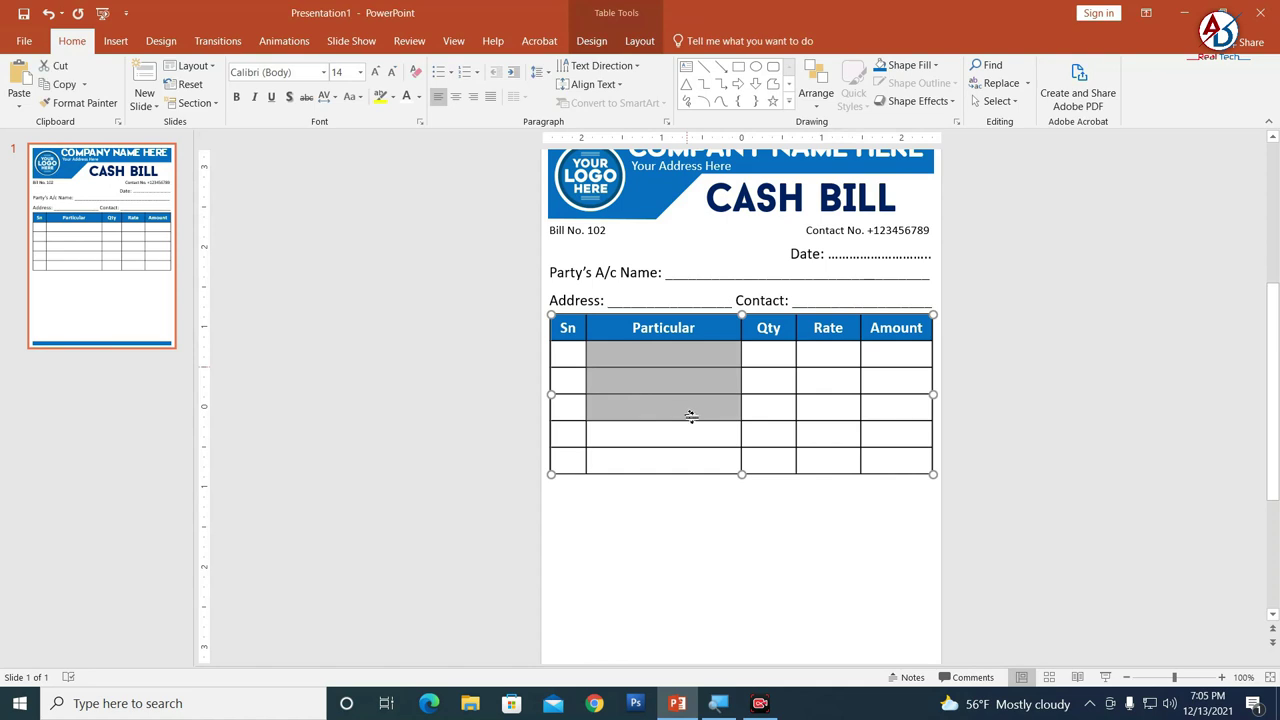
click(771, 375)
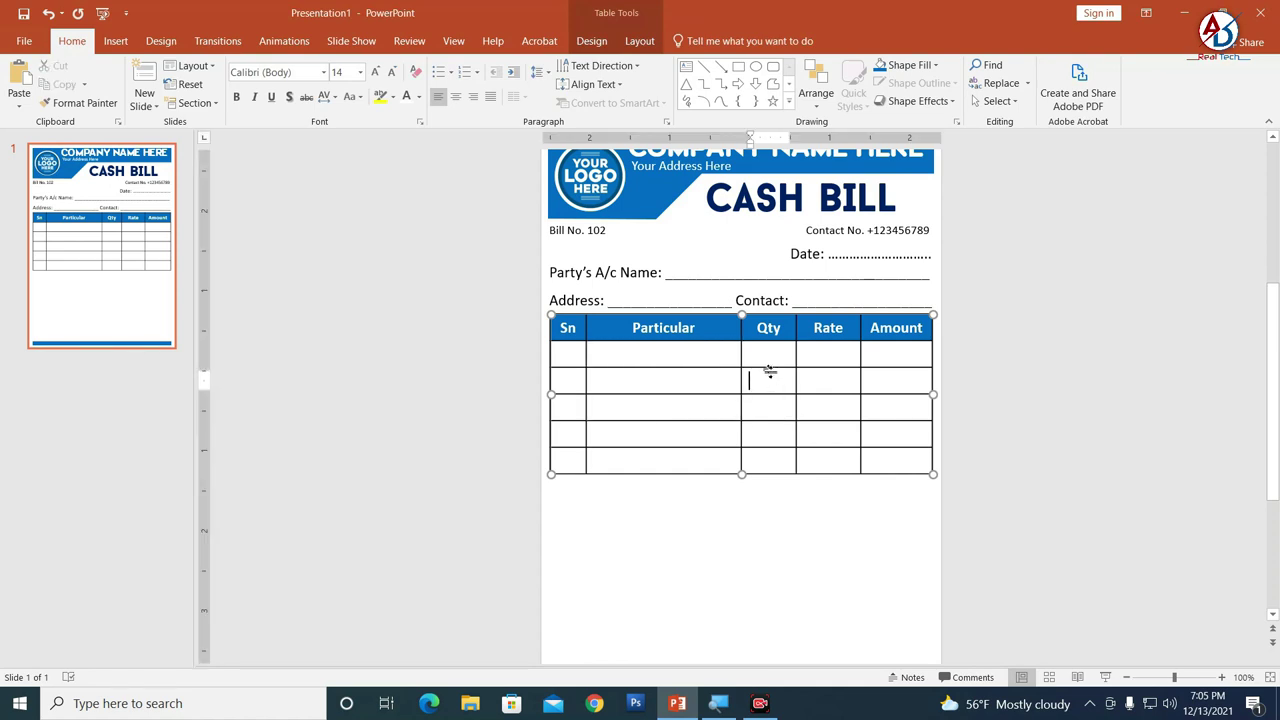
drag(767, 368, 774, 500)
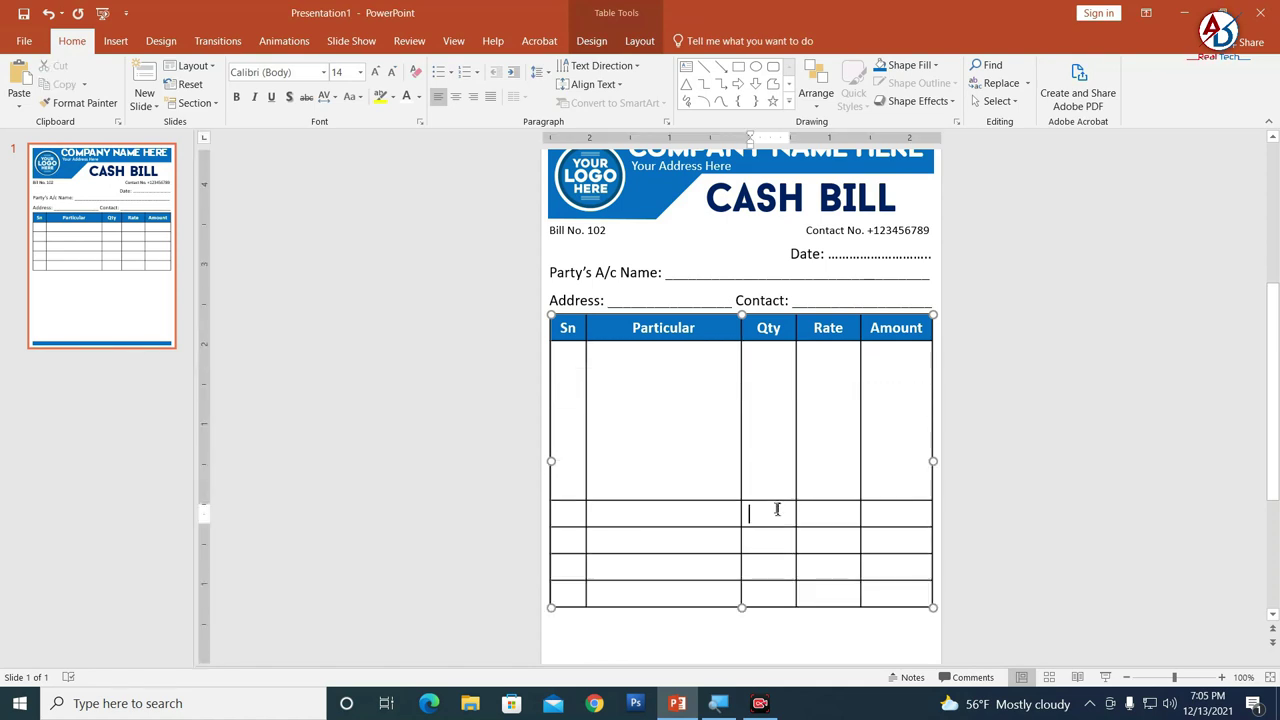
Step: Lengthen the first body row further, then select the table's bottom row
scroll(779, 499, down, 1)
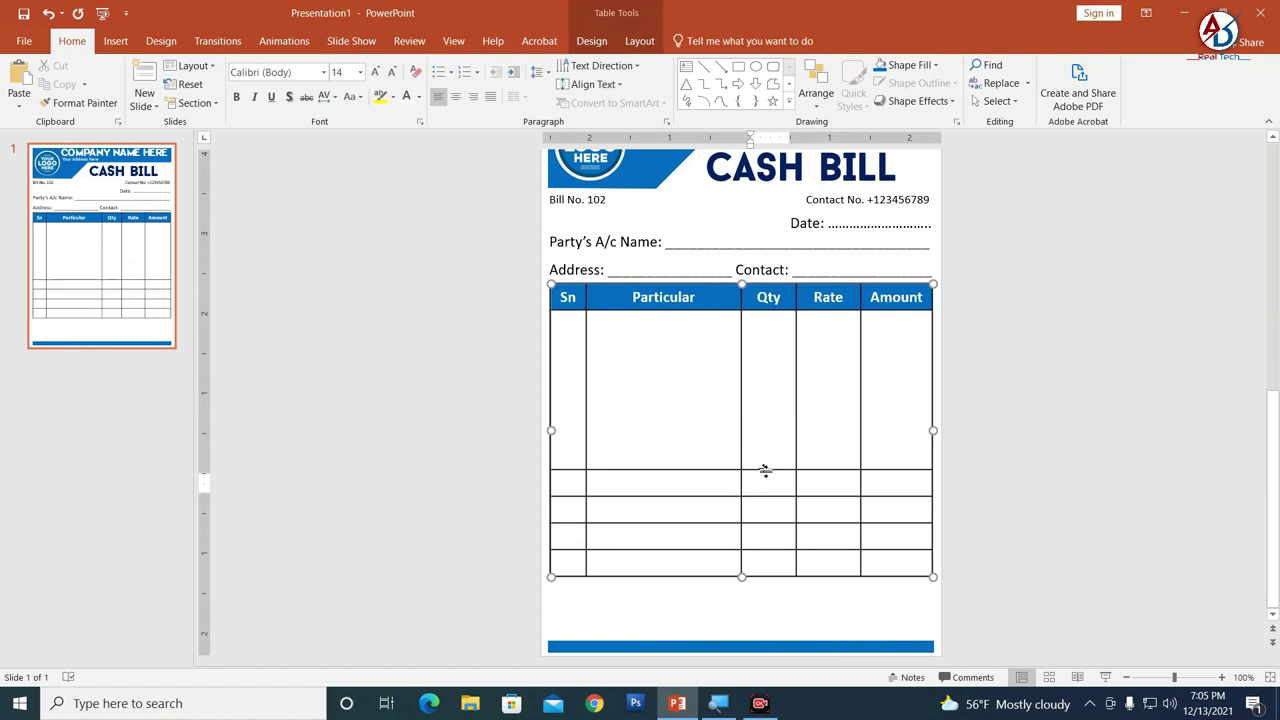
drag(764, 470, 764, 505)
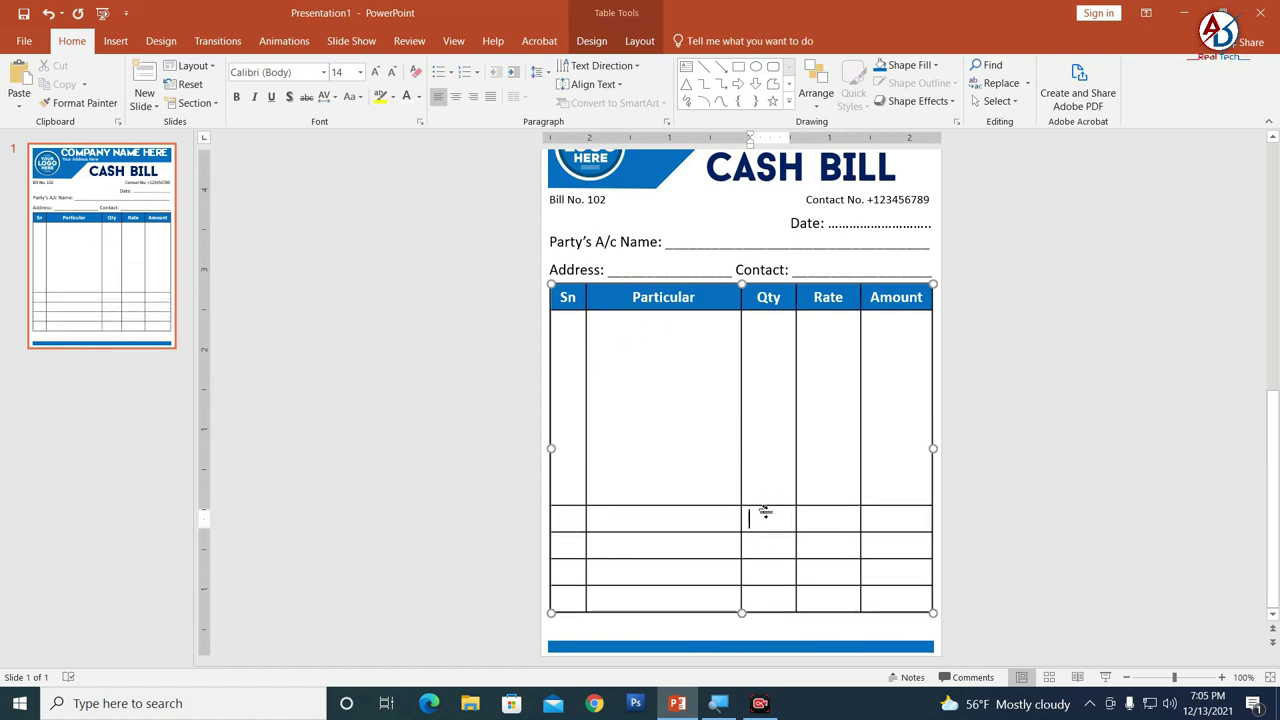
drag(575, 600, 868, 593)
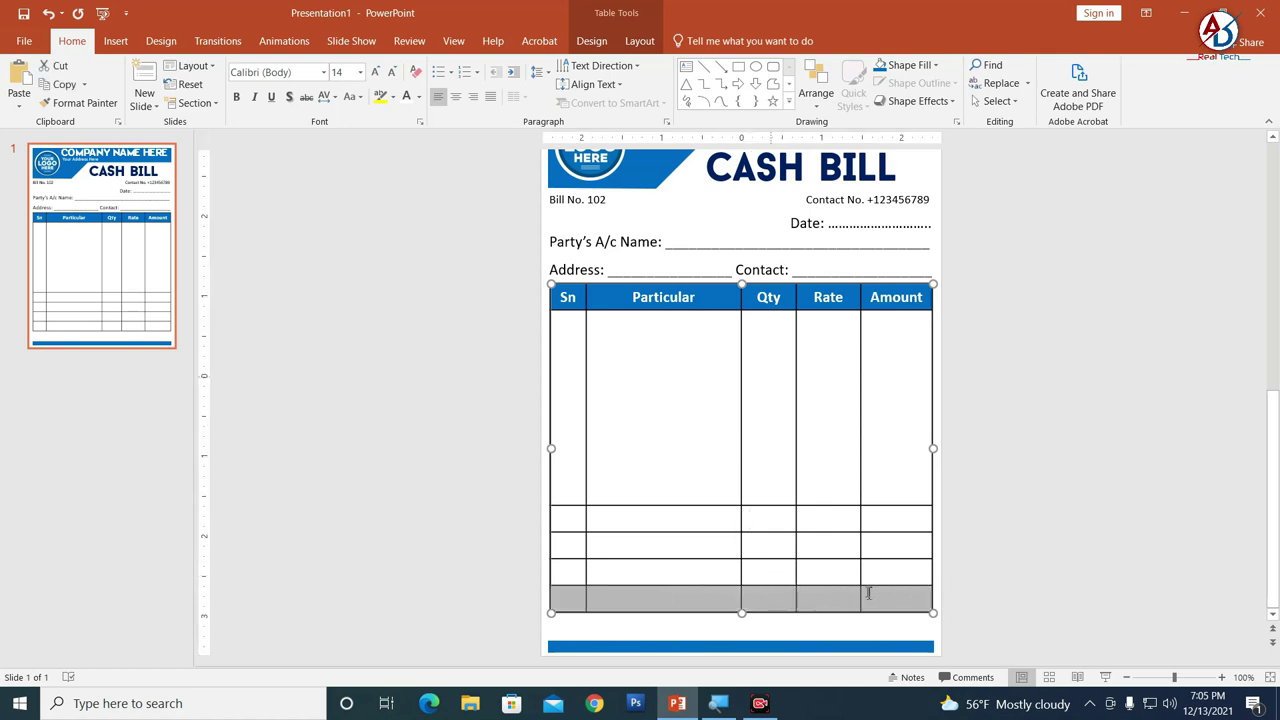
Step: Delete the selected bottom row of the item table
click(640, 42)
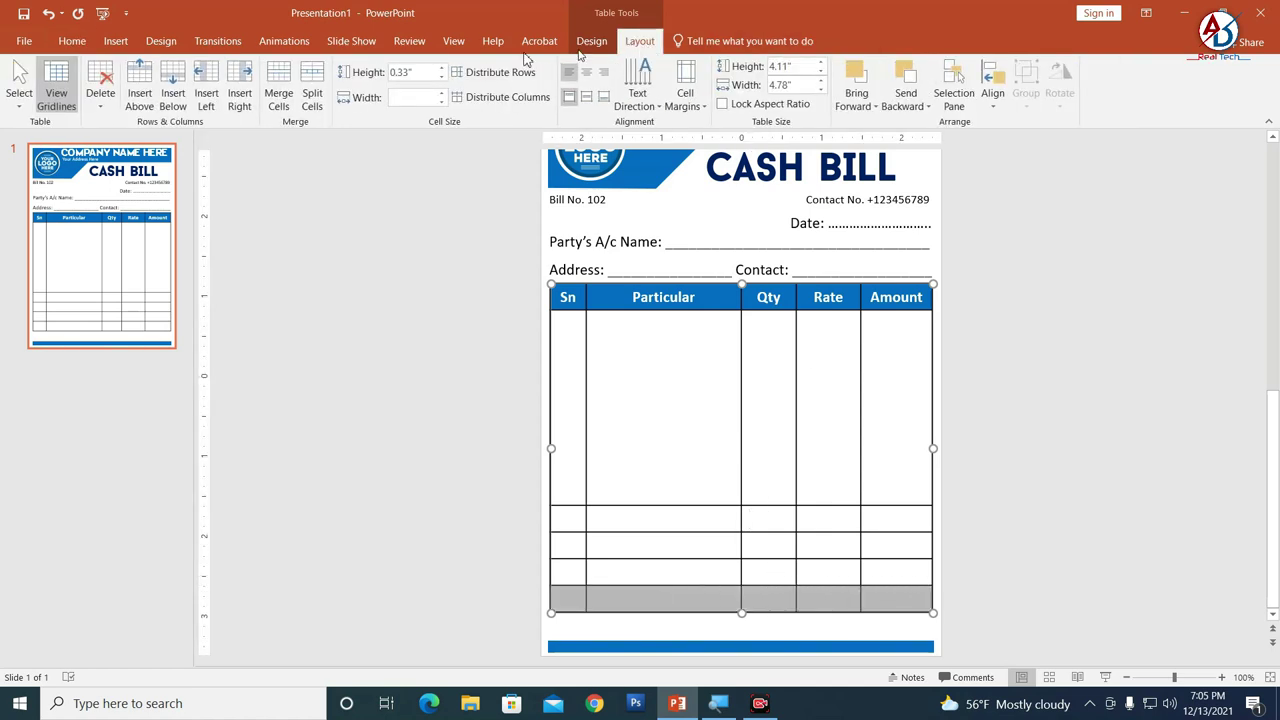
click(115, 97)
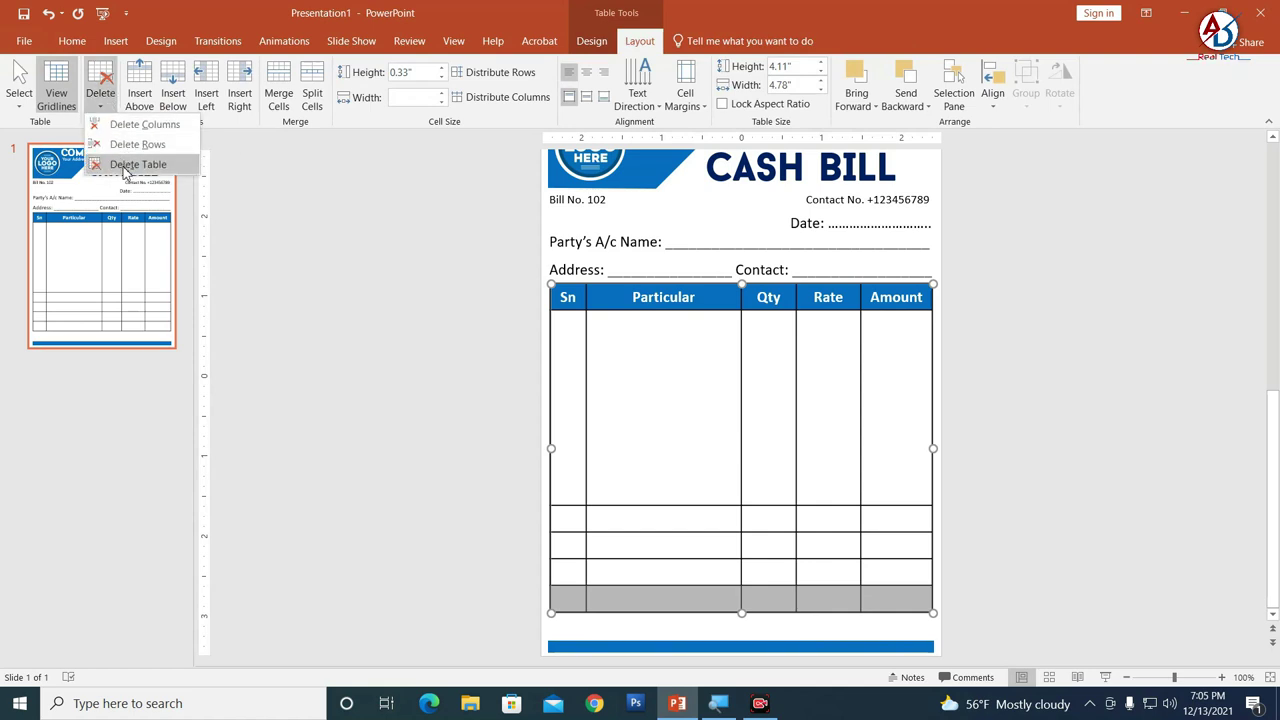
click(132, 145)
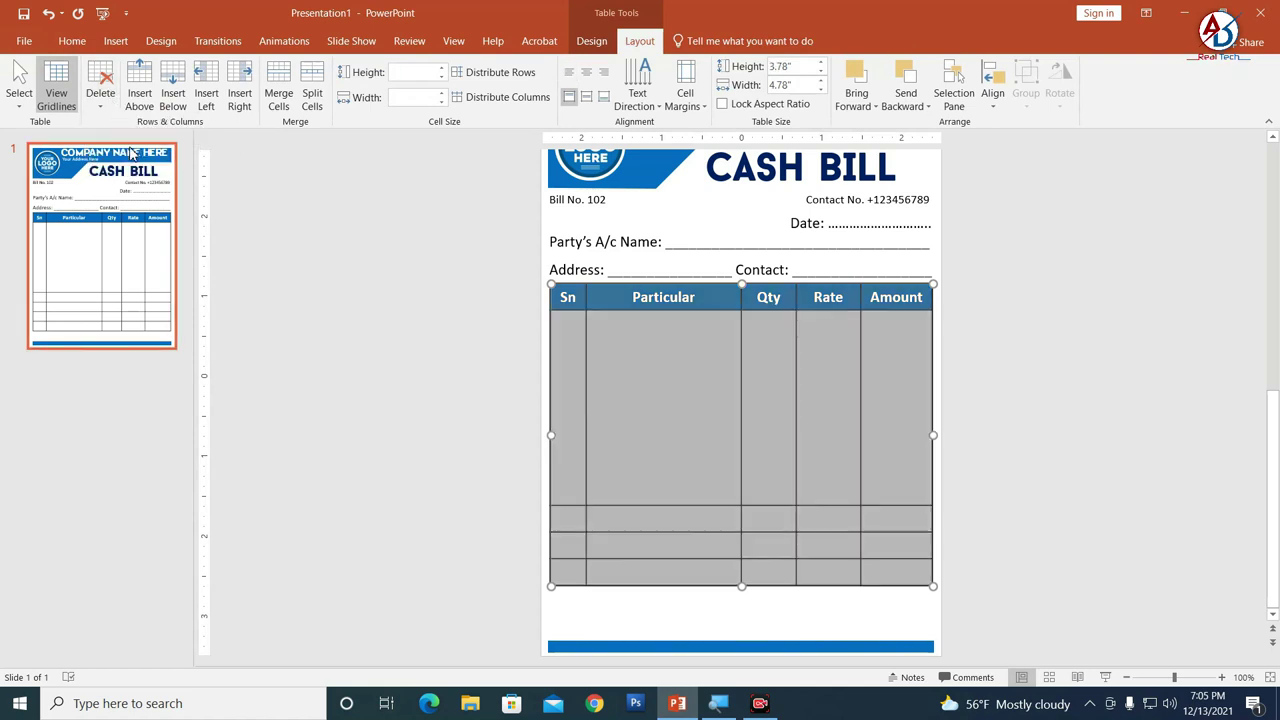
Step: Stretch the tall body row down so the table, 4.4" tall, reaches the blue footer bar
click(669, 514)
drag(668, 506, 666, 536)
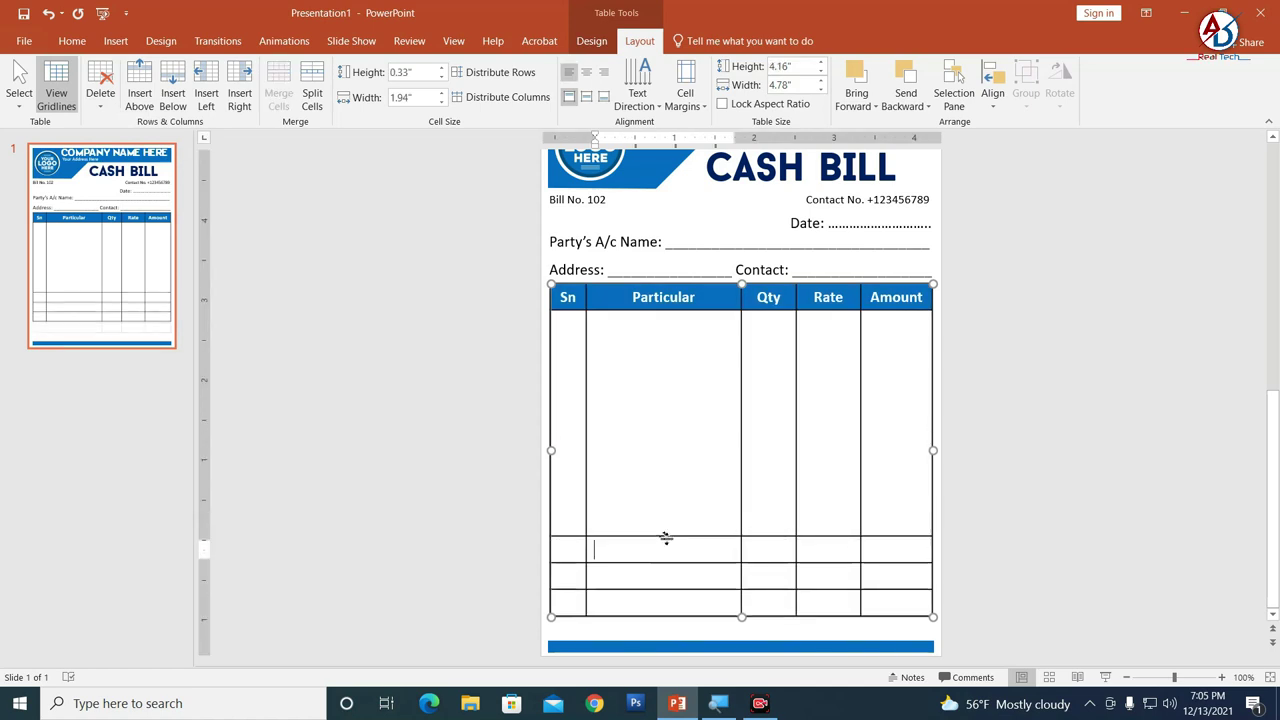
scroll(797, 460, down, 3)
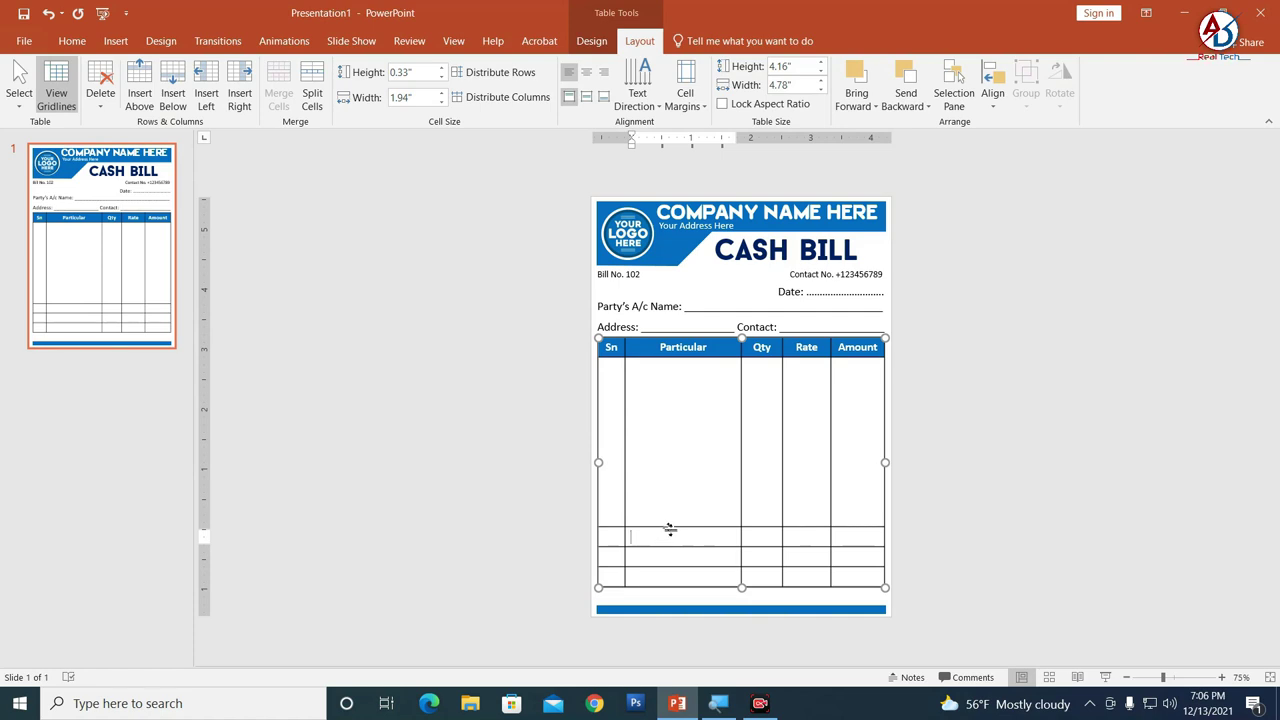
drag(668, 539, 850, 595)
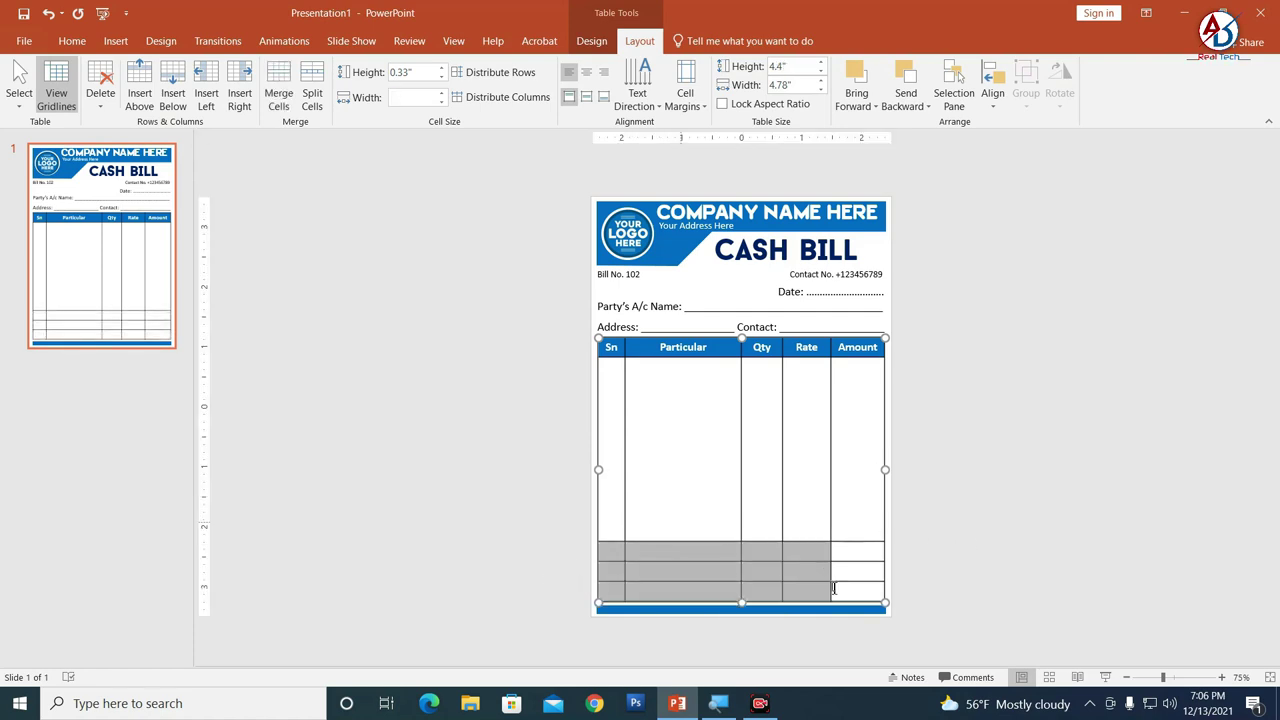
click(629, 555)
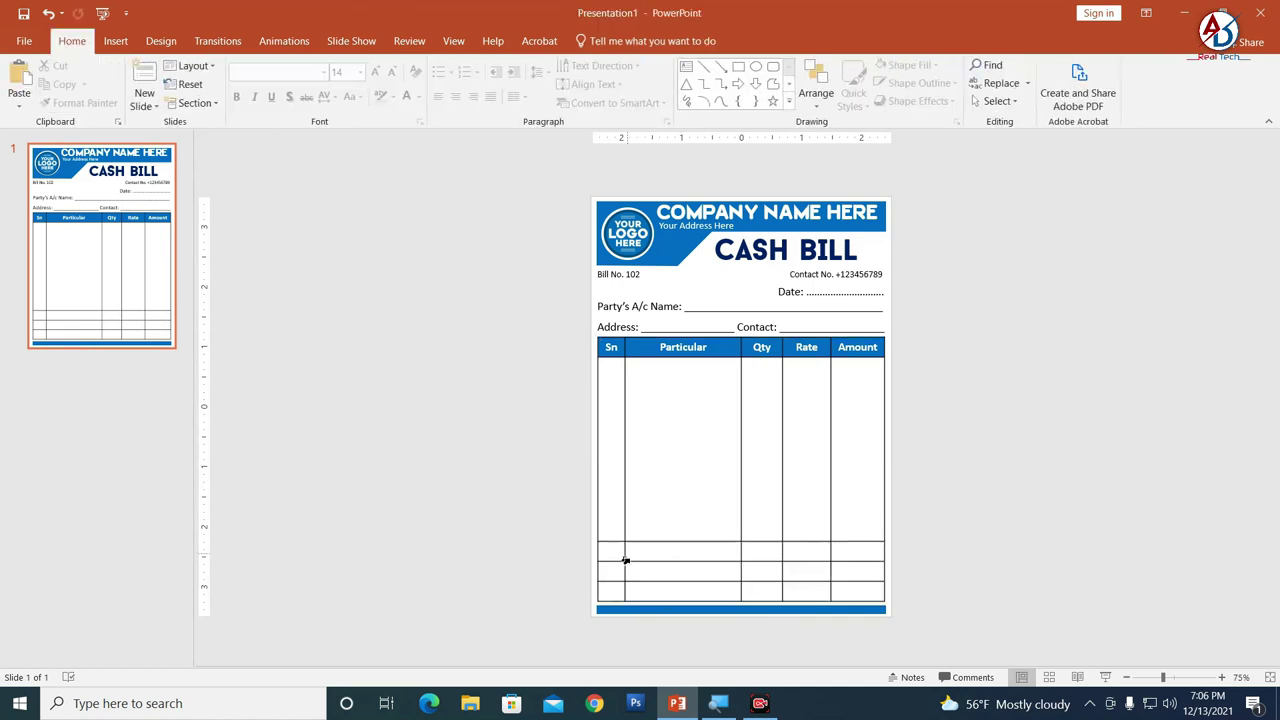
drag(663, 560, 664, 558)
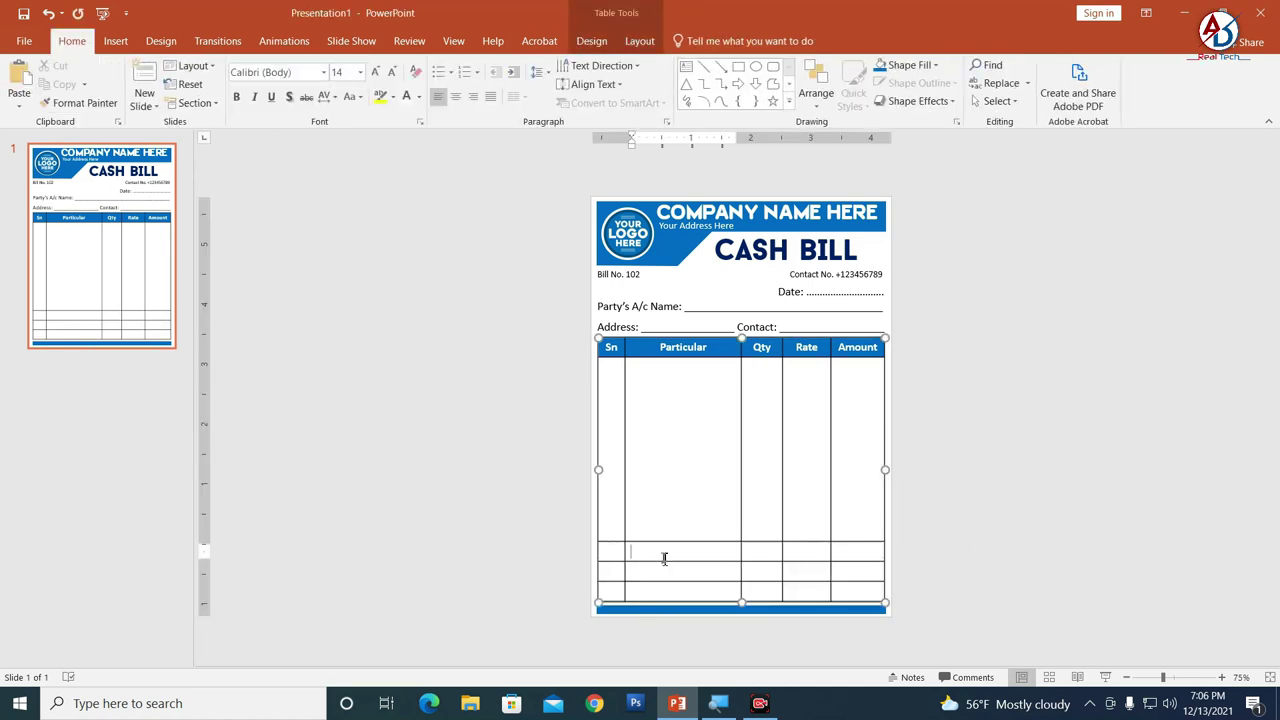
scroll(762, 563, up, 2)
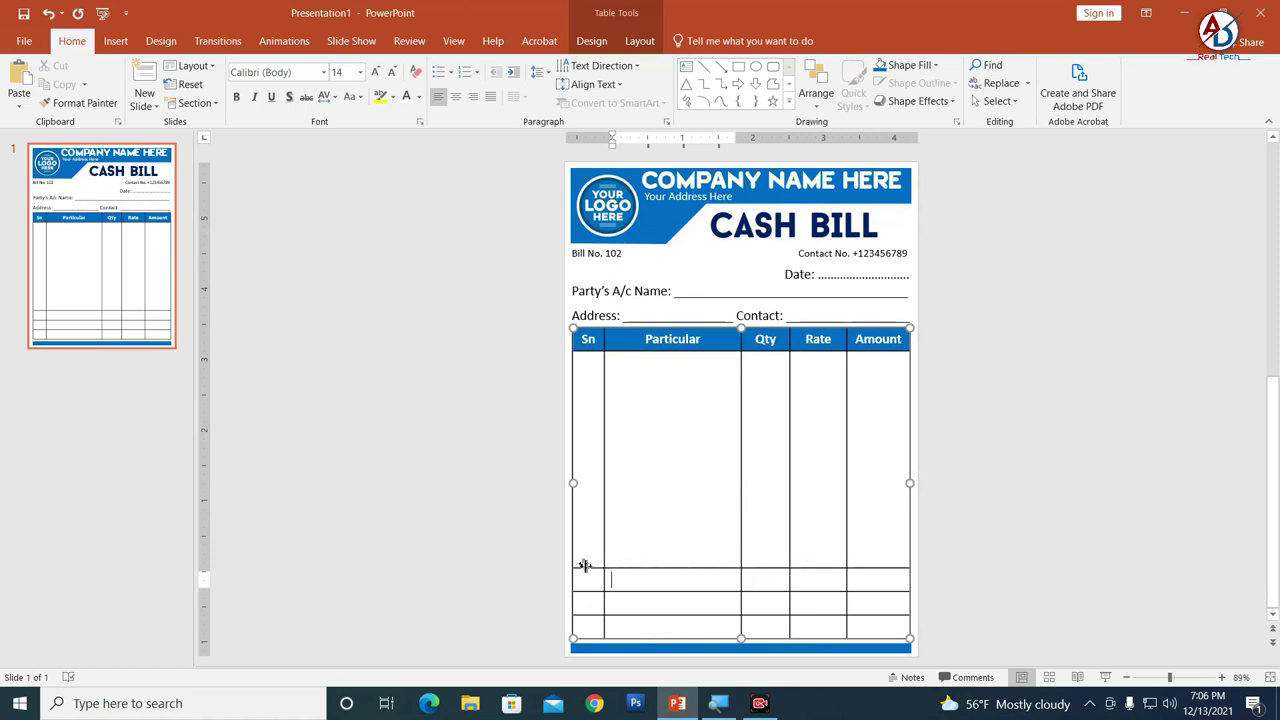
Step: Try selecting the Sn, Particular and Qty cells of the bottom rows, then clear the selection
drag(591, 560, 716, 597)
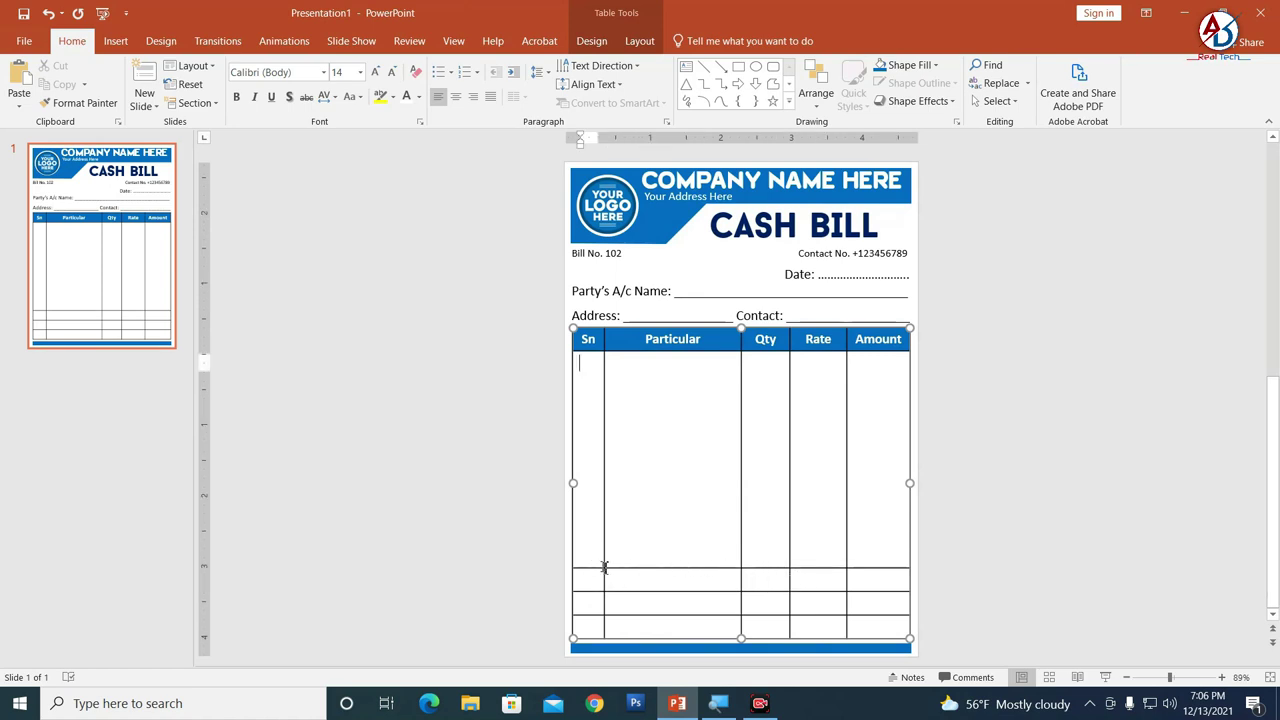
click(603, 580)
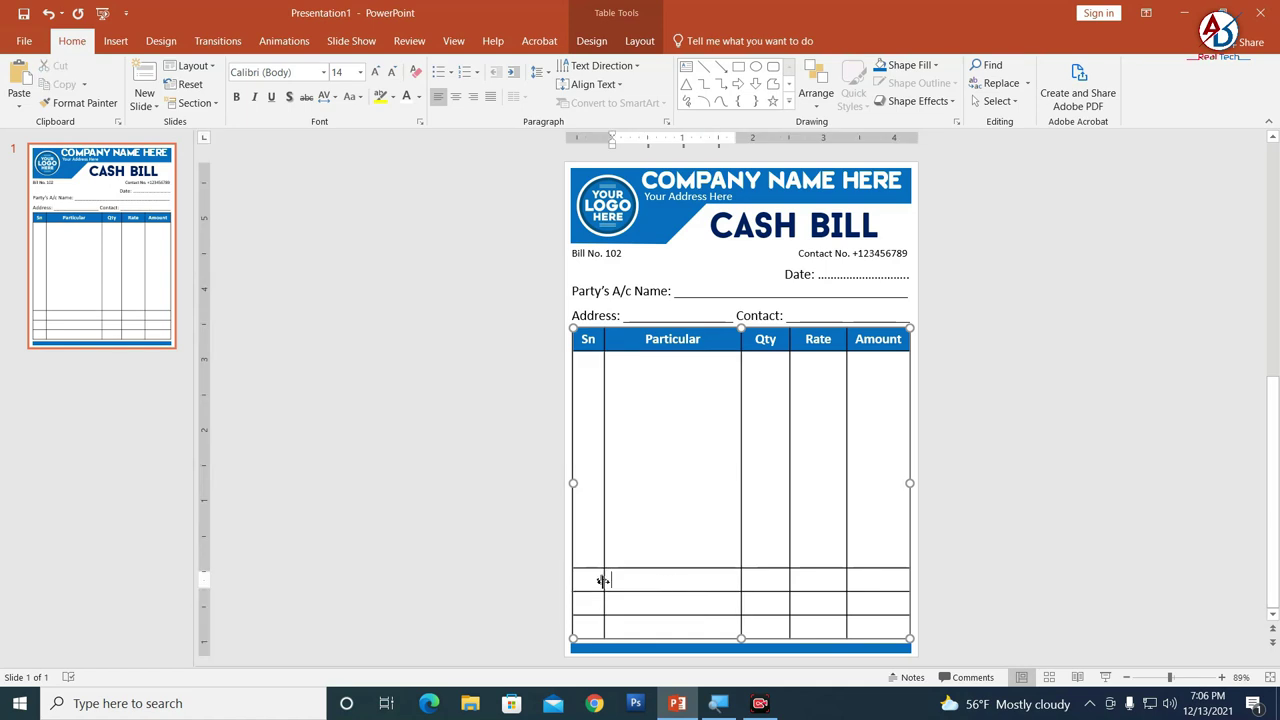
drag(596, 577, 764, 621)
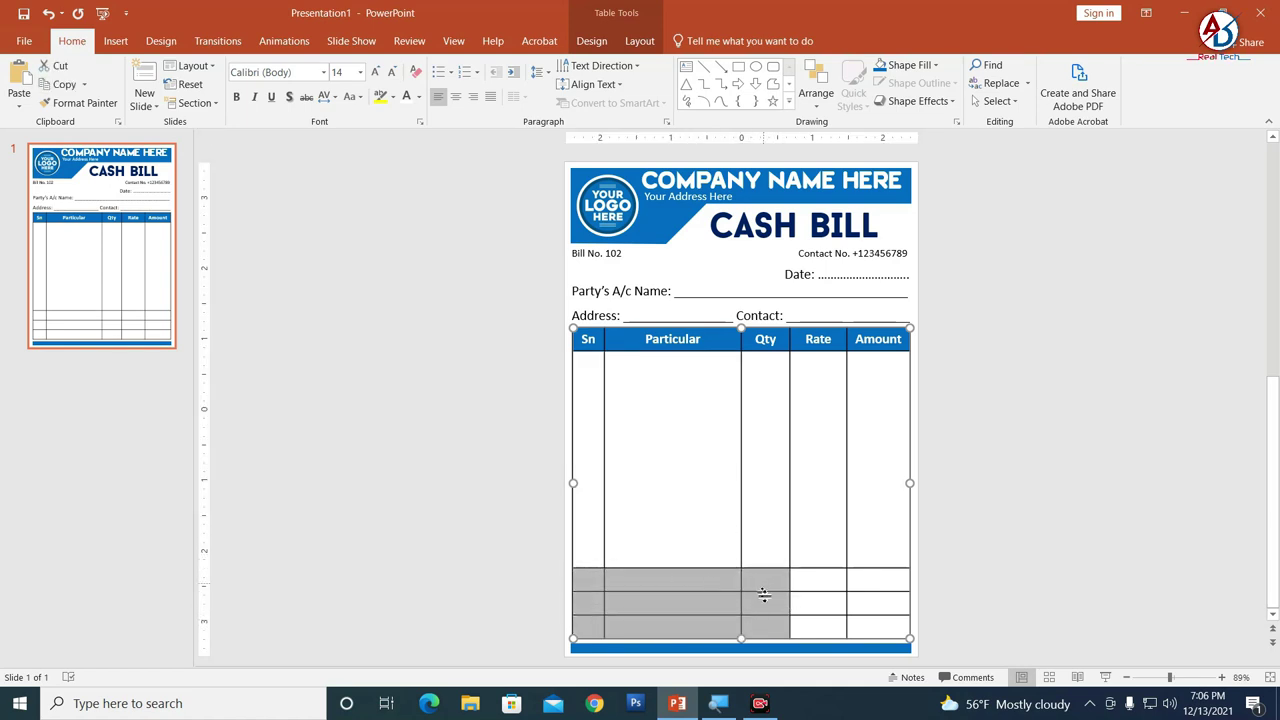
click(771, 628)
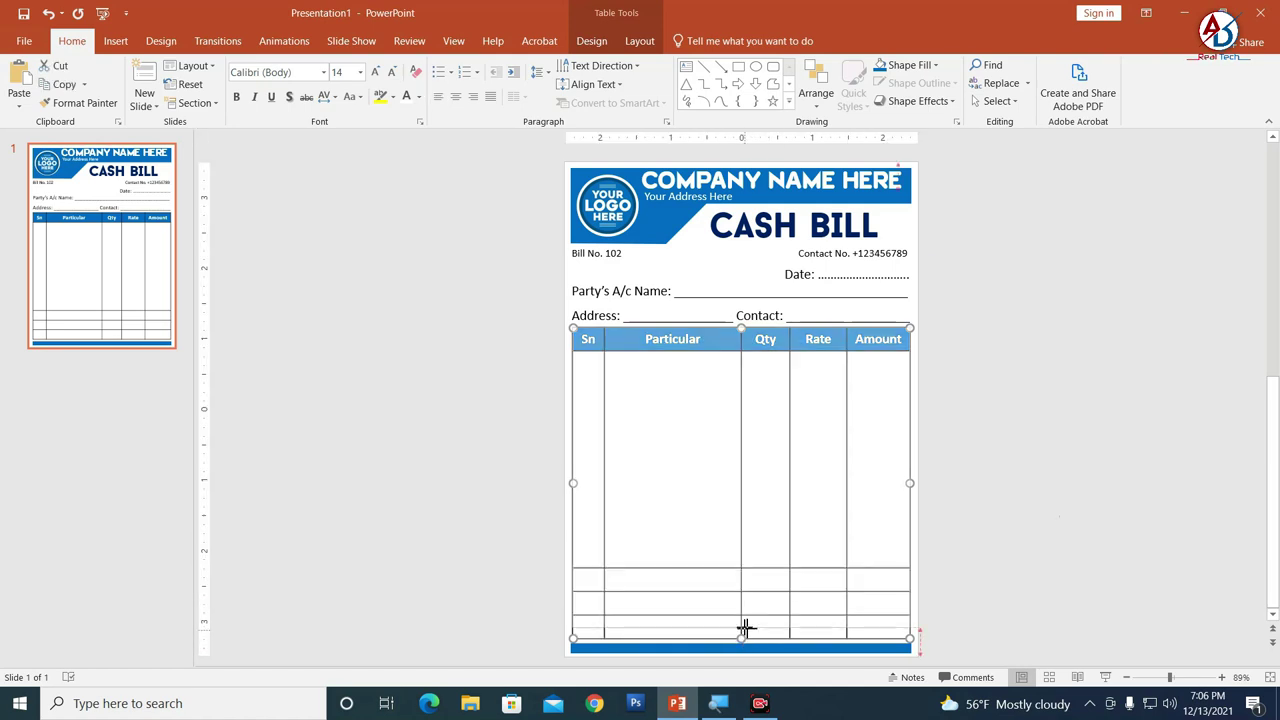
Step: Raise the table's bottom edge slightly, then select the Sn–Qty cells of the bottom three rows
drag(741, 637, 743, 614)
scroll(776, 521, down, 3)
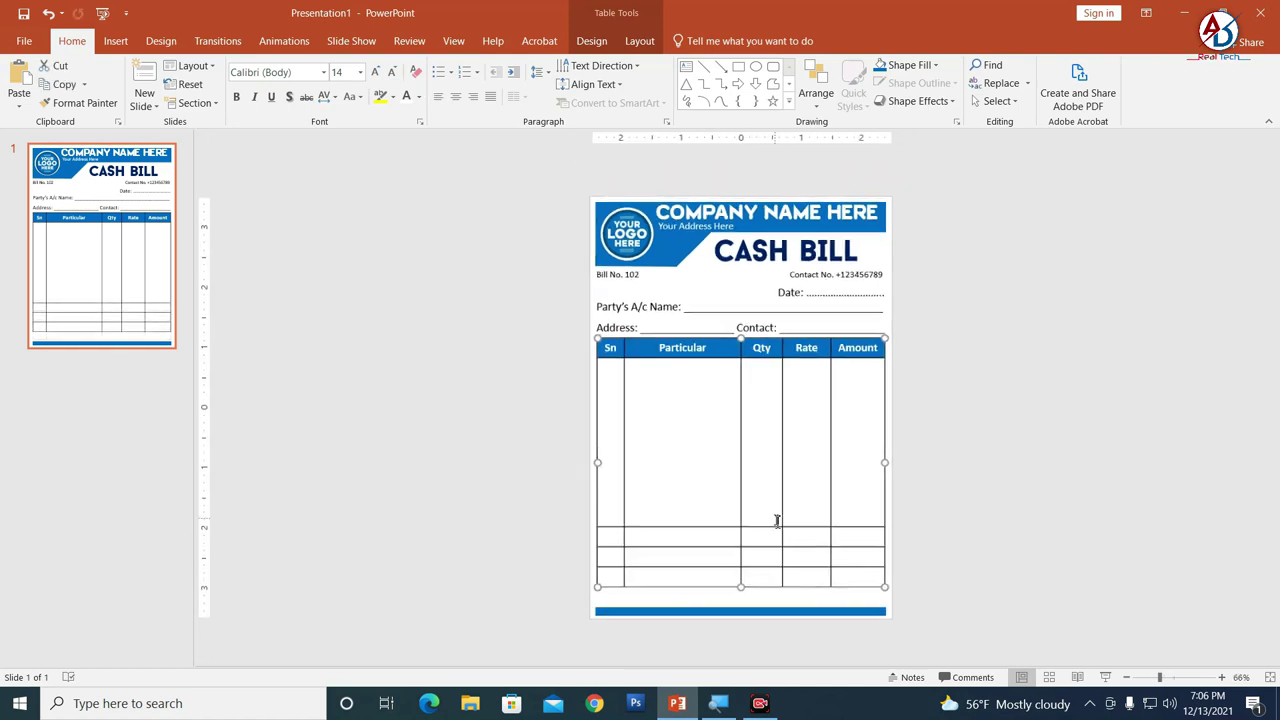
click(741, 582)
drag(741, 582, 741, 578)
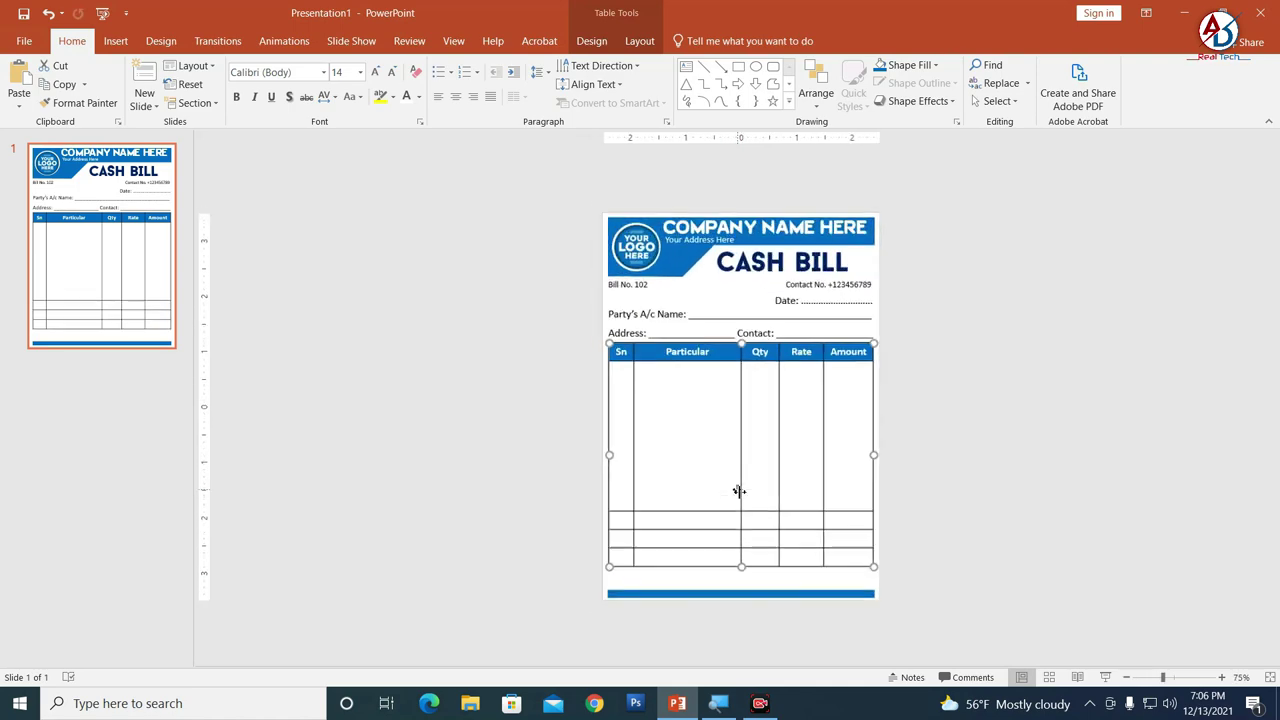
scroll(689, 360, up, 2)
scroll(877, 497, down, 1)
scroll(877, 497, up, 2)
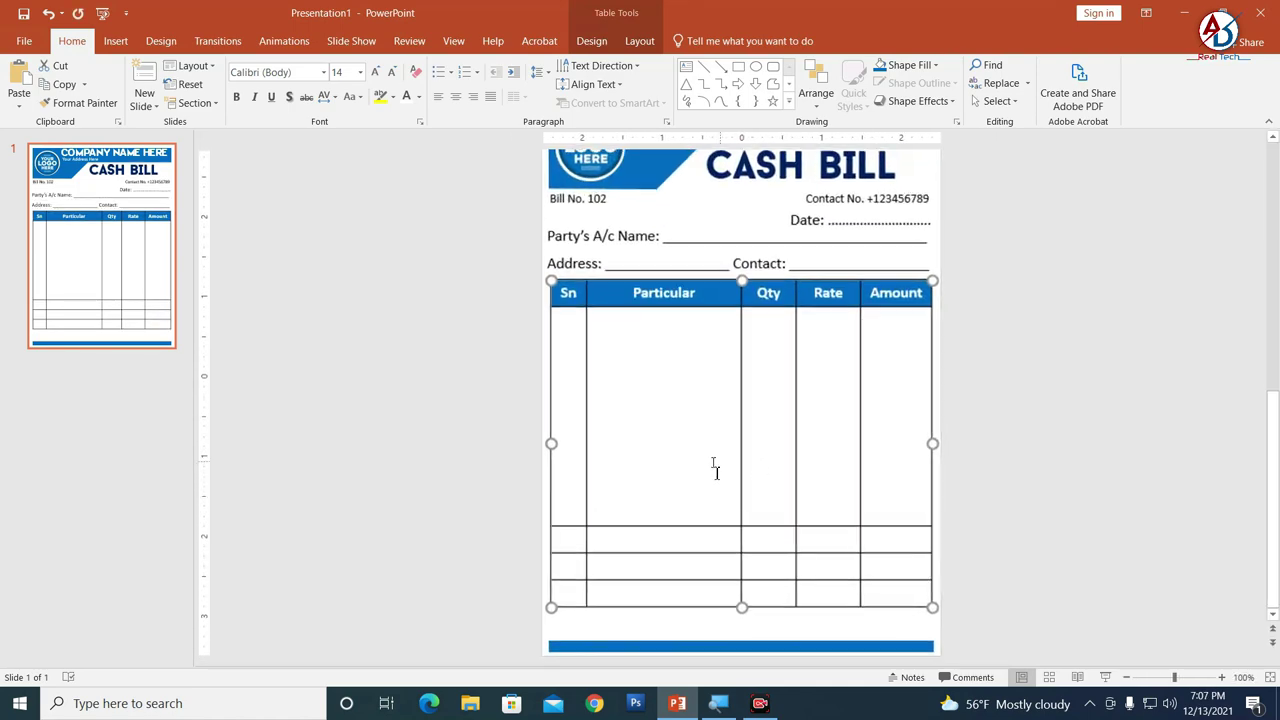
drag(569, 545, 767, 591)
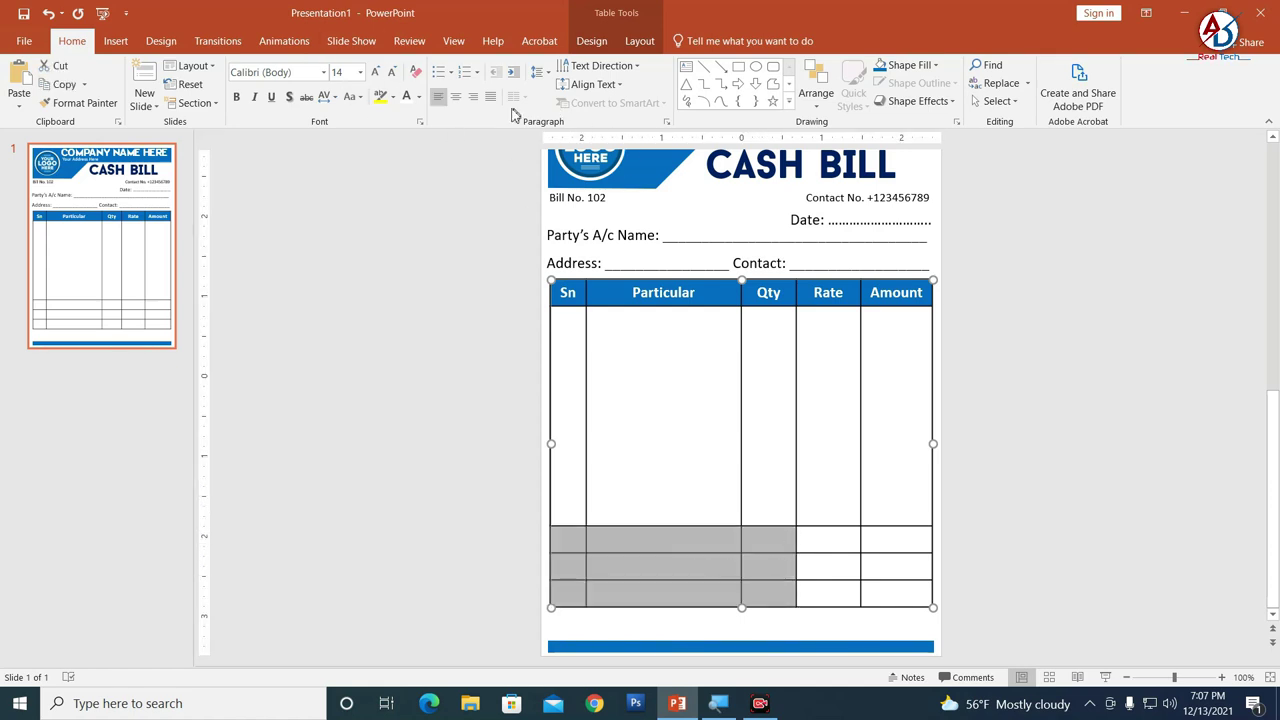
Step: Merge the bottom-left cells into an 'In Words:' cell and label the Rate cells Total, Gst, G. Total
click(640, 42)
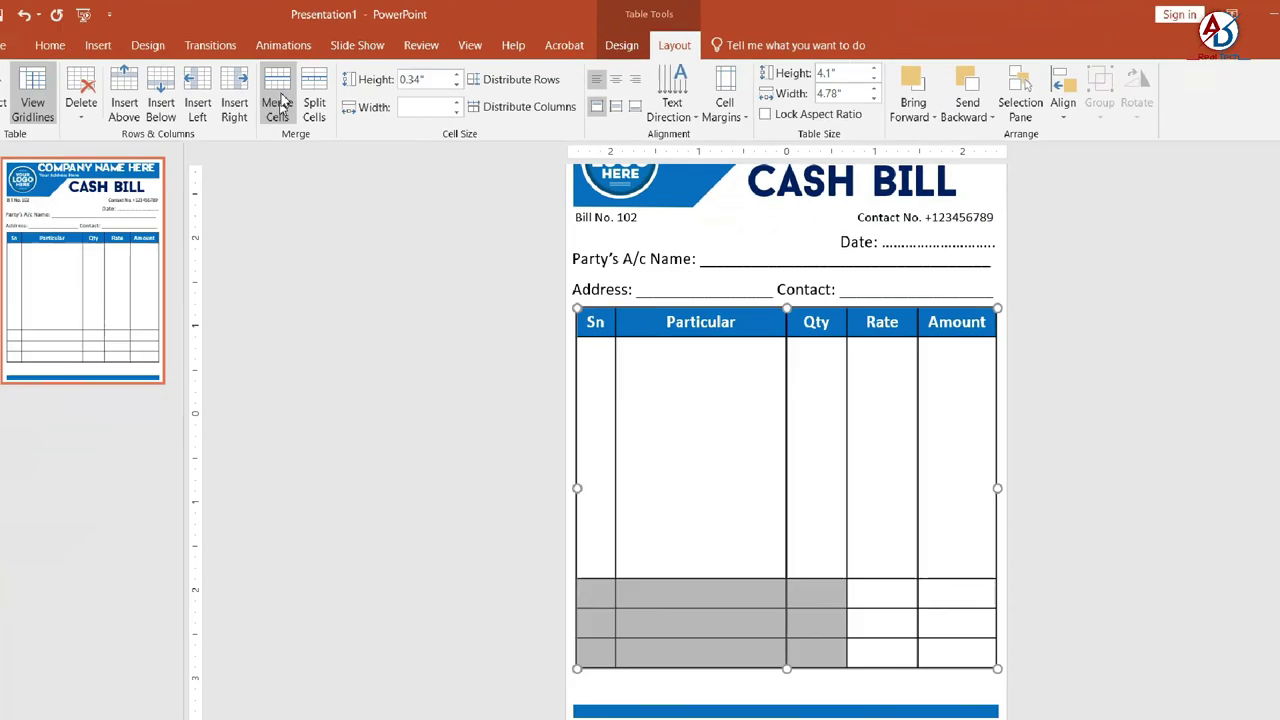
click(281, 103)
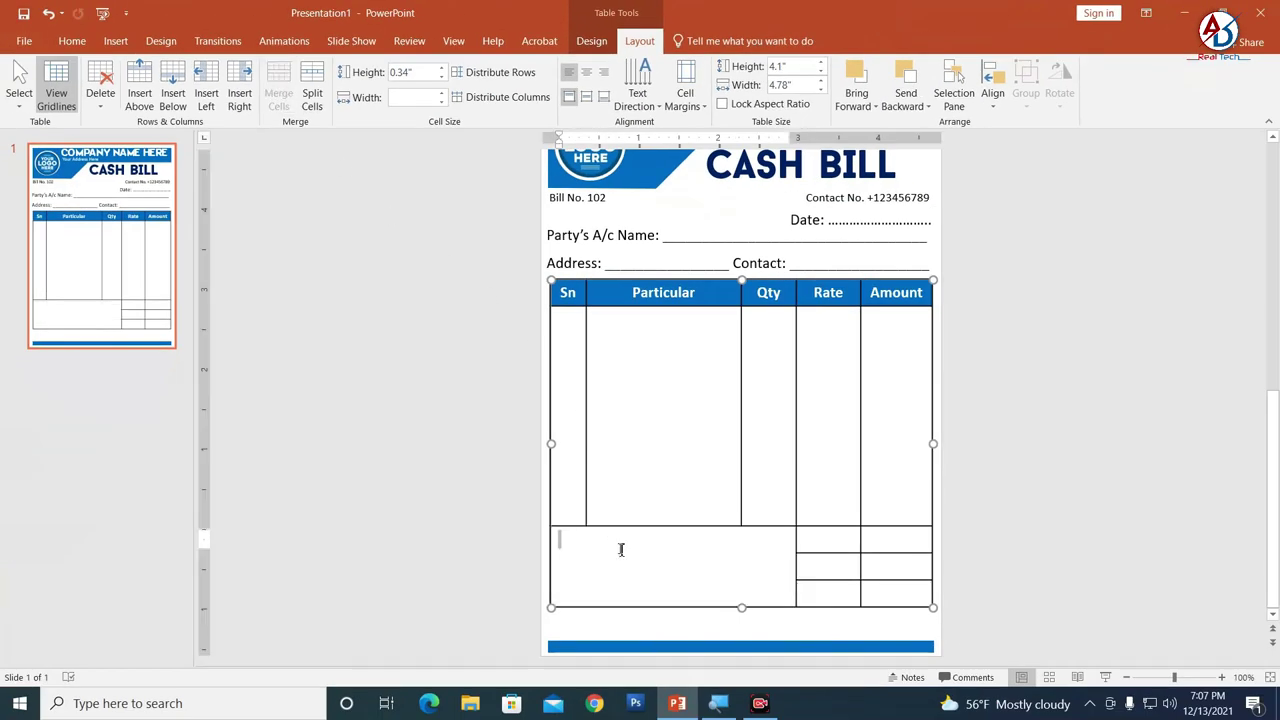
click(827, 546)
text(Total)
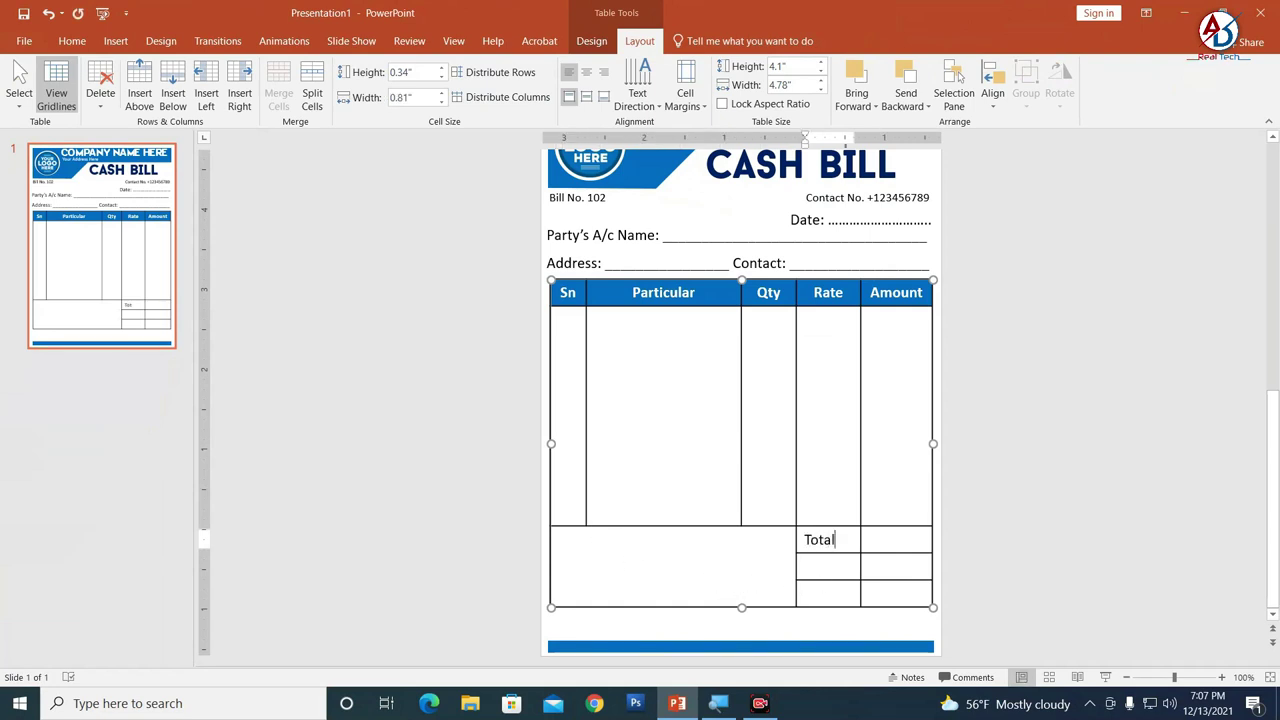
click(810, 566)
text(Gst)
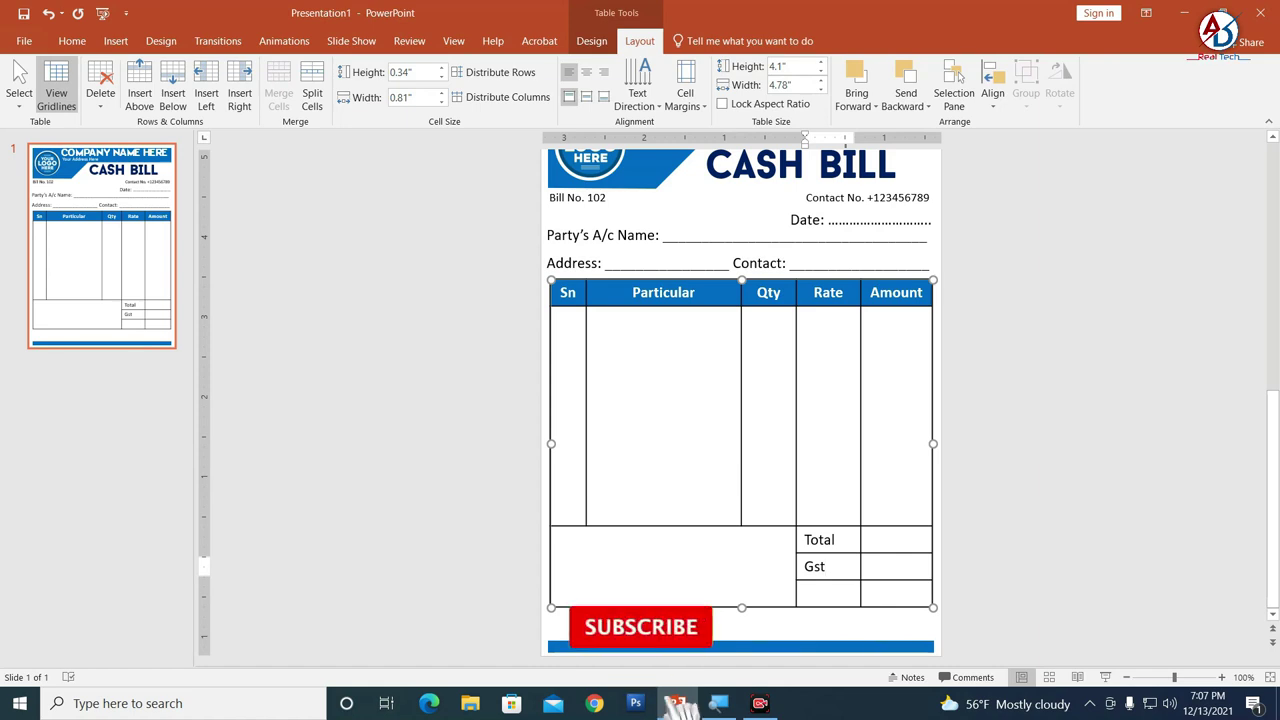
click(810, 593)
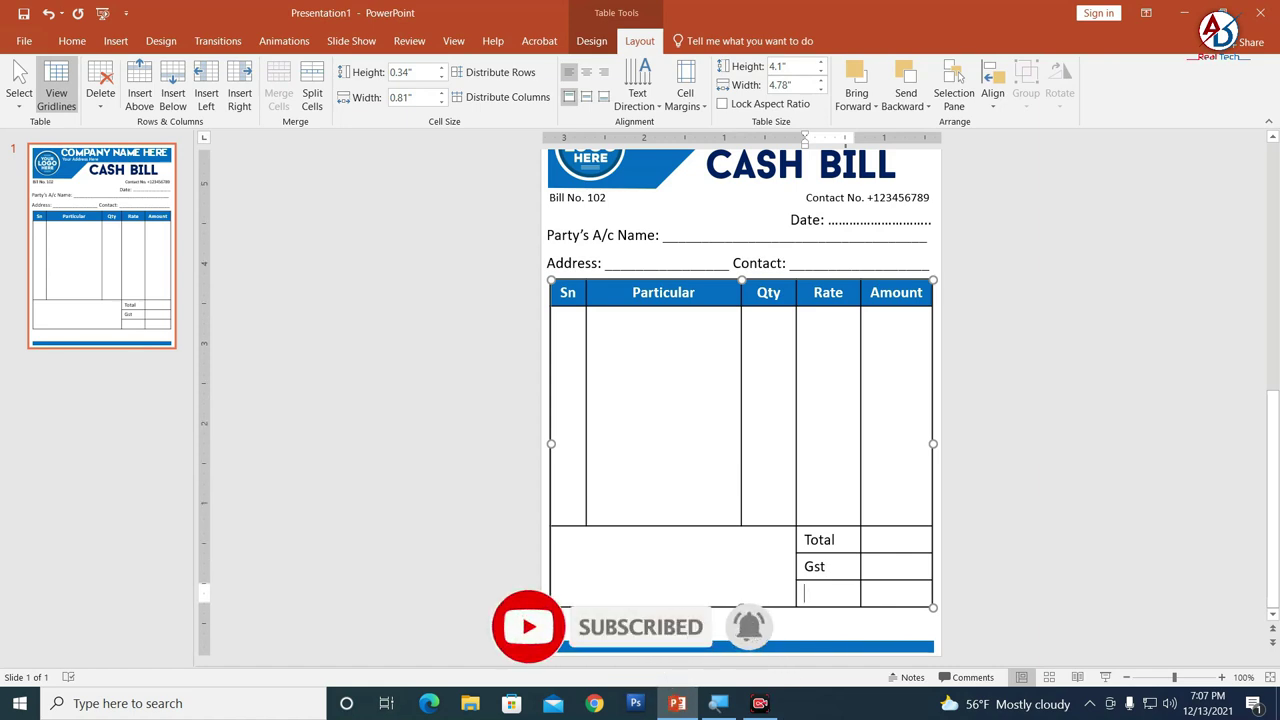
text(G. Tot)
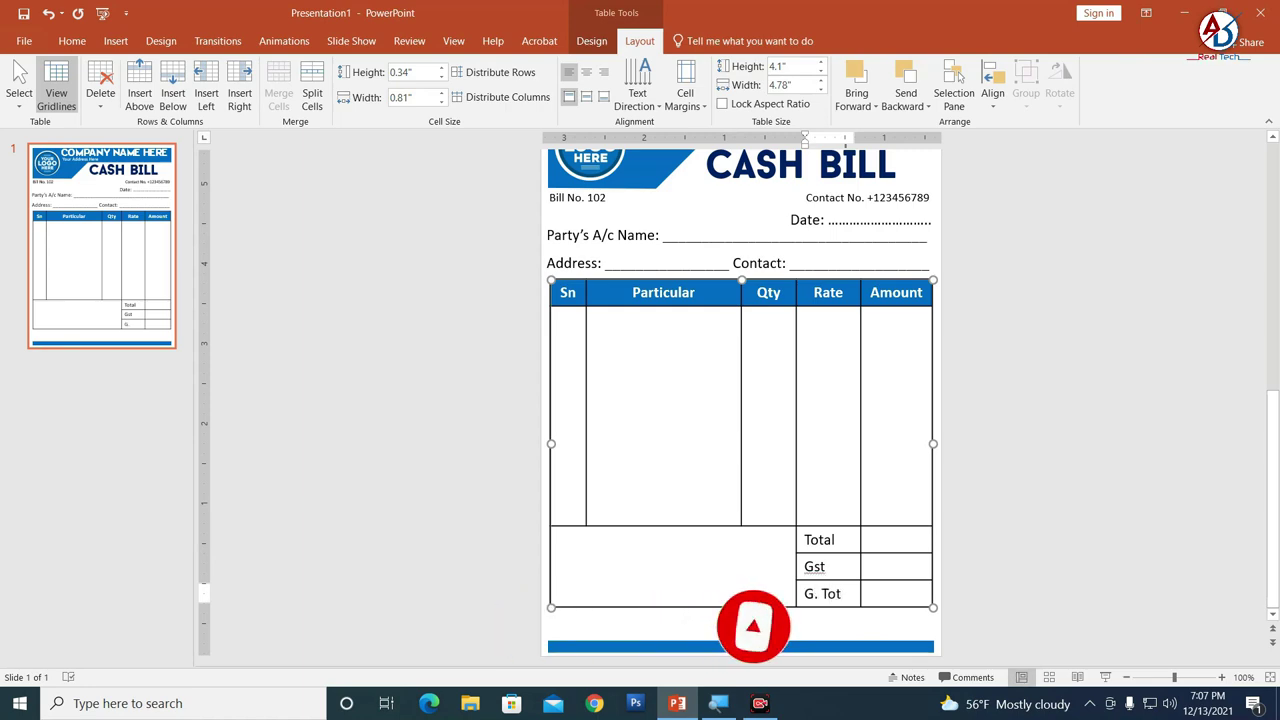
text(al)
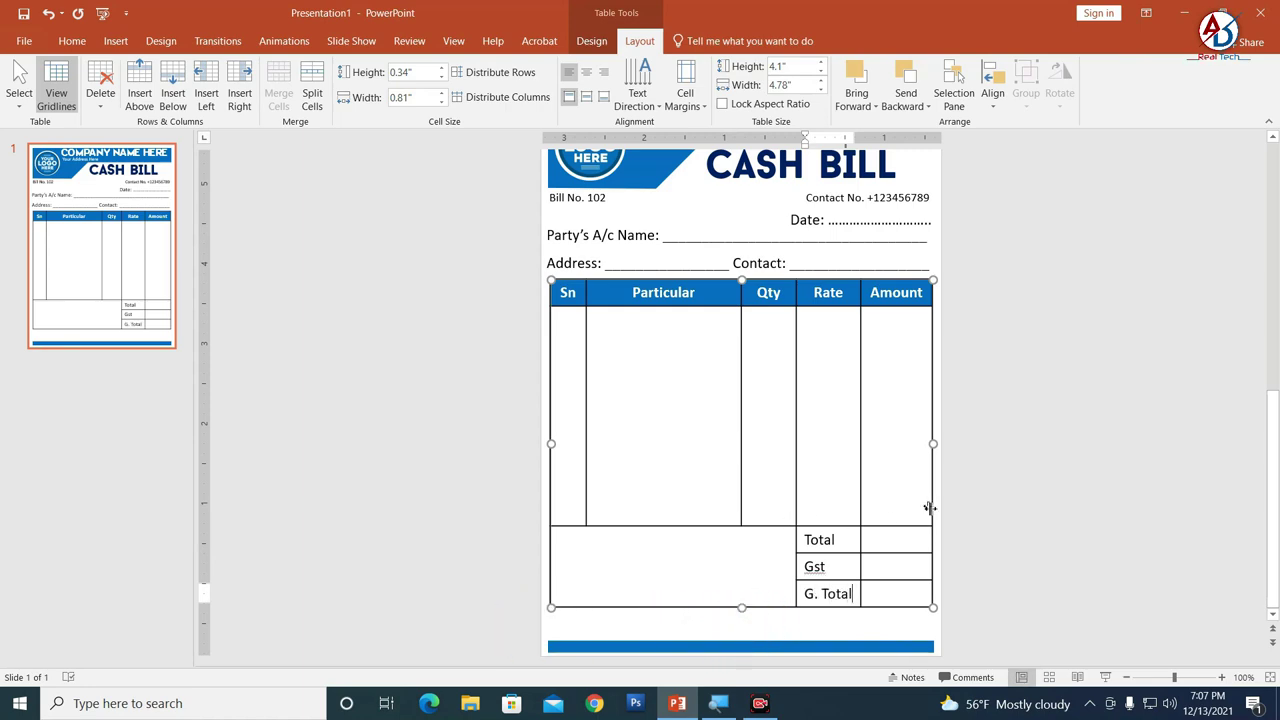
click(679, 540)
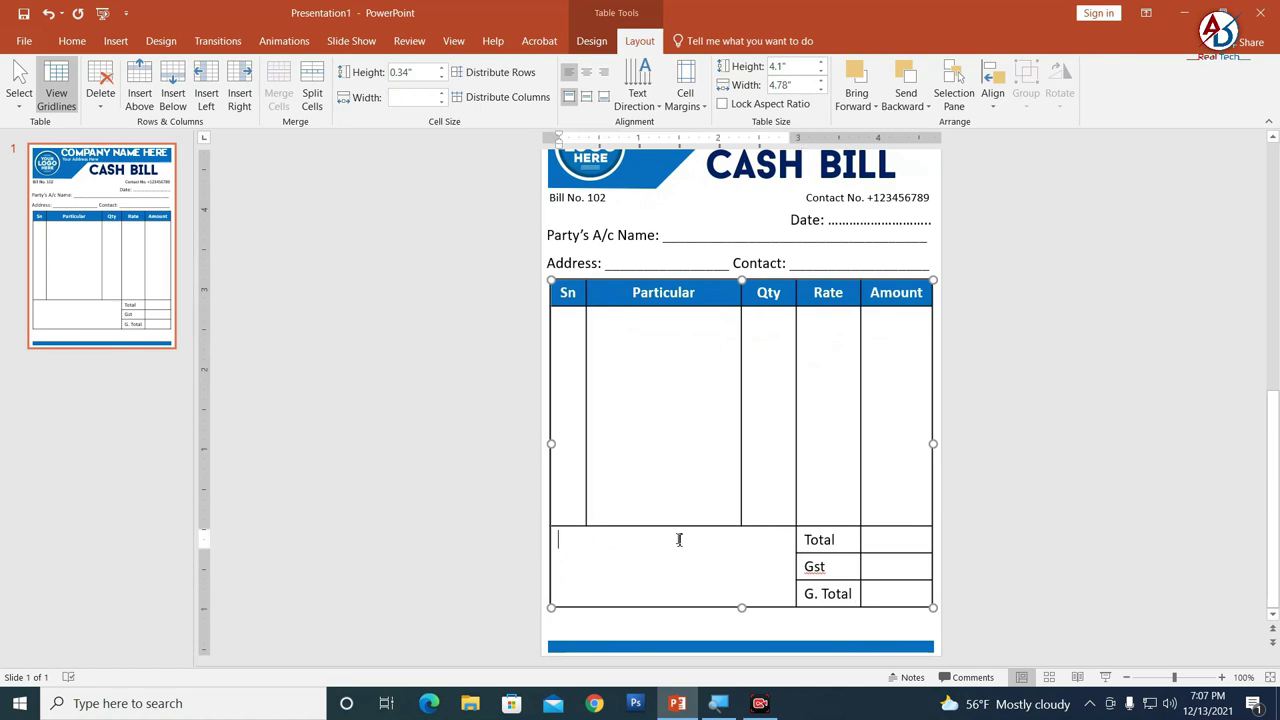
text(In )
text(Words)
text(:)
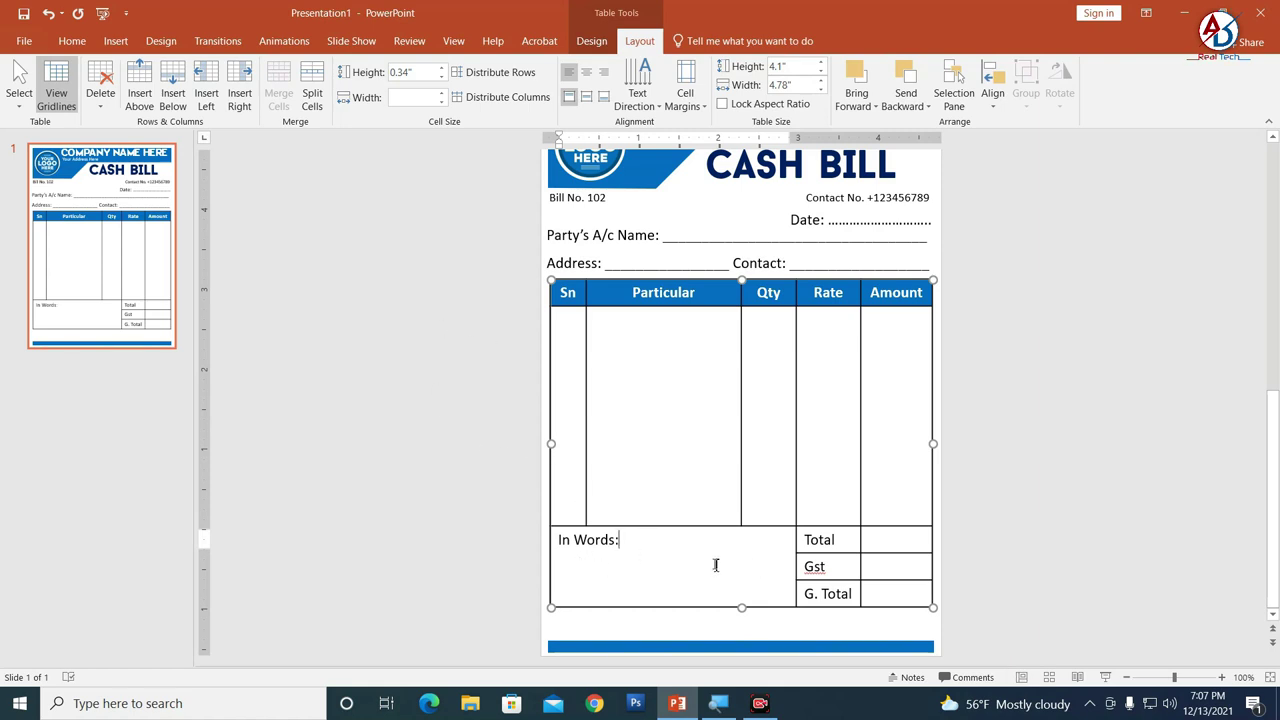
Step: Insert a text box at the bottom-left, just below the table
click(1154, 517)
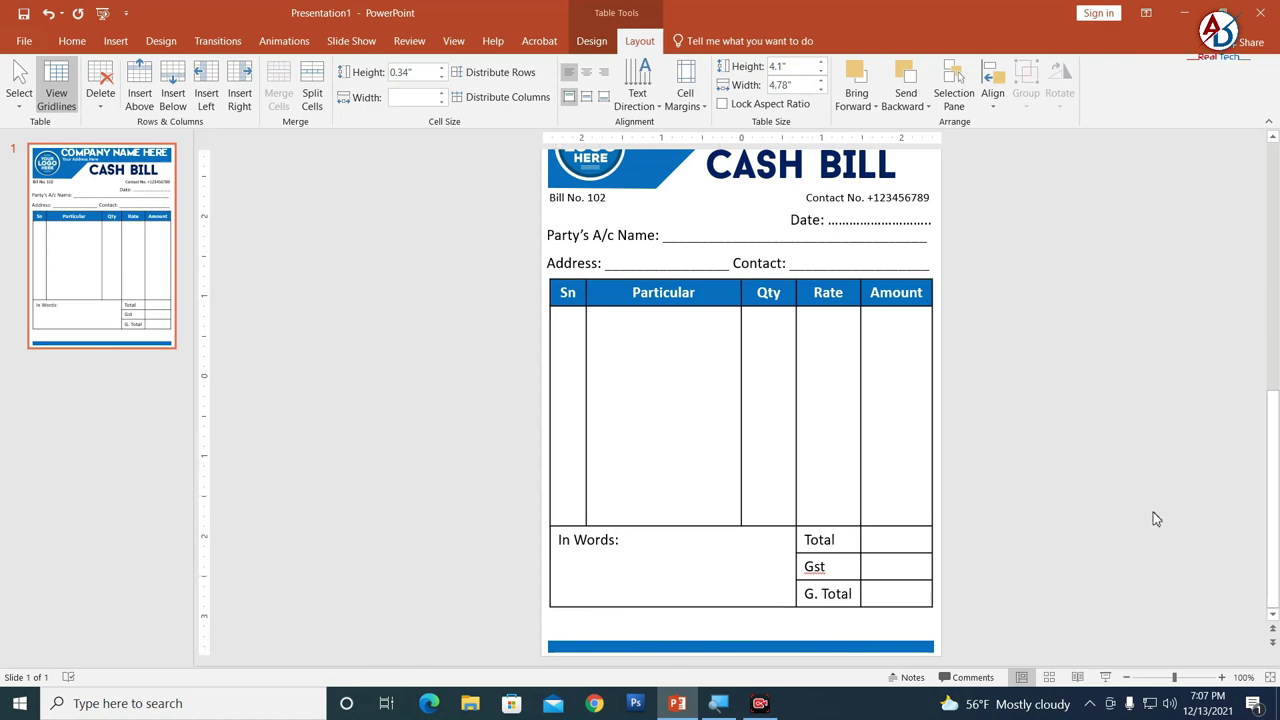
scroll(815, 443, down, 3)
scroll(703, 571, up, 3)
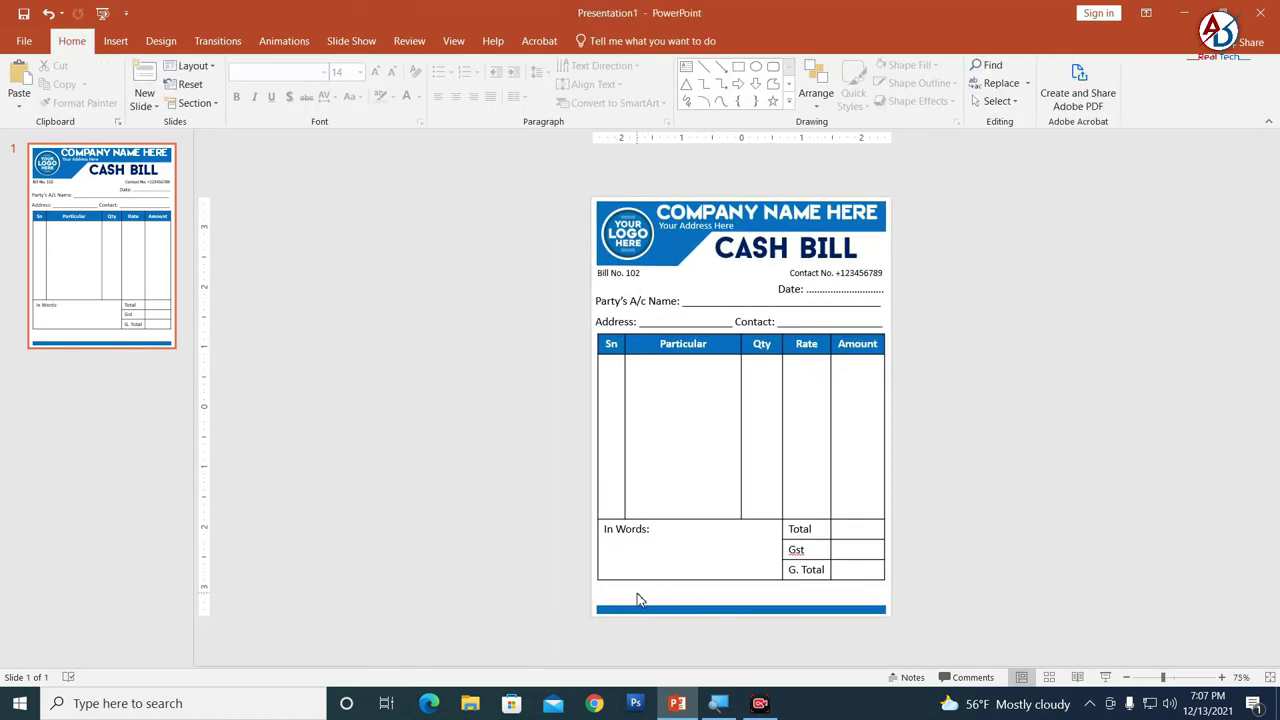
scroll(945, 587, up, 2)
scroll(748, 563, down, 1)
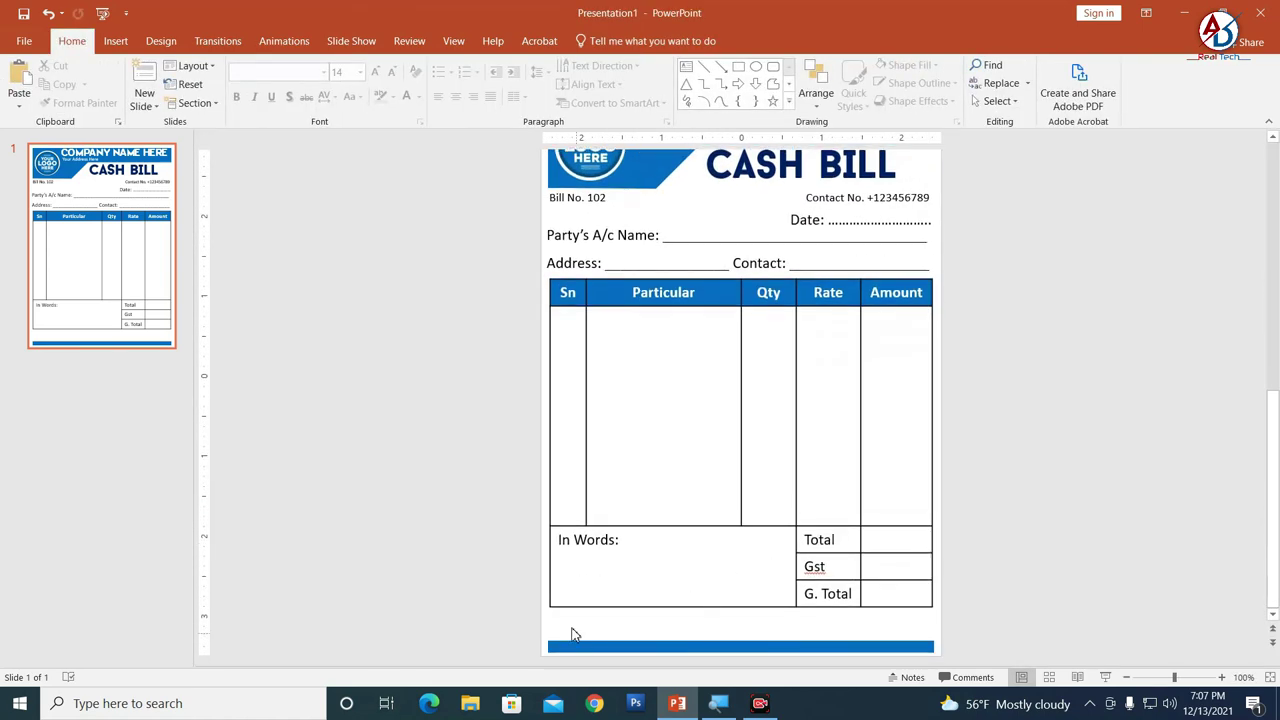
click(112, 41)
click(68, 40)
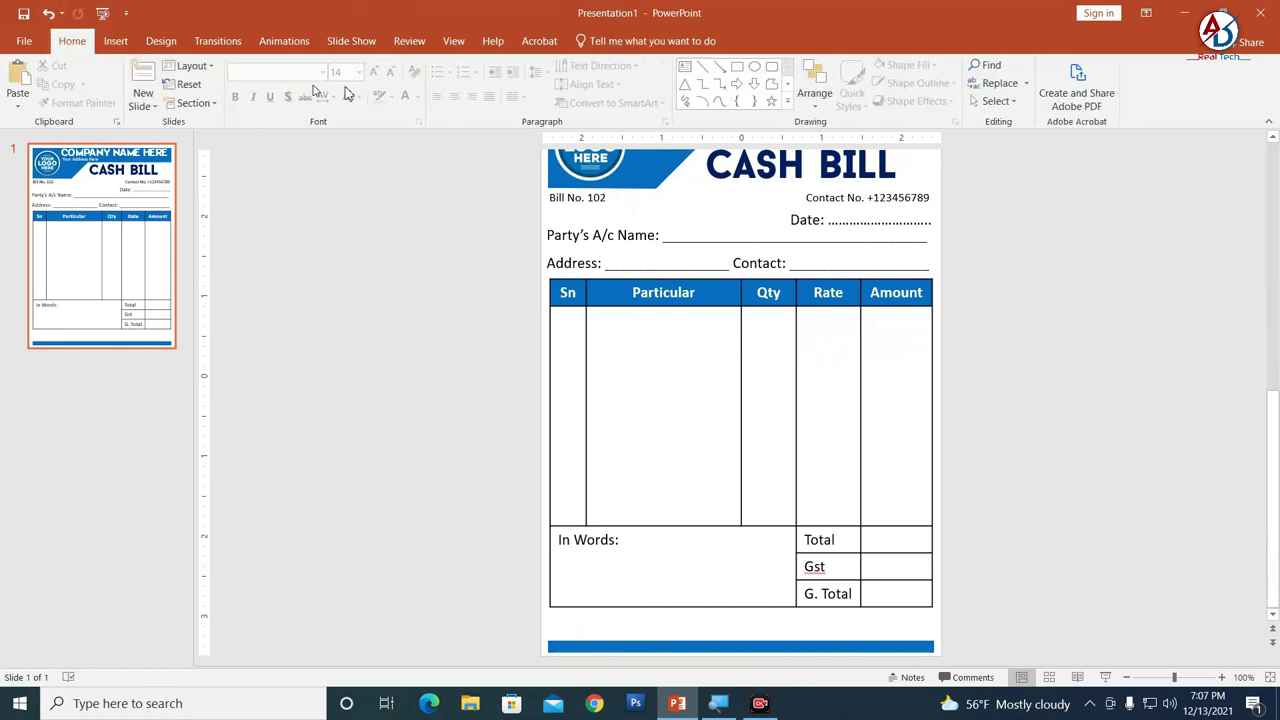
click(686, 66)
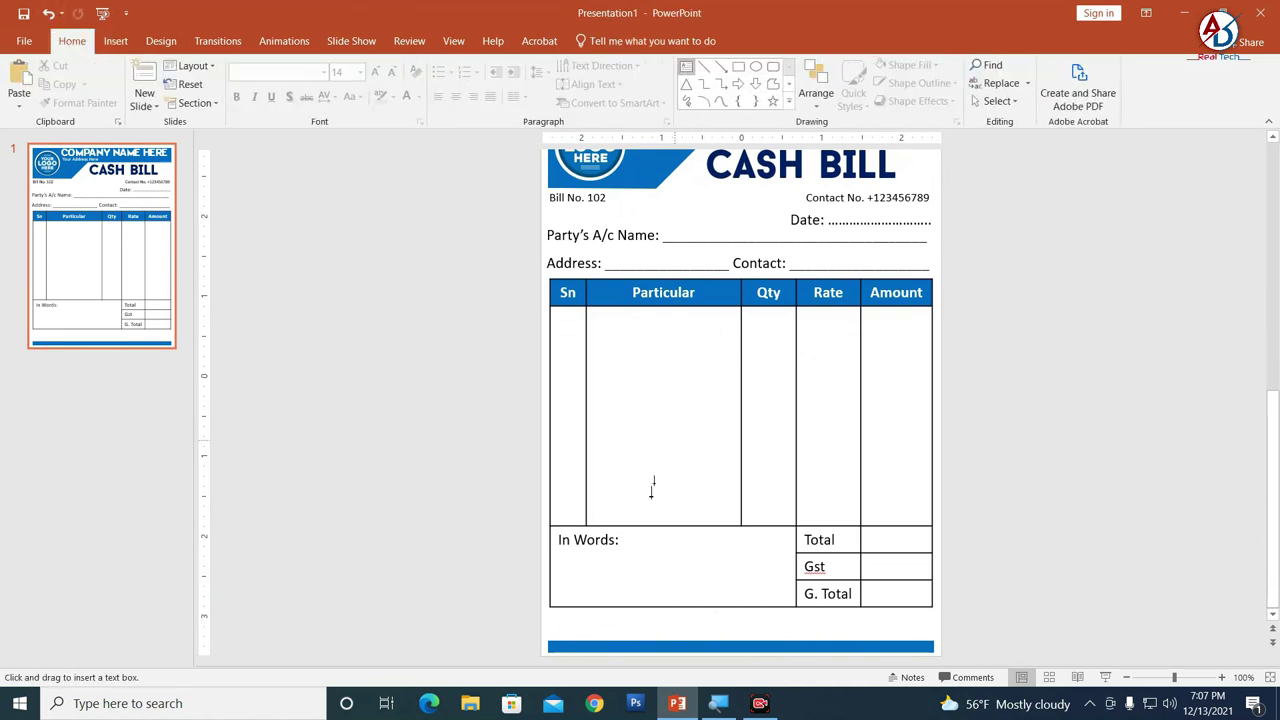
click(560, 626)
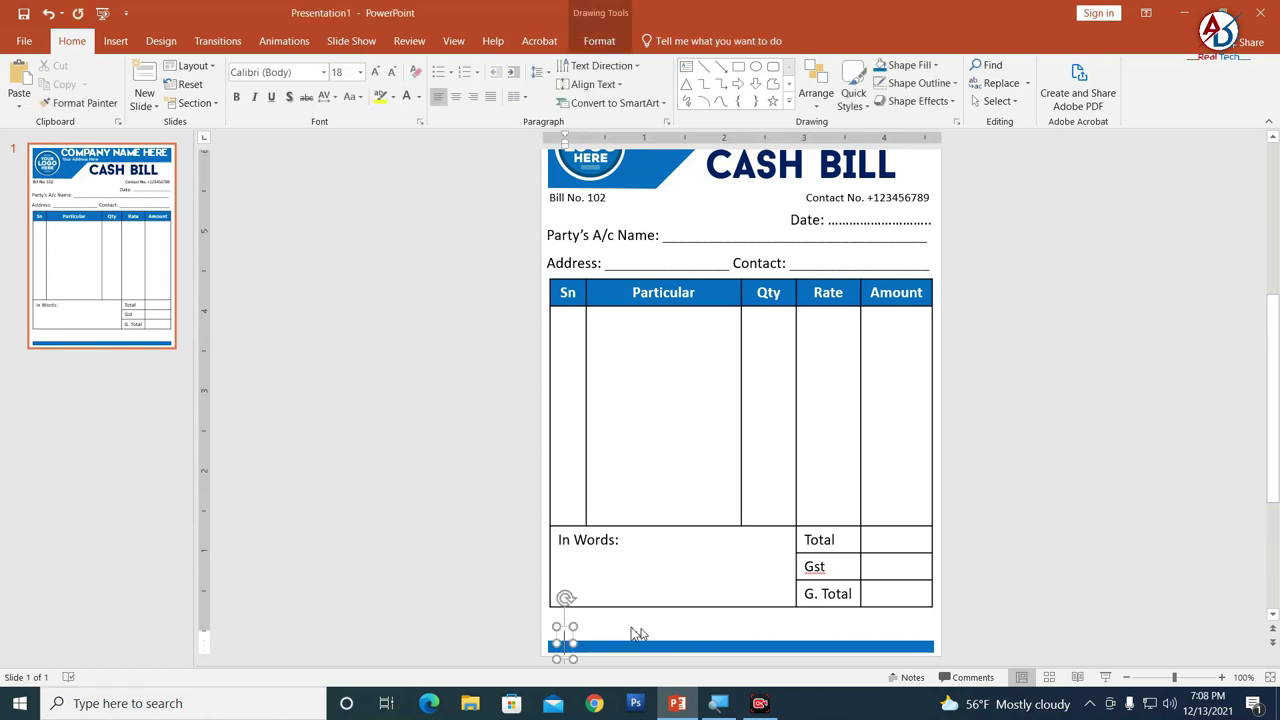
click(564, 625)
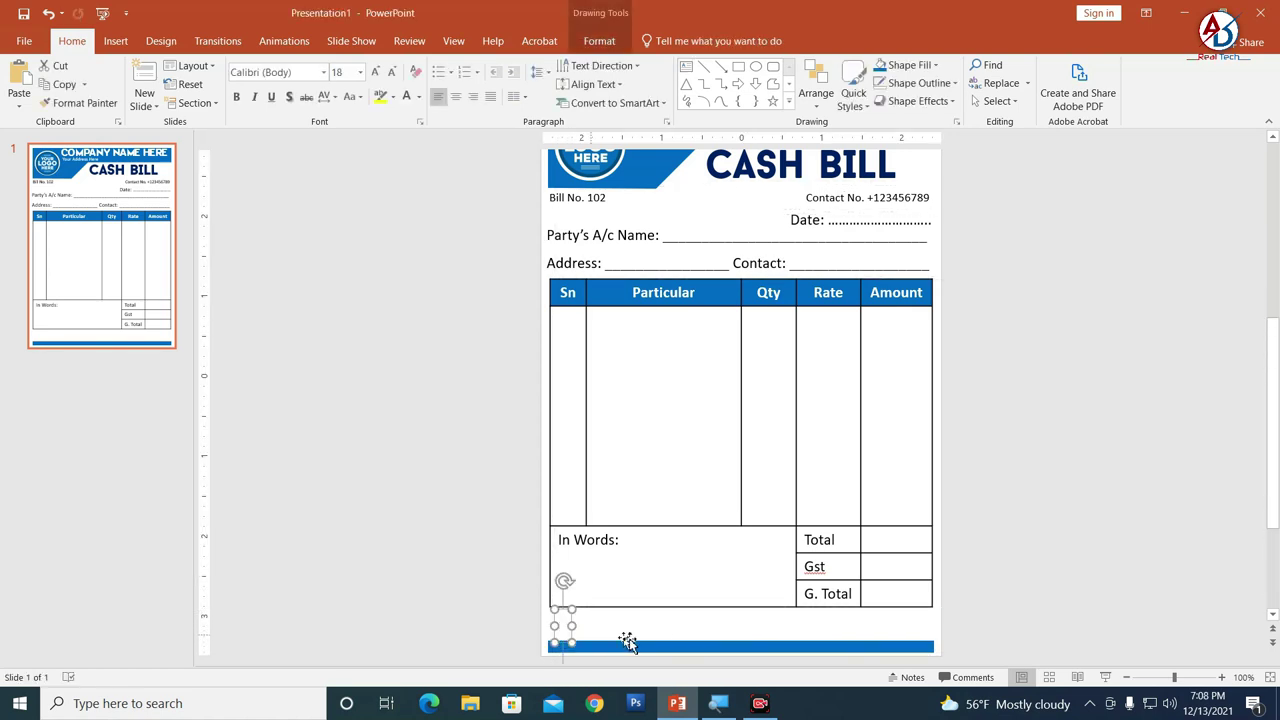
Step: Clear the test characters and set the text box's font size to 12
text(sd)
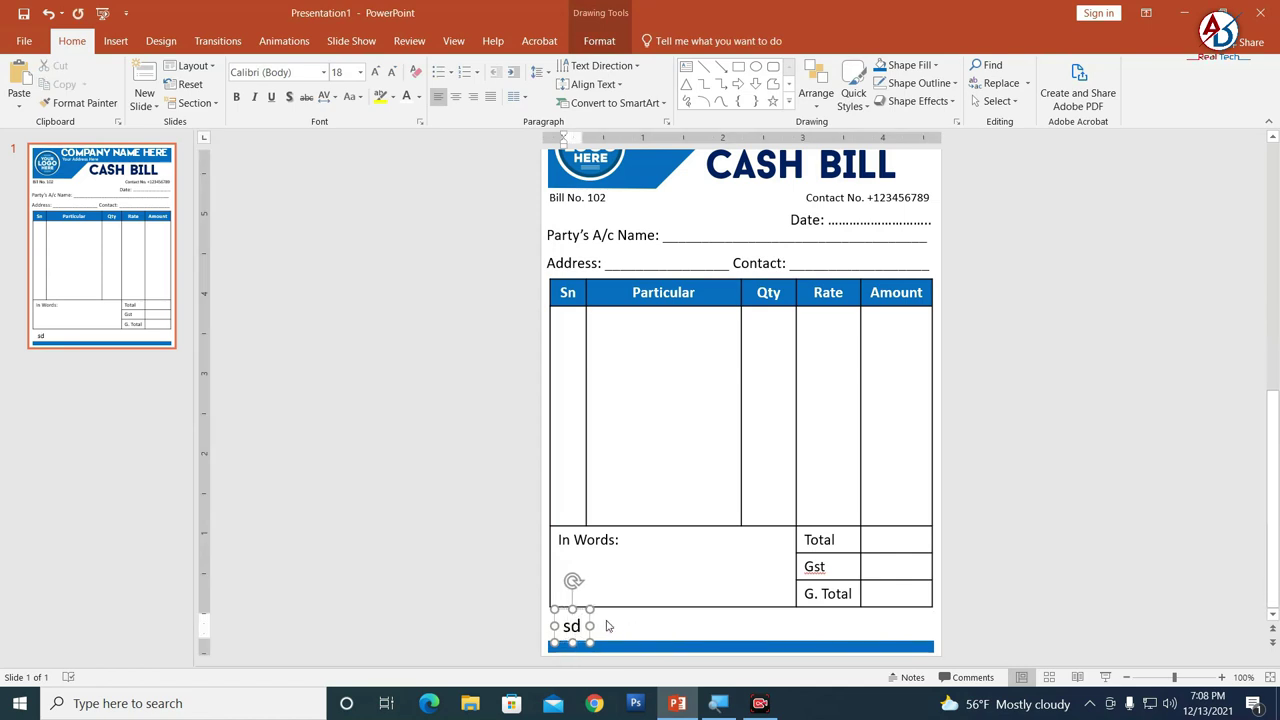
key(BackSpace)
key(BackSpace)
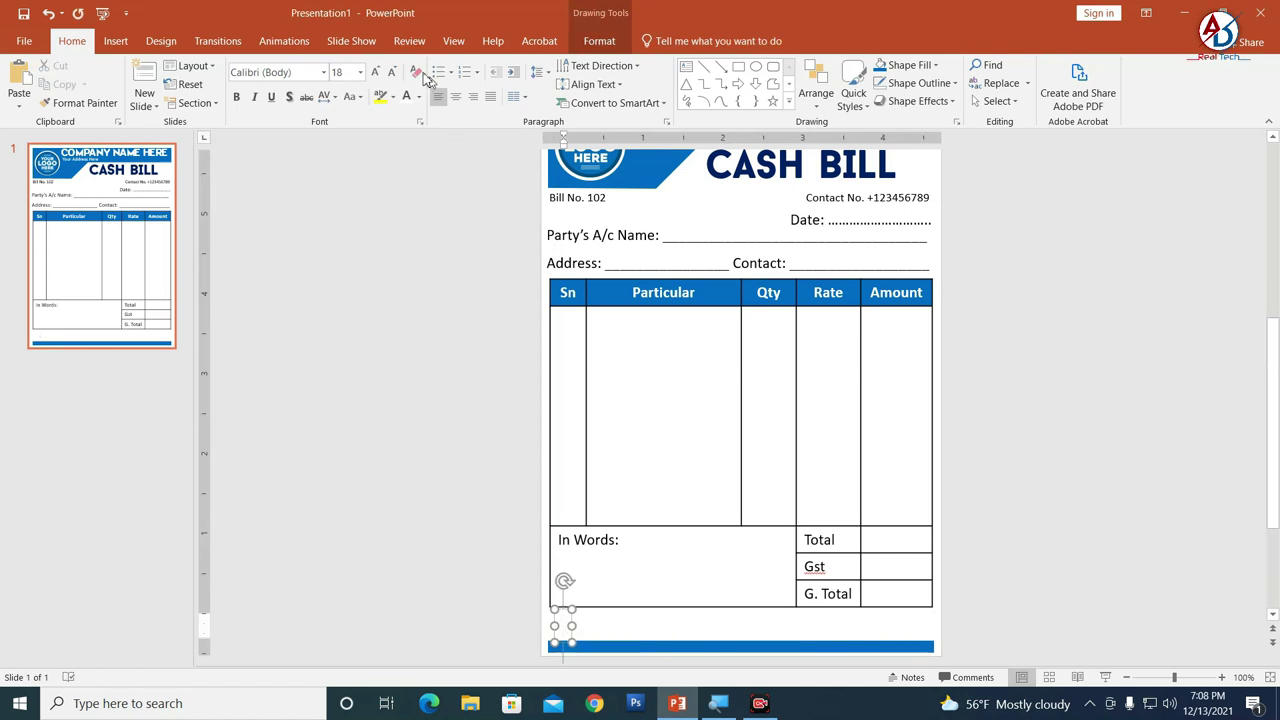
click(391, 72)
click(391, 72)
click(391, 72)
click(391, 72)
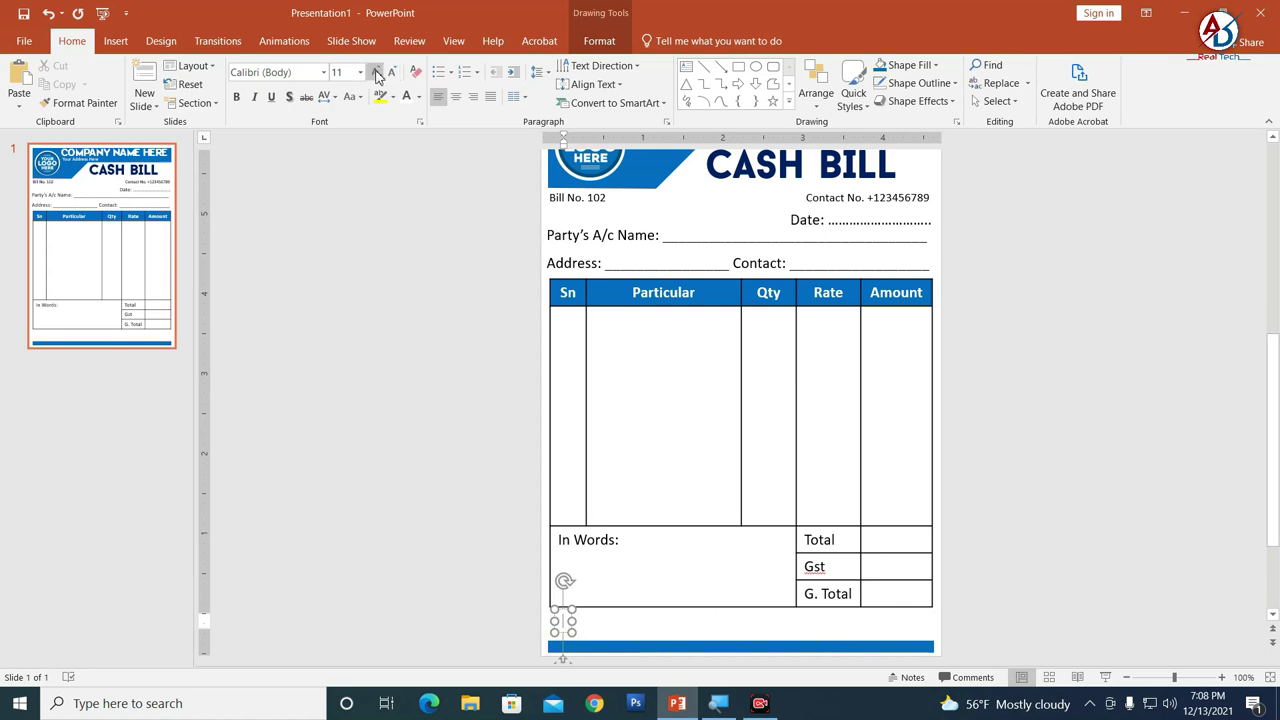
click(377, 73)
Step: Type 'Receiver Sign__________' and 'Giver Sign__________' separated by a tab, then nudge the box down
text(Receiver Signature_________)
key(Tab)
text(Giver Sign)
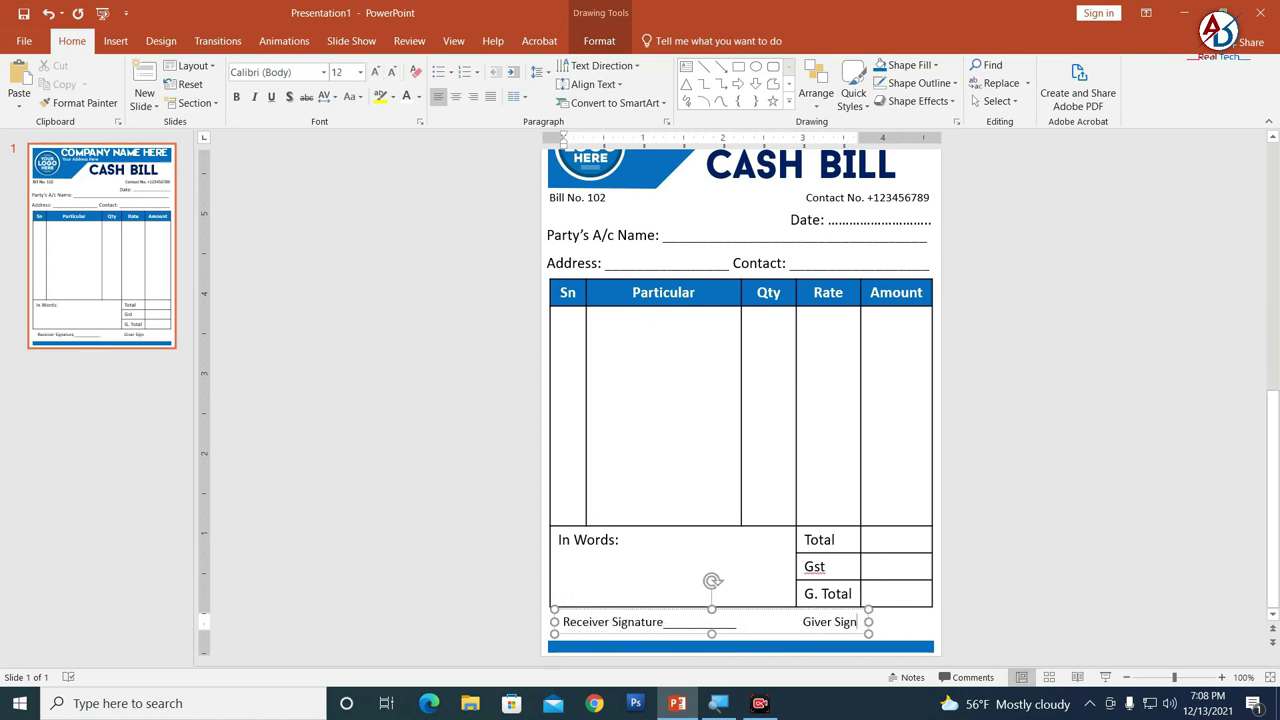
text(__________)
click(663, 622)
key(BackSpace)
key(BackSpace)
key(BackSpace)
click(764, 622)
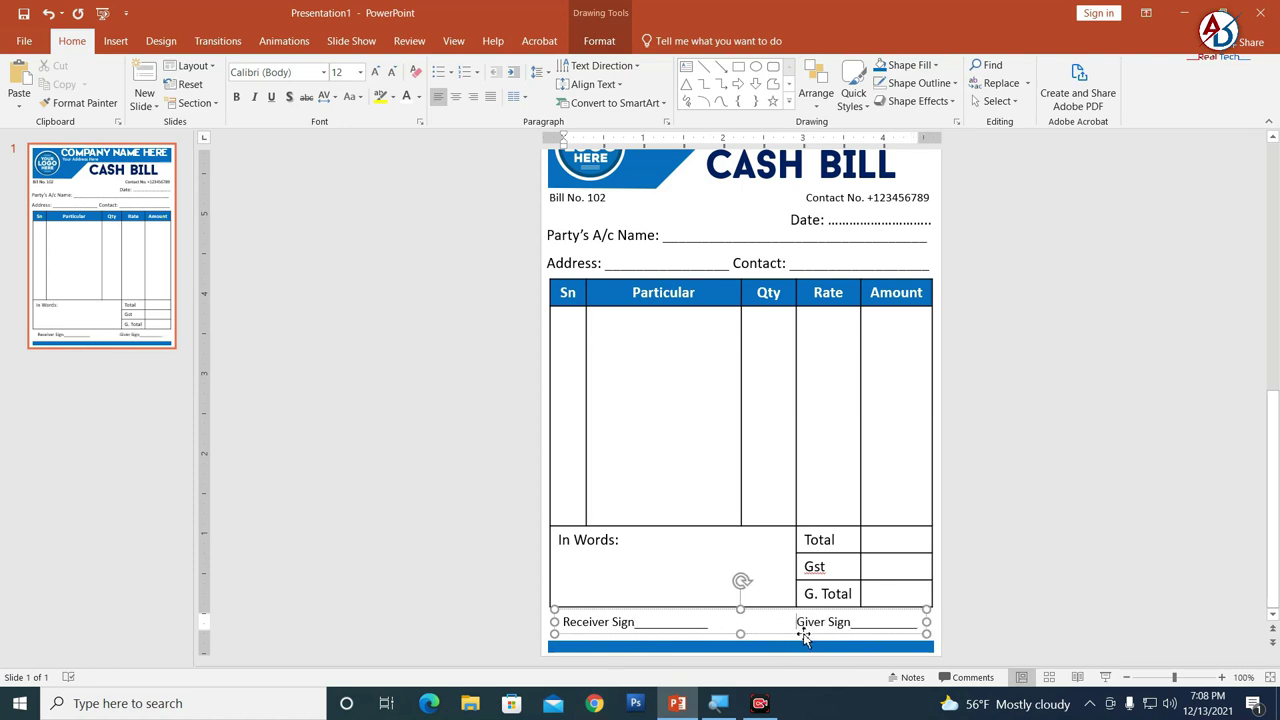
key(Escape)
key(Down)
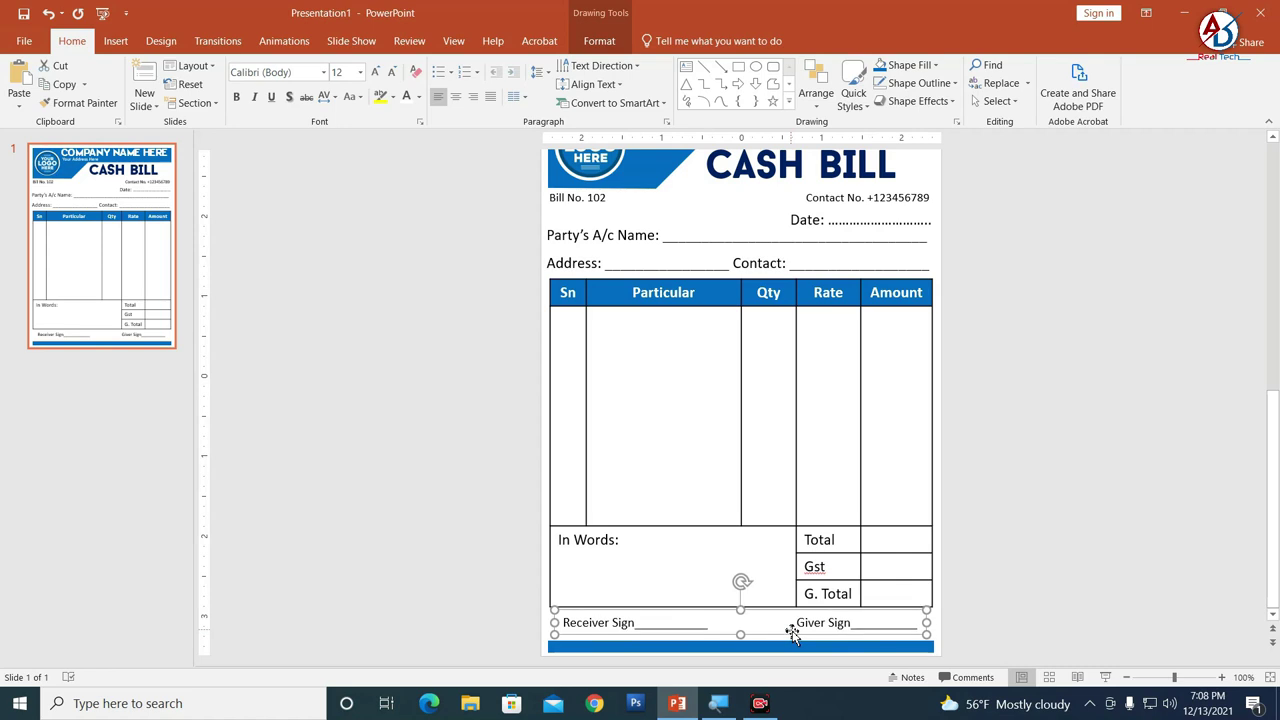
key(Down)
key(Down)
key(Down)
Step: Deselect the signature box and drop down the Insert tab's Shapes gallery
click(1025, 601)
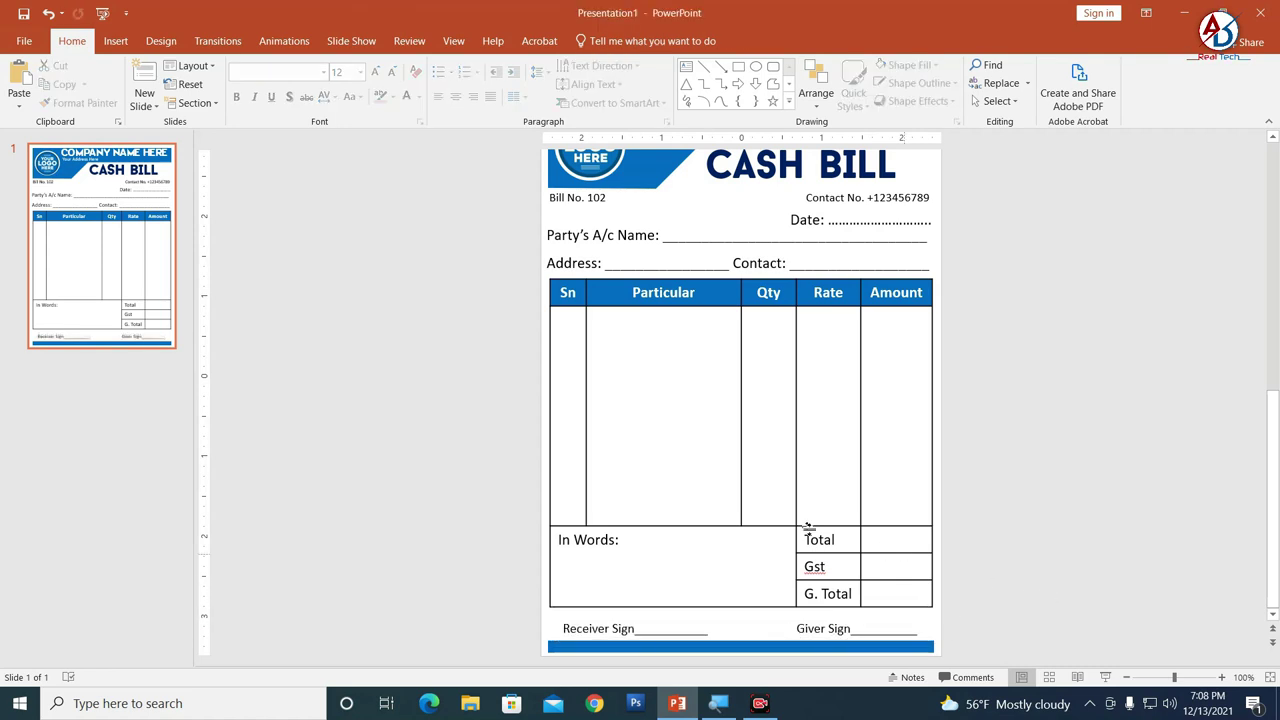
ctrl+scroll(797, 500, down, 5)
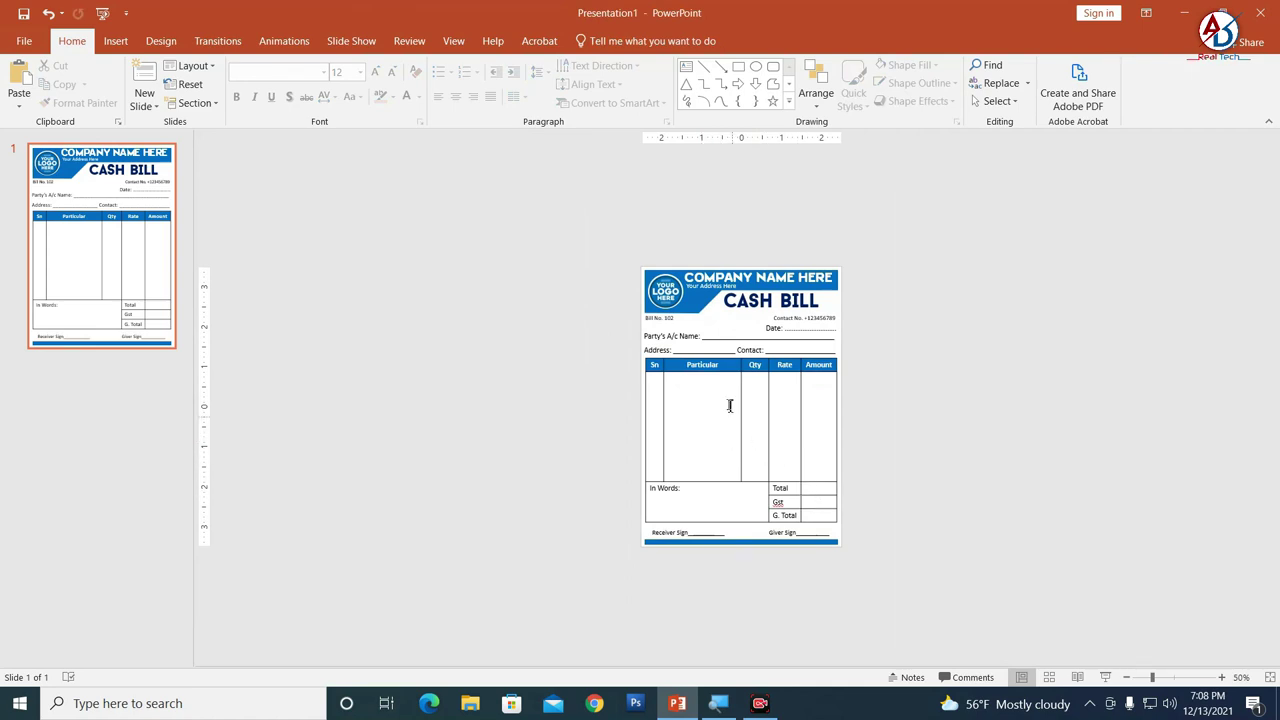
ctrl+scroll(865, 490, up, 2)
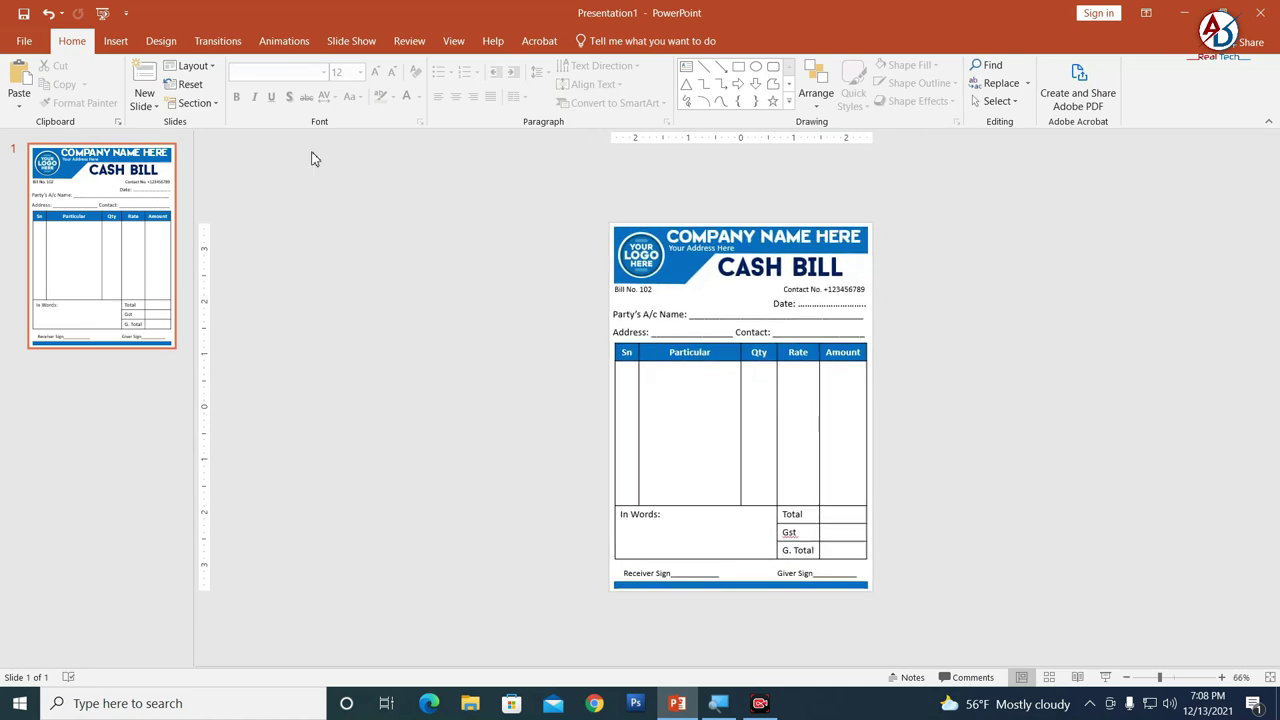
click(117, 46)
click(268, 96)
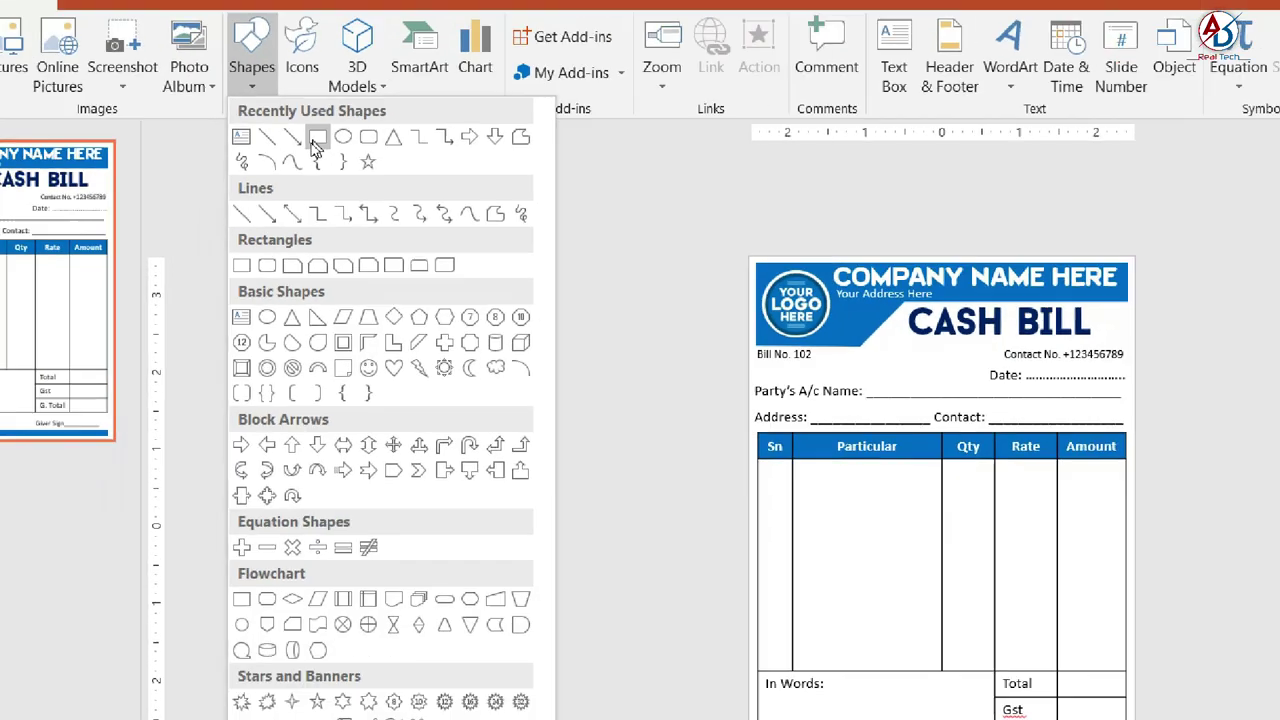
Step: Draw a rectangle over the table's middle columns and give it a Picture or texture fill
click(313, 142)
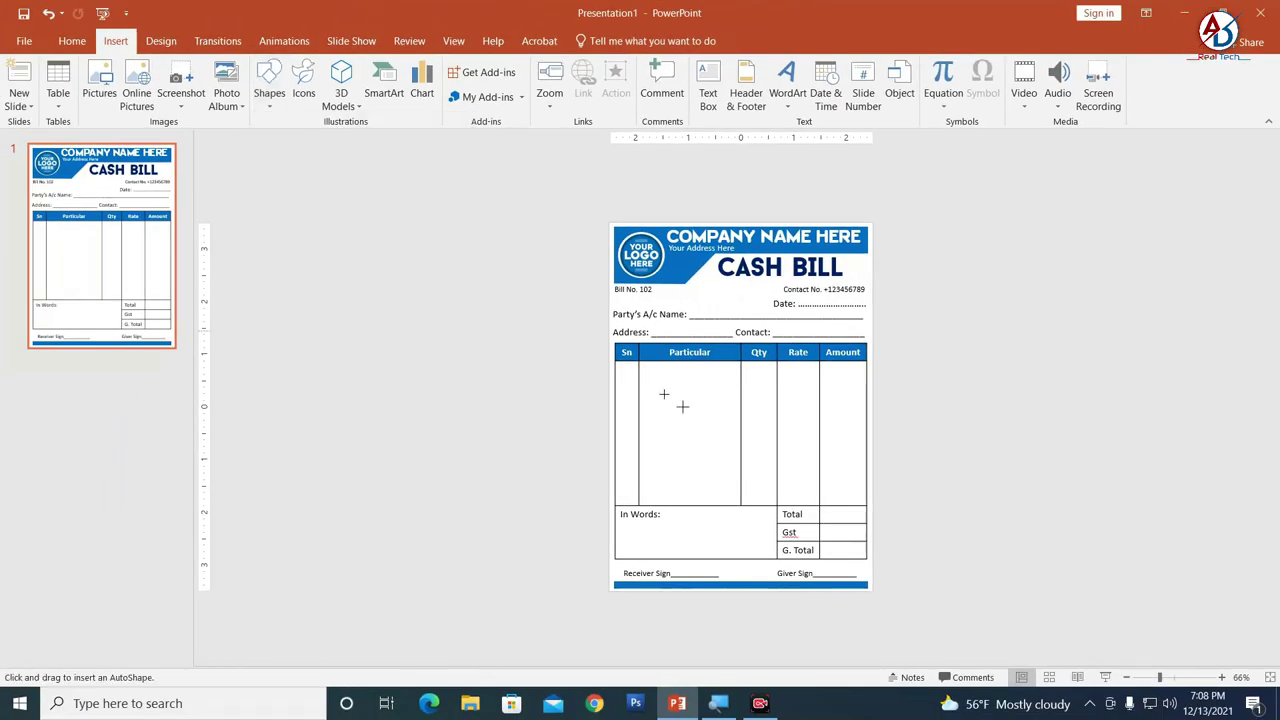
drag(674, 345, 826, 496)
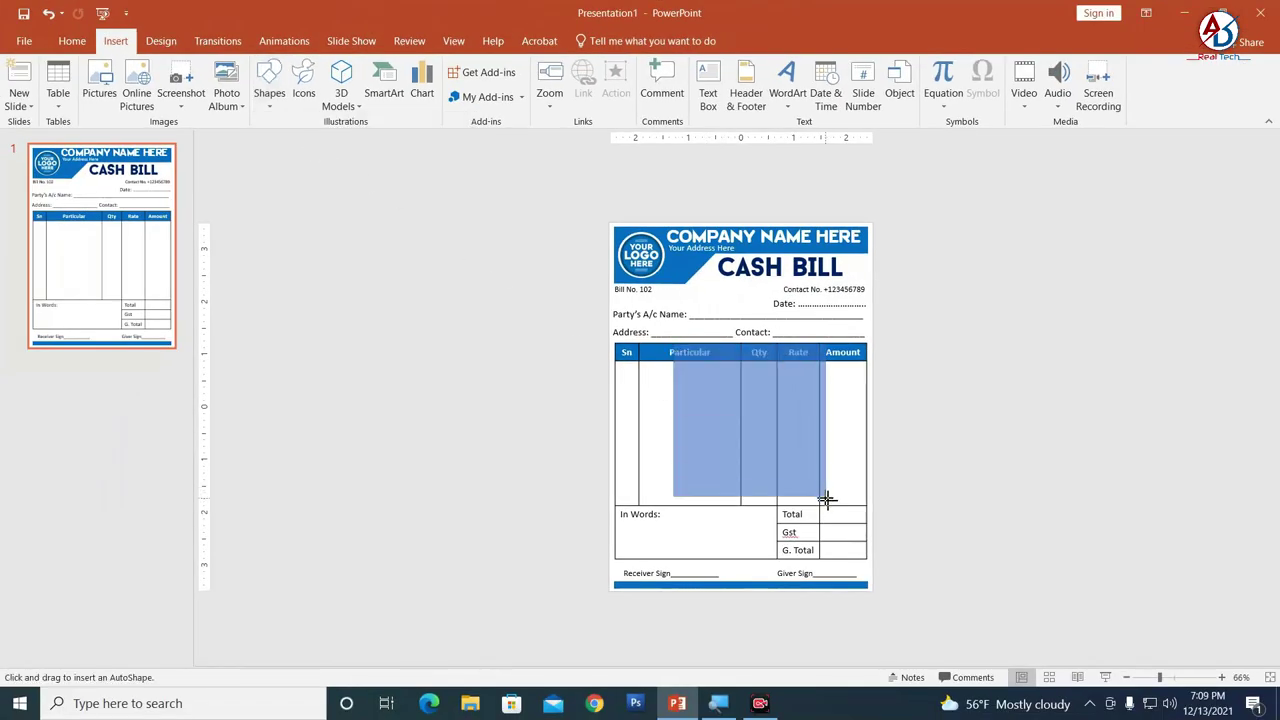
right_click(746, 400)
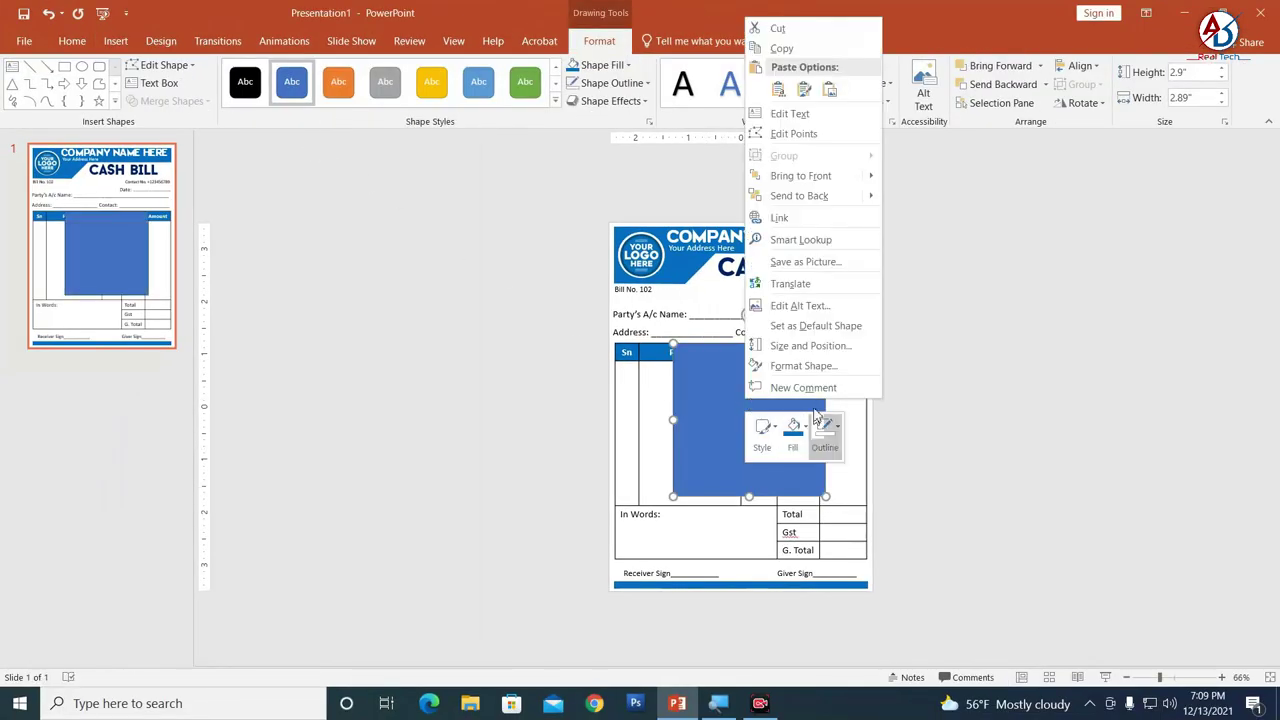
click(810, 364)
click(1076, 235)
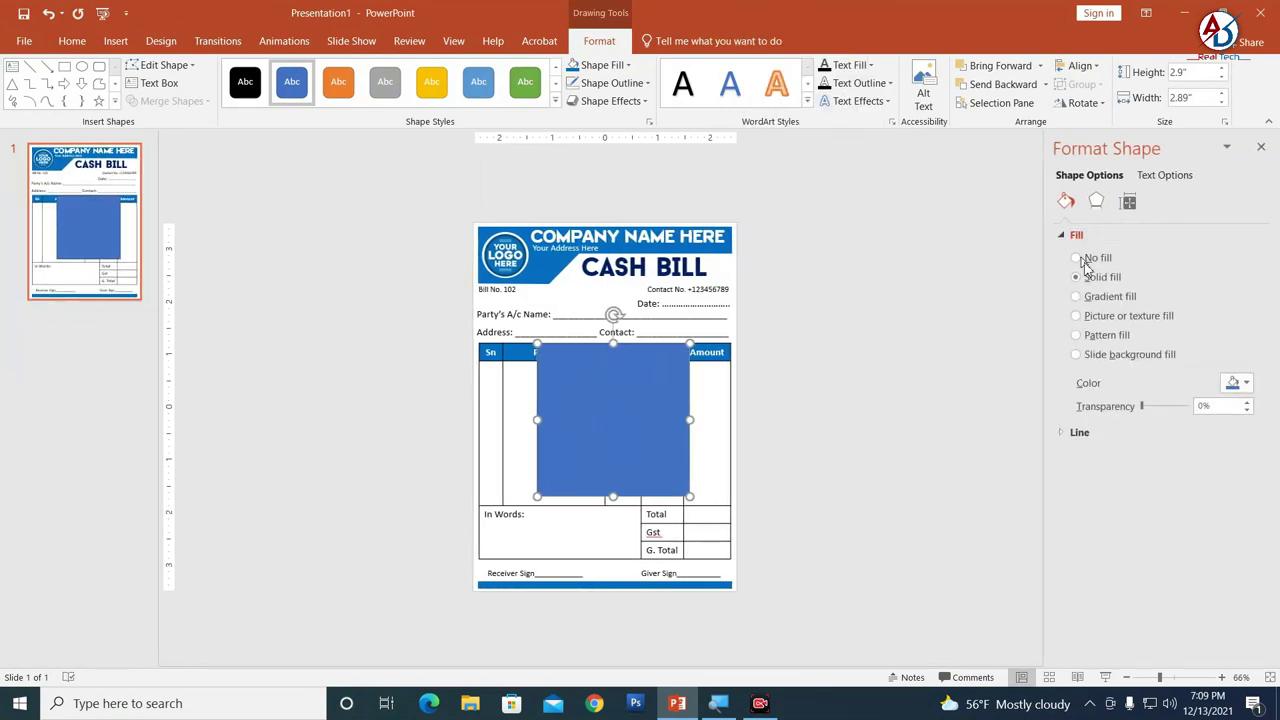
click(1112, 317)
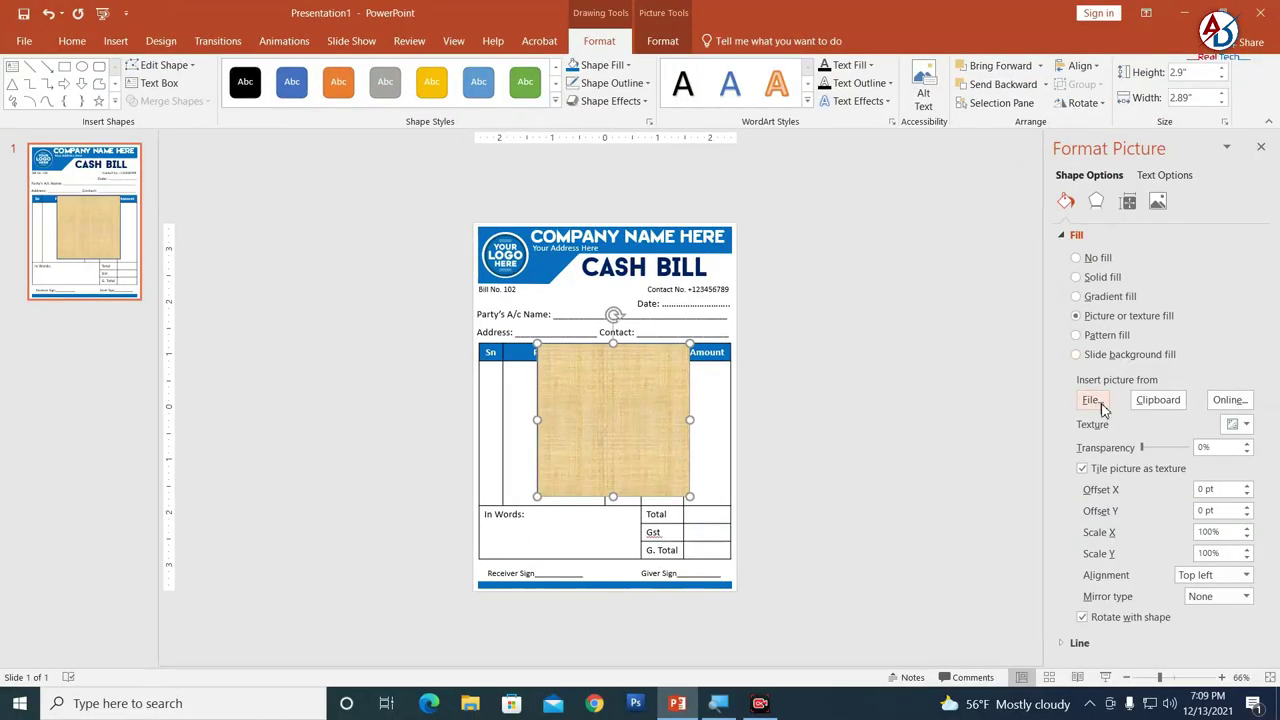
Step: Fill the rectangle with the 'logo here copy' image and set its outline to No Outline
click(1092, 399)
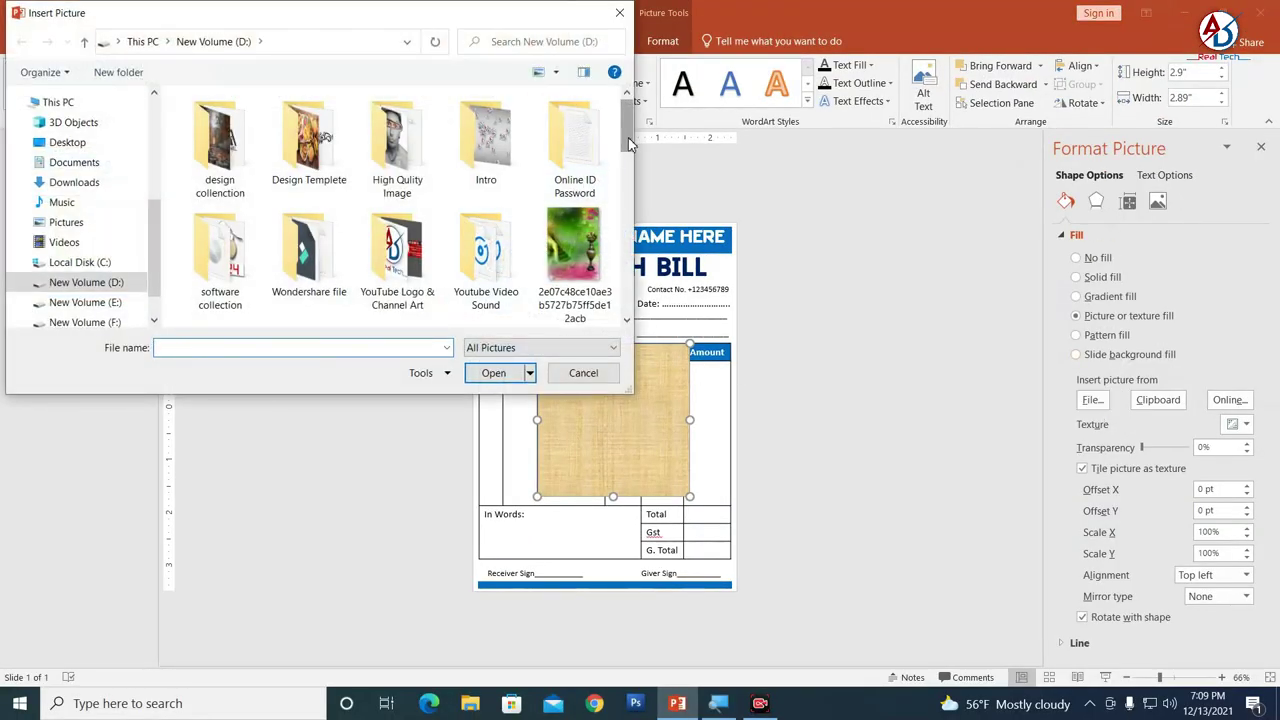
drag(626, 140, 624, 283)
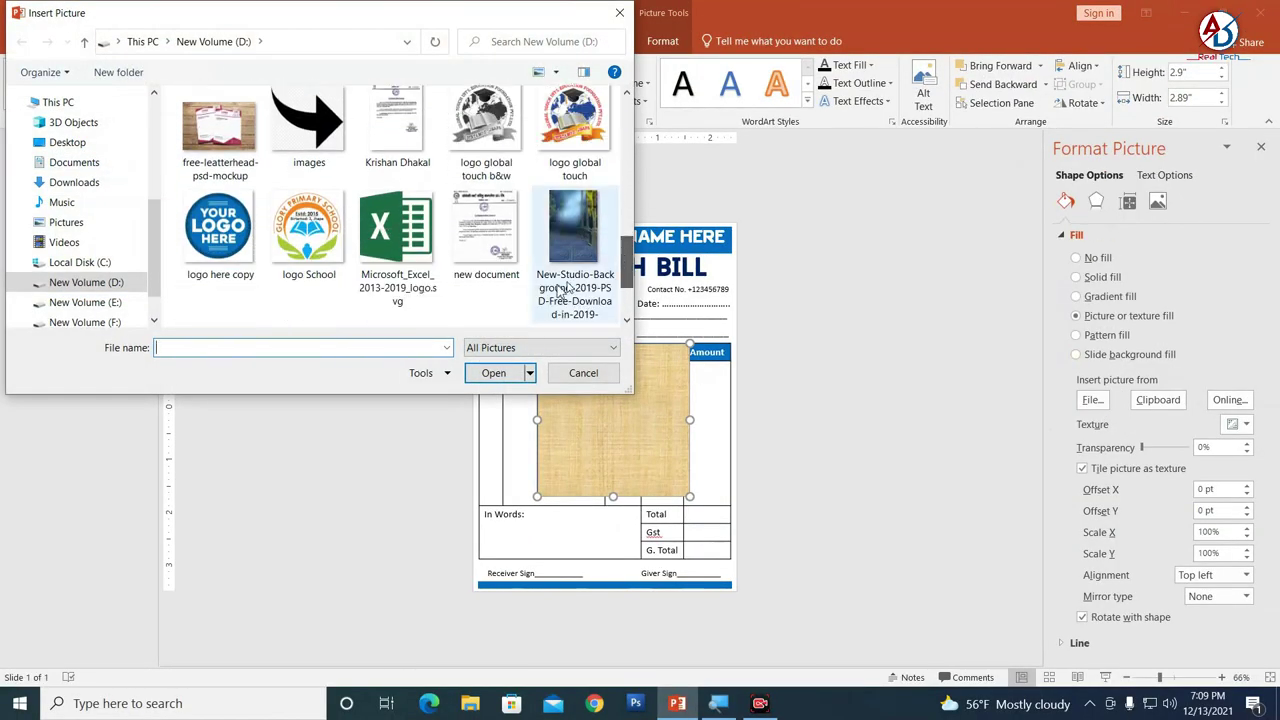
click(231, 240)
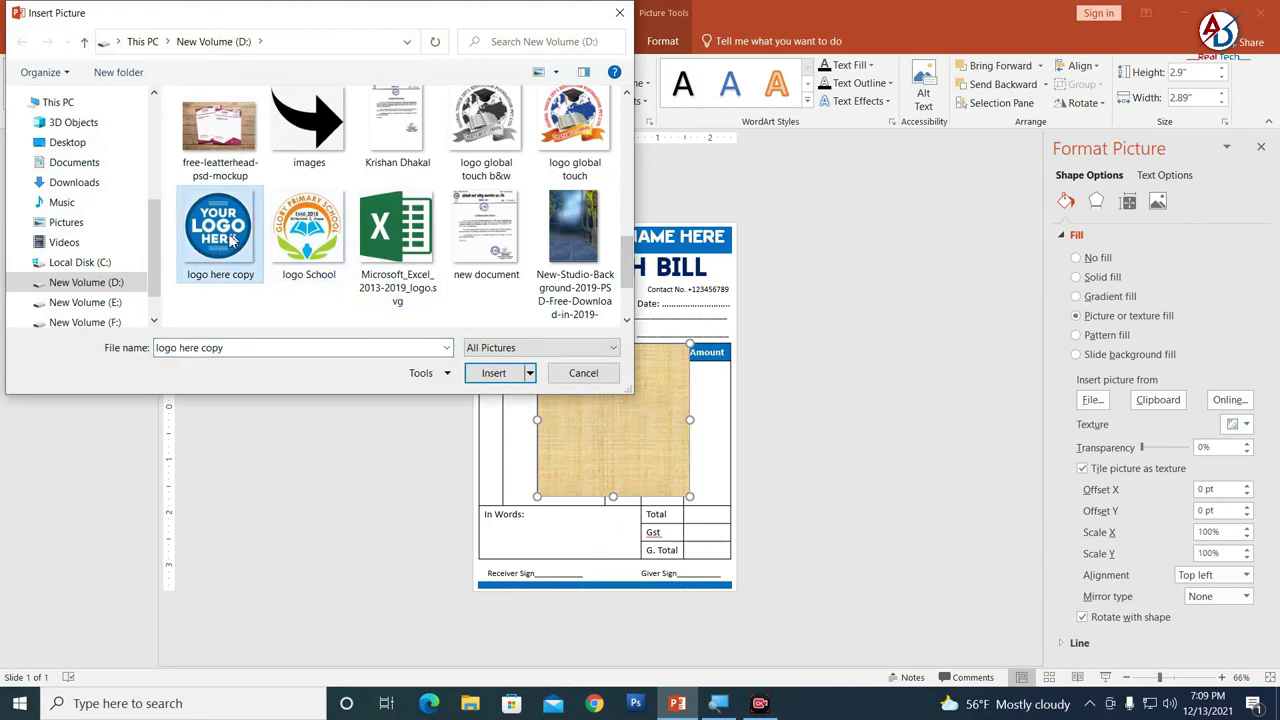
click(494, 375)
click(612, 83)
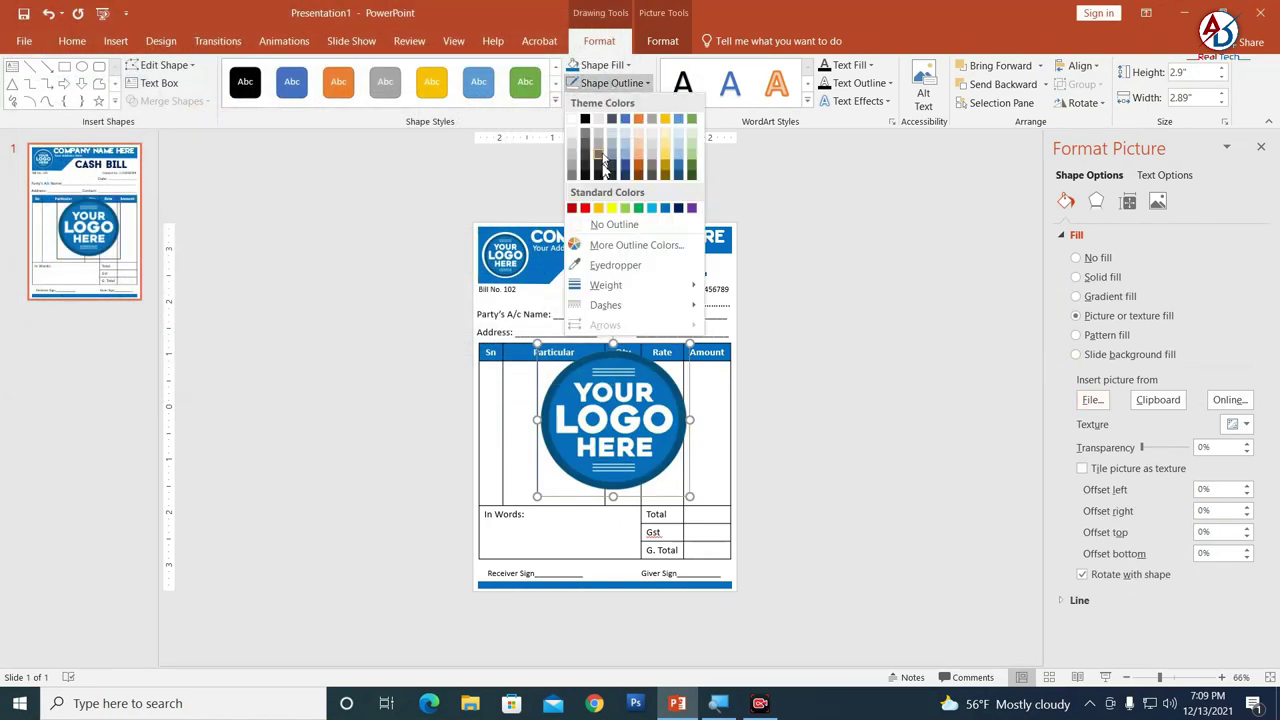
click(610, 224)
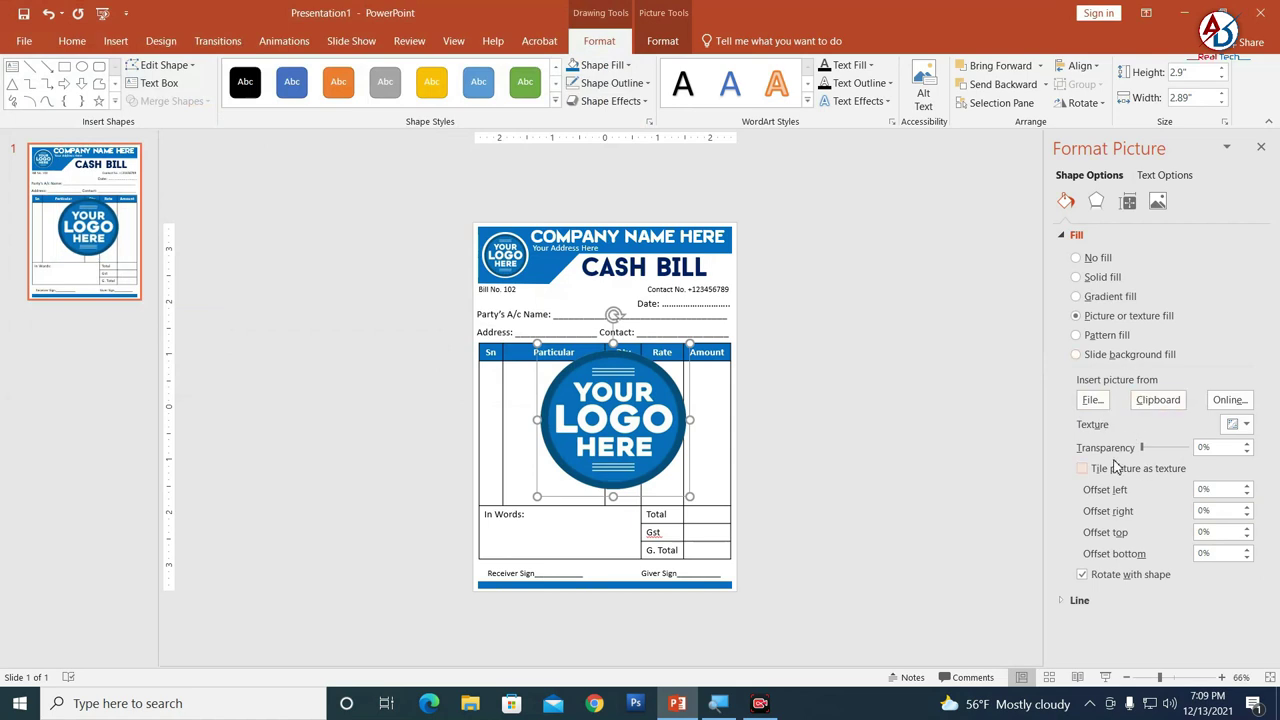
Step: Set the logo's transparency to 91% and send it to the back
drag(1143, 452, 1184, 458)
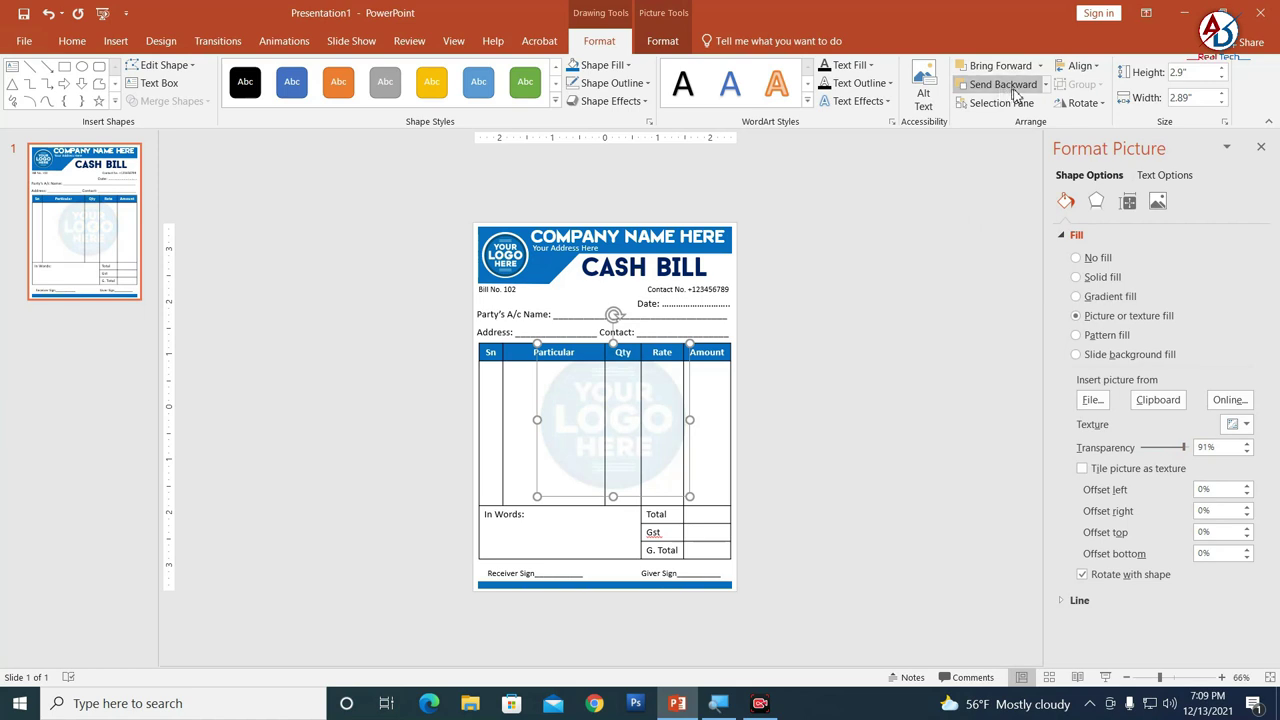
click(1045, 86)
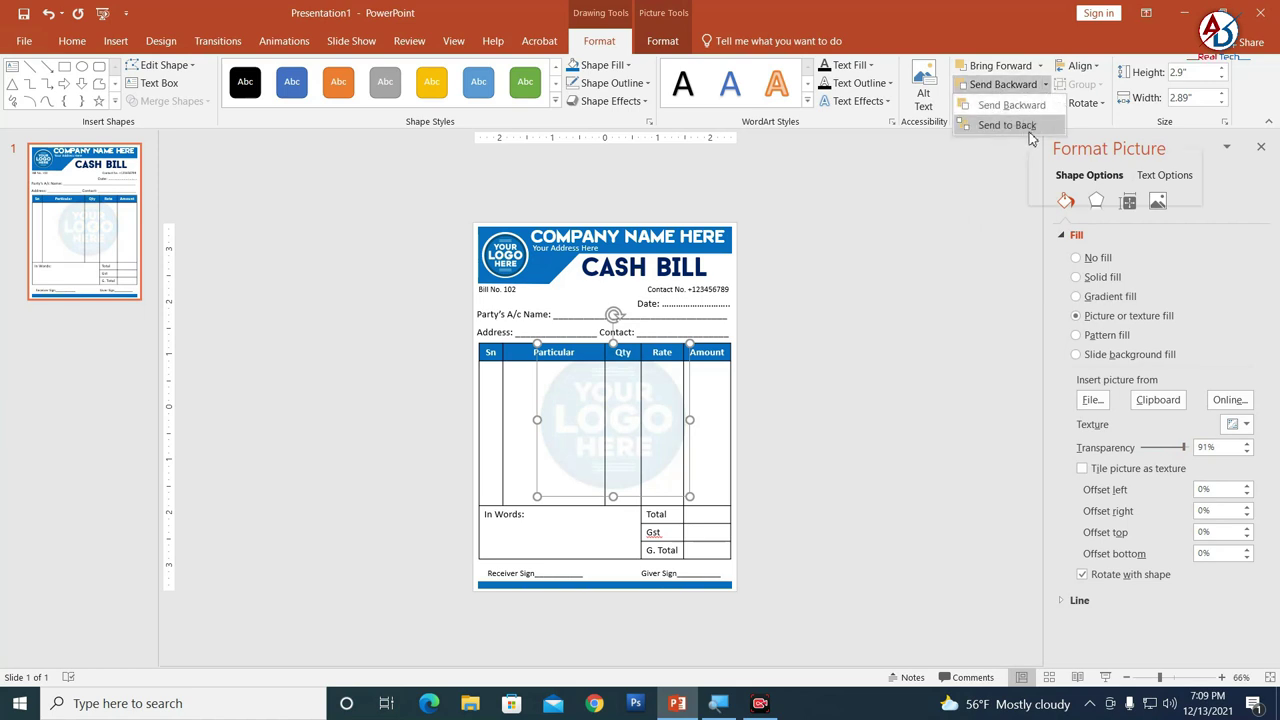
click(1031, 137)
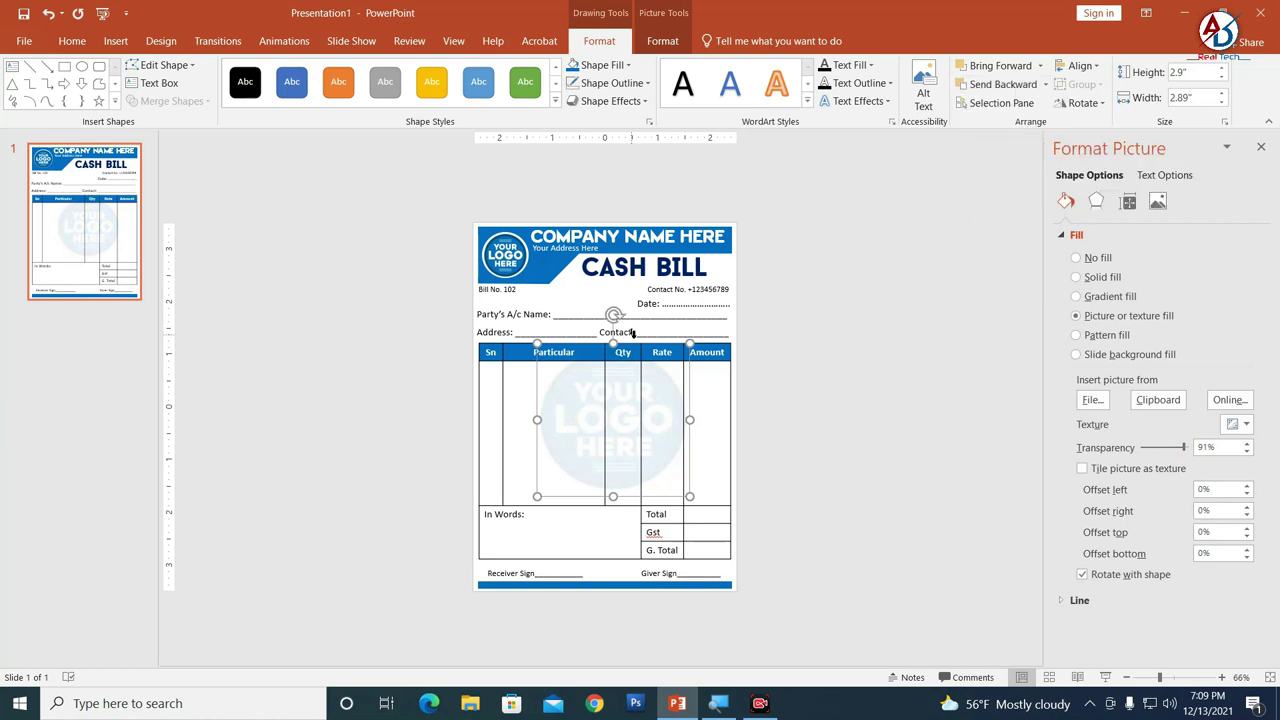
Step: Align the logo to the slide's horizontal center and vertical middle
click(1082, 66)
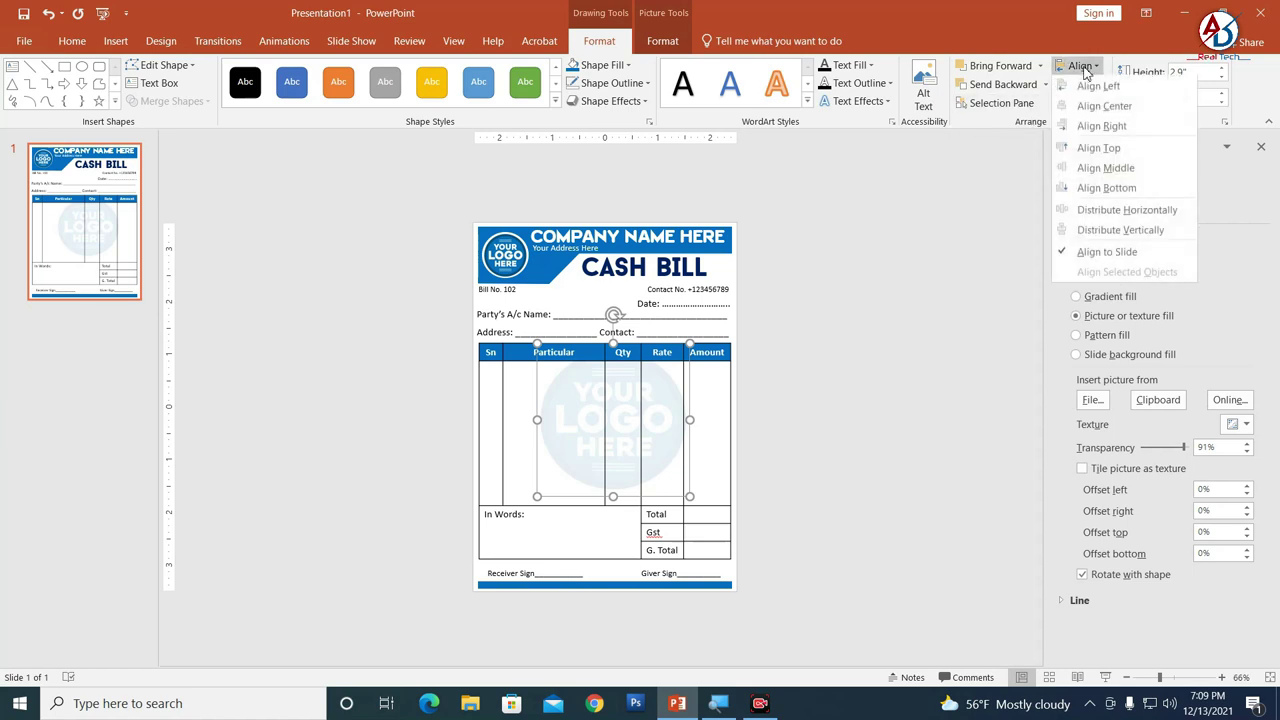
click(1102, 106)
click(1082, 66)
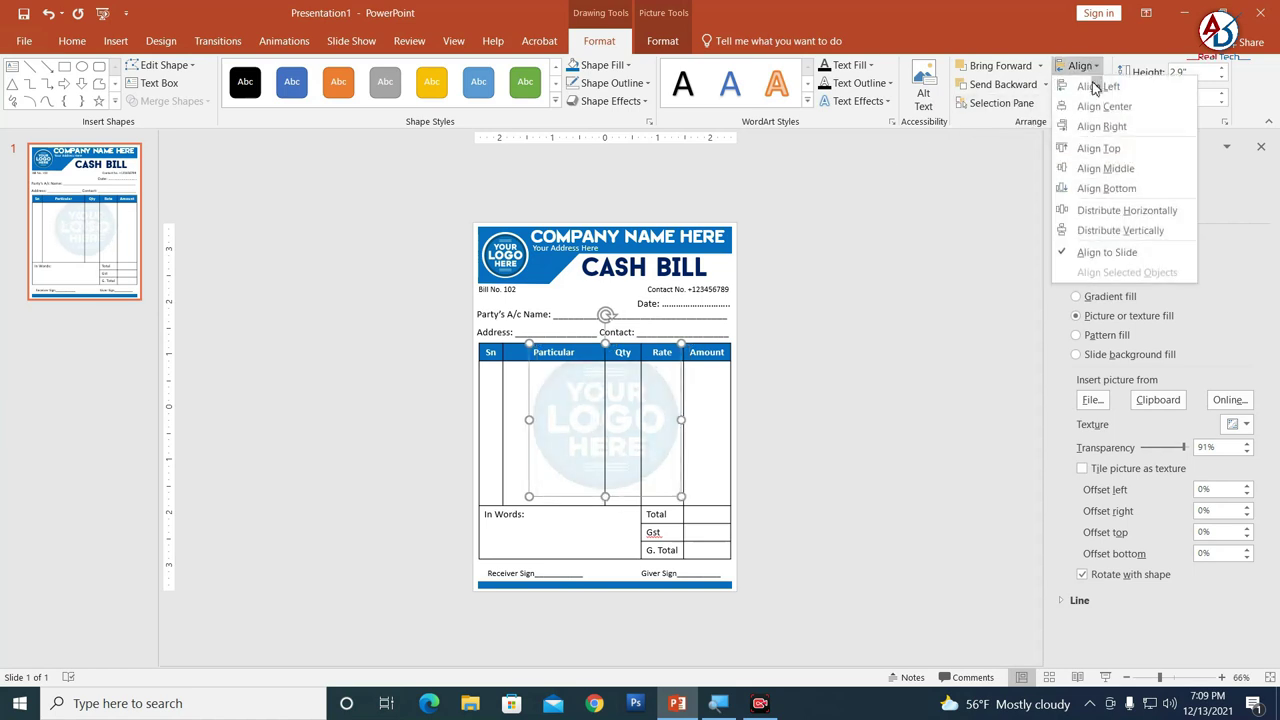
click(1100, 168)
click(851, 363)
ctrl+scroll(752, 404, down, 5)
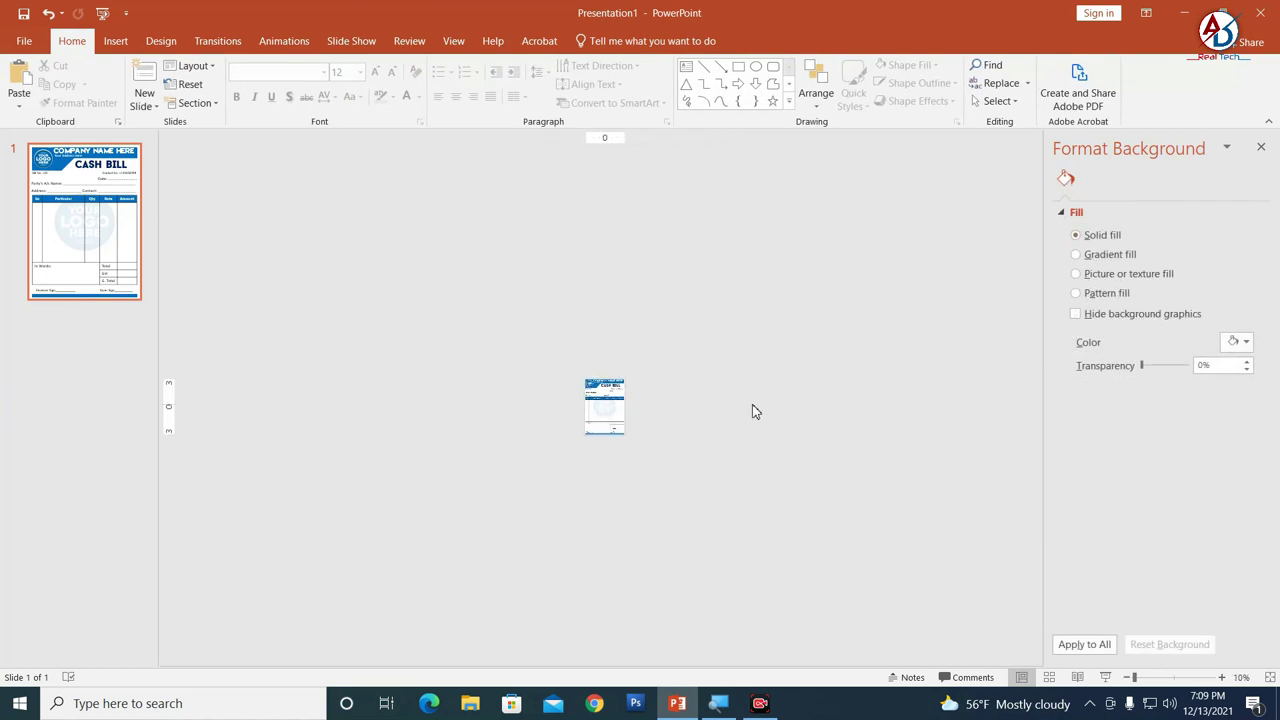
ctrl+scroll(755, 411, up, 5)
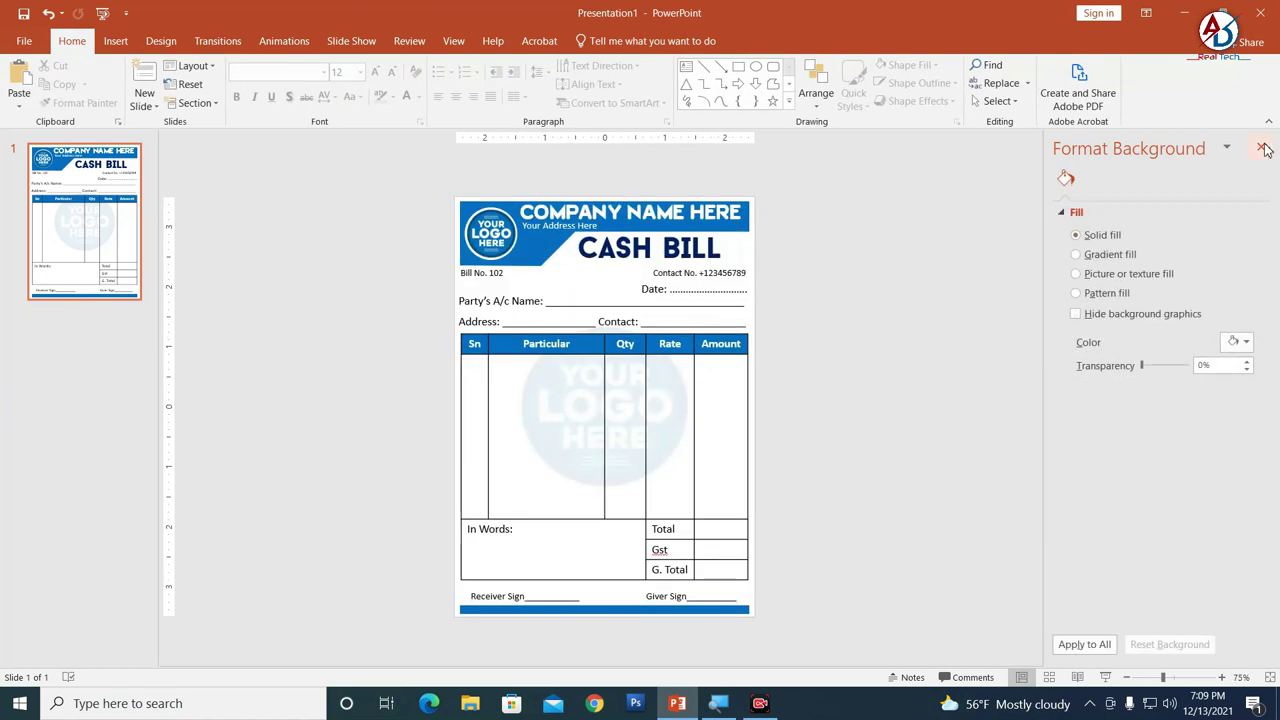